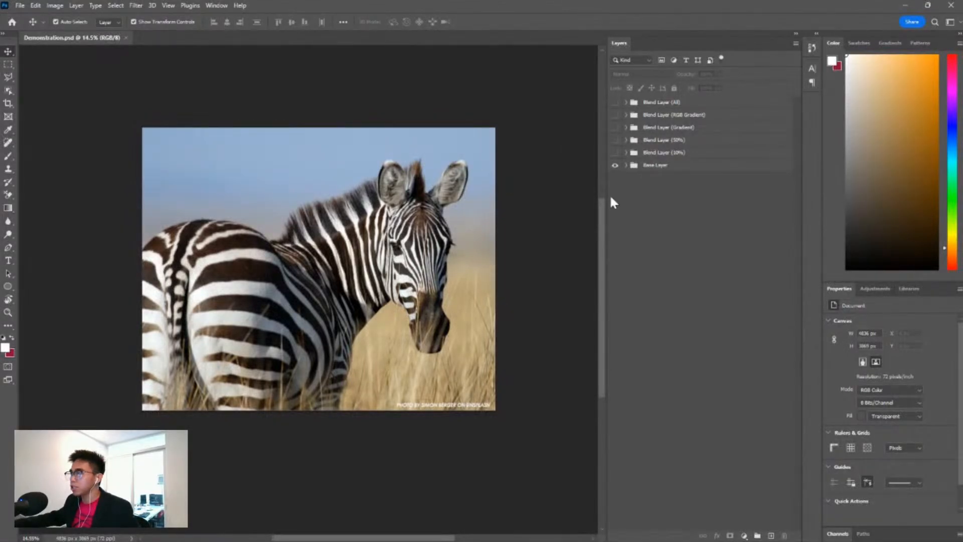
# Expand the Base Layer group and toggle Group 1's visibility to compare the zebra photo with the sunset photo beneath it
pyautogui.click(650, 168)
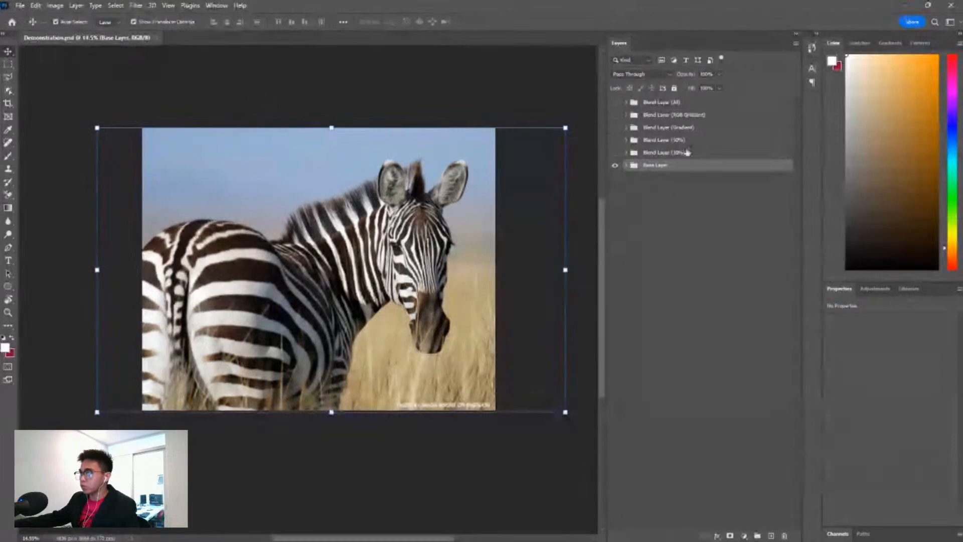
pyautogui.click(626, 166)
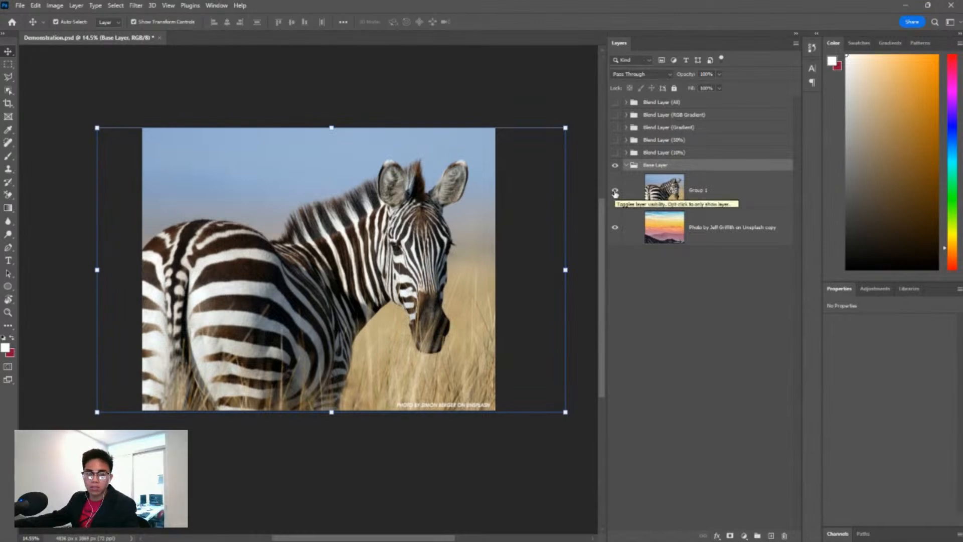
pyautogui.click(615, 192)
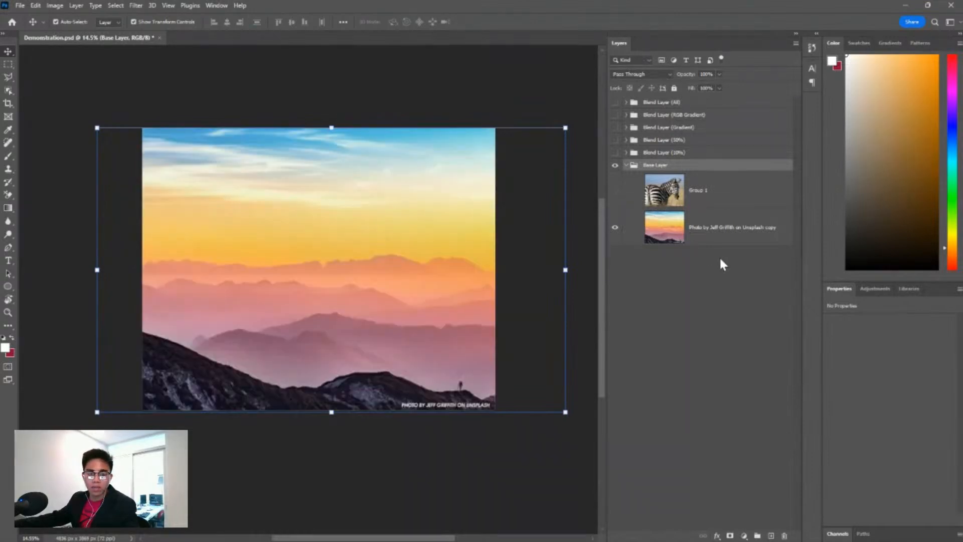
pyautogui.click(616, 192)
pyautogui.click(617, 194)
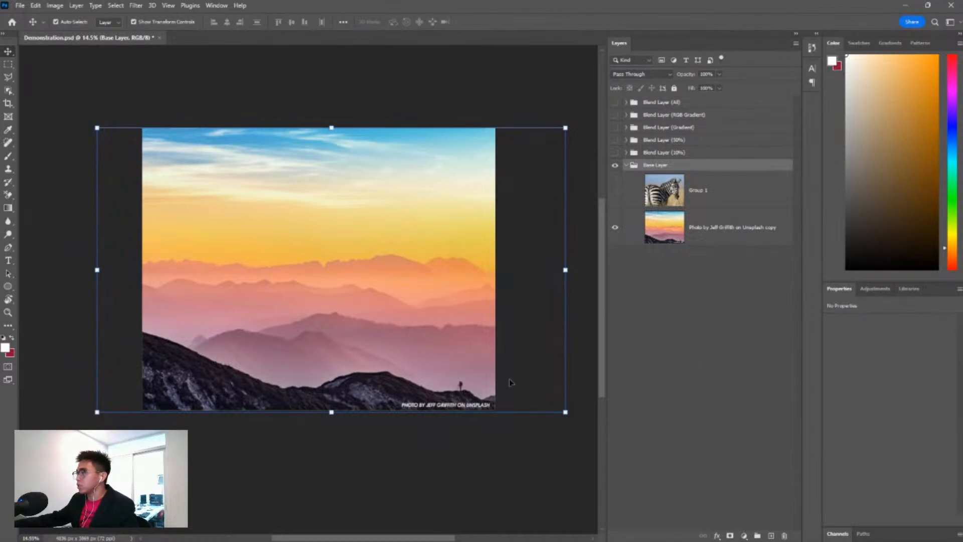
pyautogui.click(615, 190)
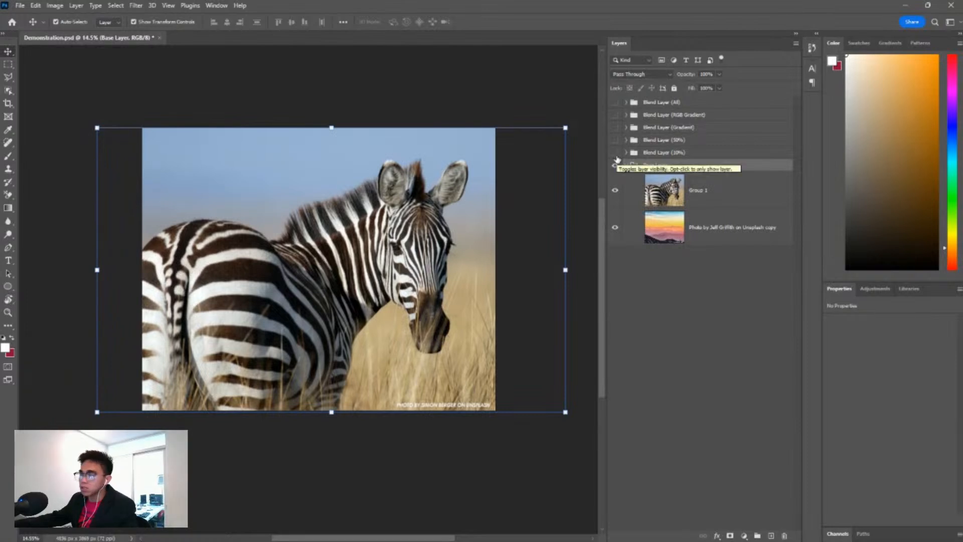
# Show the Blend Layer (10%) group over the zebra photo, collapse Base Layer, and select the 10% Brightness Increment layer
pyautogui.click(614, 165)
pyautogui.click(614, 152)
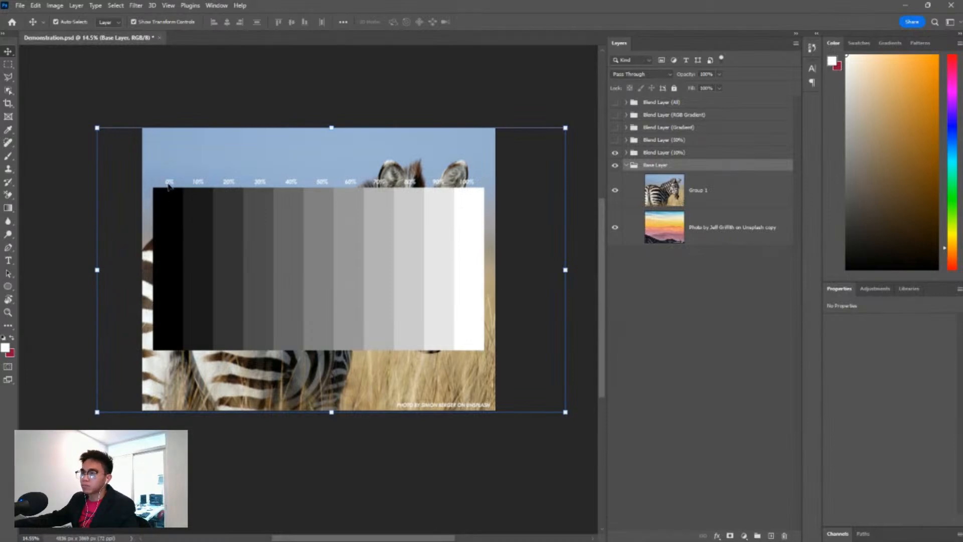
pyautogui.click(626, 165)
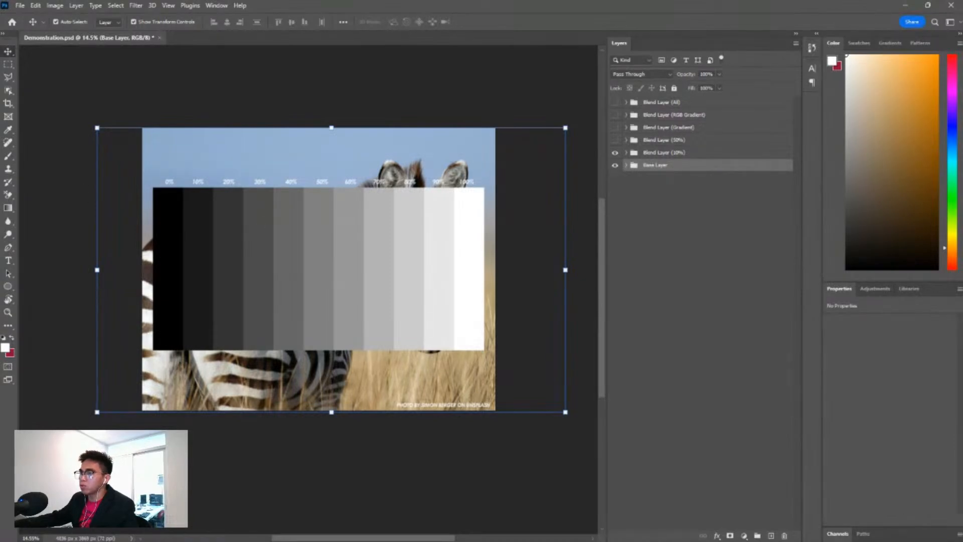
pyautogui.click(59, 180)
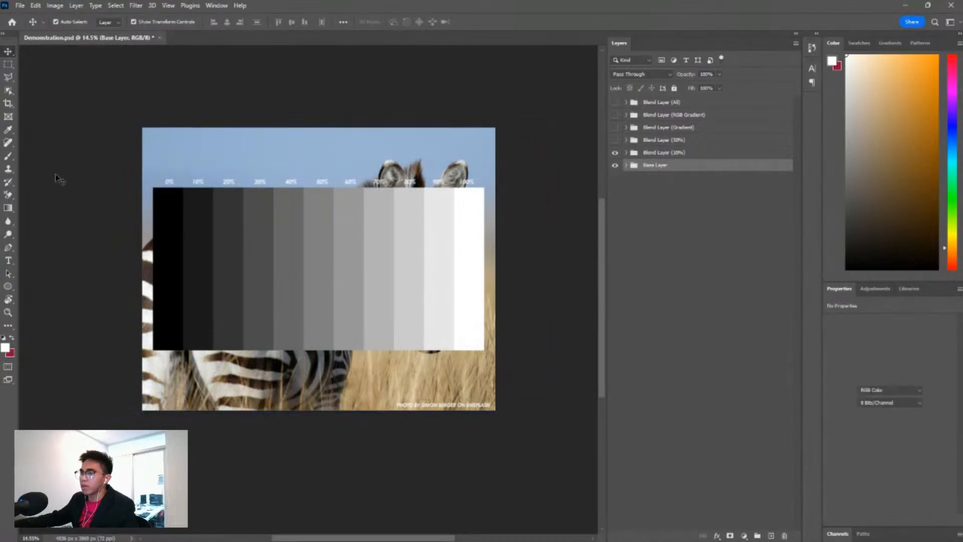
pyautogui.click(168, 206)
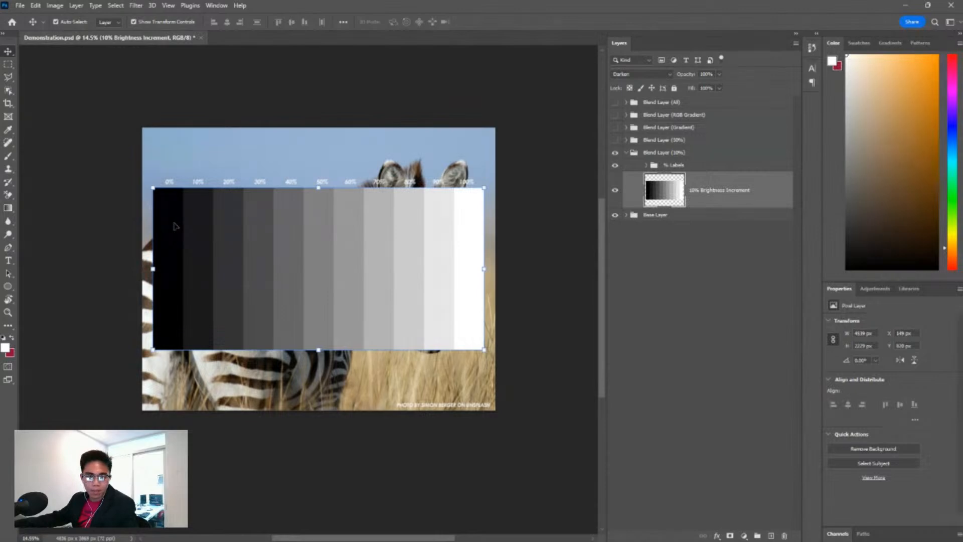
# Show Blend Layer (50%) in place of Blend Layer (10%) and set the group's blend mode to Normal, ending on its brightness layer
pyautogui.click(615, 153)
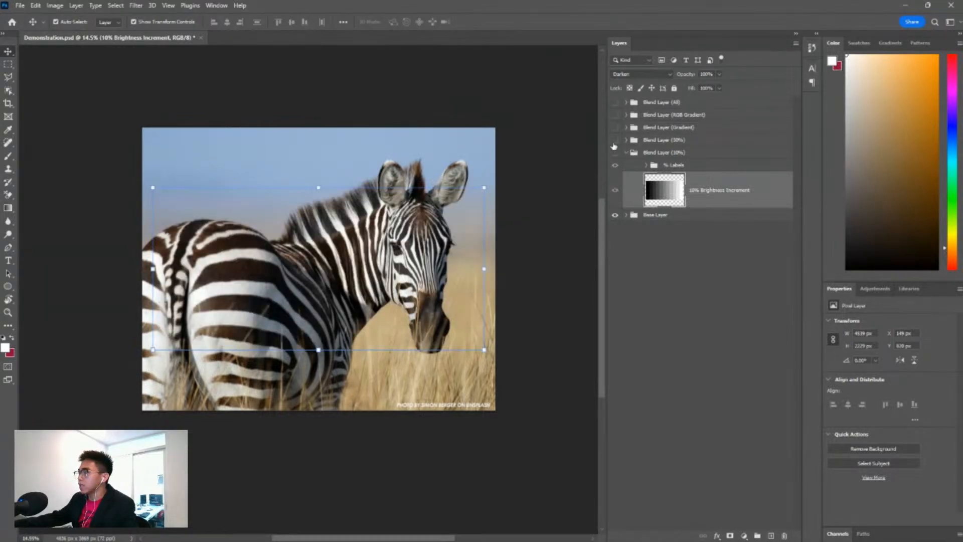
pyautogui.click(614, 141)
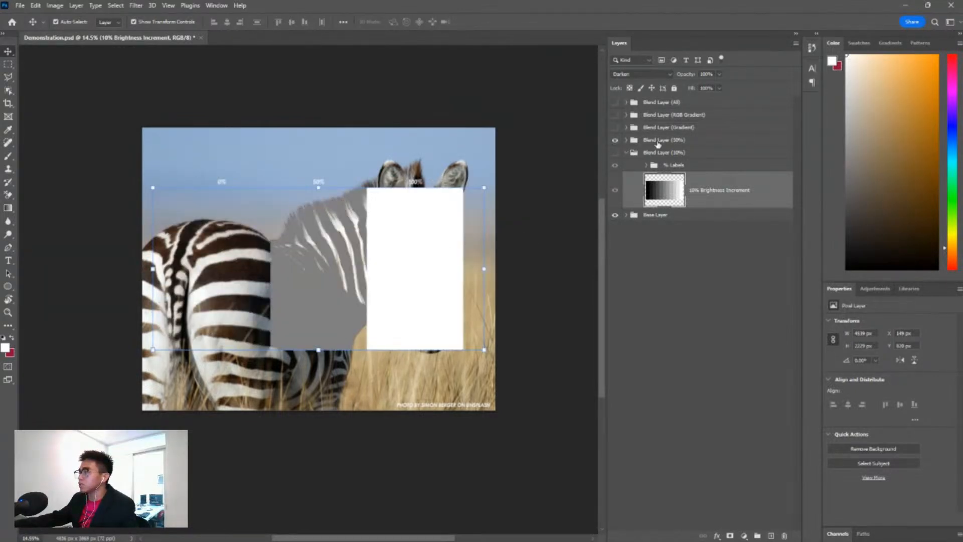
pyautogui.click(657, 142)
pyautogui.click(640, 73)
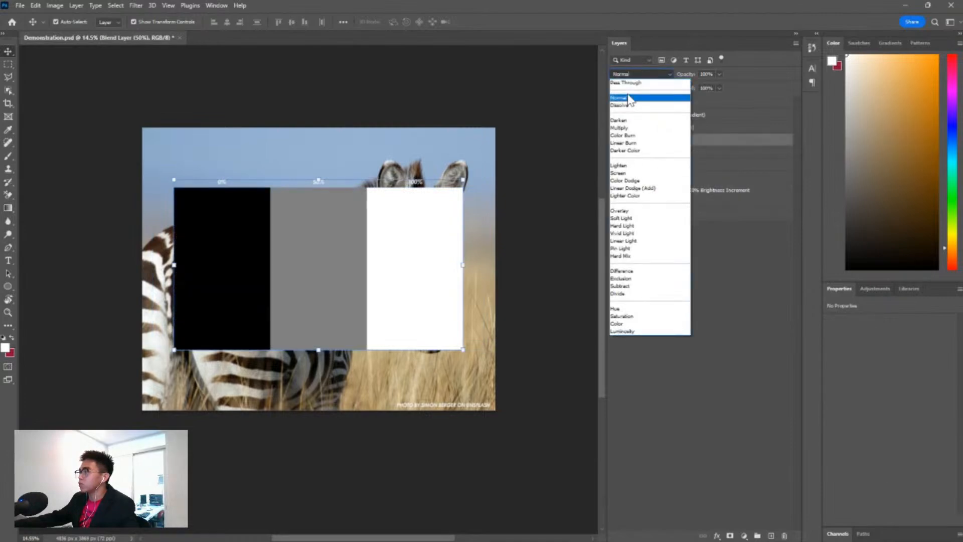
pyautogui.click(628, 99)
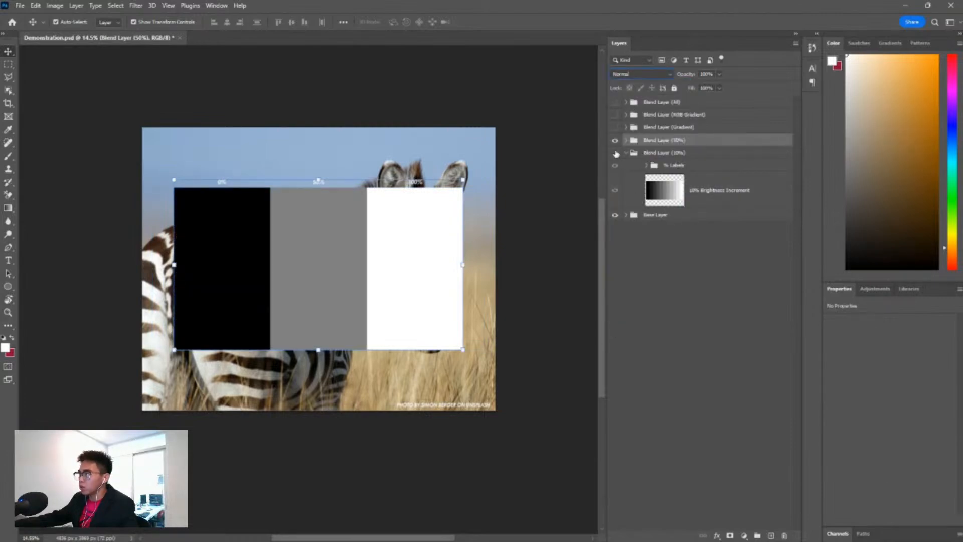
pyautogui.click(557, 242)
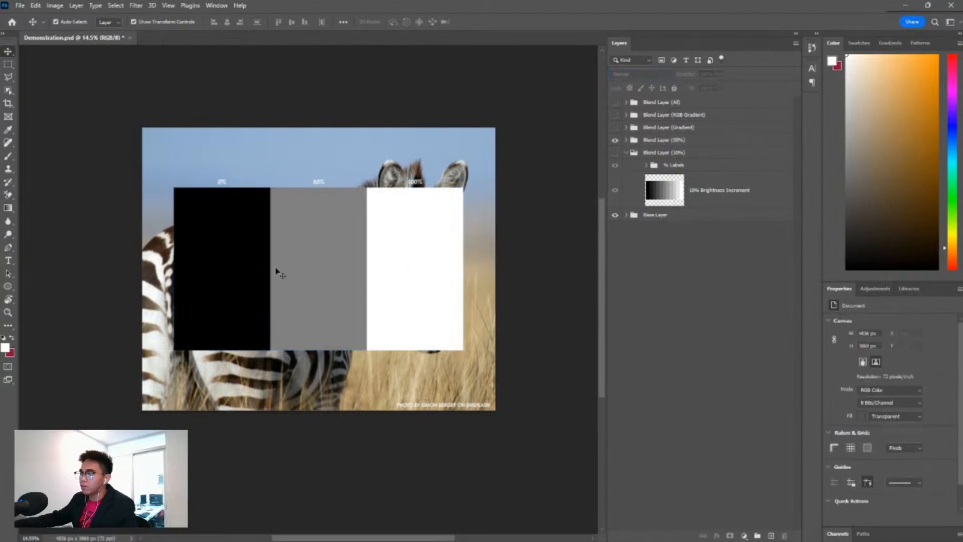
pyautogui.click(278, 272)
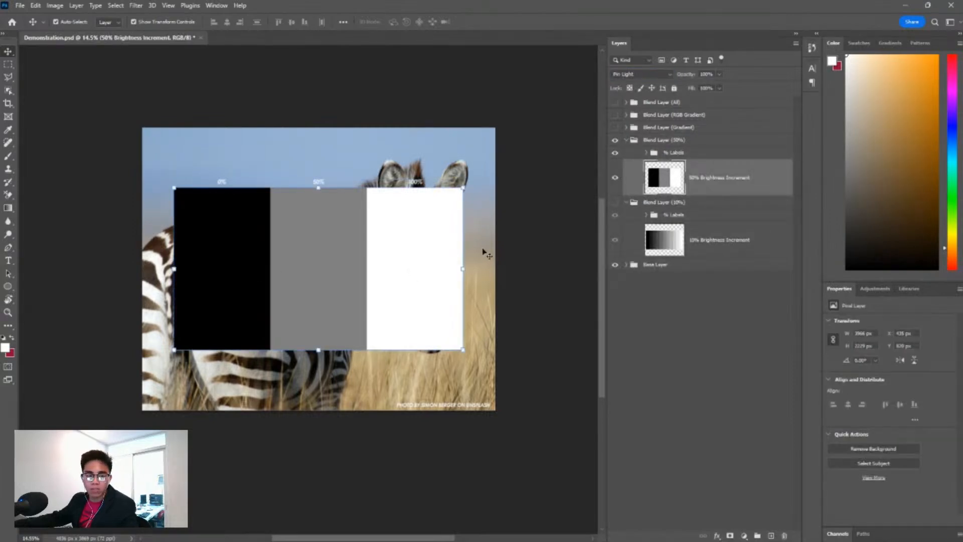
# Show Blend Layer (Gradient) in place of Blend Layer (50%), set the group to Normal, and select its gradient rectangle
pyautogui.click(615, 140)
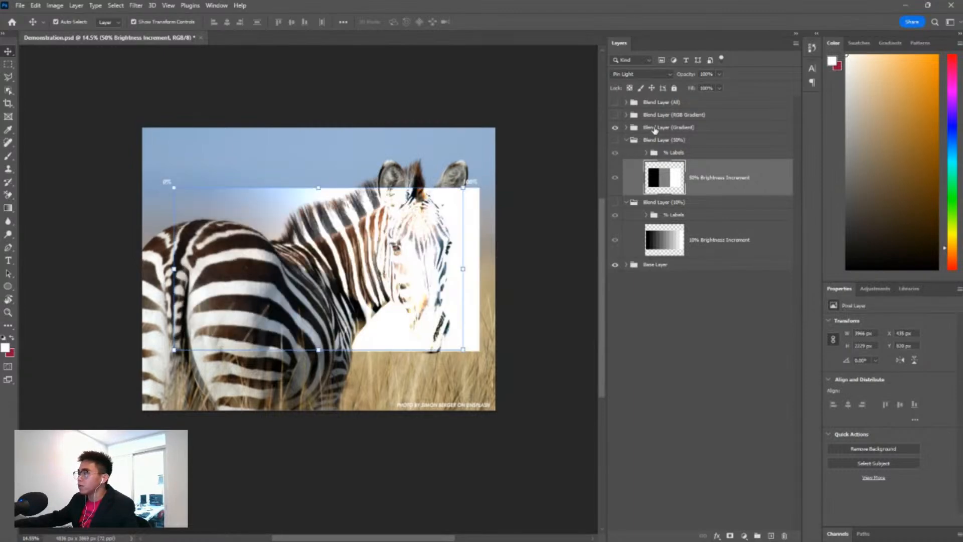
pyautogui.click(662, 127)
pyautogui.click(633, 74)
pyautogui.click(633, 83)
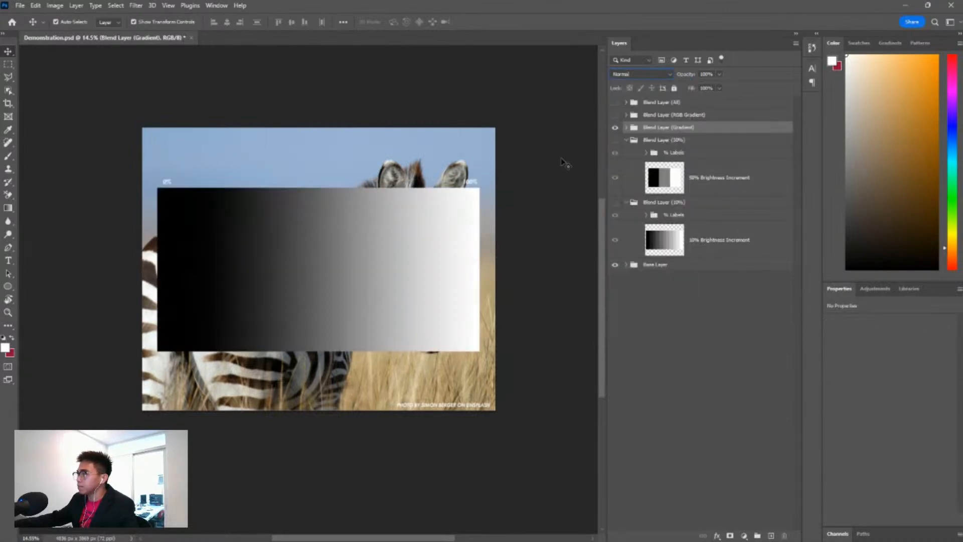
pyautogui.click(505, 252)
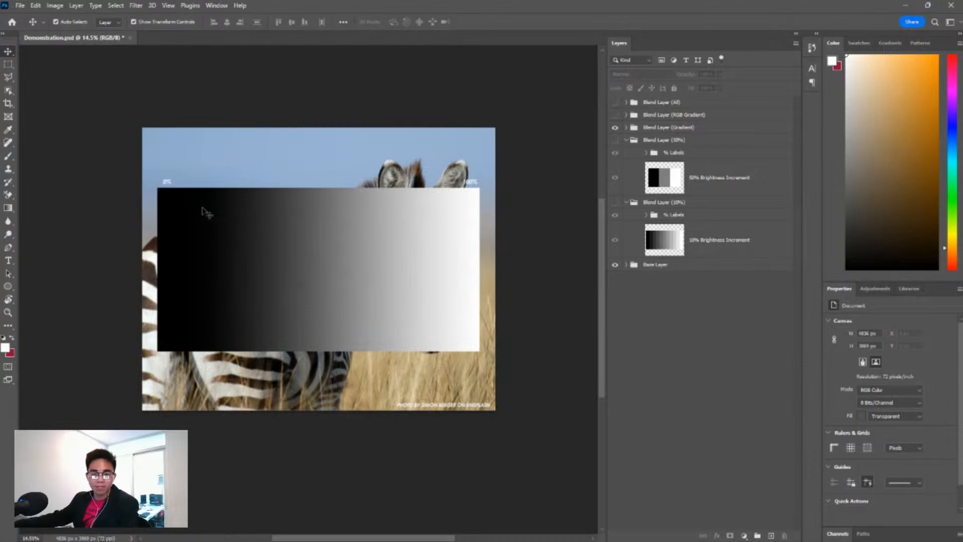
pyautogui.click(223, 242)
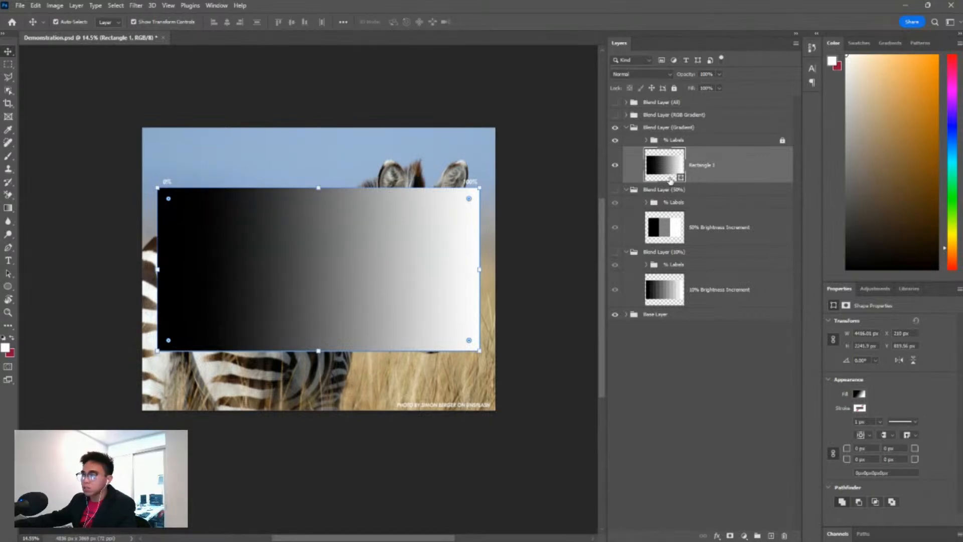
# Show Blend Layer (RGB Gradient) in place of Blend Layer (Gradient), set the group's blend mode to Normal, and clear the selection
pyautogui.click(625, 127)
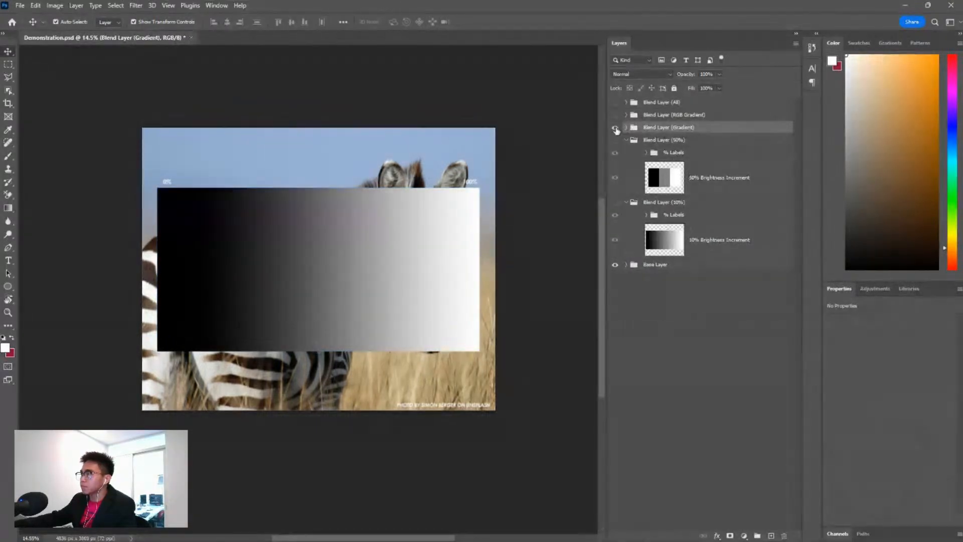
pyautogui.click(614, 127)
pyautogui.click(615, 115)
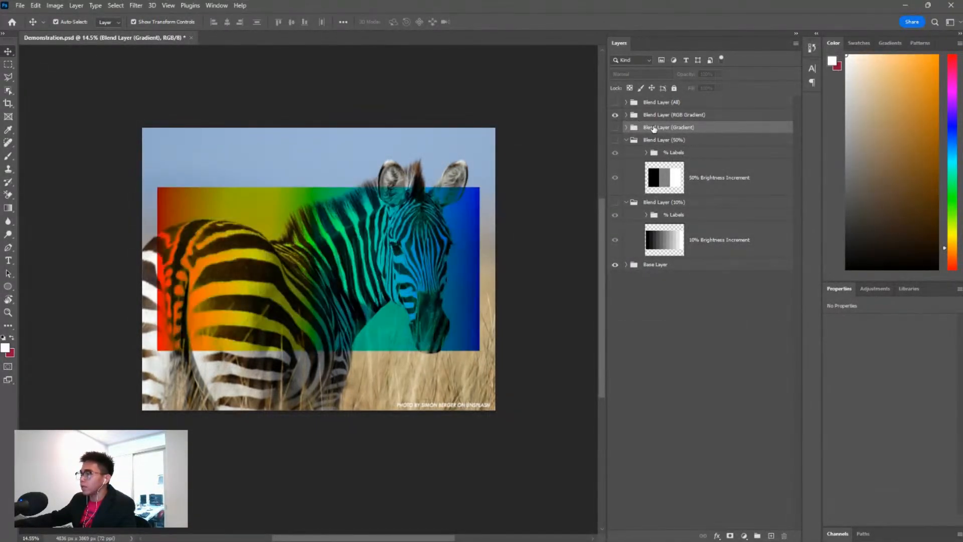
pyautogui.click(652, 114)
pyautogui.click(628, 74)
pyautogui.click(626, 90)
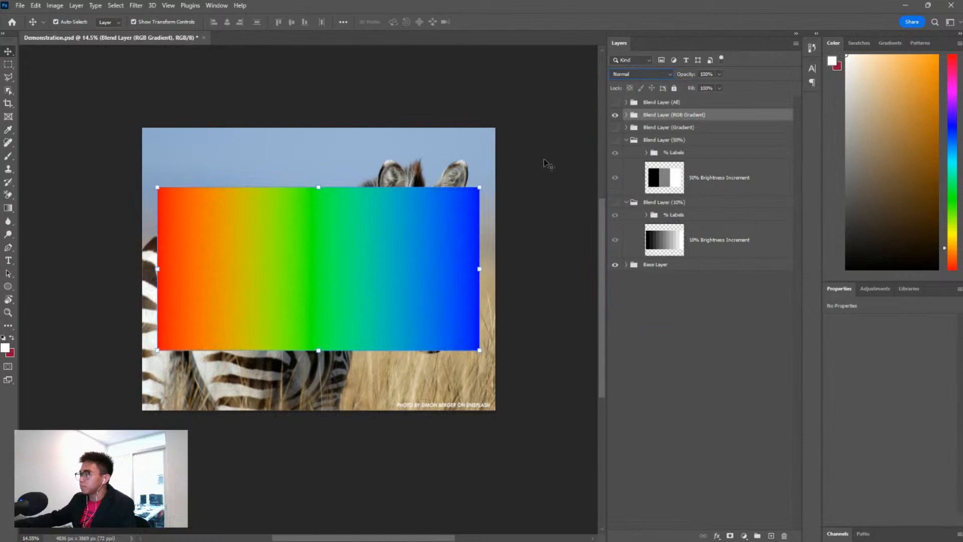
pyautogui.click(521, 184)
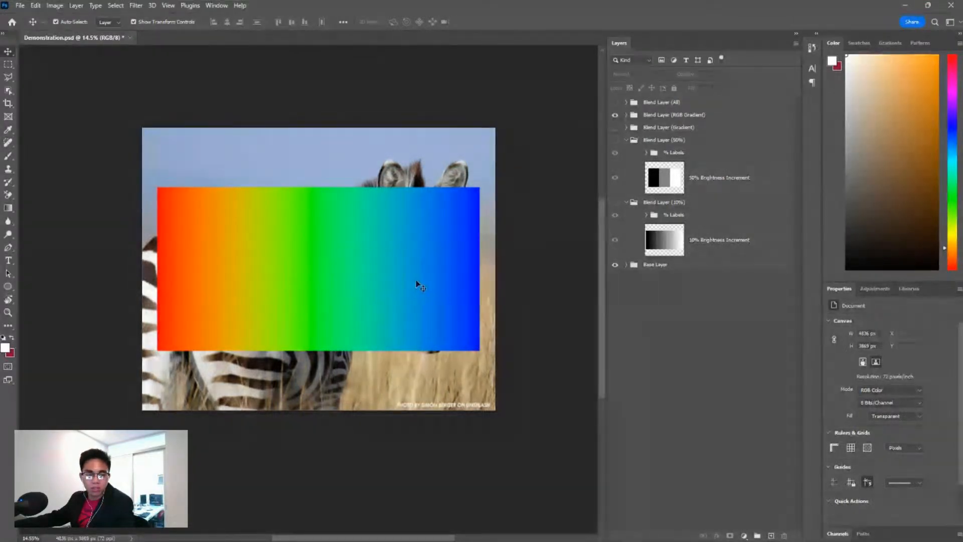
# Hide Blend Layer (RGB Gradient) and show Blend Layer (All) to view all the test strips together
pyautogui.click(615, 115)
pyautogui.click(614, 102)
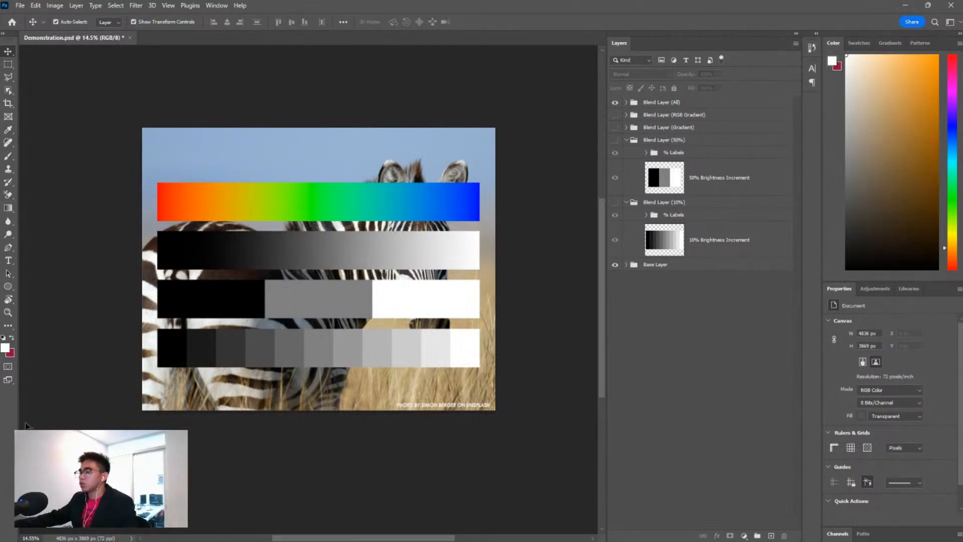
pyautogui.hotkey('alt', 'Tab')
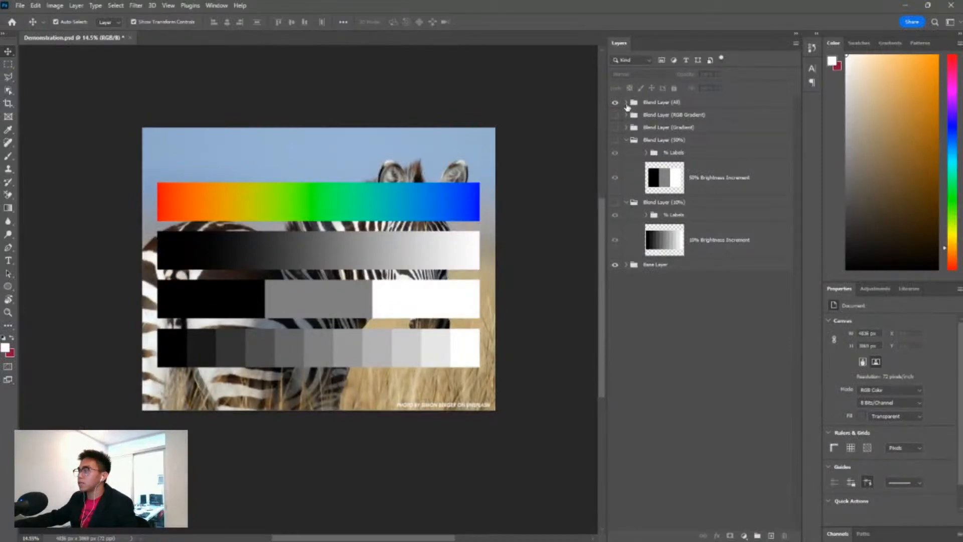
# Leave only Blend Layer (10%) visible above Base Layer, without its % Labels, and collapse the expanded blend groups
pyautogui.click(614, 102)
pyautogui.click(615, 140)
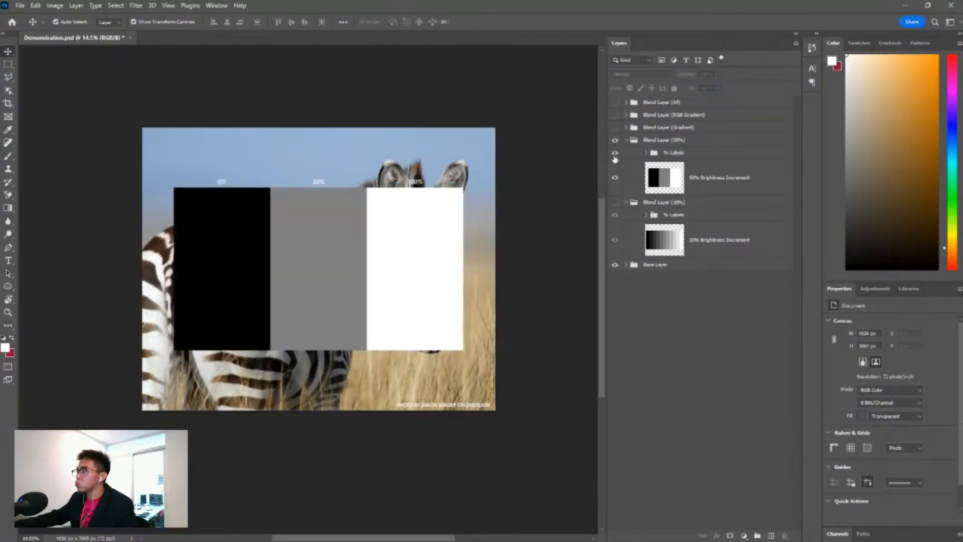
pyautogui.click(626, 140)
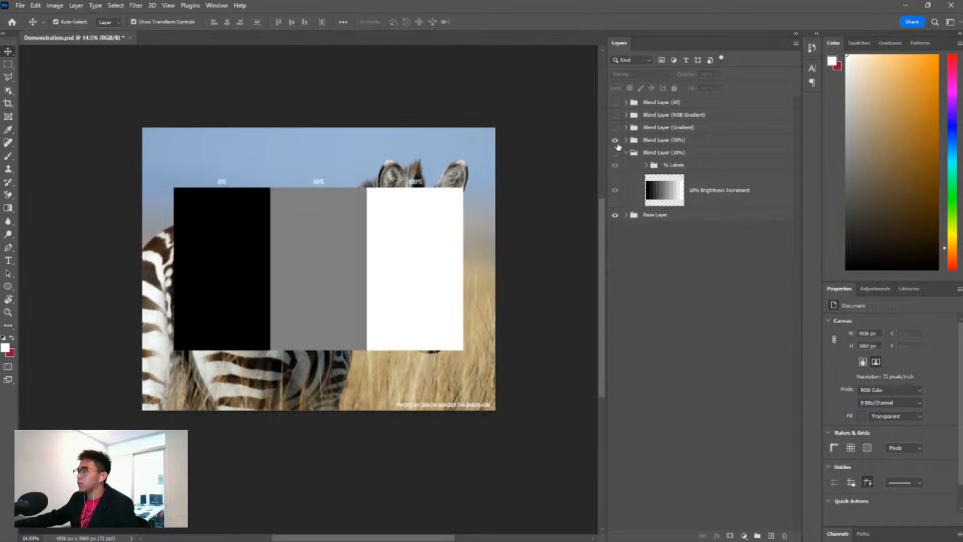
pyautogui.click(615, 140)
pyautogui.click(615, 152)
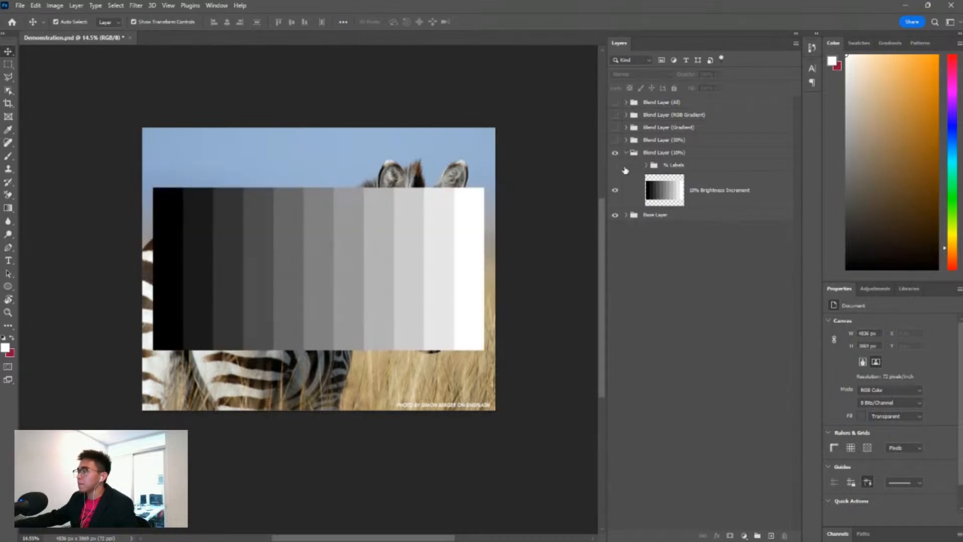
pyautogui.click(626, 153)
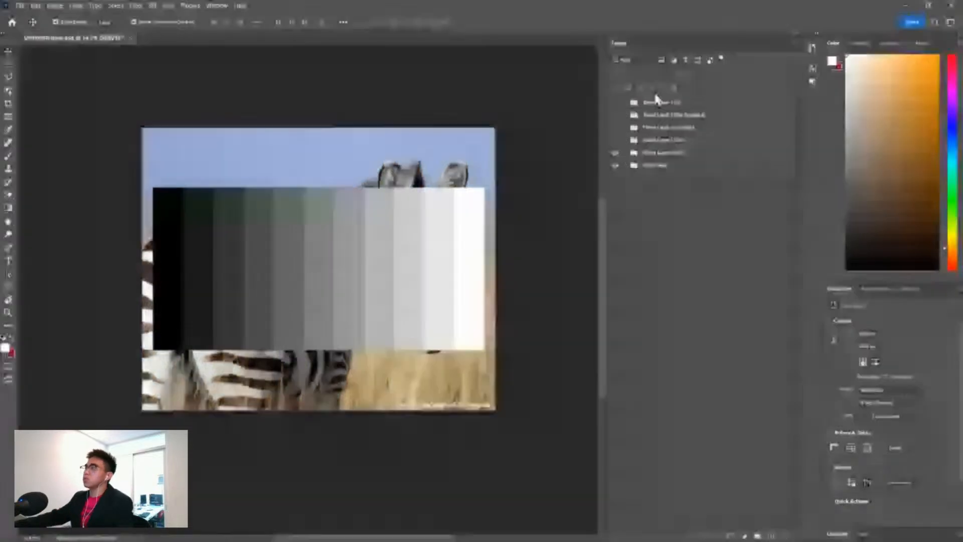
# Expand the Blend Layer (10%) group and select the 10% Brightness Increment layer inside it
pyautogui.click(655, 153)
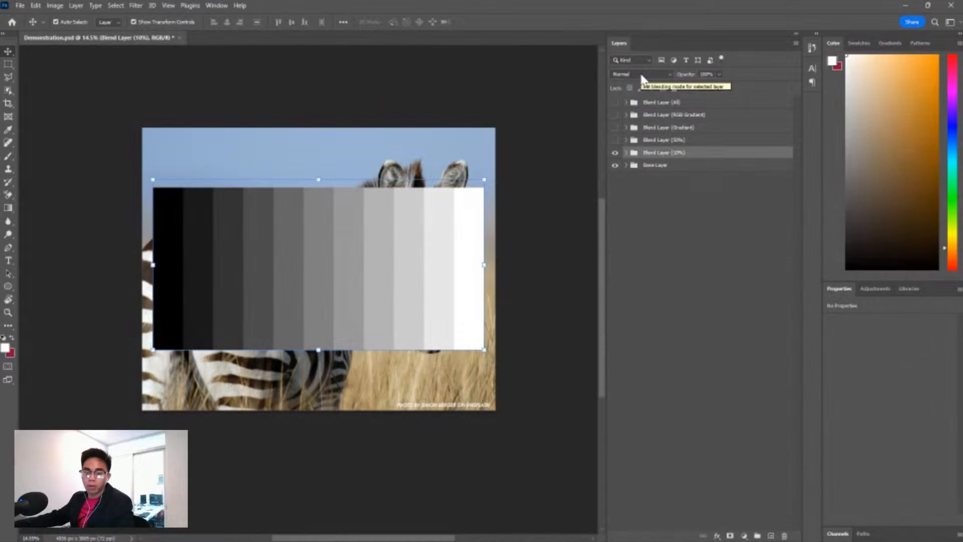
pyautogui.click(652, 166)
pyautogui.click(652, 153)
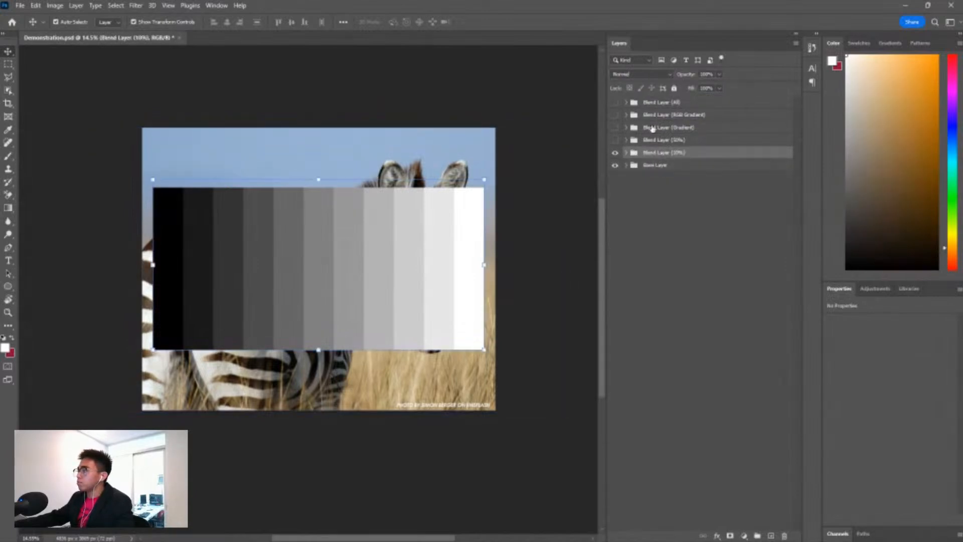
pyautogui.click(626, 152)
pyautogui.click(662, 191)
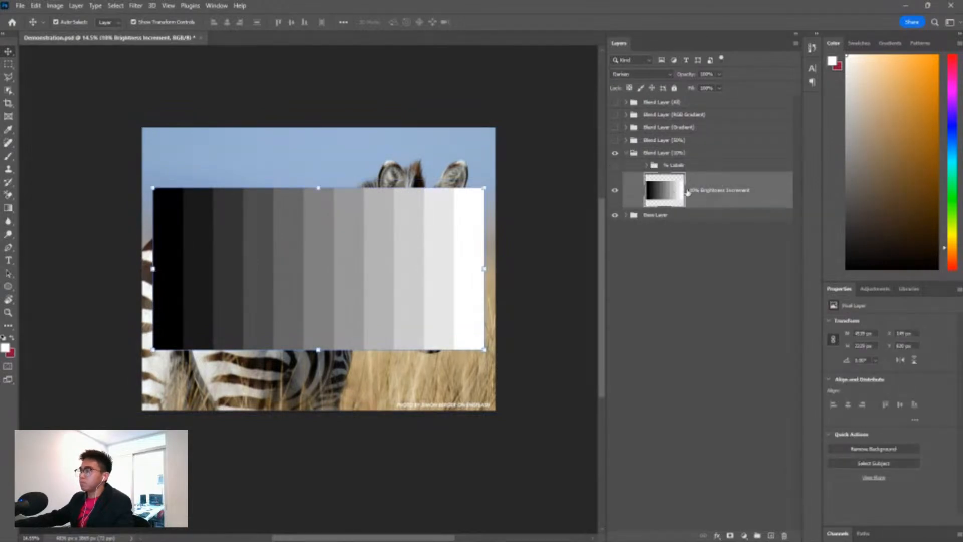
# Toggle the Base Layer group's visibility off and on to compare the grayscale strips with and without the photo
pyautogui.click(615, 215)
pyautogui.click(616, 215)
pyautogui.click(615, 215)
pyautogui.click(615, 215)
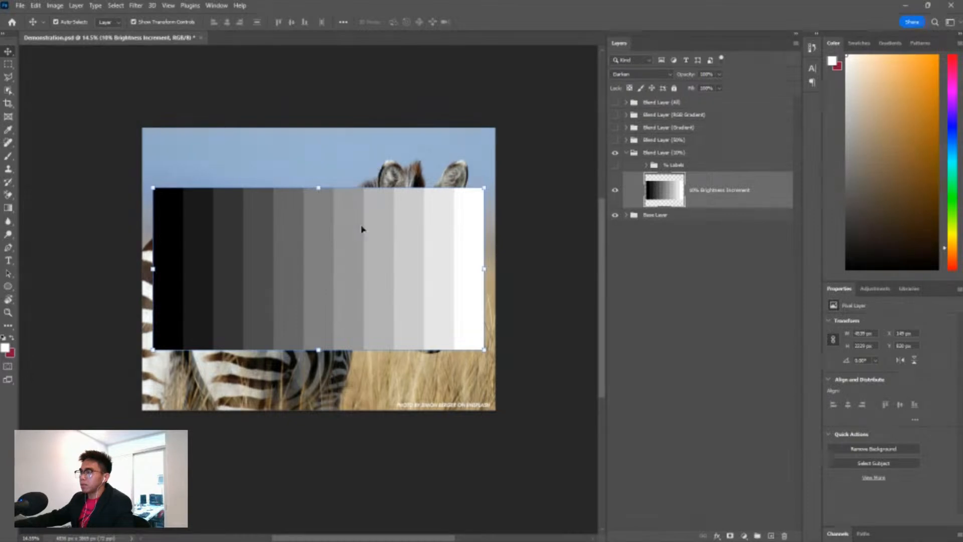
pyautogui.moveTo(363, 229); pyautogui.dragTo(333, 236)
pyautogui.hotkey('ctrl', 'z')
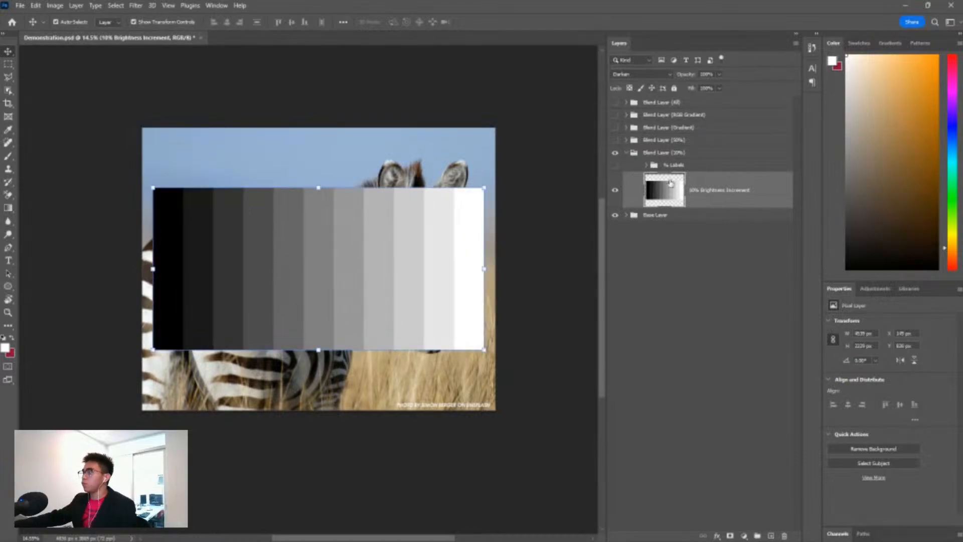
pyautogui.click(646, 74)
pyautogui.click(647, 75)
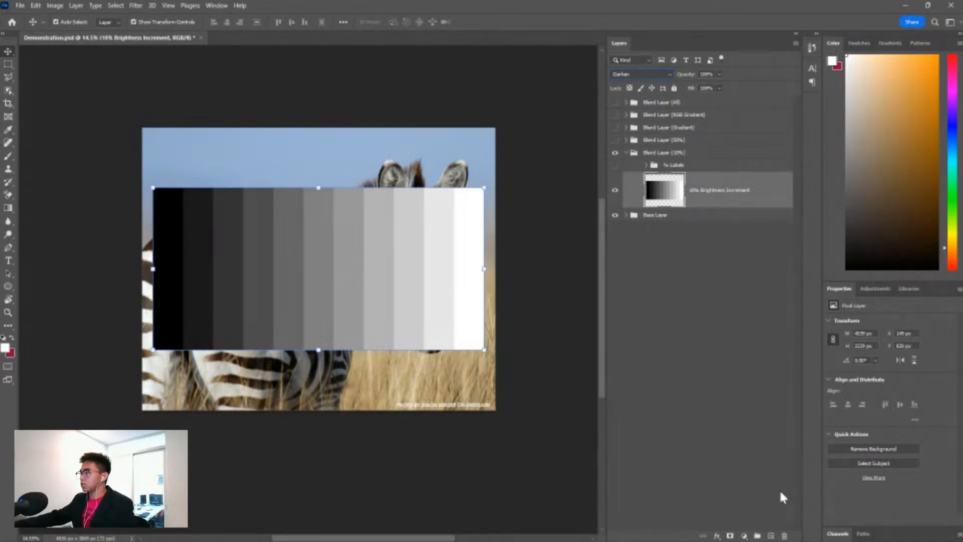
# Create a layer above the 10% Brightness Increment layer and paint a broad crimson brush stroke across the upper part of the canvas
pyautogui.click(770, 535)
pyautogui.press('b')
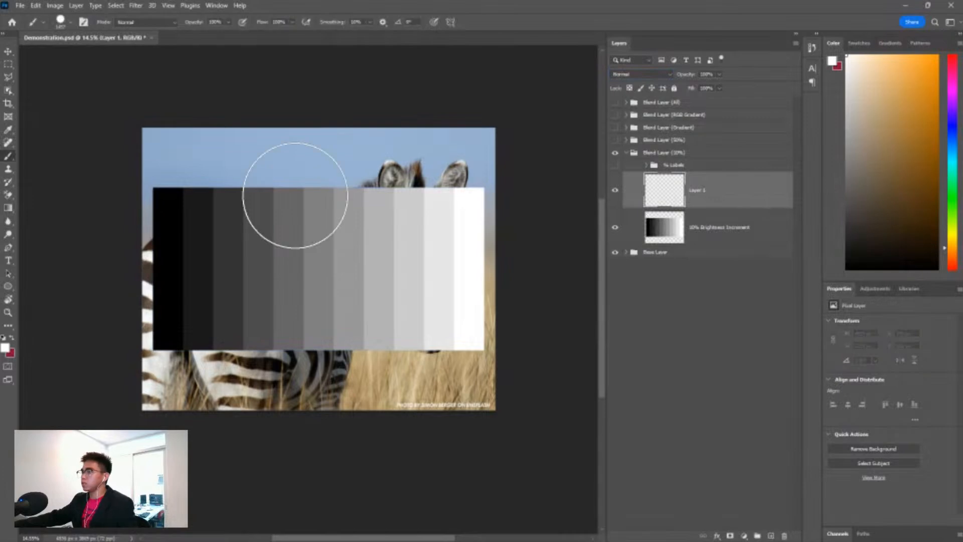
pyautogui.press('x')
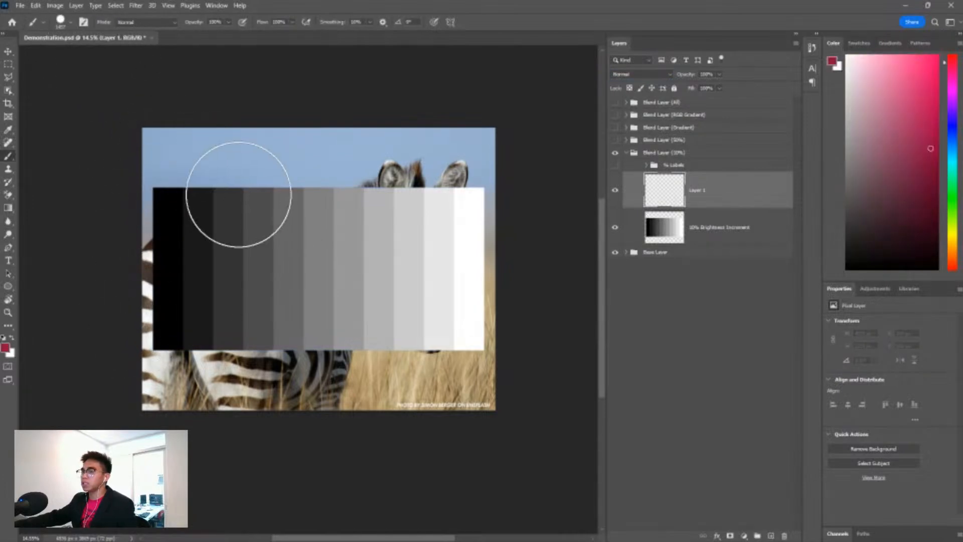
pyautogui.moveTo(278, 200)
pyautogui.mouseDown()
pyautogui.moveTo(304, 178)
pyautogui.moveTo(272, 198)
pyautogui.moveTo(302, 180)
pyautogui.moveTo(337, 187)
pyautogui.mouseUp()
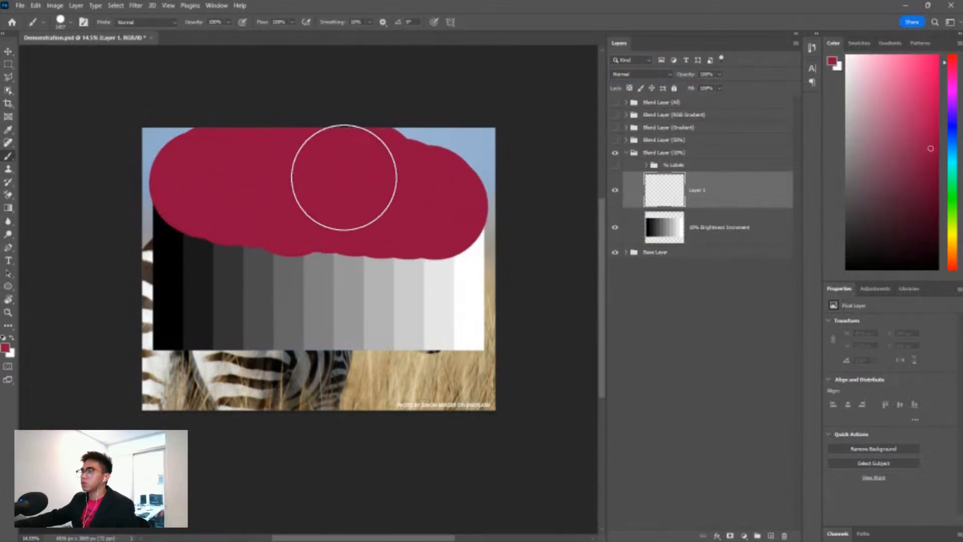
# Toggle the painted layer's visibility off and on to compare the brightness strips with and without the crimson stroke
pyautogui.click(615, 190)
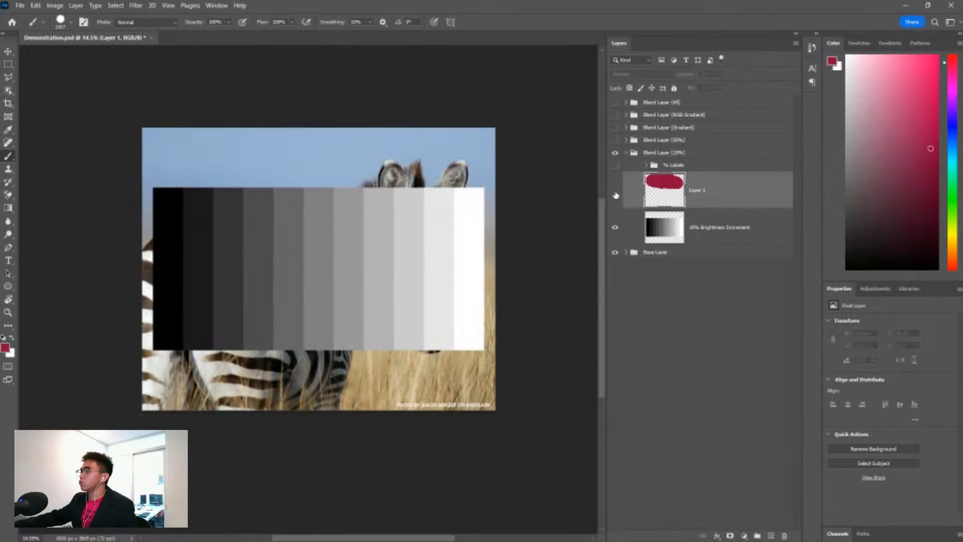
pyautogui.click(615, 190)
pyautogui.click(614, 228)
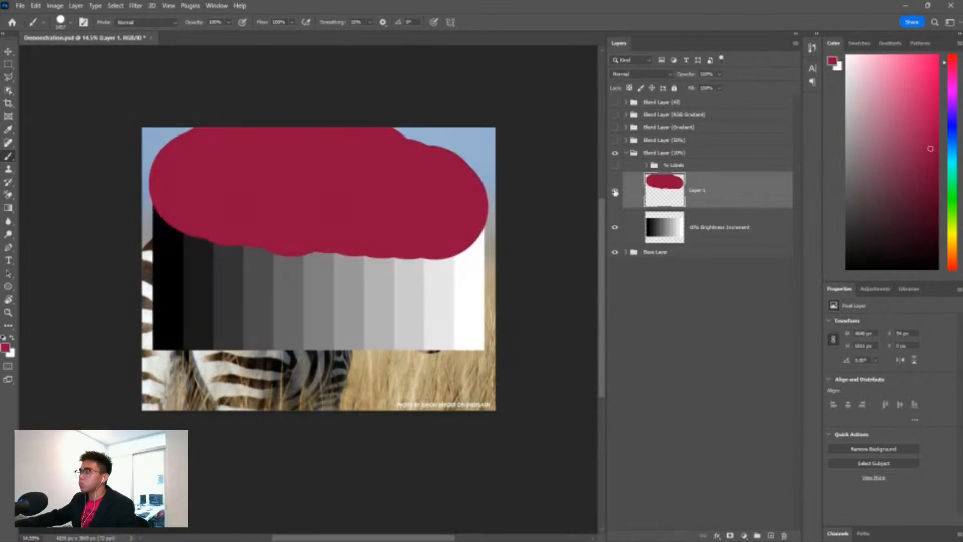
# Set the blend mode of the crimson Layer 1 to Linear Light
pyautogui.press('v')
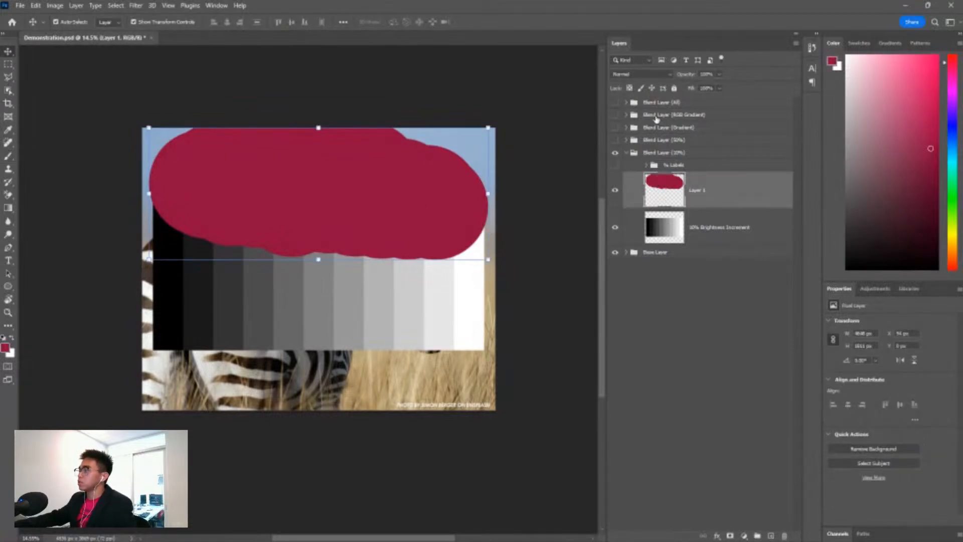
pyautogui.click(641, 75)
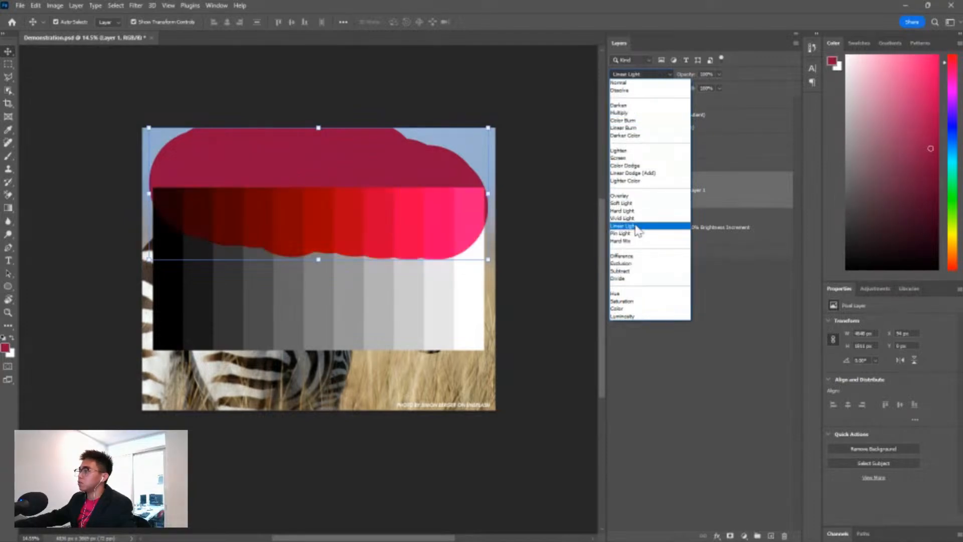
pyautogui.click(644, 226)
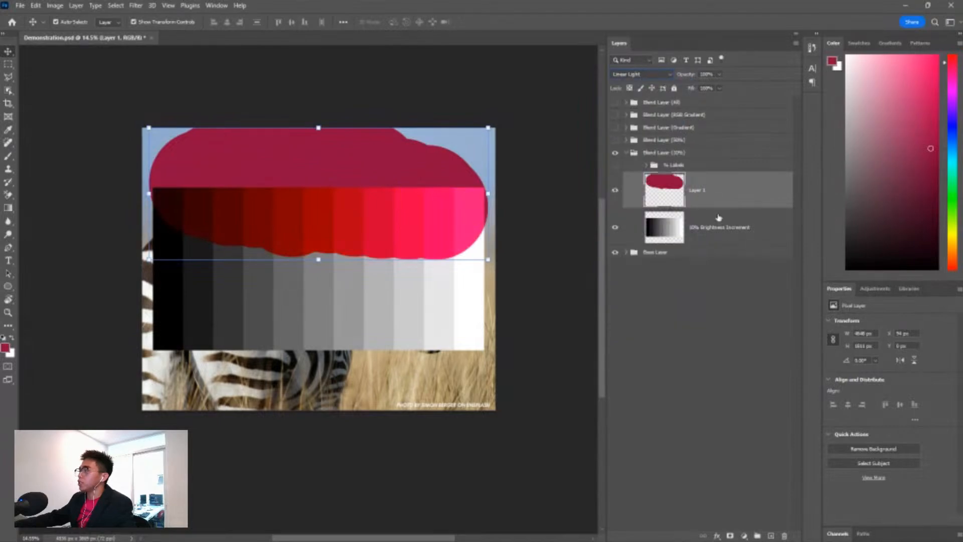
# Set the blend mode of the 10% Brightness Increment layer to Overlay
pyautogui.click(720, 235)
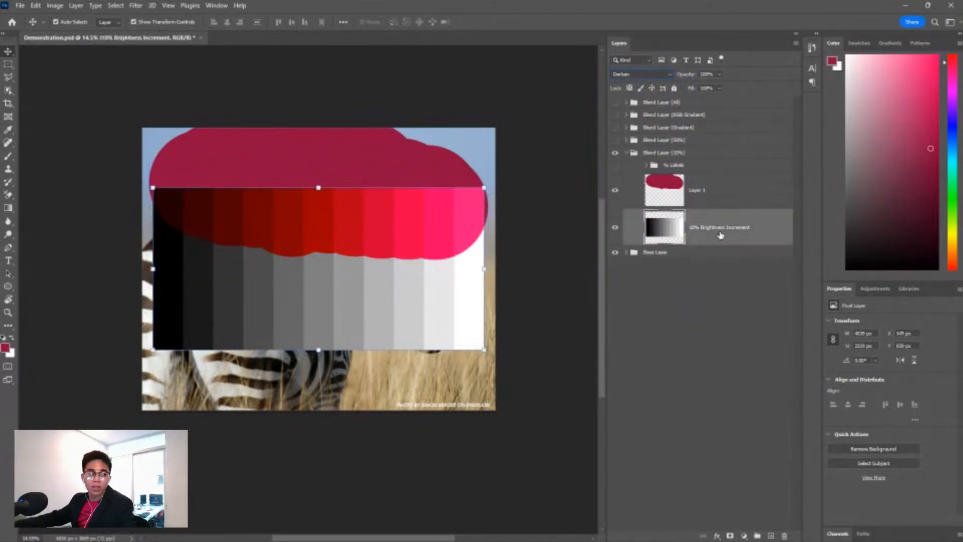
pyautogui.click(713, 198)
pyautogui.click(727, 236)
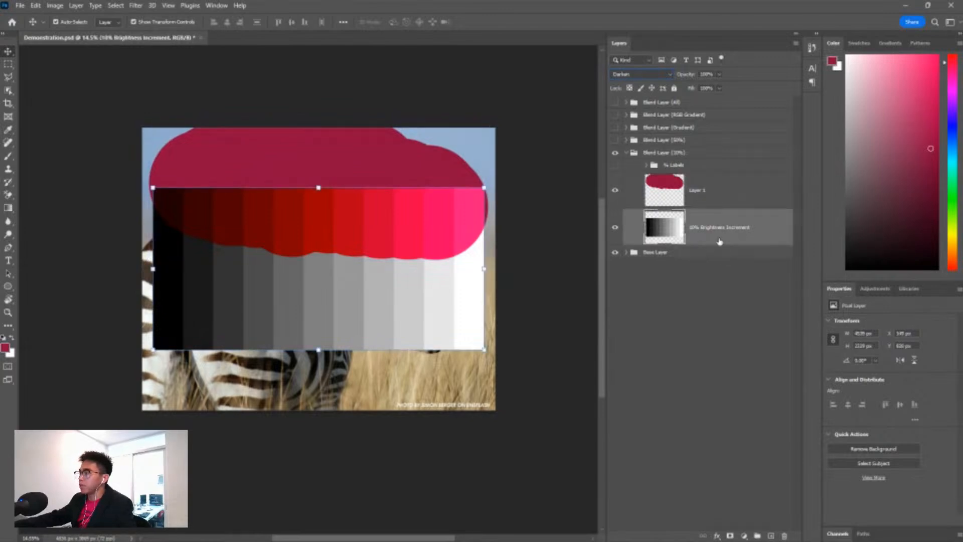
pyautogui.click(642, 76)
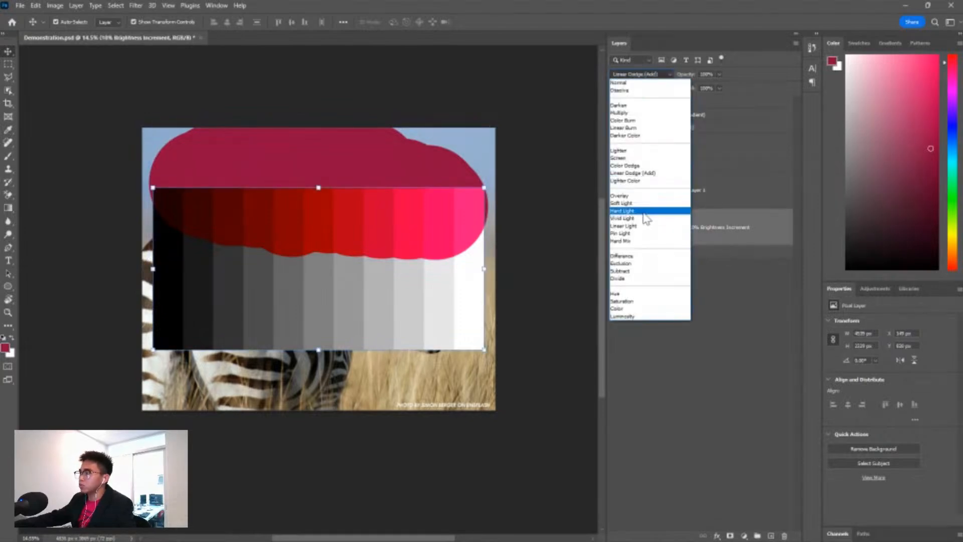
pyautogui.click(642, 195)
# Collapse the Blend Layer (10%) group, set its blend mode to Pass Through, and deselect it
pyautogui.click(639, 155)
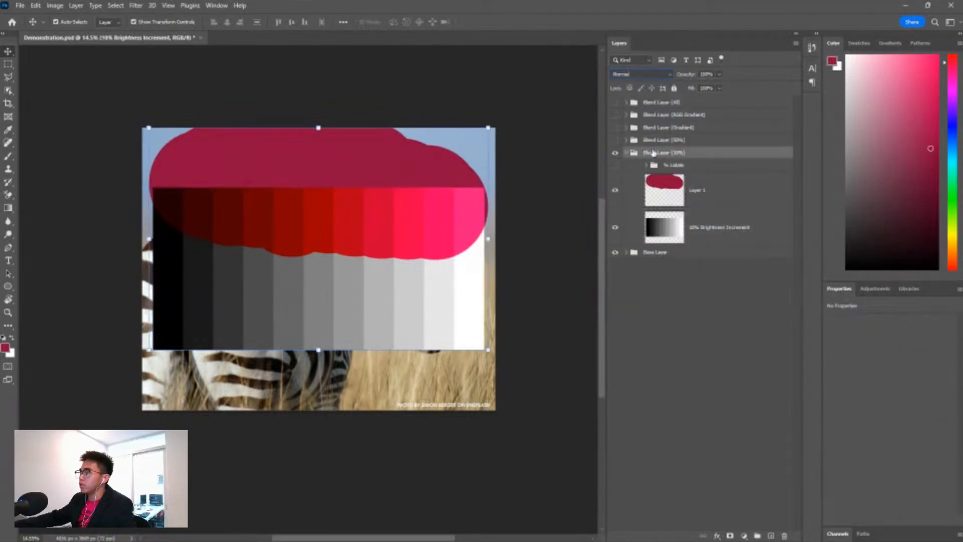
pyautogui.click(632, 76)
pyautogui.click(632, 76)
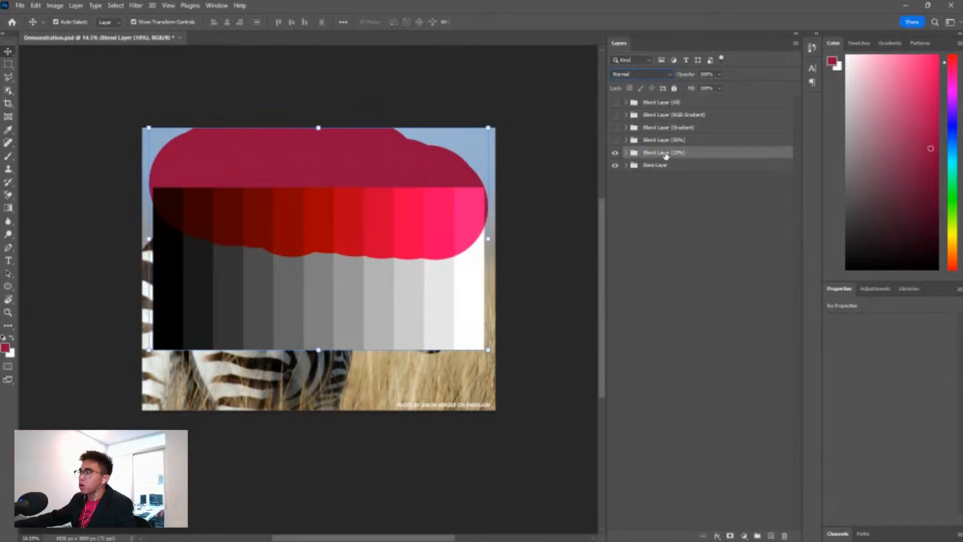
pyautogui.click(636, 76)
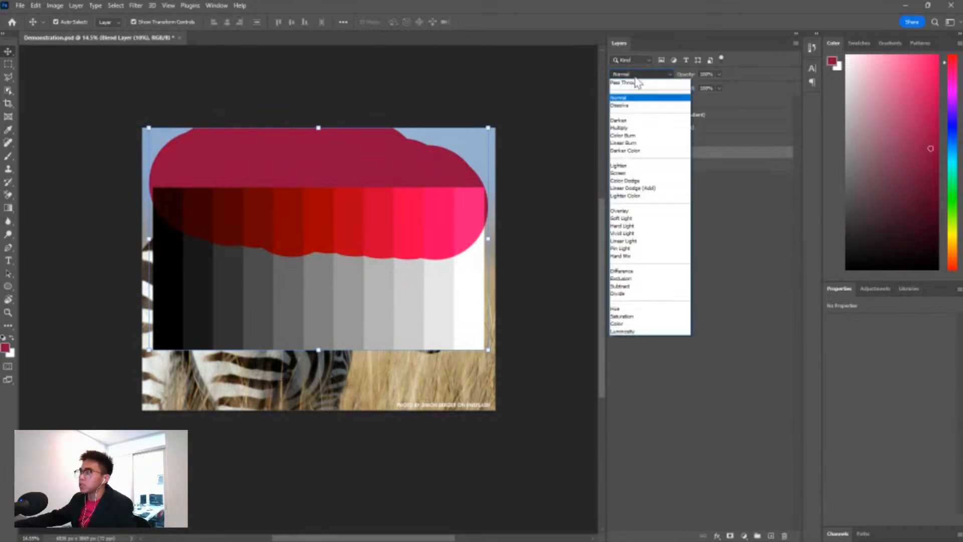
pyautogui.click(624, 82)
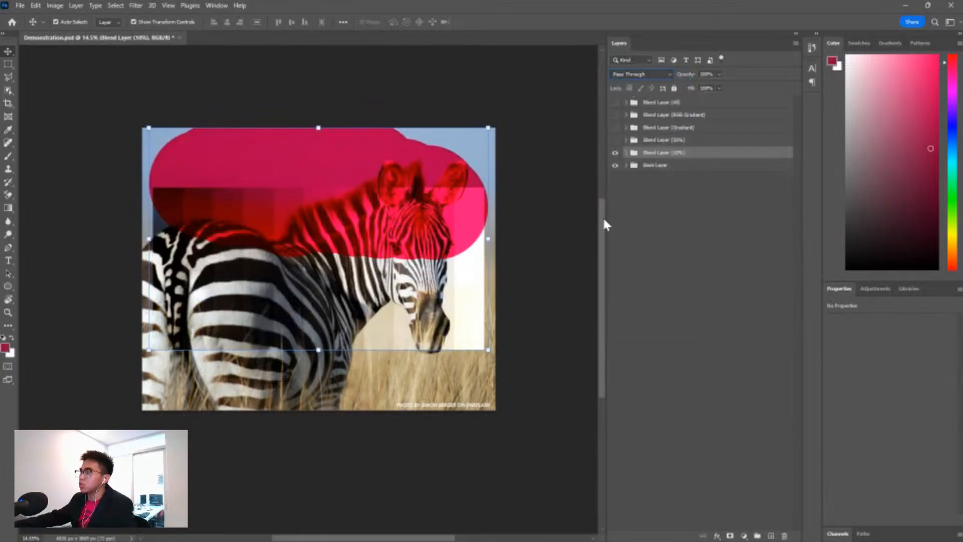
pyautogui.click(568, 299)
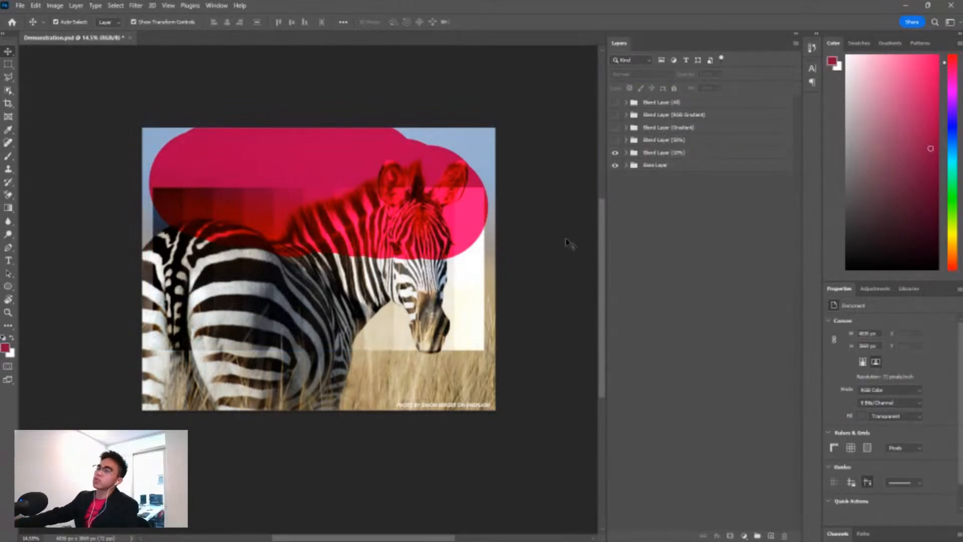
# Expand the Blend Layer (10%) group and compare the blend modes of the group and its two visible layers
pyautogui.click(626, 152)
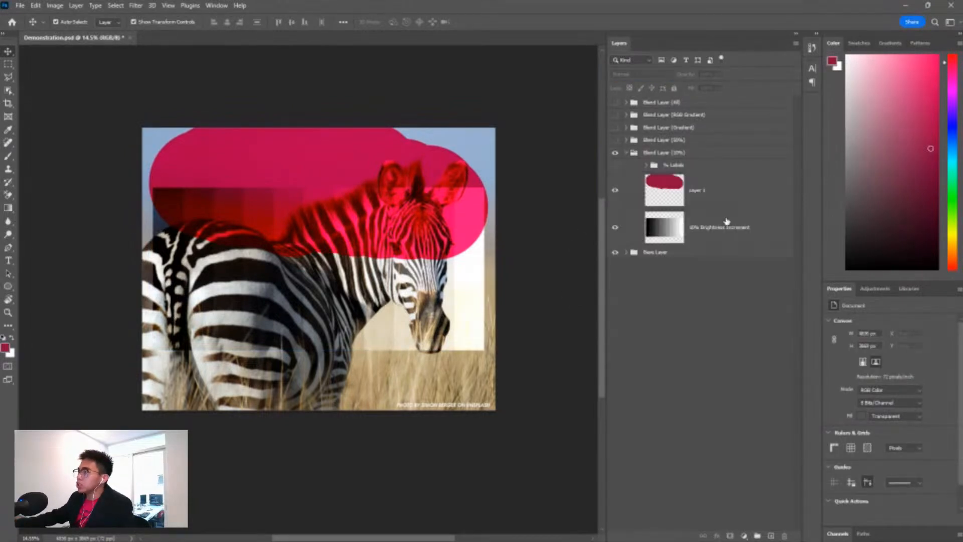
pyautogui.click(723, 221)
pyautogui.click(718, 198)
pyautogui.click(712, 227)
pyautogui.click(716, 195)
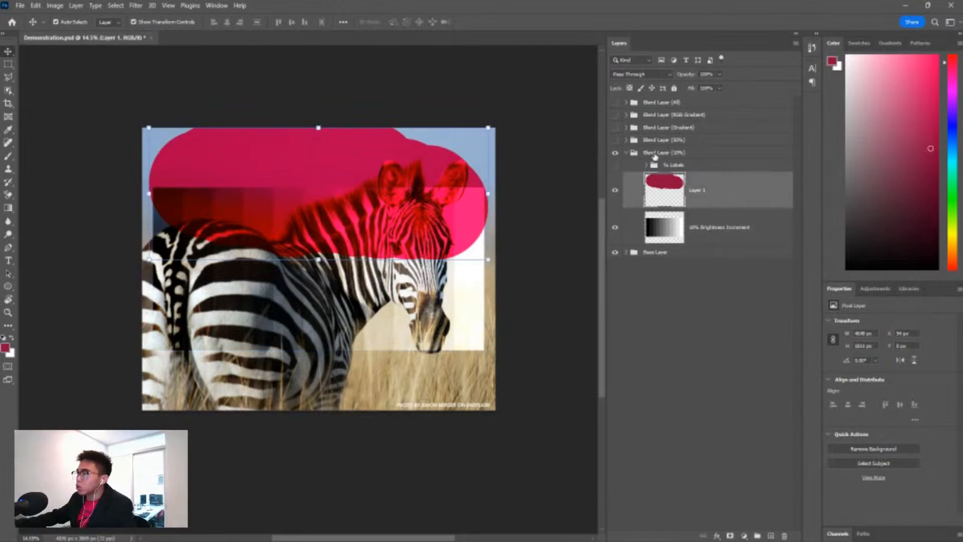
pyautogui.click(661, 156)
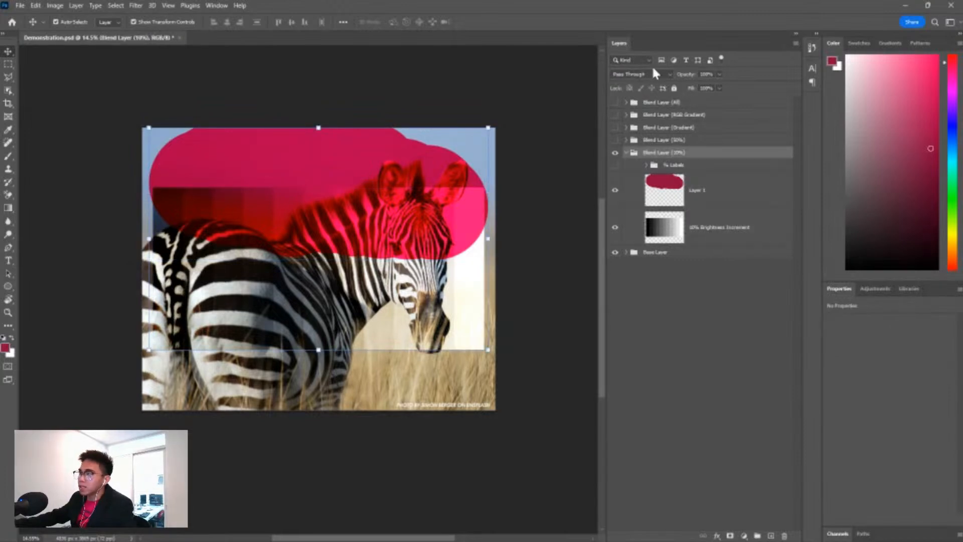
pyautogui.click(709, 197)
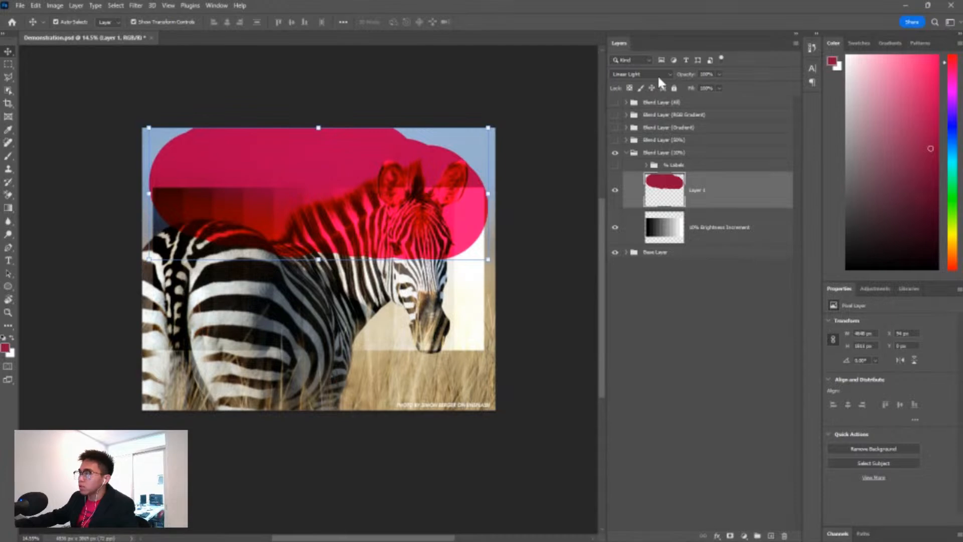
# Isolate the crimson layer and the brightness strips in turn over Base Layer to compare how each blends with the photo
pyautogui.click(616, 228)
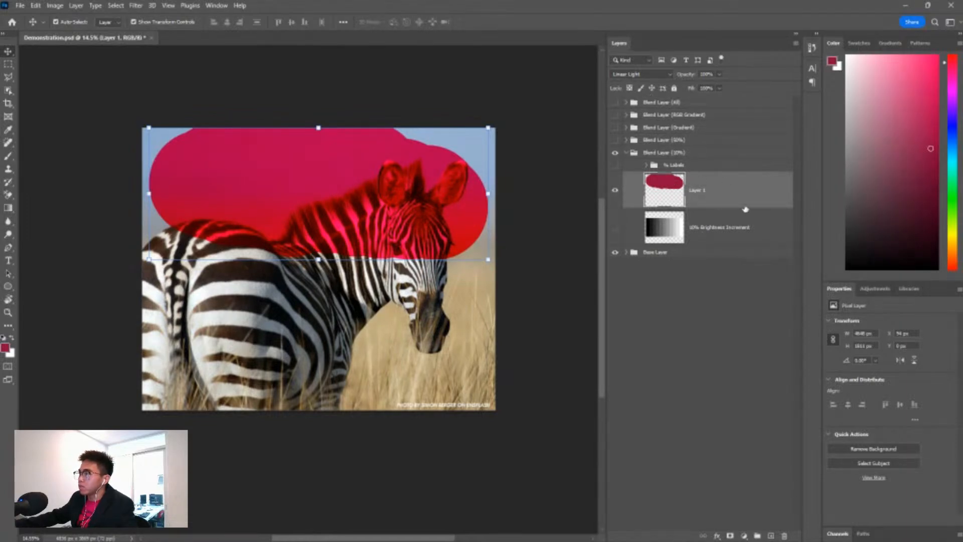
pyautogui.click(641, 256)
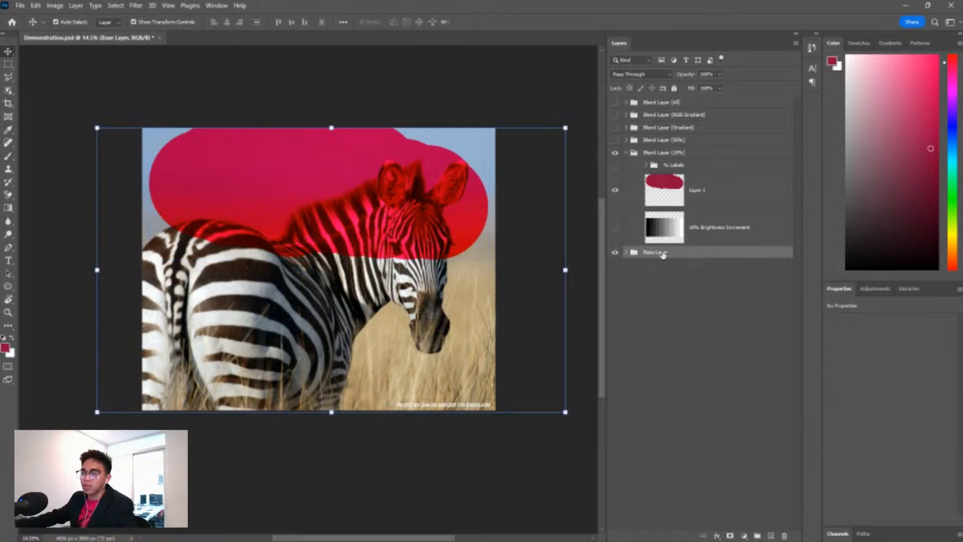
pyautogui.click(615, 190)
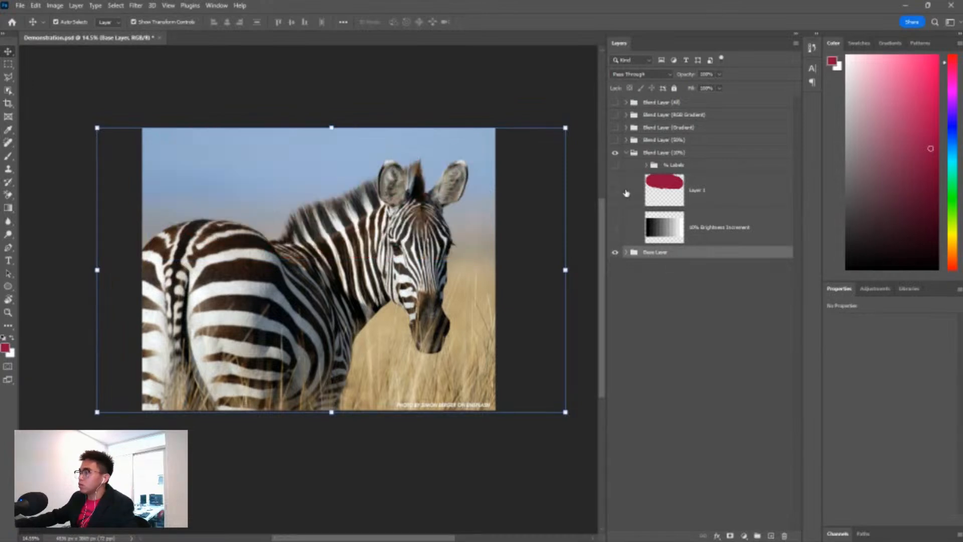
pyautogui.click(615, 227)
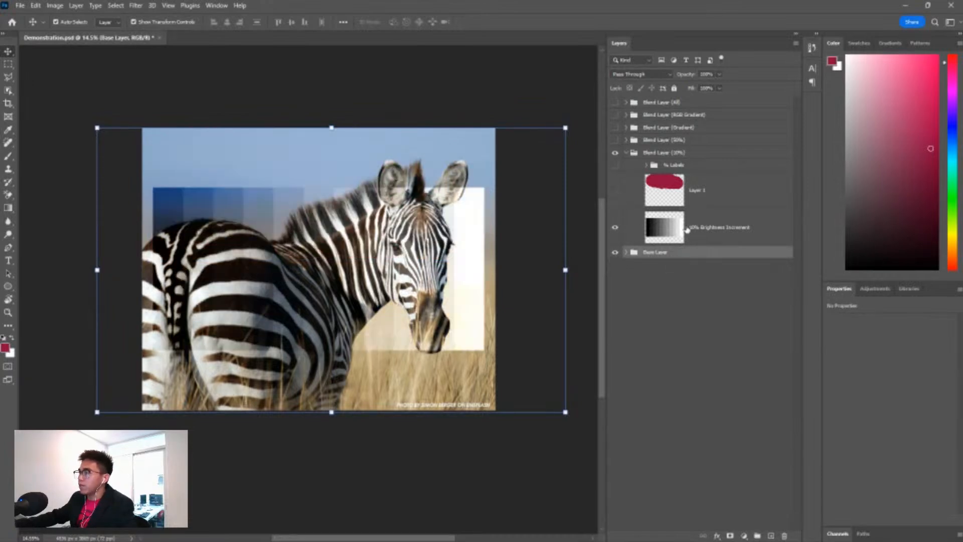
pyautogui.click(749, 239)
pyautogui.click(749, 239)
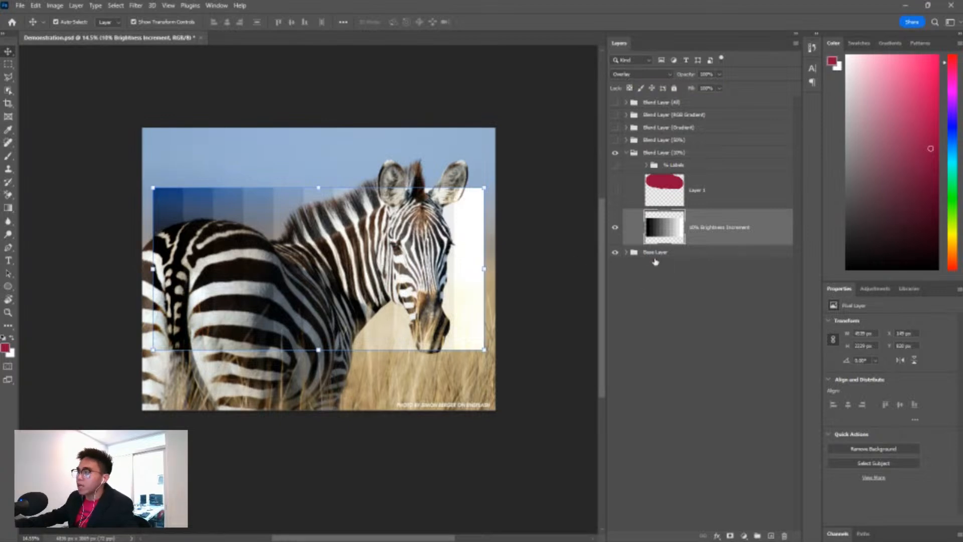
# Hide the brightness strips to view the bare photo, briefly show the % Labels, and restore both Layer 1 and the strips
pyautogui.click(615, 228)
pyautogui.click(615, 166)
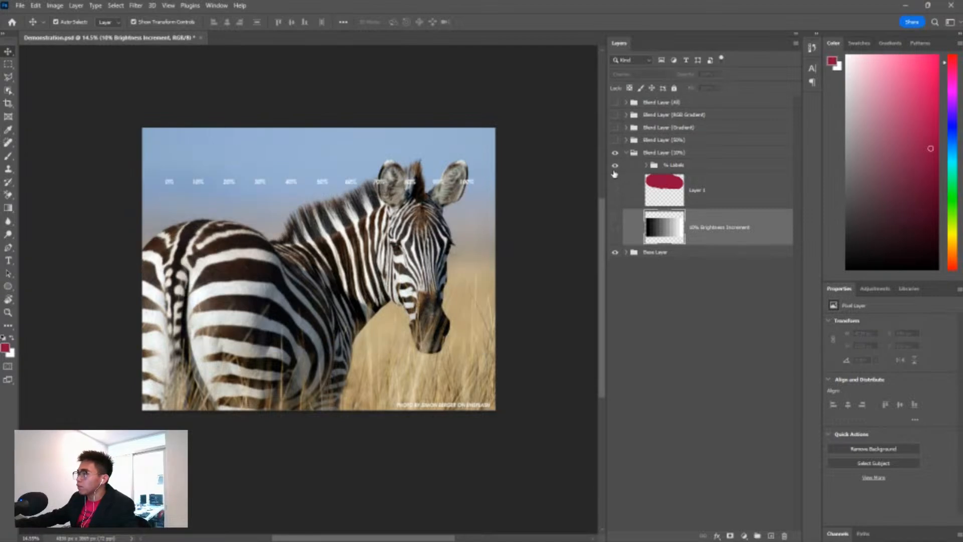
pyautogui.click(614, 169)
pyautogui.click(614, 190)
pyautogui.click(615, 227)
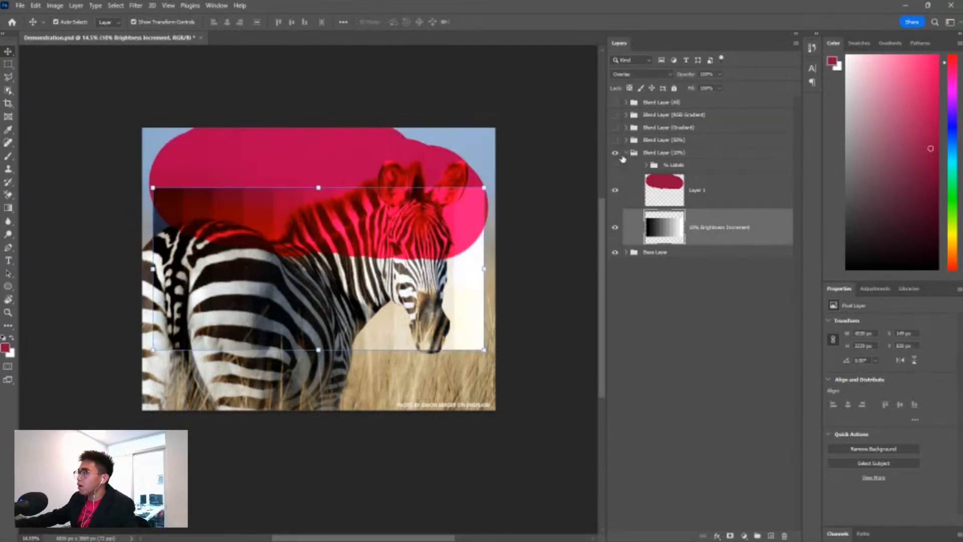
# Collapse the Blend Layer (10%) group and set its blend mode to Normal
pyautogui.click(636, 154)
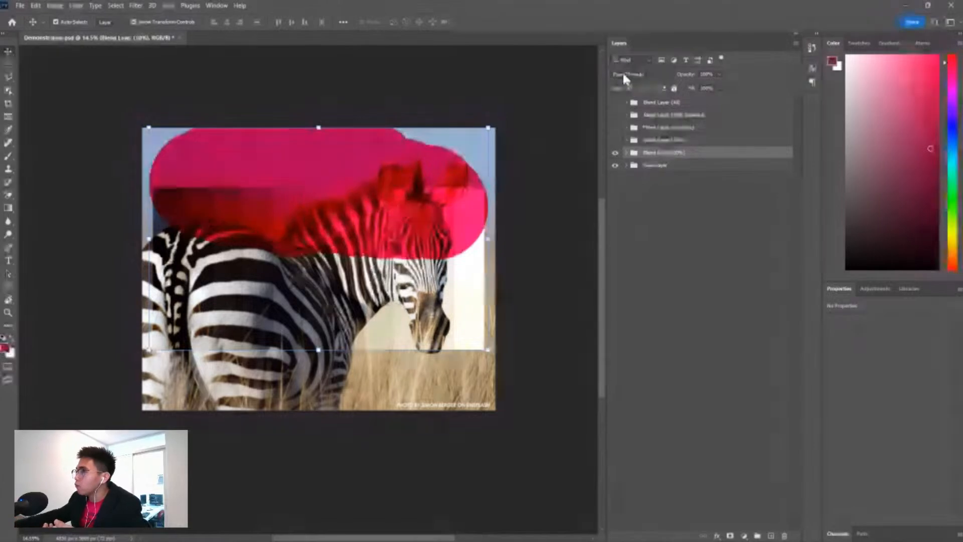
pyautogui.click(640, 75)
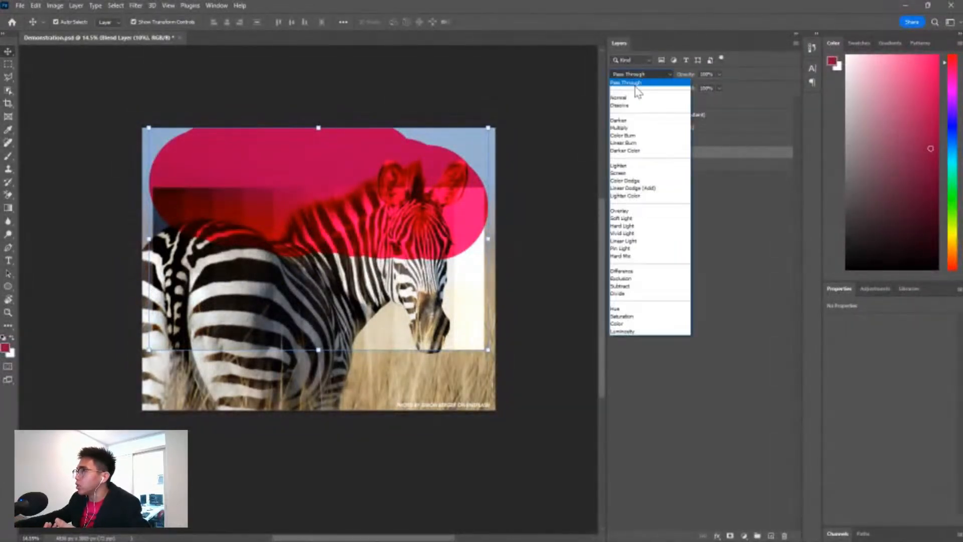
pyautogui.click(627, 100)
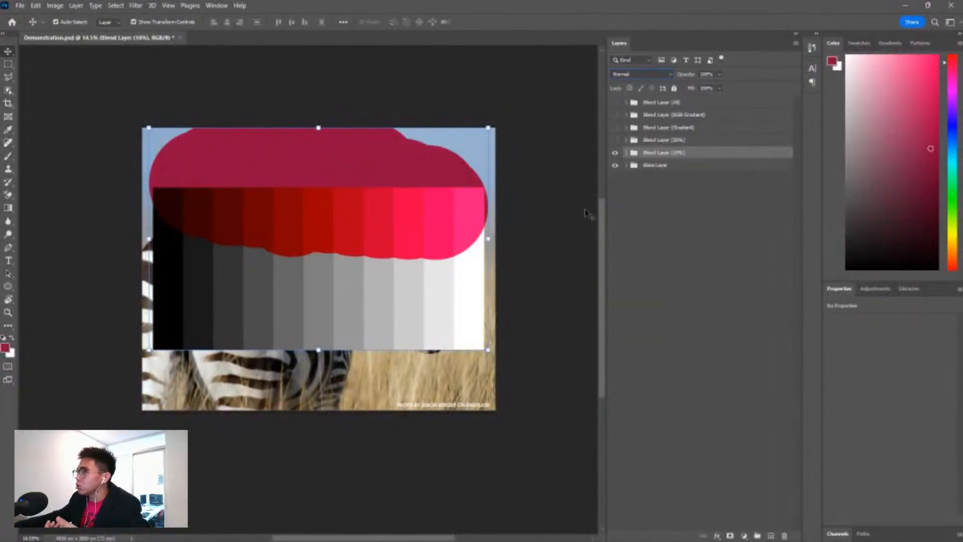
# Expand the Blend Layer (10%) group and examine the individual blend modes of Layer 1 and the 10% Brightness Increment layer
pyautogui.click(625, 152)
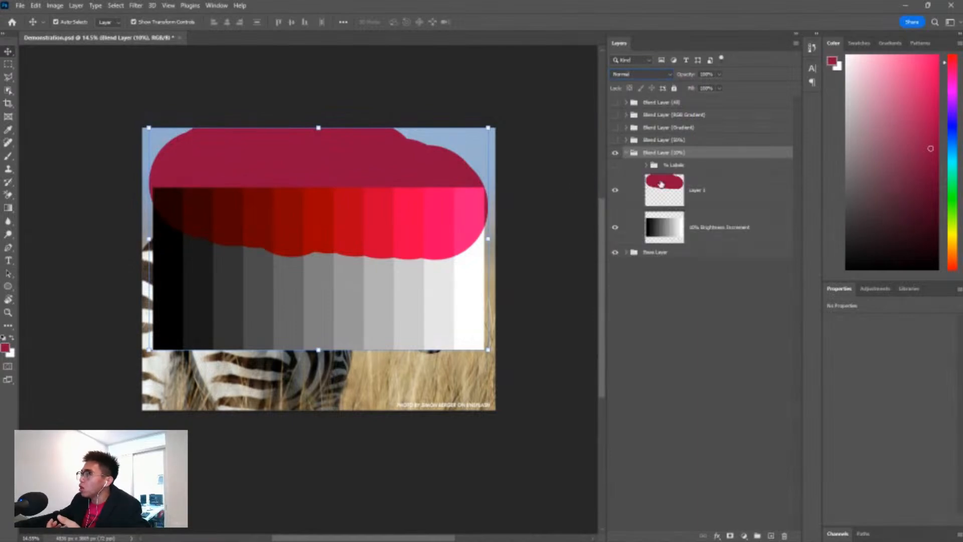
pyautogui.click(669, 191)
pyautogui.click(712, 227)
pyautogui.click(694, 192)
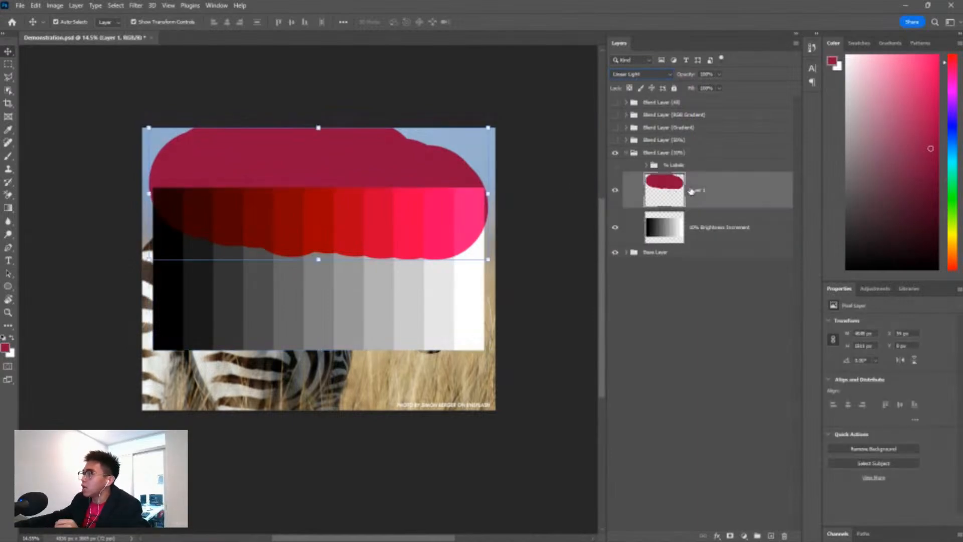
pyautogui.click(714, 225)
pyautogui.click(702, 193)
pyautogui.click(712, 225)
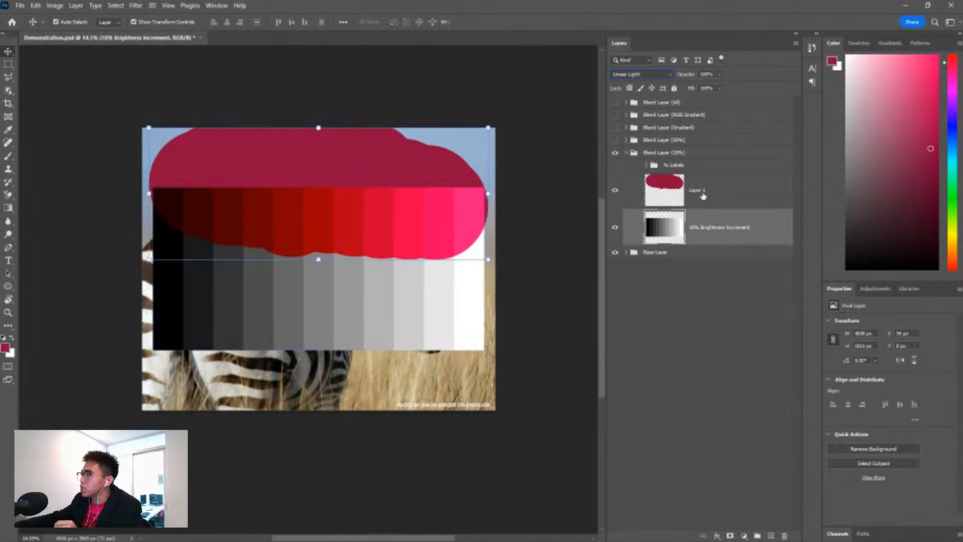
pyautogui.click(696, 191)
pyautogui.click(711, 221)
pyautogui.click(707, 195)
pyautogui.click(714, 230)
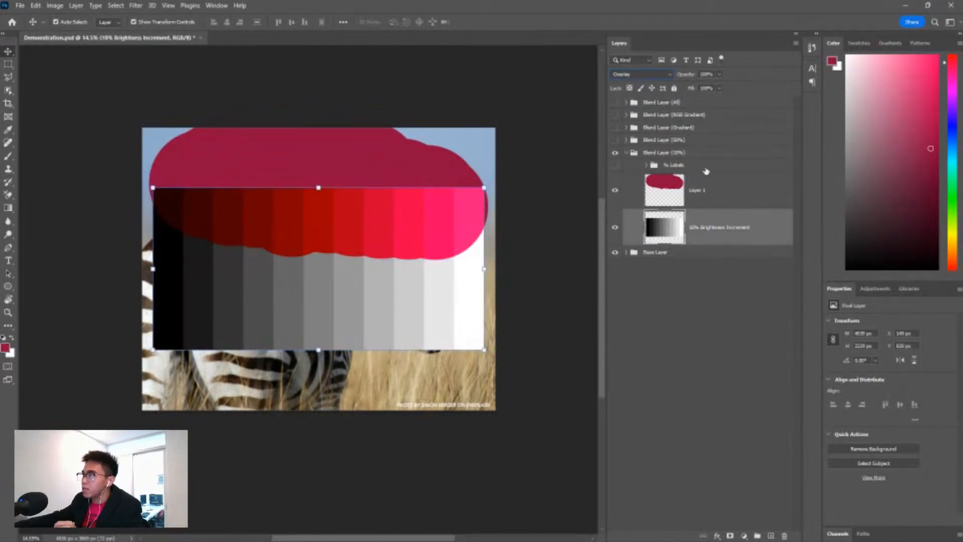
pyautogui.click(725, 191)
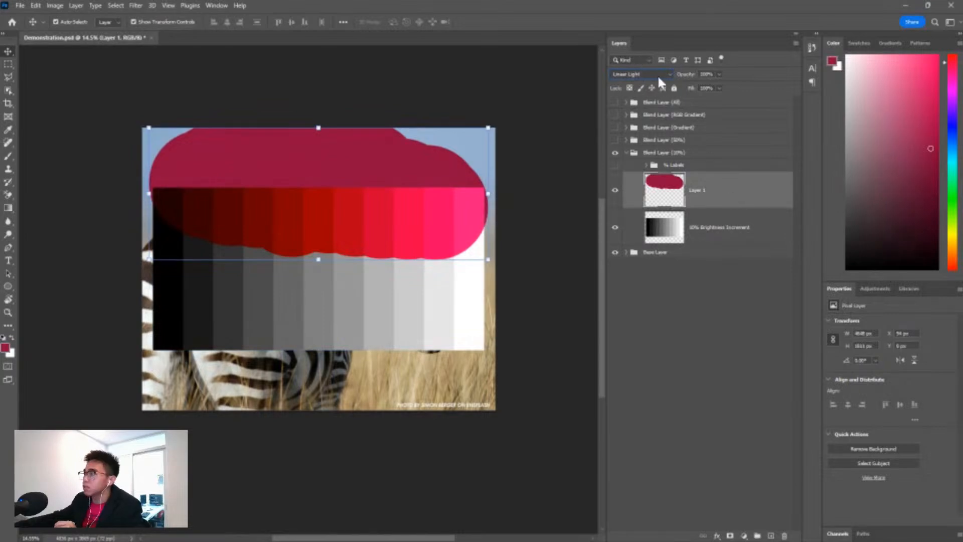
# Compare the Blend Layer (10%) group's blend mode with the individual modes of Layer 1 and the 10% Brightness Increment layer
pyautogui.click(626, 153)
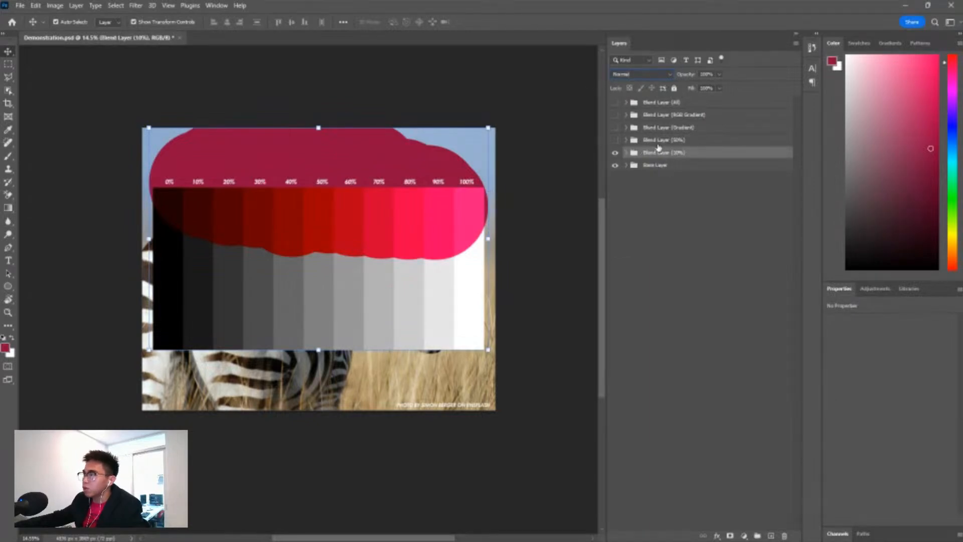
pyautogui.click(626, 153)
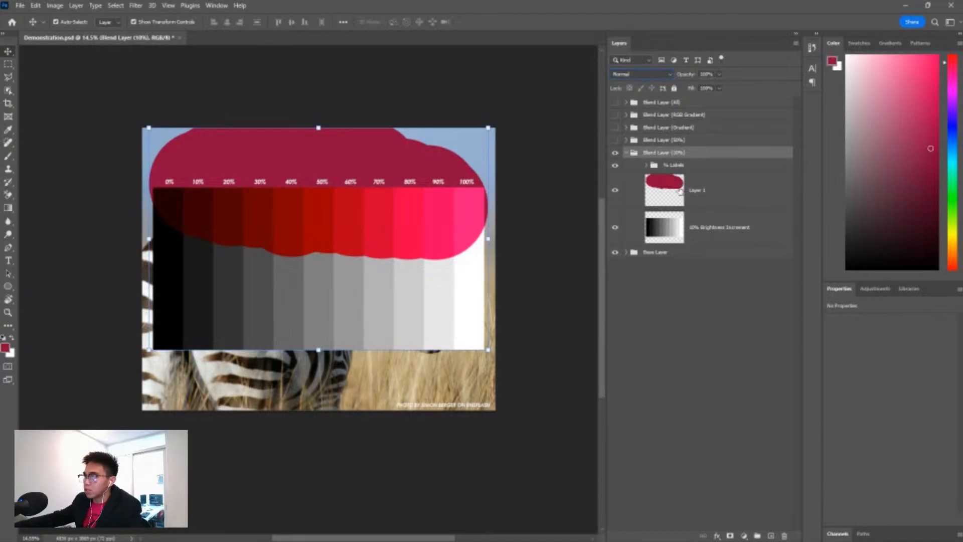
pyautogui.click(706, 196)
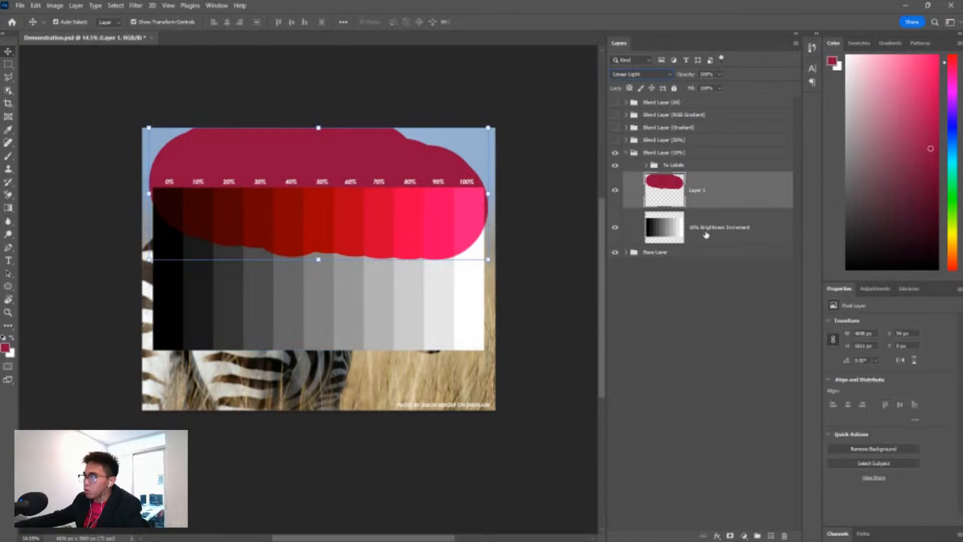
pyautogui.click(706, 234)
pyautogui.click(693, 201)
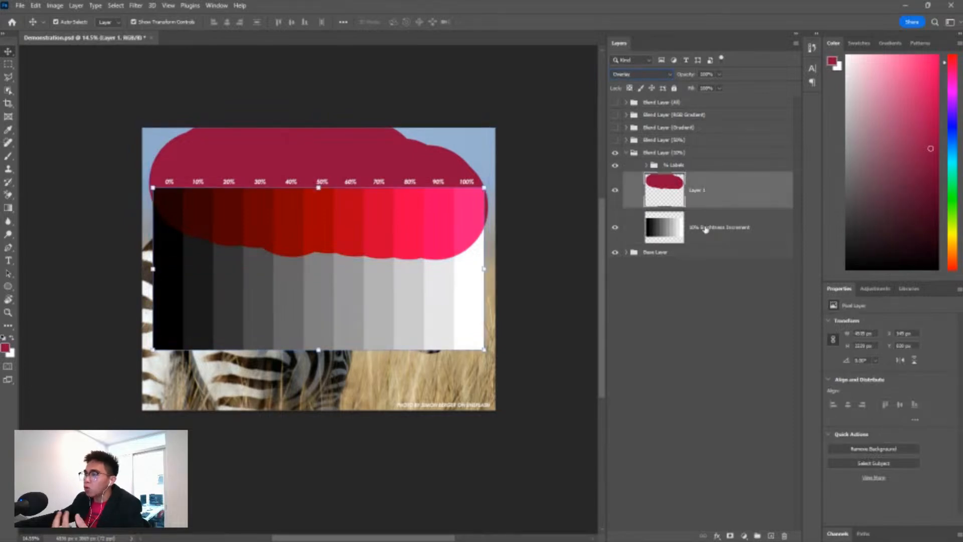
pyautogui.click(705, 229)
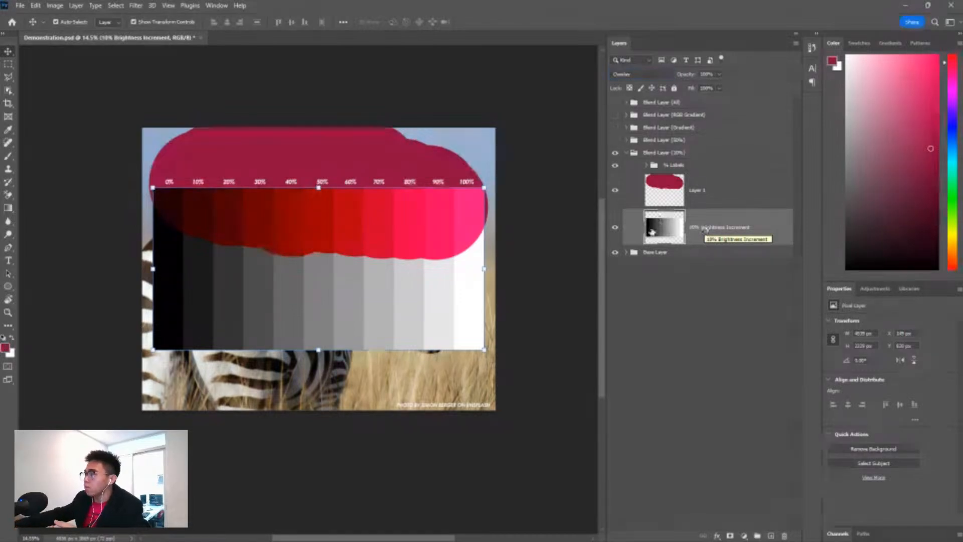
# Toggle the Base Layer group's visibility to compare the blend with and without the photo, leaving the group hidden
pyautogui.click(614, 254)
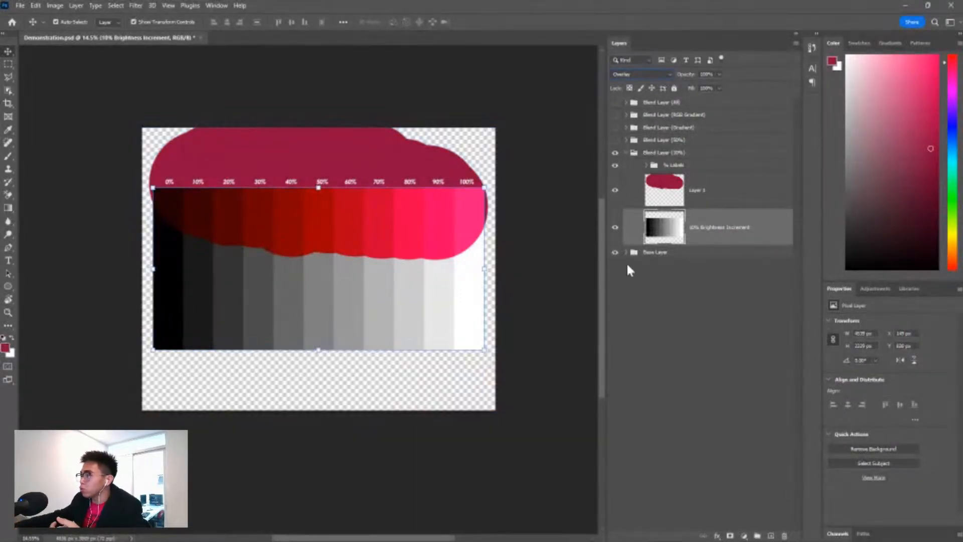
pyautogui.click(541, 271)
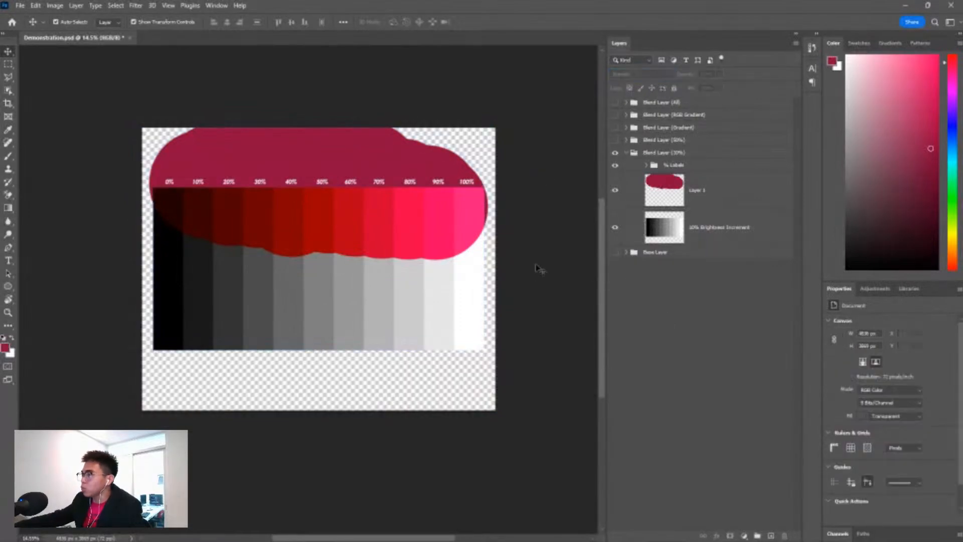
pyautogui.click(614, 254)
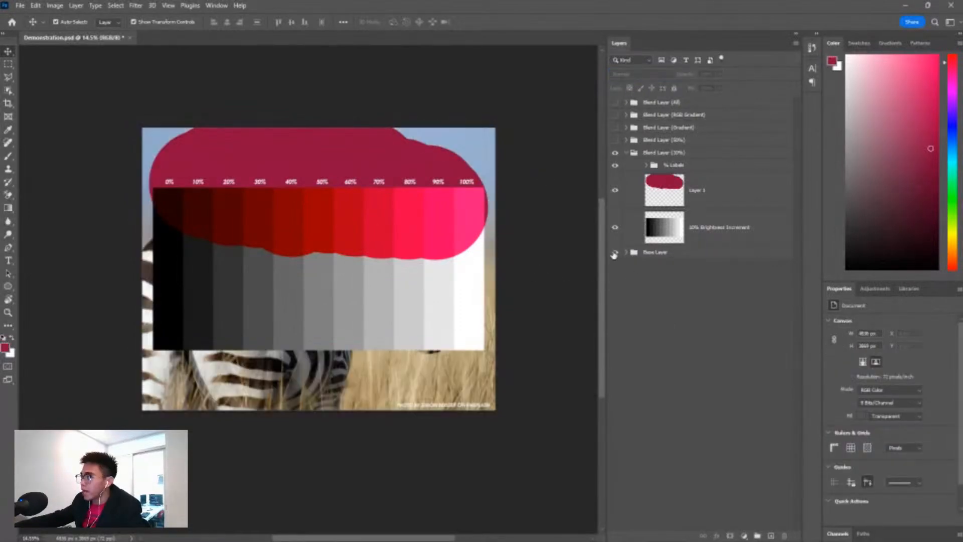
pyautogui.click(614, 254)
pyautogui.click(655, 256)
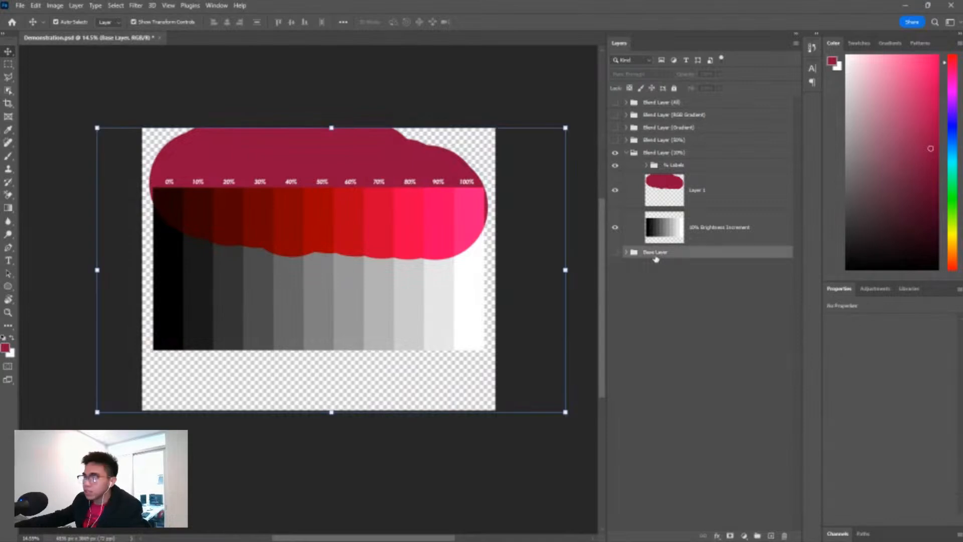
# Check the modes of Layer 1 and the 10% Brightness Increment layer without the photo, and show Base Layer again
pyautogui.click(700, 191)
pyautogui.click(697, 194)
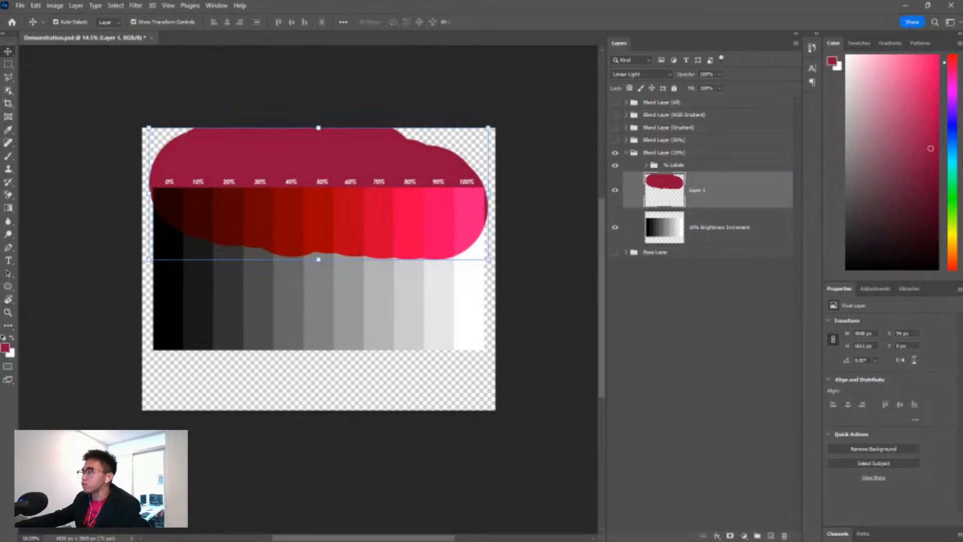
pyautogui.click(718, 227)
pyautogui.click(705, 198)
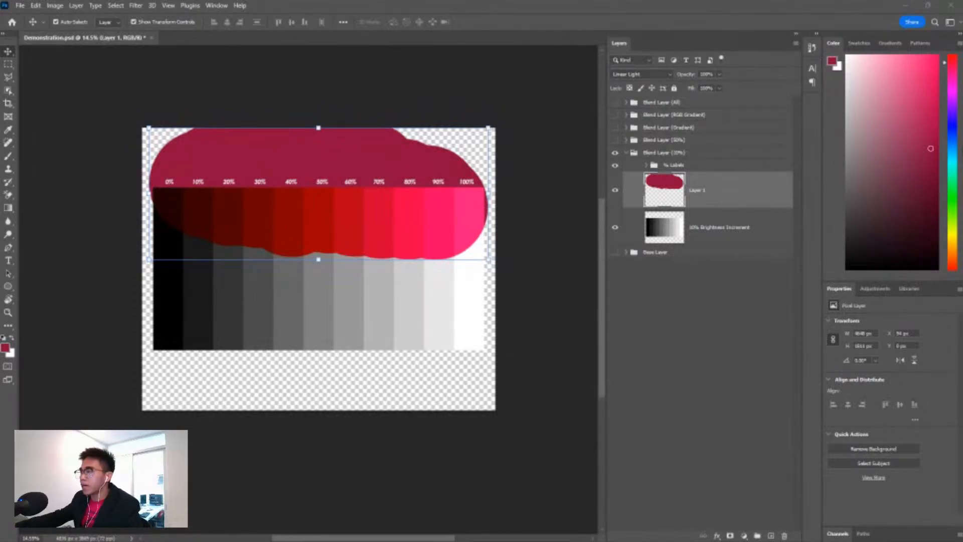
pyautogui.click(615, 252)
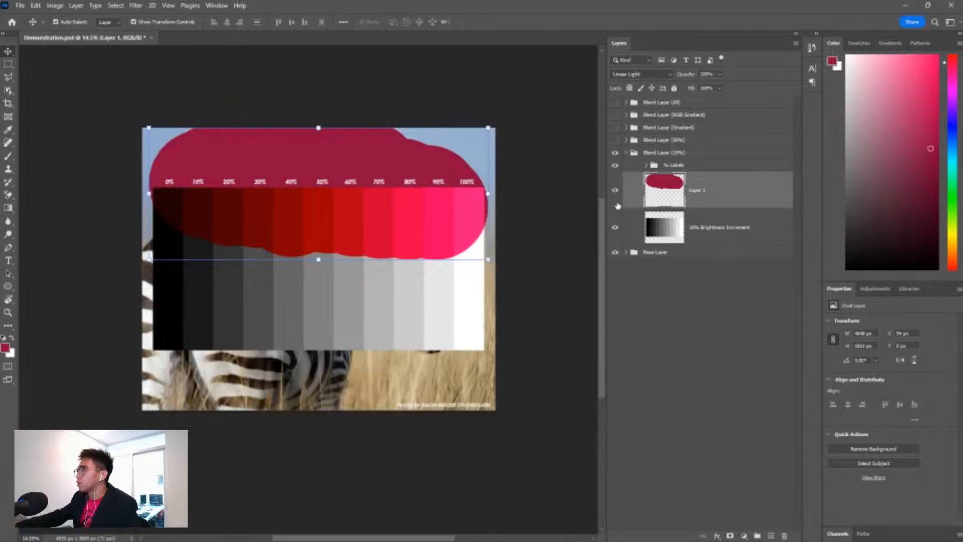
# Delete the painted Layer 1 and collapse the Blend Layer (10%) group
pyautogui.click(708, 228)
pyautogui.click(716, 204)
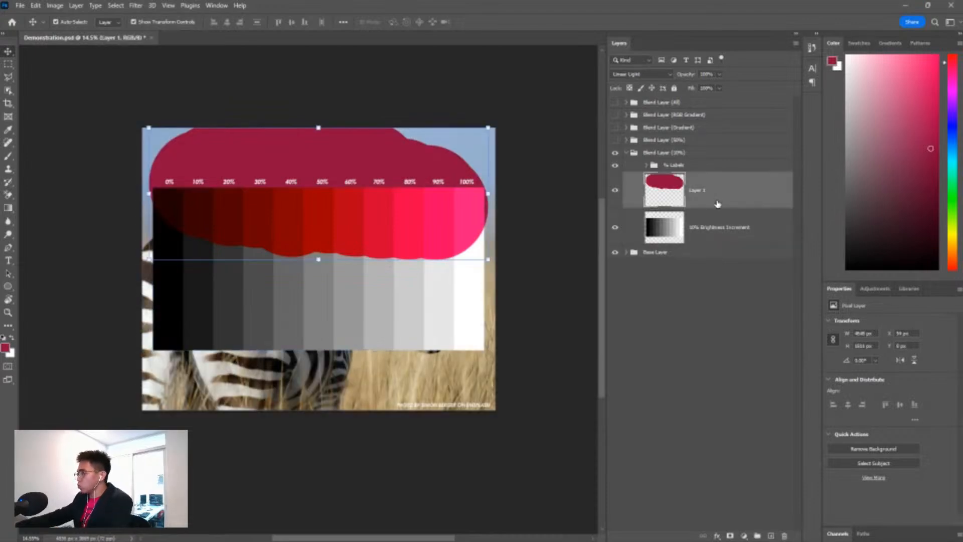
pyautogui.press('Delete')
pyautogui.click(647, 153)
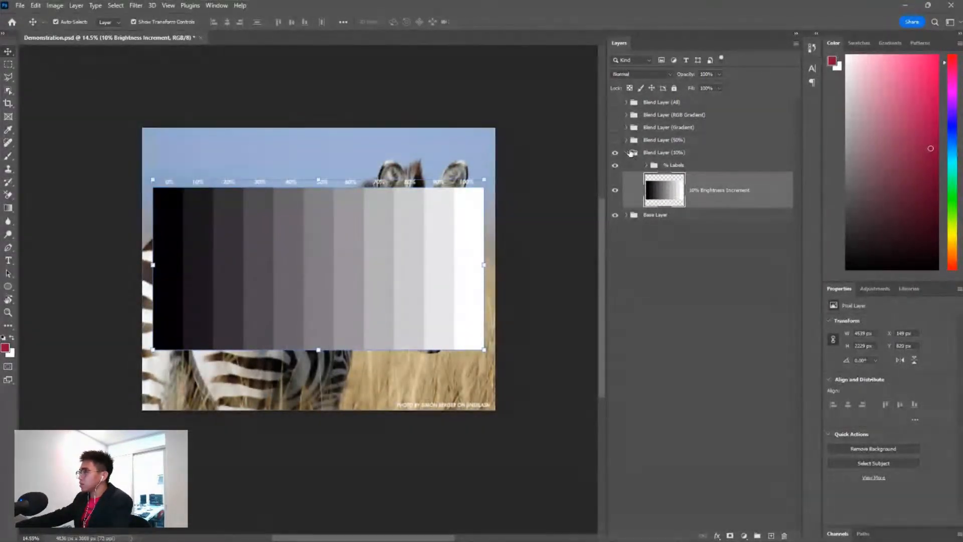
pyautogui.click(626, 152)
# Switch to the Google Slides presentation and read the Dissolve description on slide 12
pyautogui.click(905, 6)
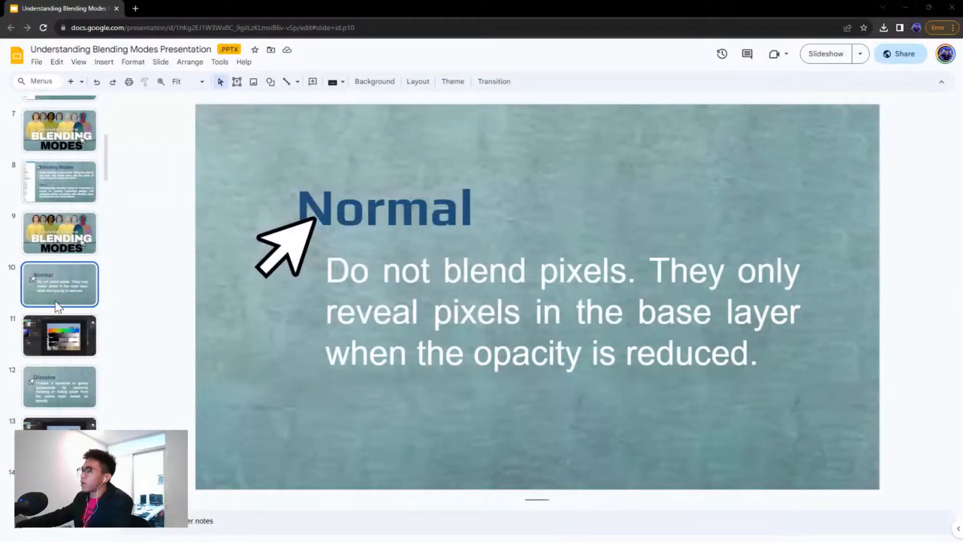
pyautogui.scroll(-2, 60, 276)
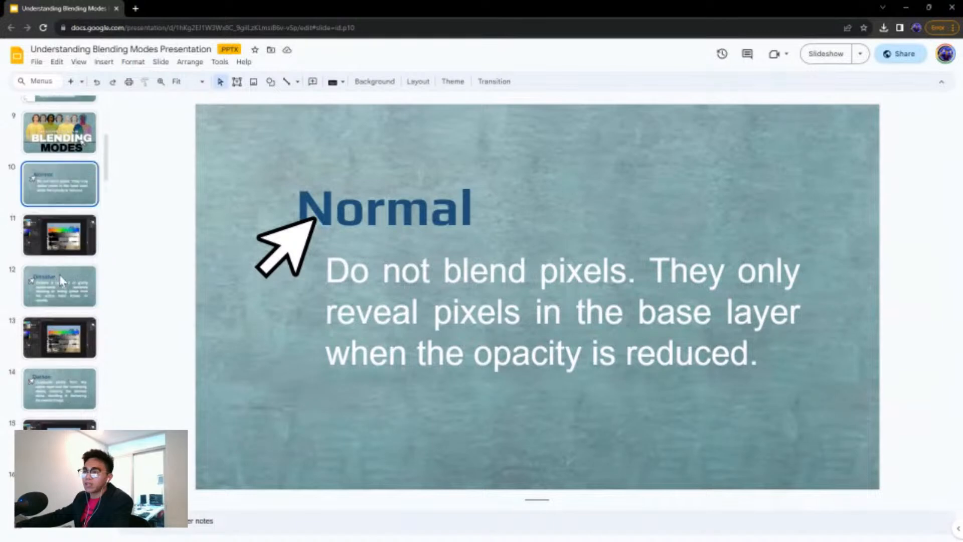
pyautogui.click(60, 275)
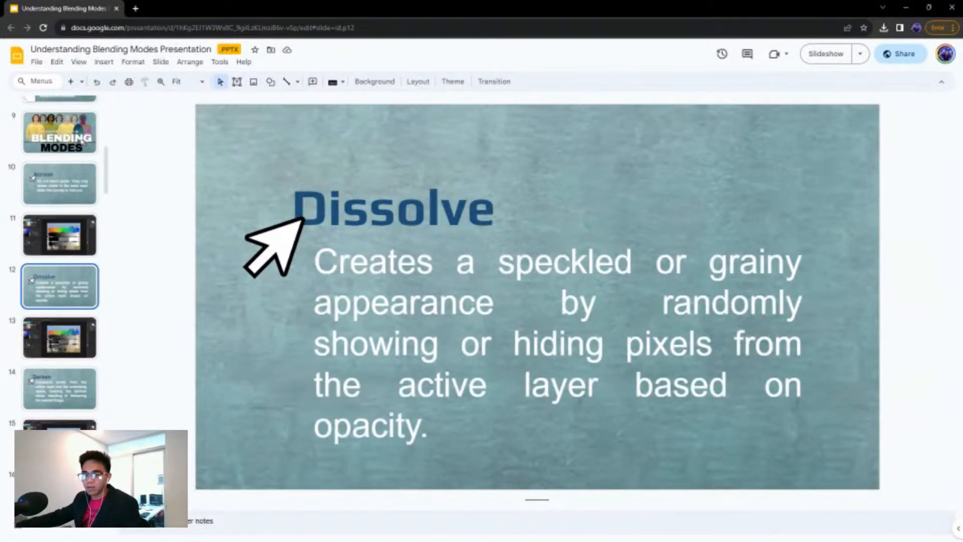
# Switch back to Photoshop and set the Blend Layer (10%) group to Dissolve with its opacity lowered to 40%
pyautogui.hotkey('alt', 'Tab')
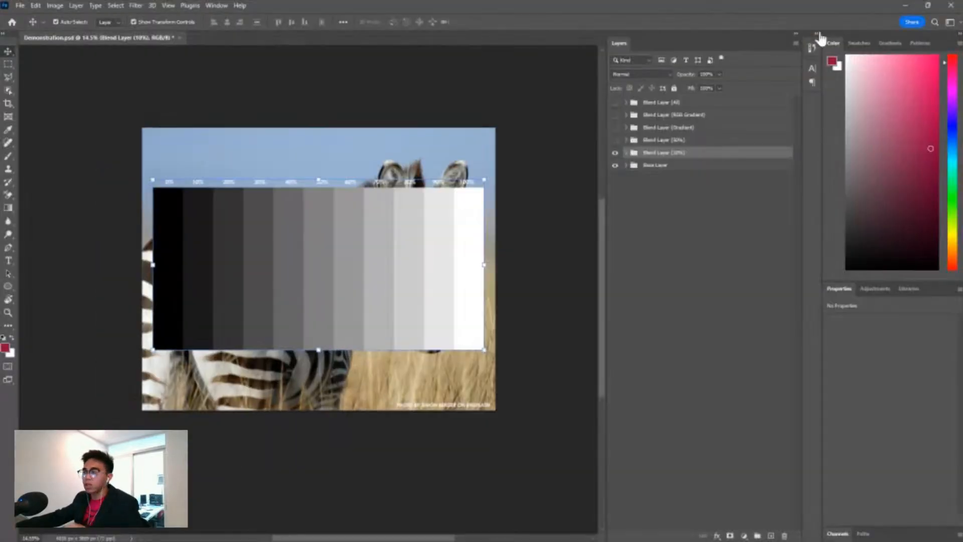
pyautogui.click(640, 75)
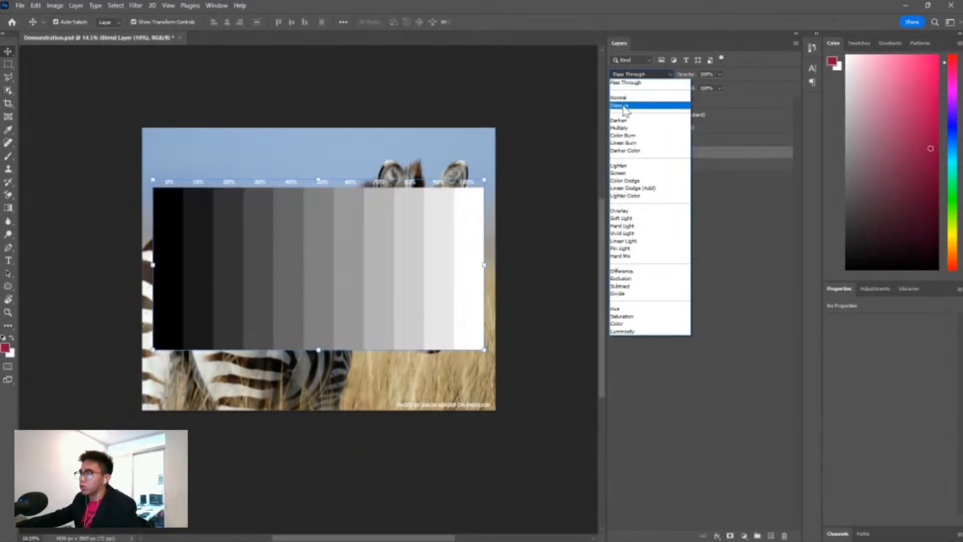
pyautogui.click(622, 106)
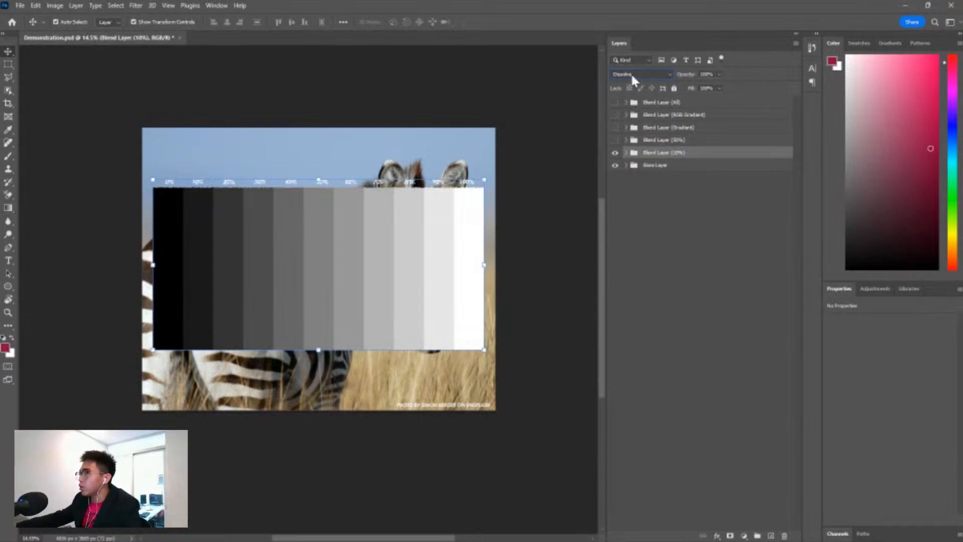
pyautogui.moveTo(685, 76); pyautogui.dragTo(652, 79)
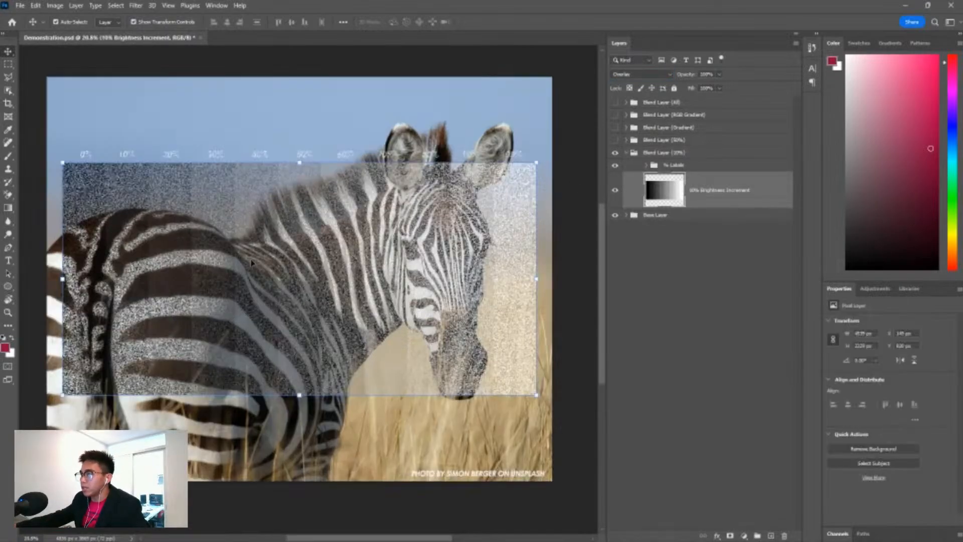
# Inspect the dissolved pixels up close and set the 10% Brightness Increment layer's own blend mode to Normal
pyautogui.scroll(5, 251, 258)
pyautogui.scroll(4, 172, 254)
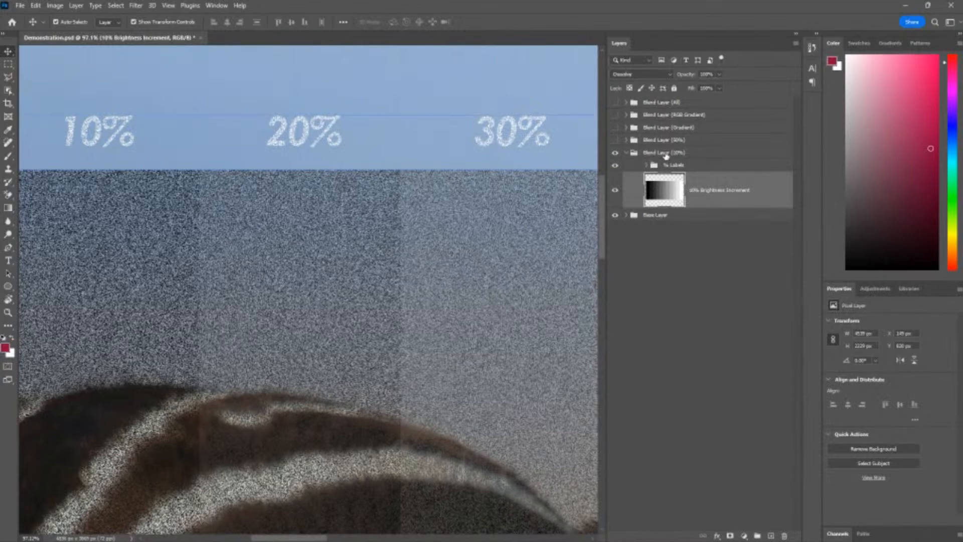
pyautogui.click(667, 155)
pyautogui.click(696, 190)
pyautogui.click(640, 75)
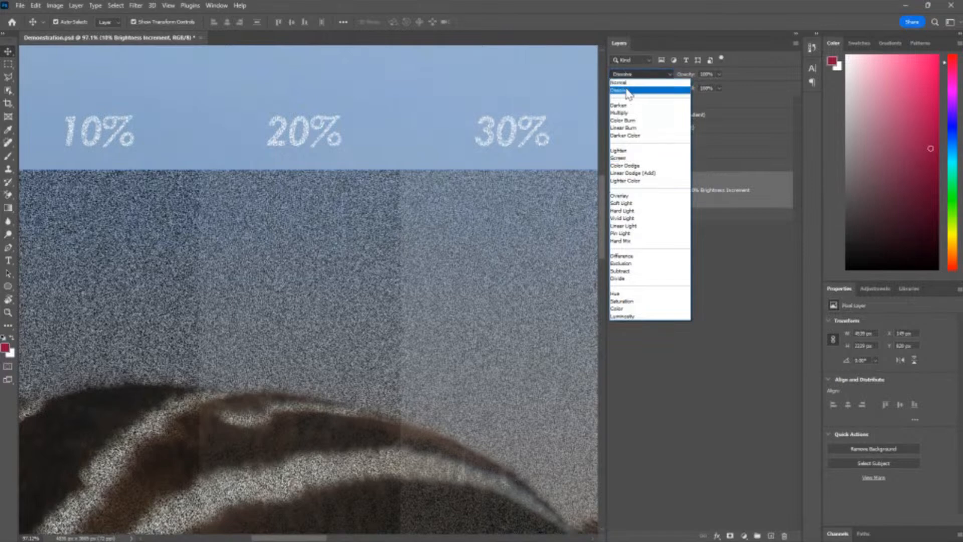
pyautogui.click(620, 82)
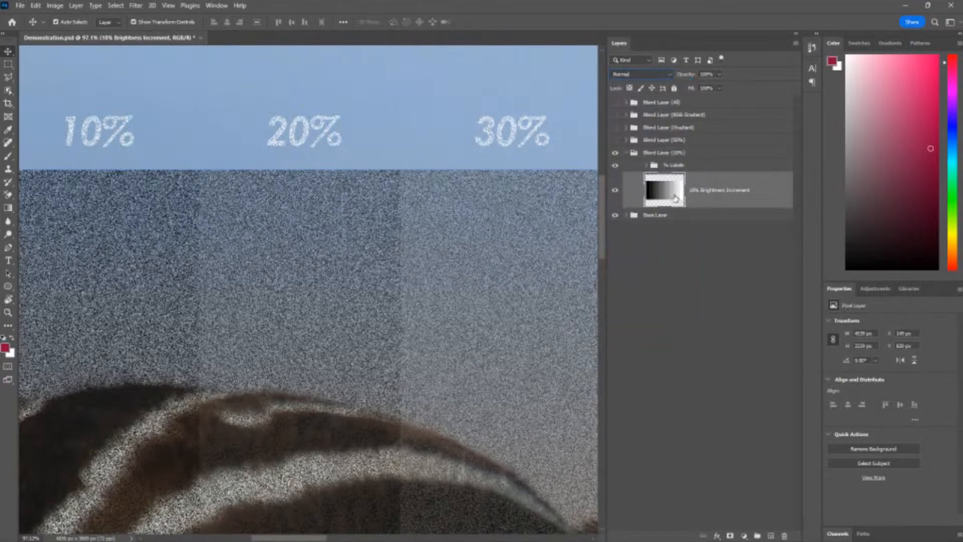
# Collapse the Blend Layer (10%) group and set its opacity to 100%
pyautogui.click(626, 153)
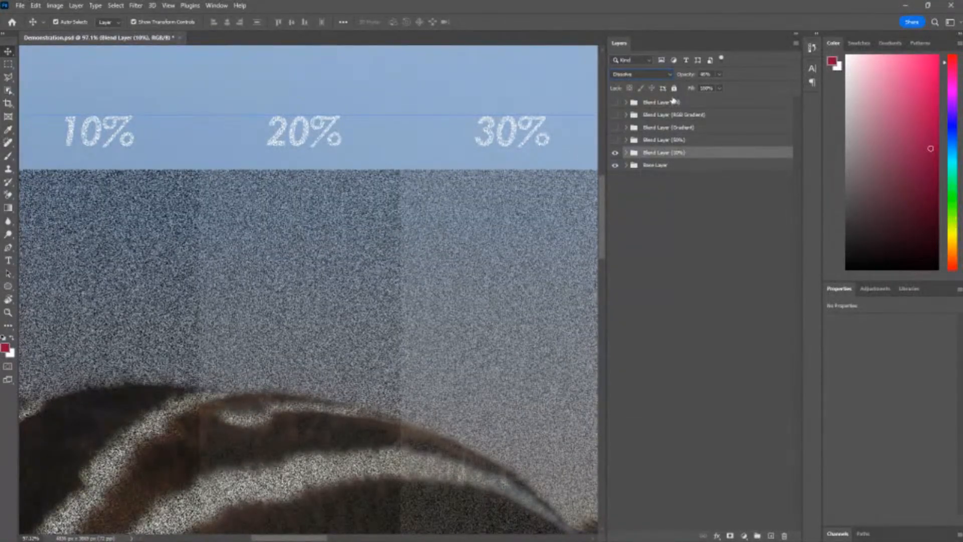
pyautogui.click(705, 74)
pyautogui.write('100')
pyautogui.press('Return')
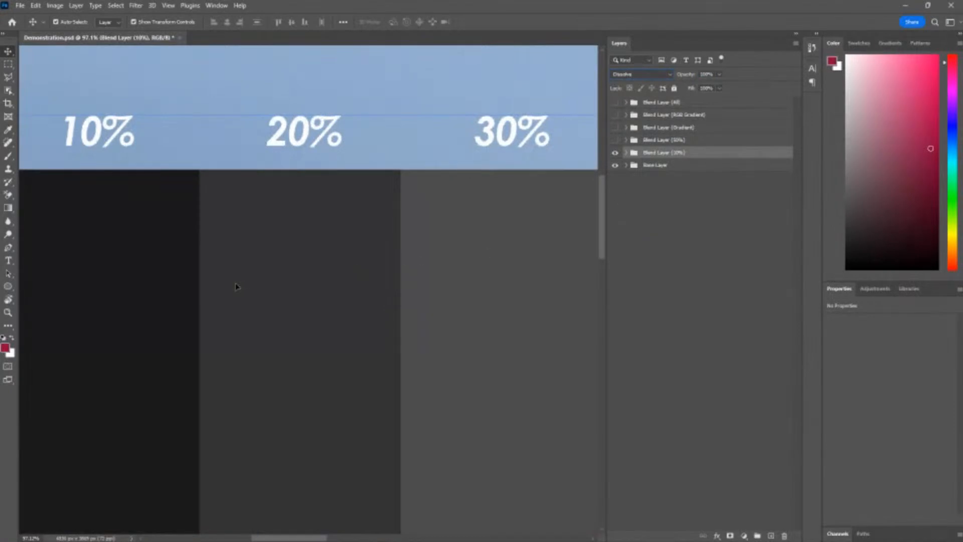
# Switch to the Google Slides presentation and read the Darken description on slide 14
pyautogui.click(906, 5)
pyautogui.scroll(-2, 70, 335)
pyautogui.click(62, 290)
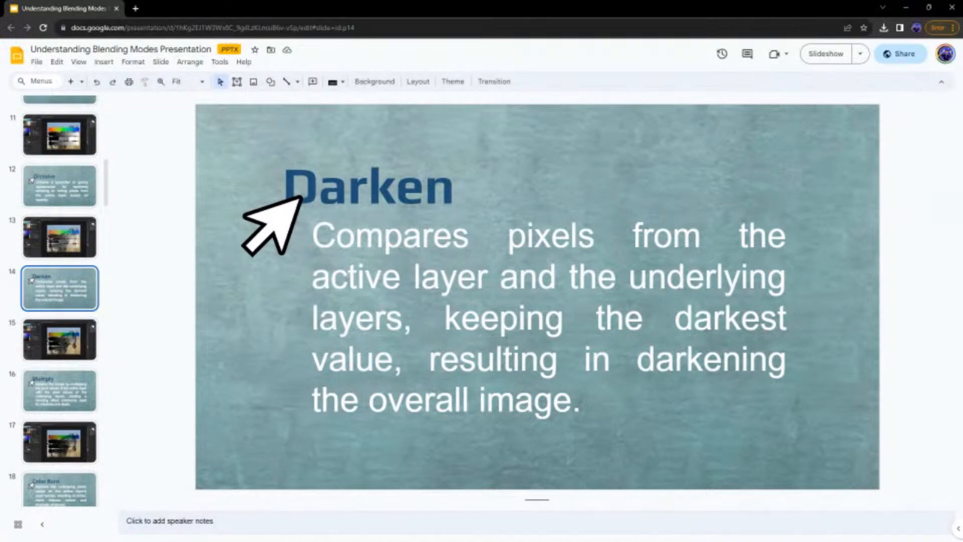
# Switch back to Photoshop and set the Blend Layer (10%) group's blend mode to Darken
pyautogui.hotkey('alt', 'Tab')
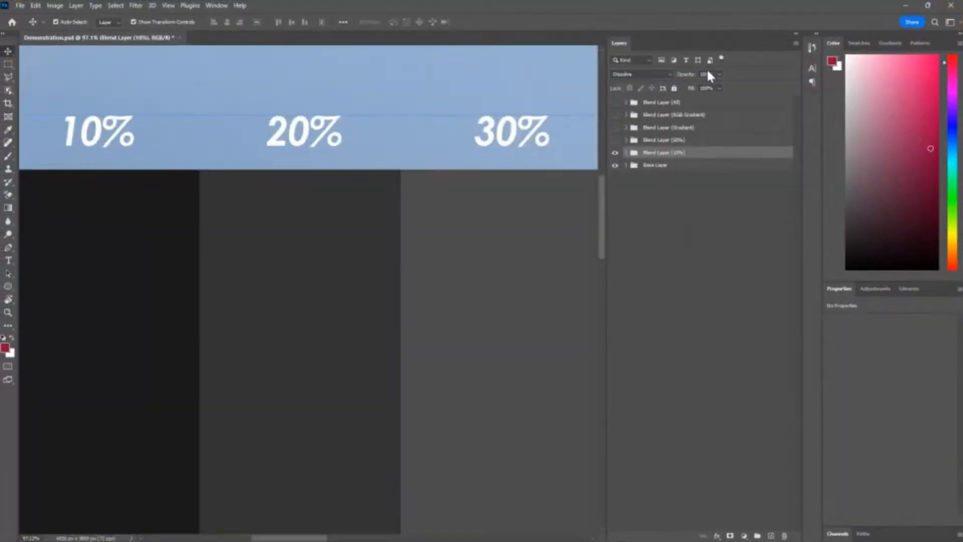
pyautogui.click(638, 74)
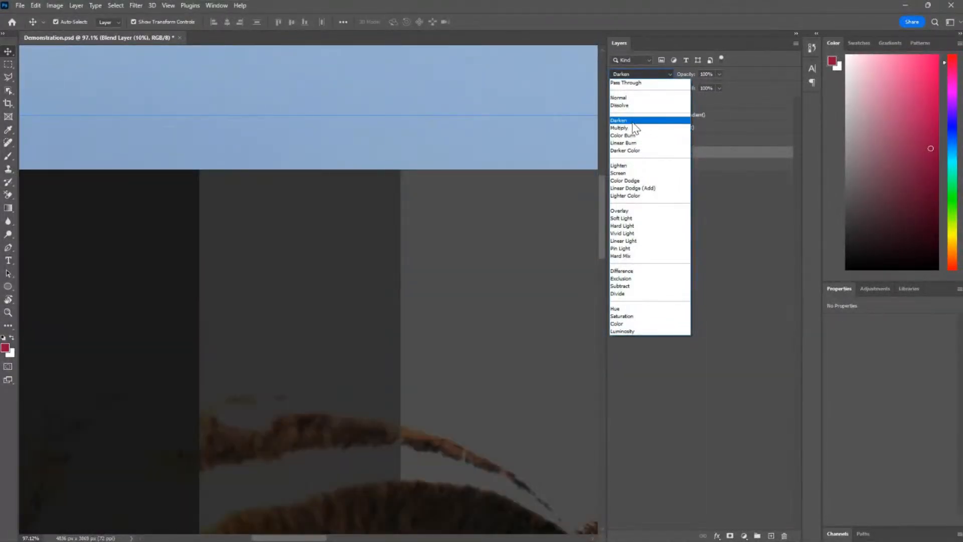
pyautogui.click(633, 122)
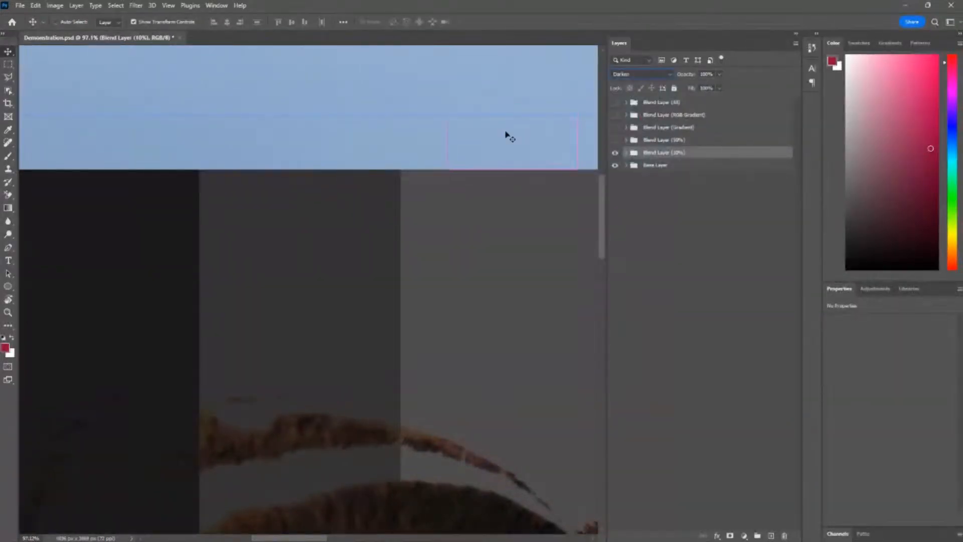
pyautogui.hotkey('ctrl', '0')
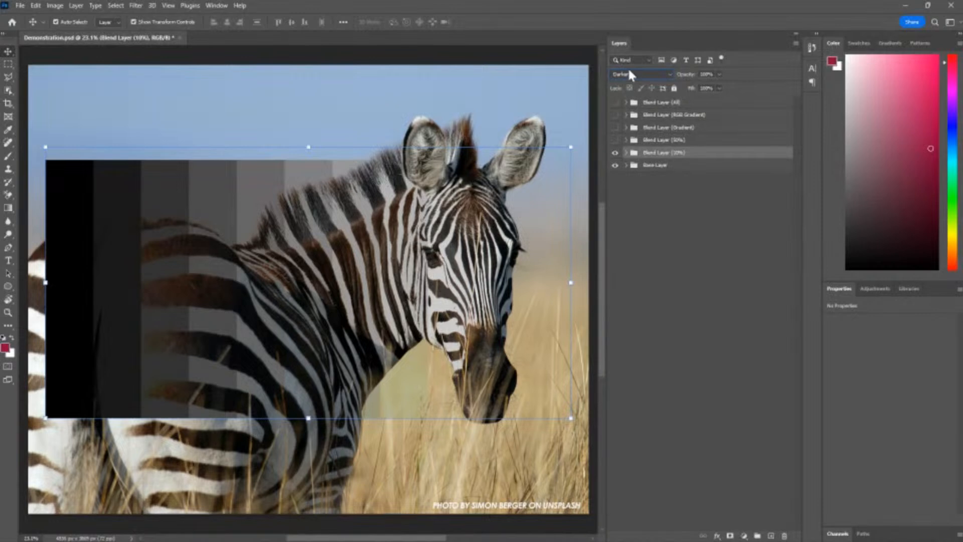
# Set the Blend Layer (10%) group's blend mode to Overlay
pyautogui.click(635, 74)
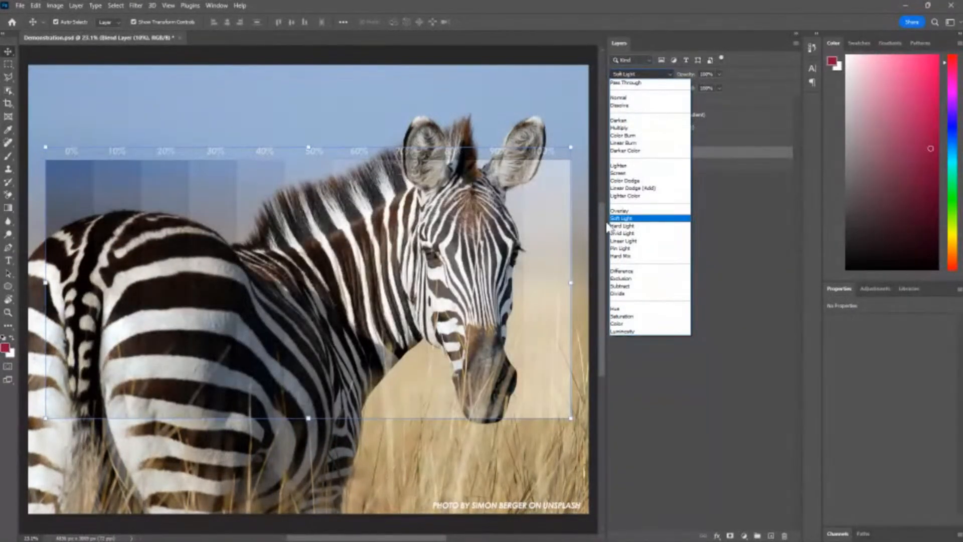
pyautogui.click(623, 212)
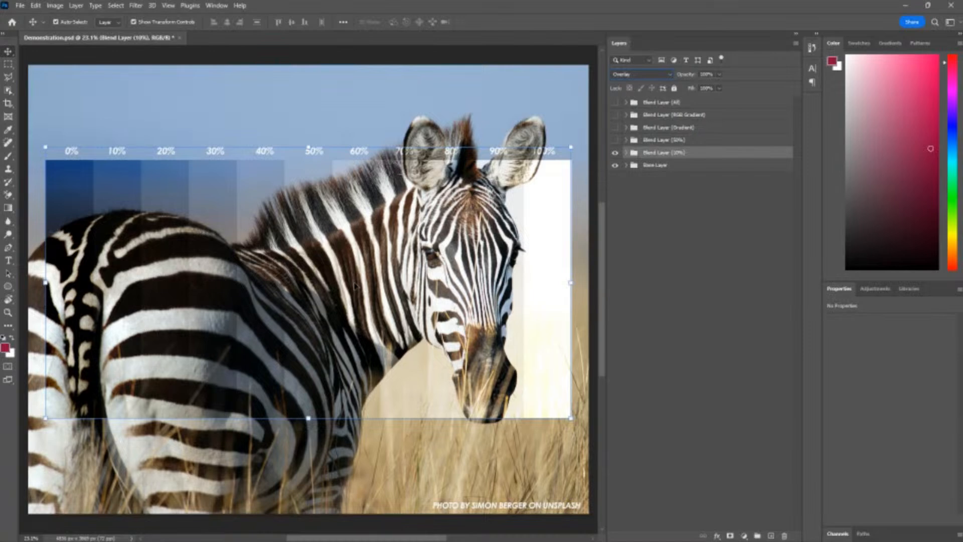
pyautogui.click(637, 73)
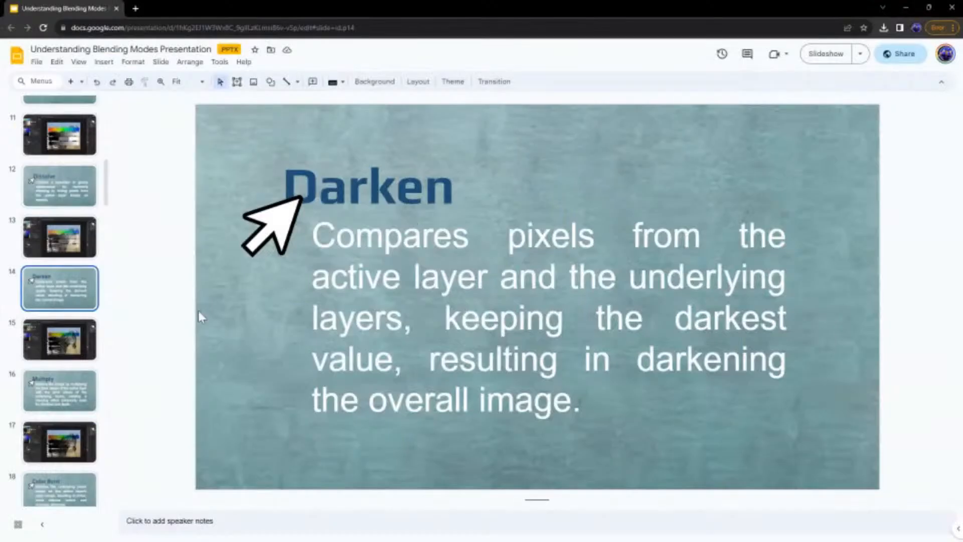
# Go to slide 48, the Blending Modes title slide, in the presentation
pyautogui.scroll(-5, 56, 338)
pyautogui.scroll(-14, 56, 338)
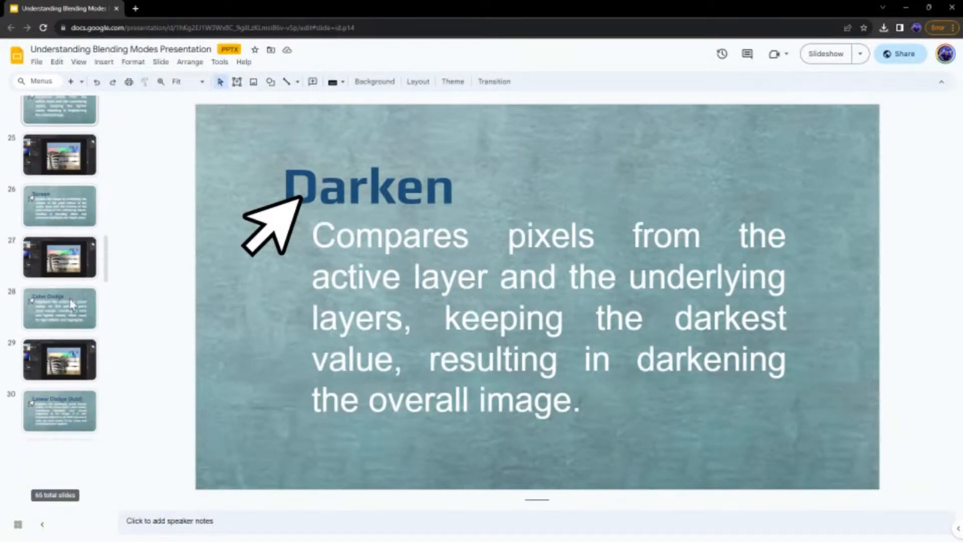
pyautogui.scroll(-12, 70, 311)
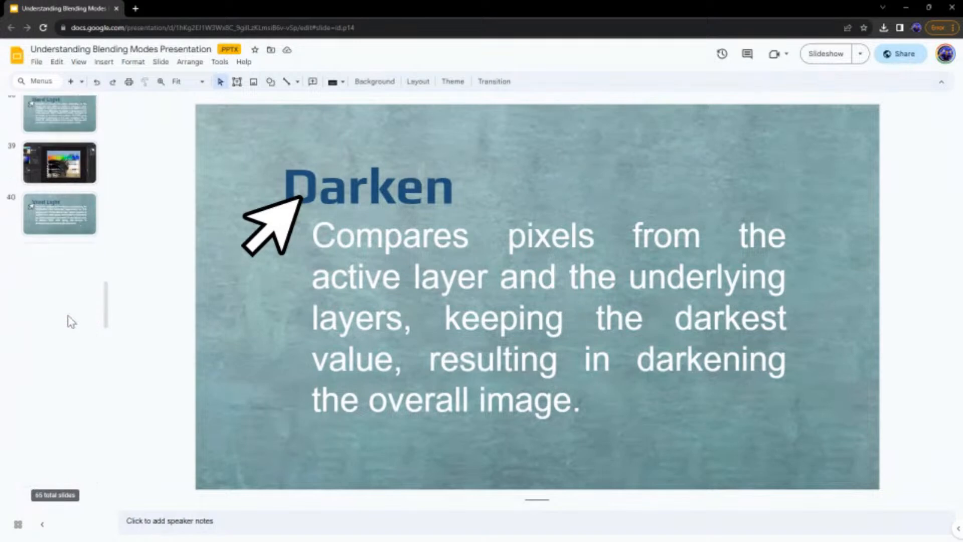
pyautogui.scroll(-4, 68, 288)
pyautogui.click(68, 273)
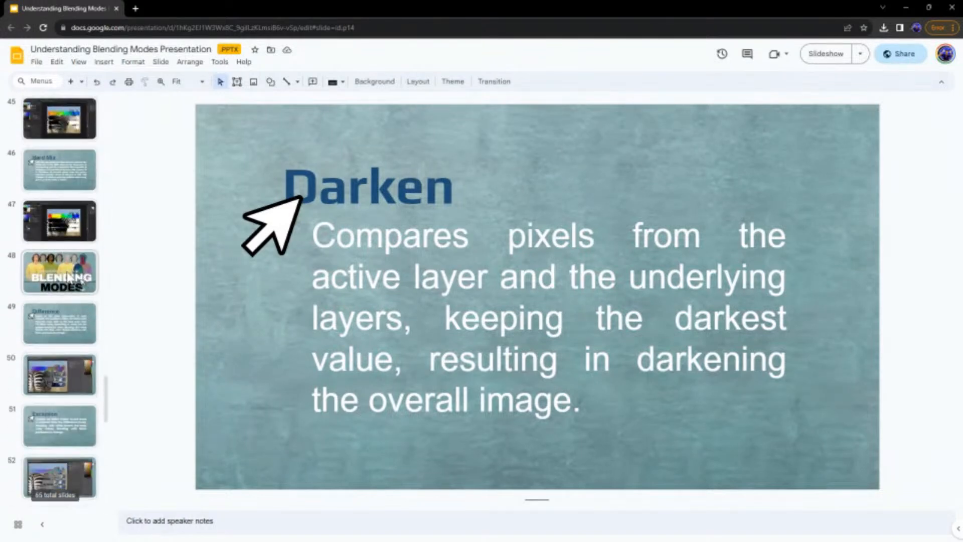
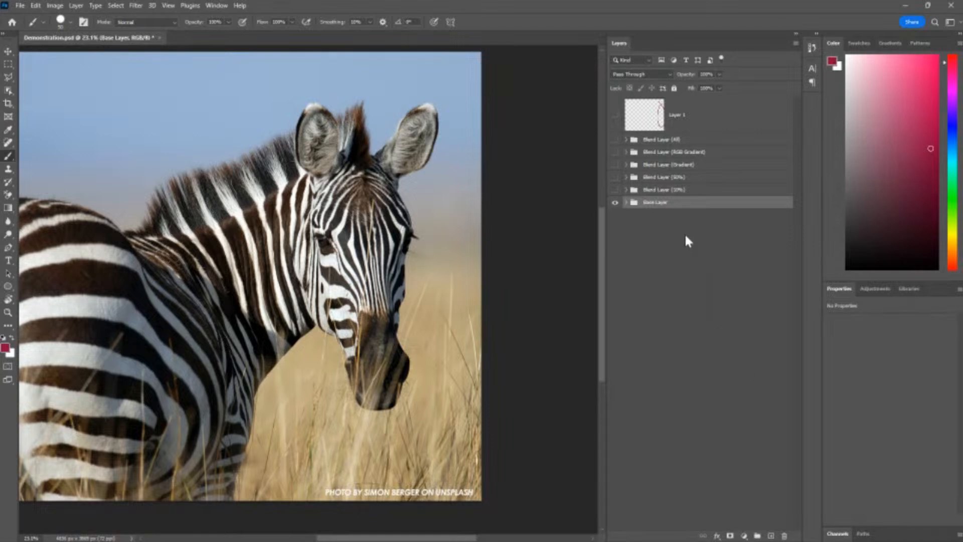
# Duplicate the Base Layer group and merge the copy into a single pixel layer
pyautogui.hotkey('ctrl', 'j')
pyautogui.rightClick(681, 203)
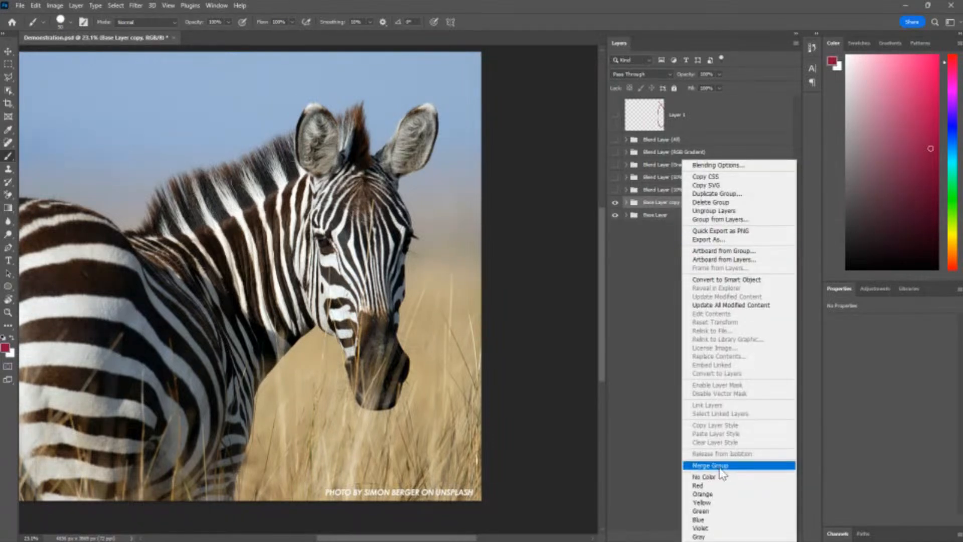
pyautogui.click(722, 466)
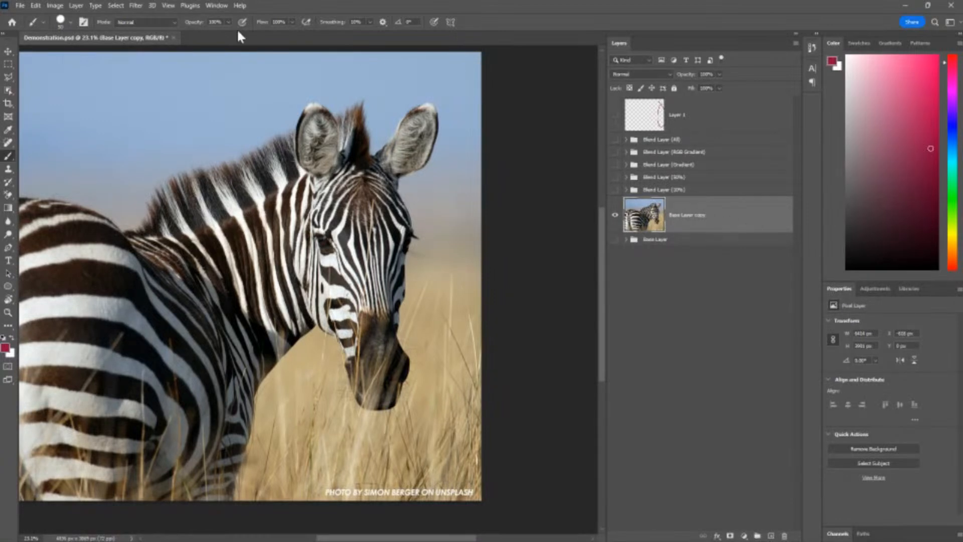
pyautogui.click(55, 5)
pyautogui.click(56, 5)
pyautogui.click(135, 5)
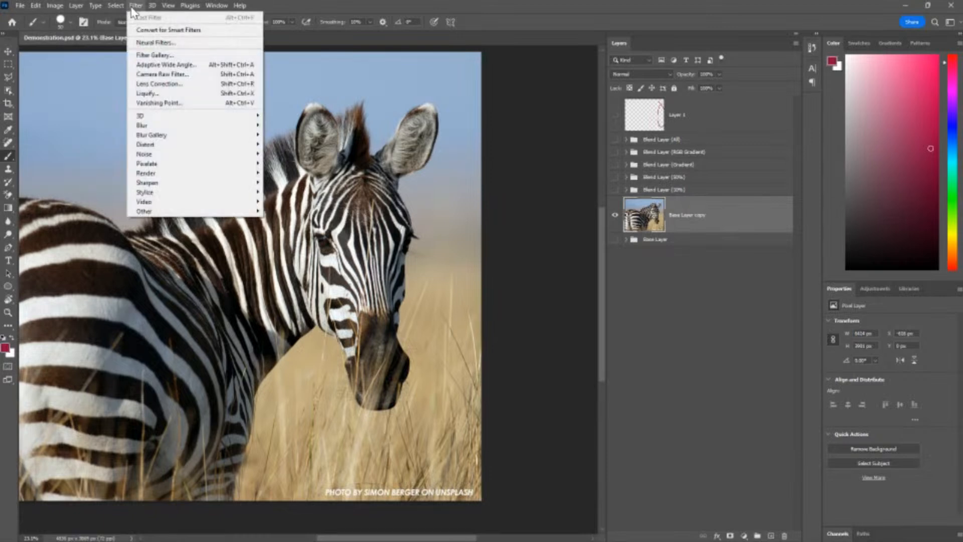
pyautogui.moveTo(51, 8)
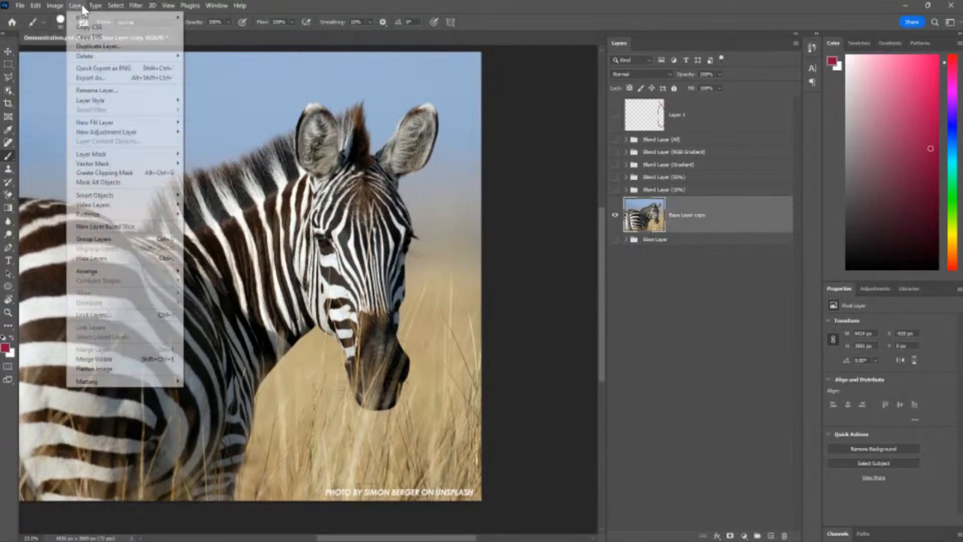
pyautogui.moveTo(134, 9)
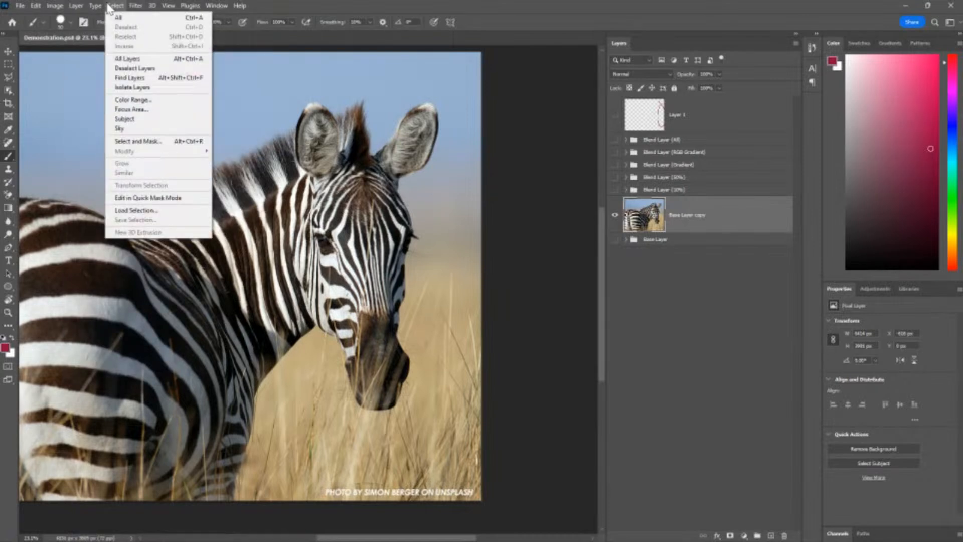
pyautogui.click(704, 231)
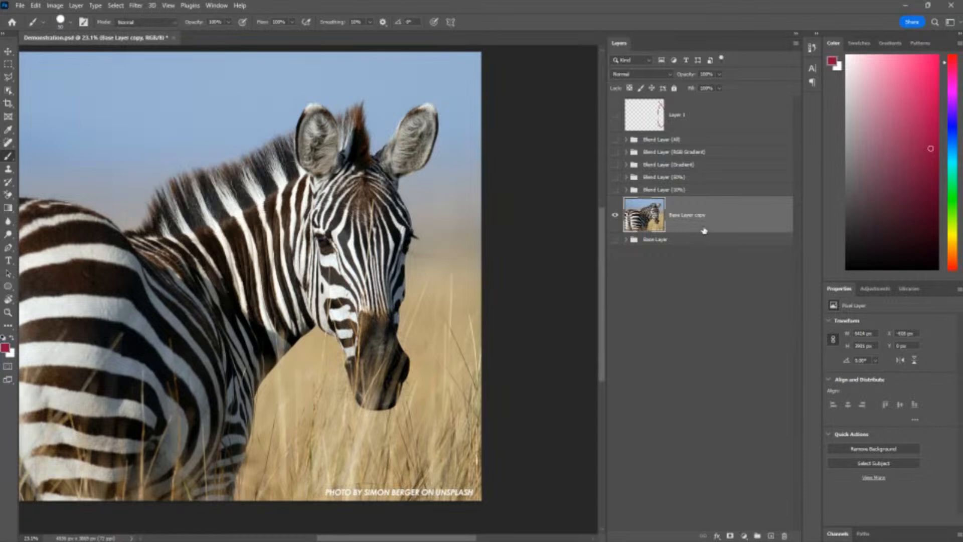
# Invert the colors of the Base Layer copy and select it with the Move tool, with the whole zebra photo in view
pyautogui.hotkey('ctrl', 'i')
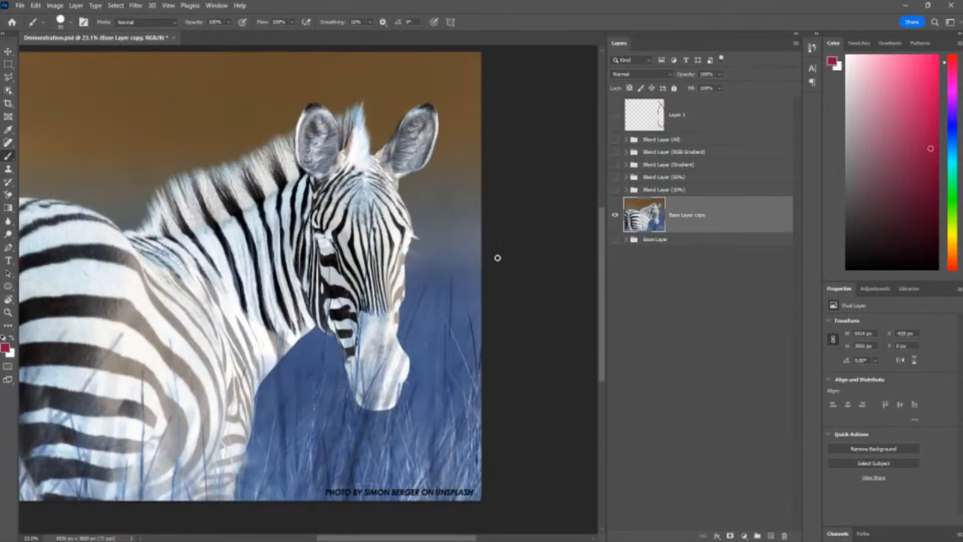
pyautogui.press('v')
pyautogui.click(533, 265)
pyautogui.scroll(-2, 459, 273)
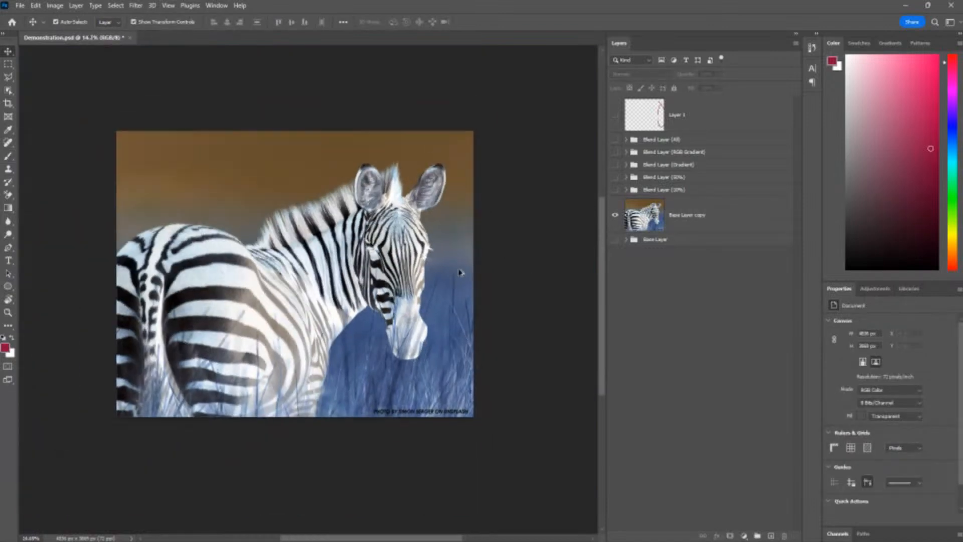
pyautogui.scroll(1, 459, 272)
pyautogui.click(723, 212)
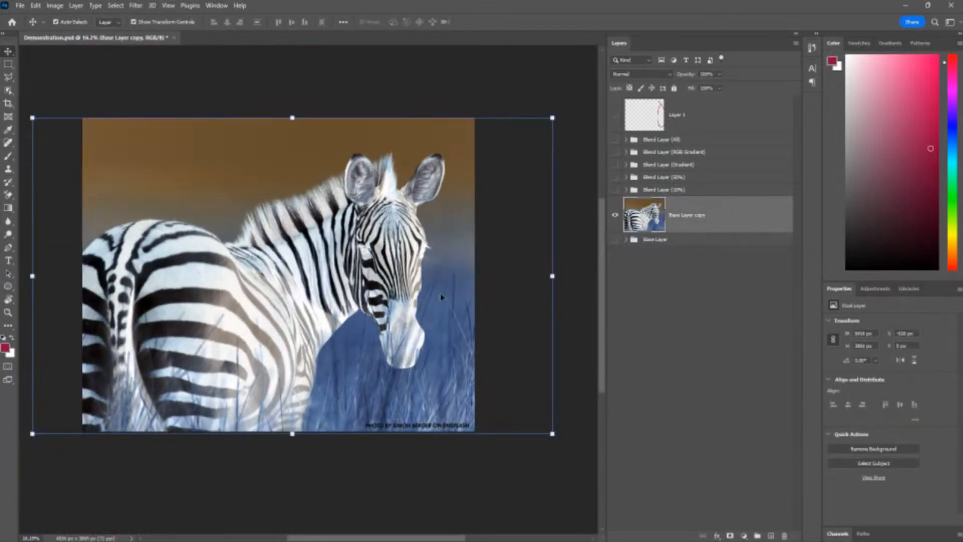
# Make Layer 1 and the Blend Layer (10%) group visible, and set the group's blend mode to Difference
pyautogui.click(621, 115)
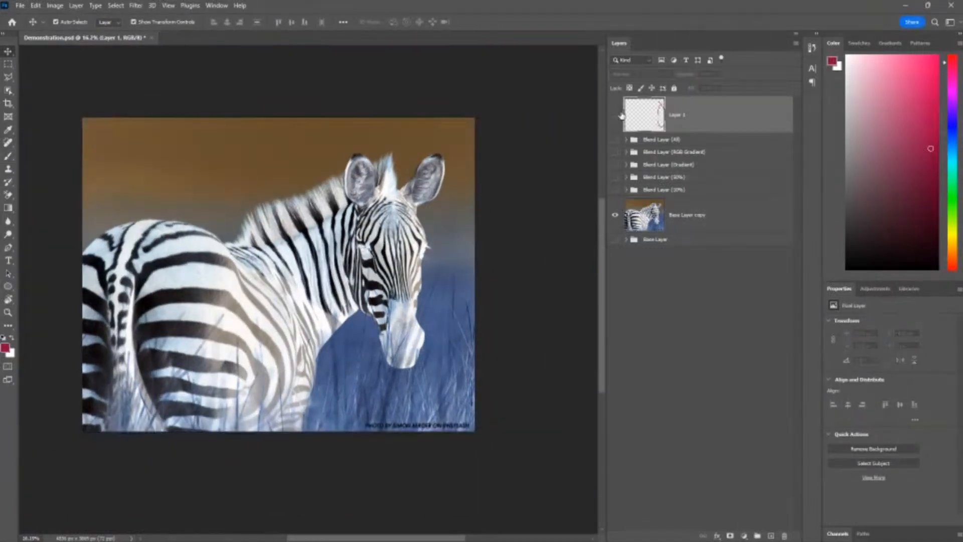
pyautogui.click(616, 115)
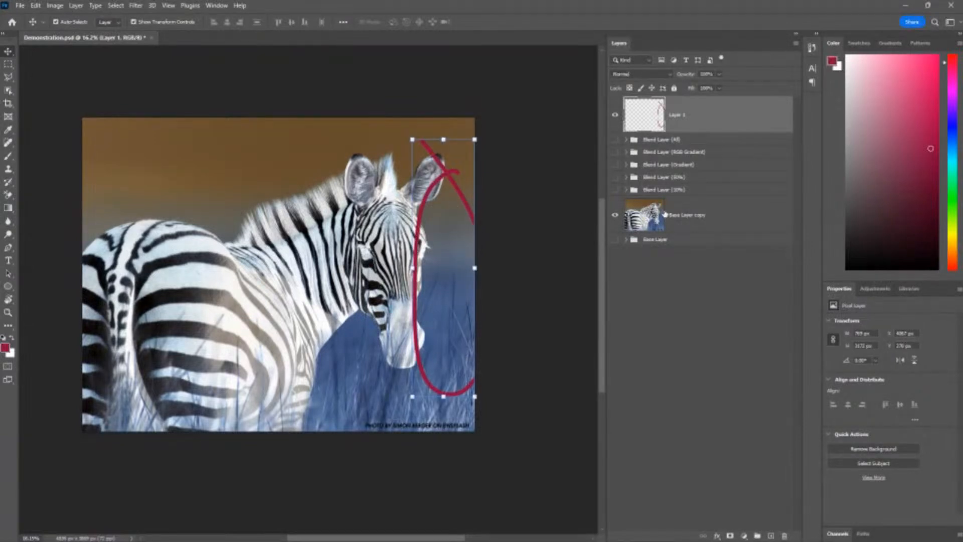
pyautogui.click(663, 190)
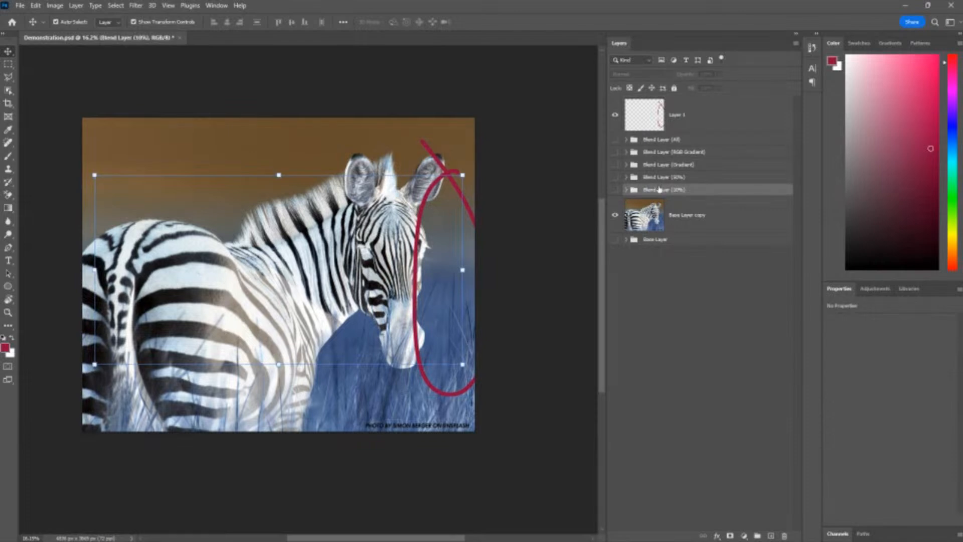
pyautogui.click(615, 190)
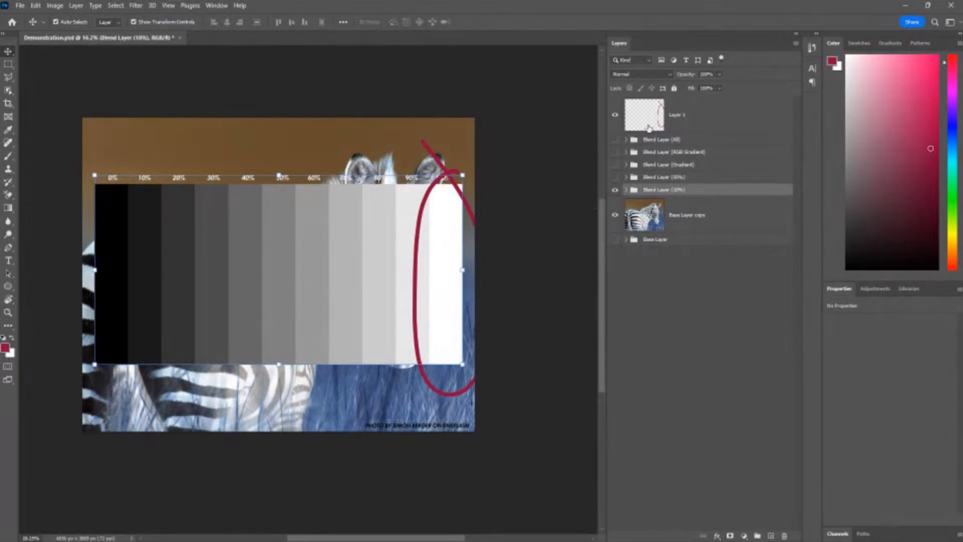
pyautogui.click(640, 74)
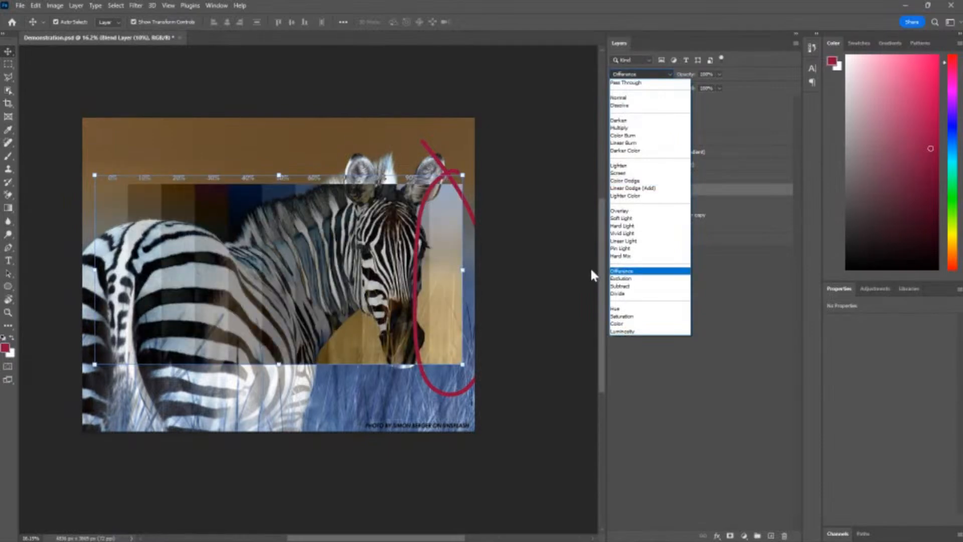
pyautogui.click(624, 270)
# Toggle the Blend Layer (10%) group's visibility to compare the inverted photo with and without the Difference blend
pyautogui.click(614, 190)
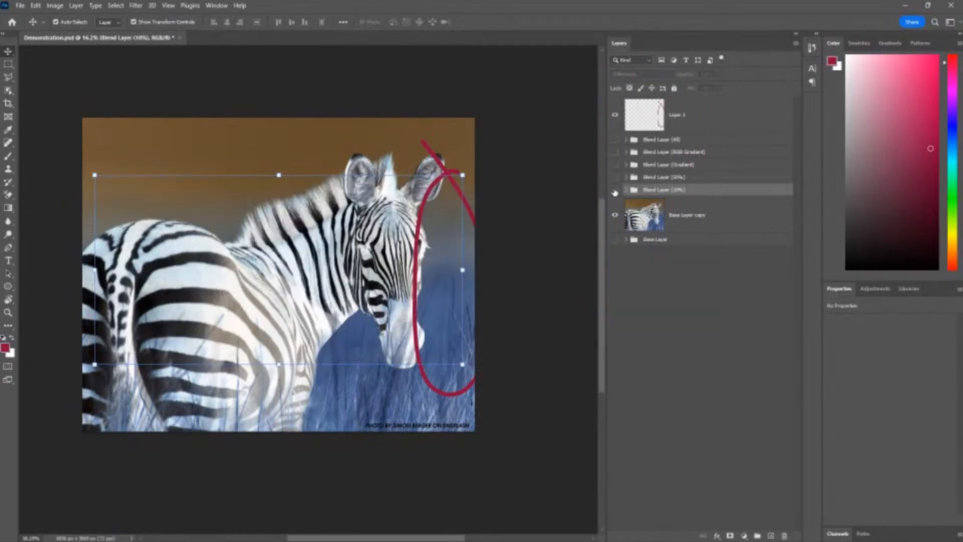
pyautogui.click(615, 190)
pyautogui.click(614, 190)
pyautogui.click(615, 190)
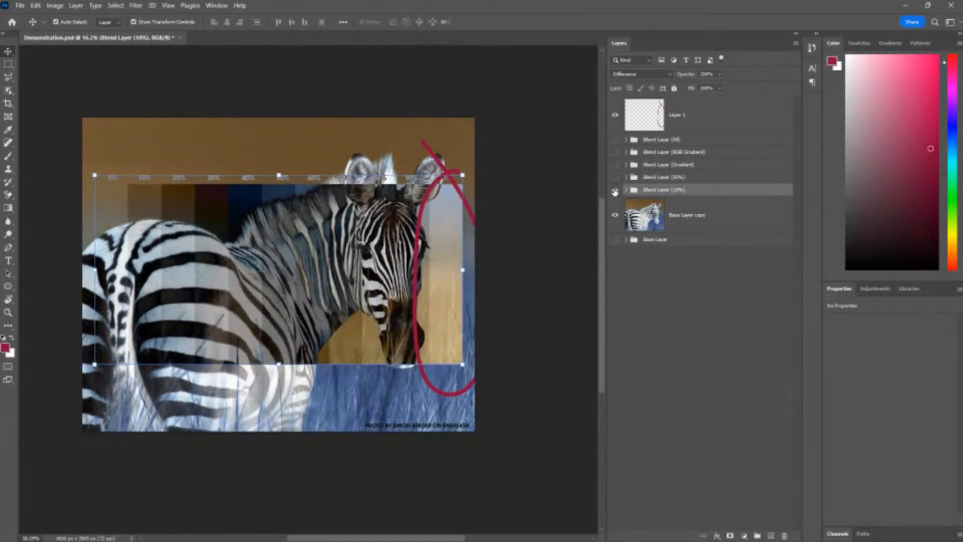
pyautogui.click(615, 191)
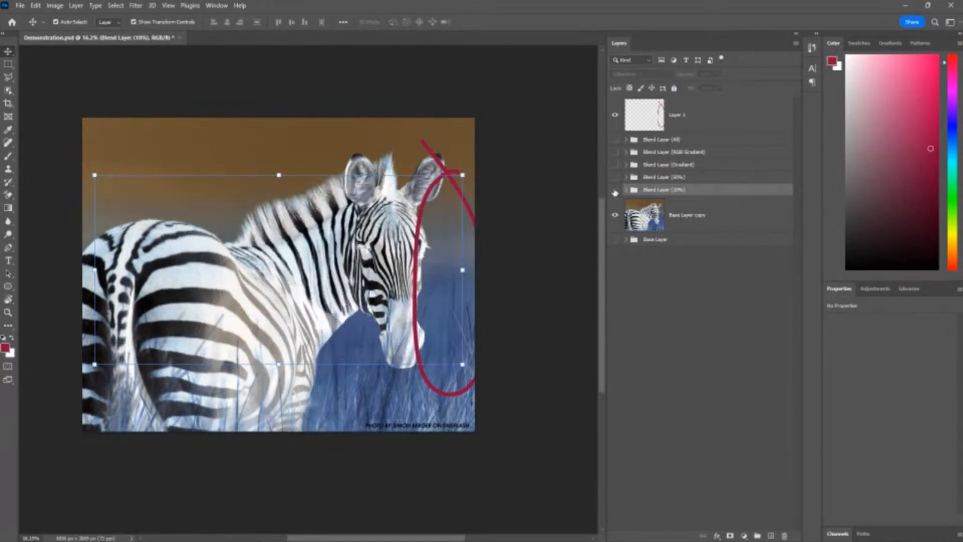
pyautogui.click(615, 190)
# Delete the inverted Base Layer copy and Layer 1, and make the Base Layer group visible again
pyautogui.click(704, 214)
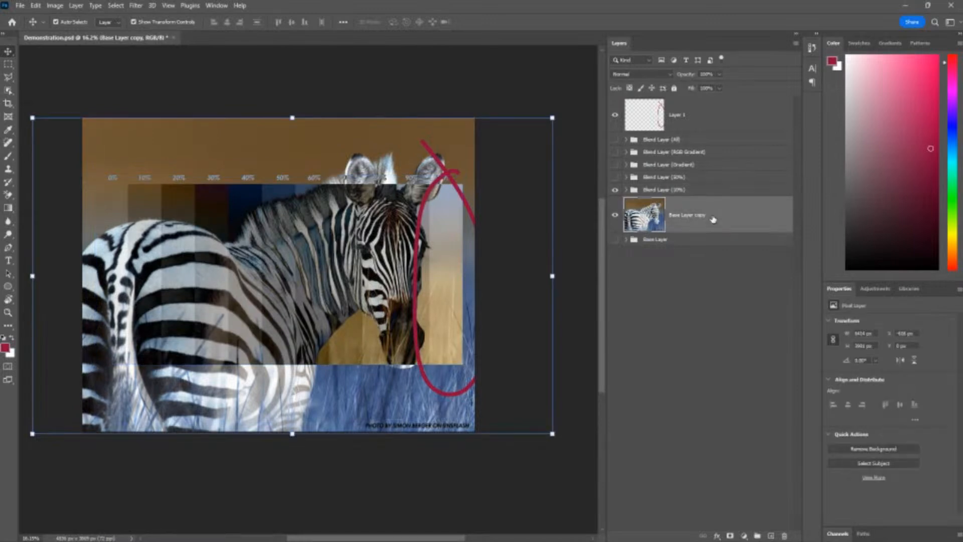
pyautogui.moveTo(705, 214); pyautogui.dragTo(712, 236)
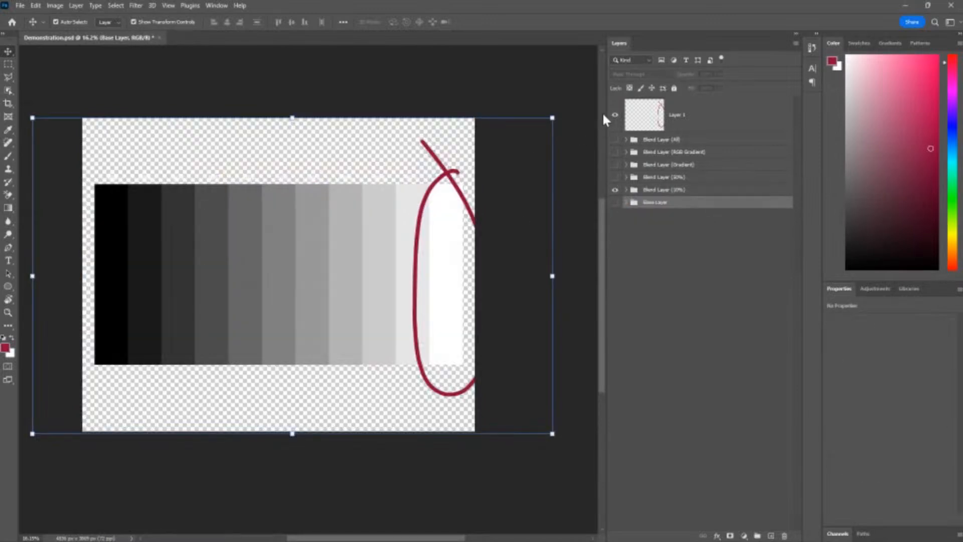
pyautogui.click(681, 112)
pyautogui.press('Delete')
pyautogui.click(615, 165)
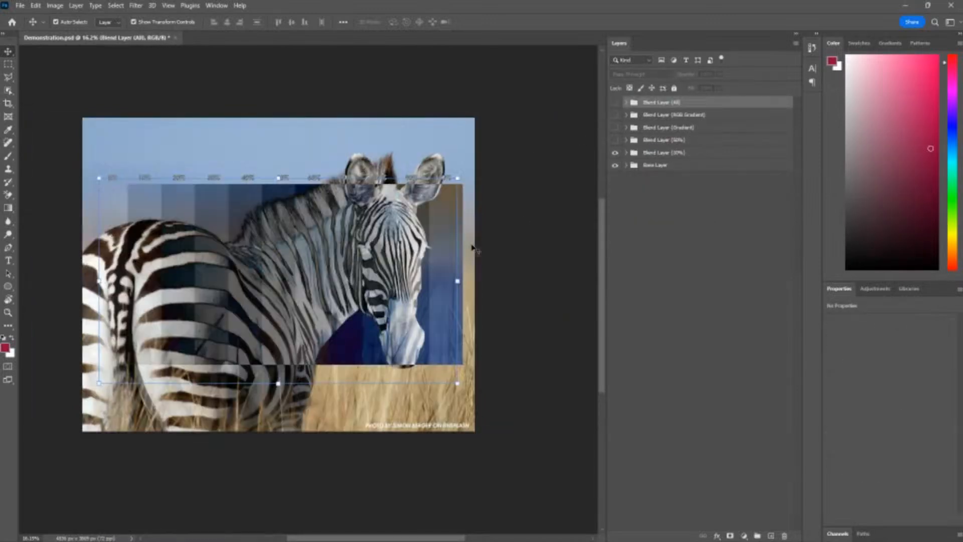
# Examine the blend modes of the Blend Layer (10%) group, its 10% Brightness Increment layer and the Base Layer group
pyautogui.click(663, 153)
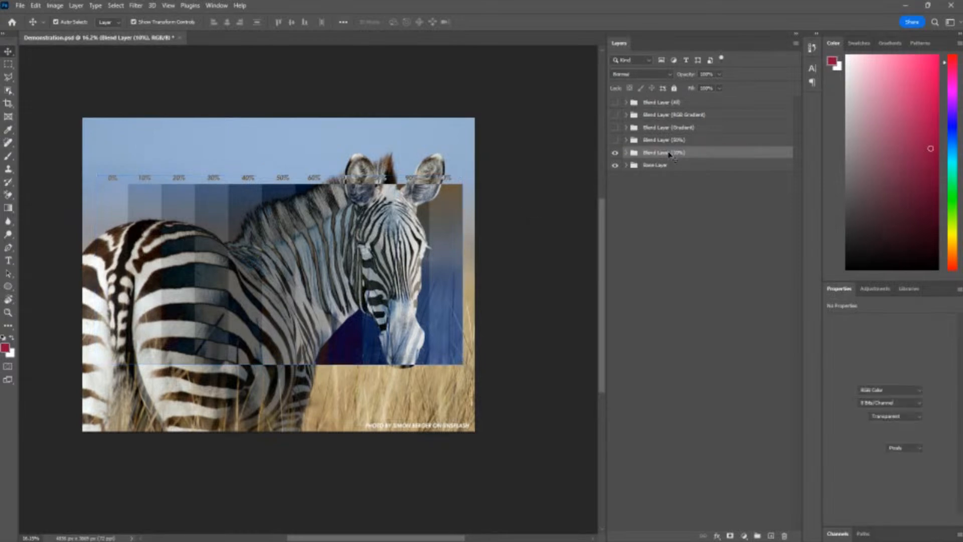
pyautogui.click(448, 252)
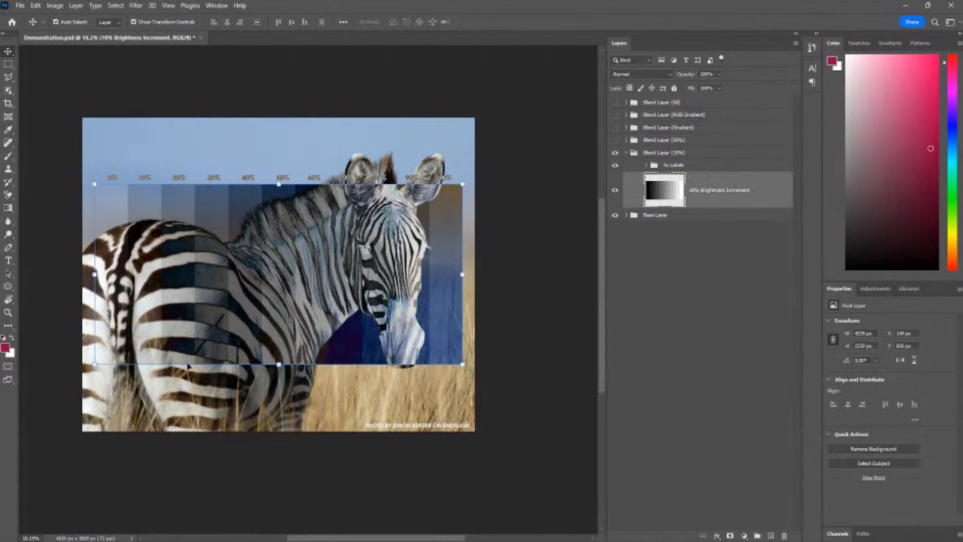
pyautogui.click(660, 218)
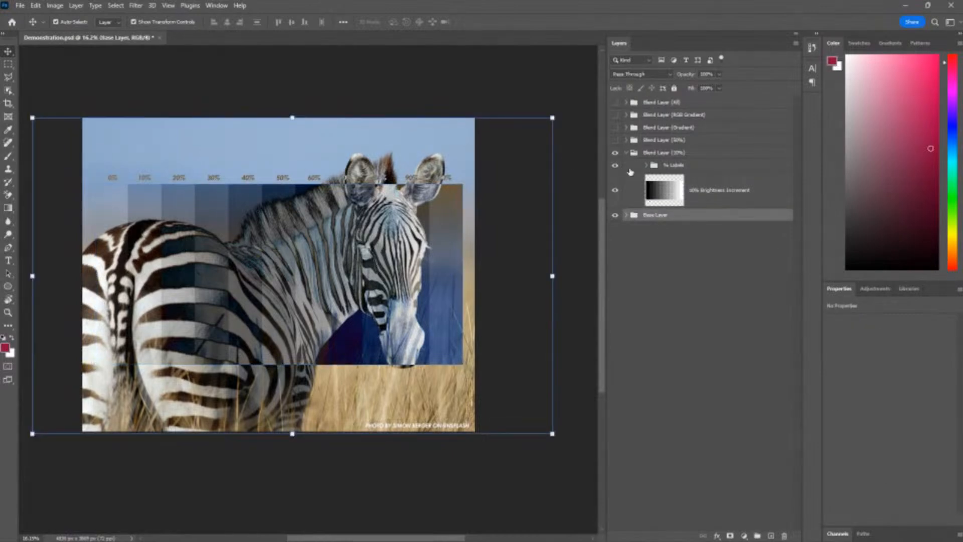
pyautogui.click(692, 187)
pyautogui.click(657, 153)
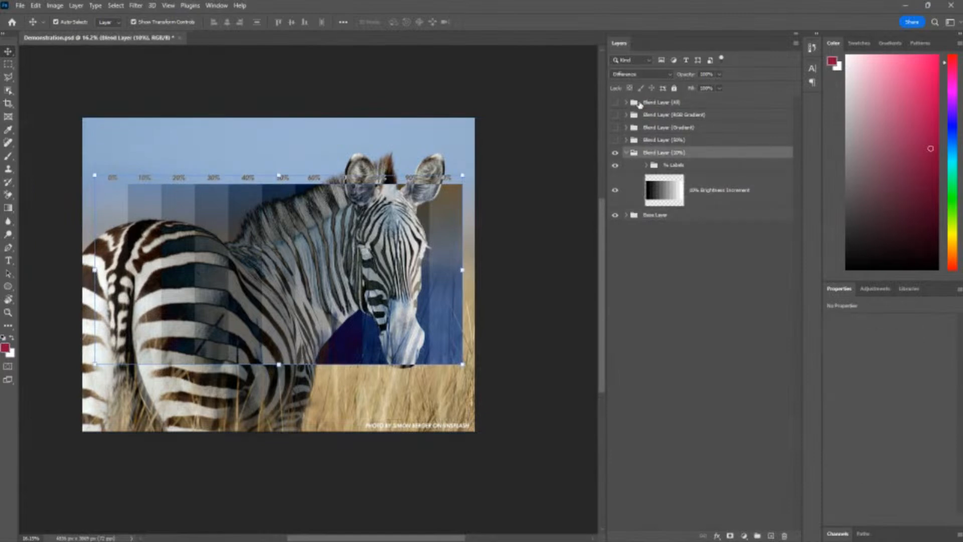
pyautogui.click(687, 197)
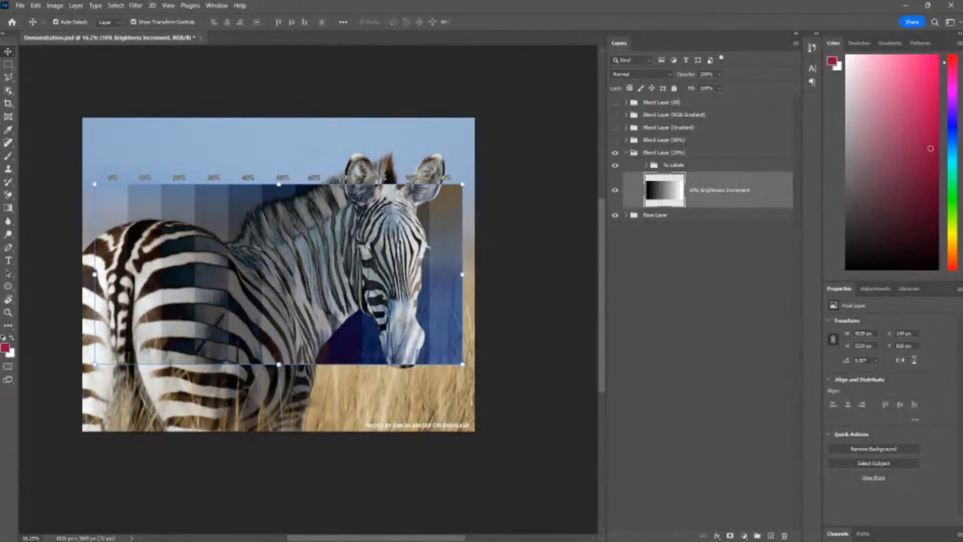
# Switch to the Google Slides presentation and review the Difference description, its example on slide 50 and the Exclusion slide
pyautogui.hotkey('alt', 'Tab')
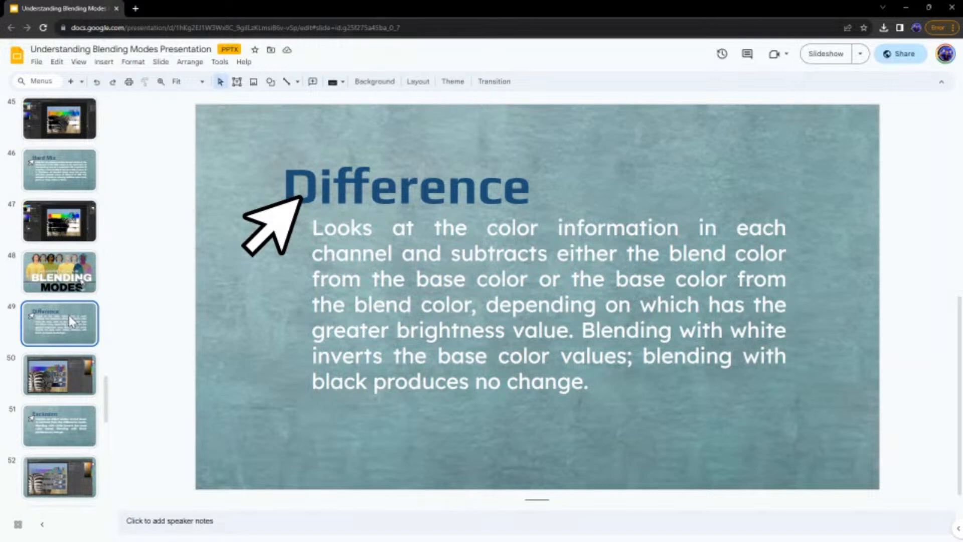
pyautogui.scroll(-2, 70, 307)
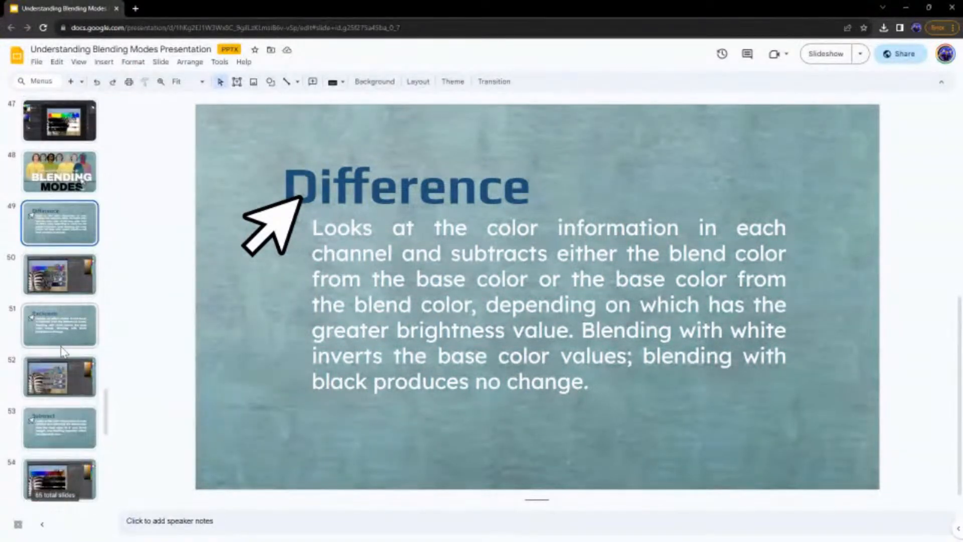
pyautogui.click(69, 269)
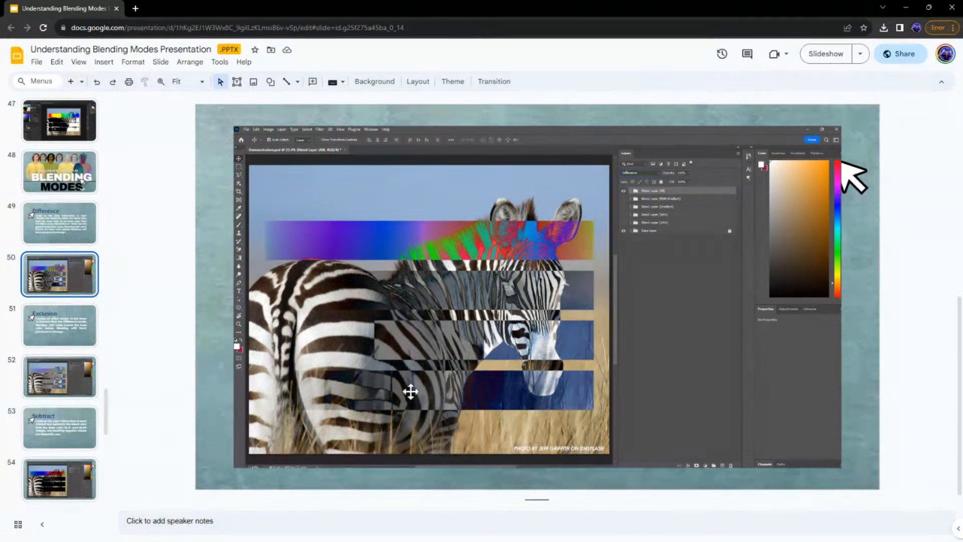
pyautogui.click(77, 225)
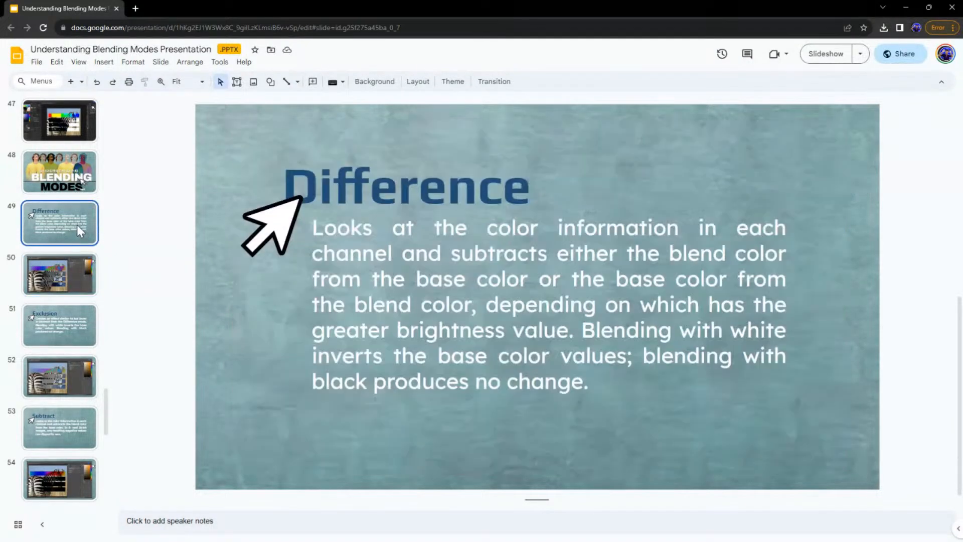
pyautogui.click(76, 274)
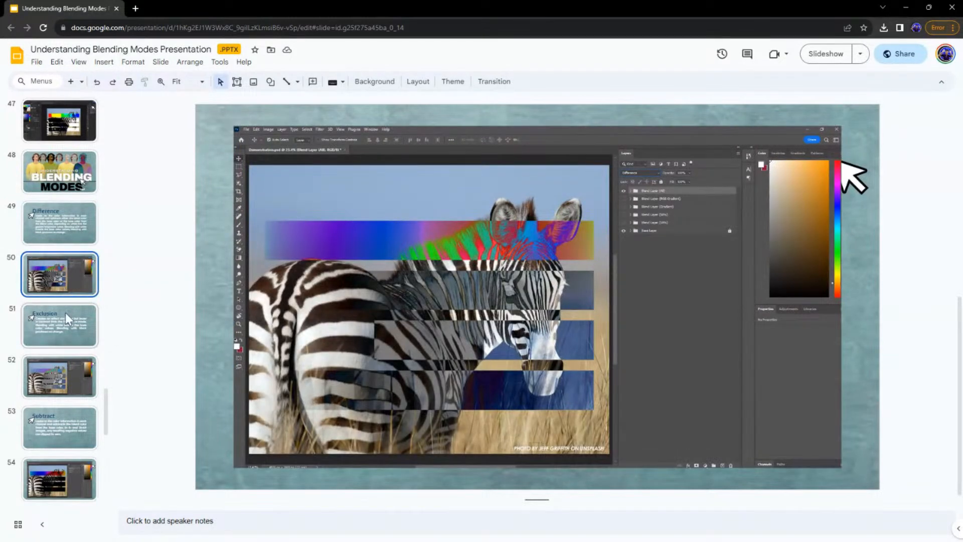
pyautogui.click(67, 328)
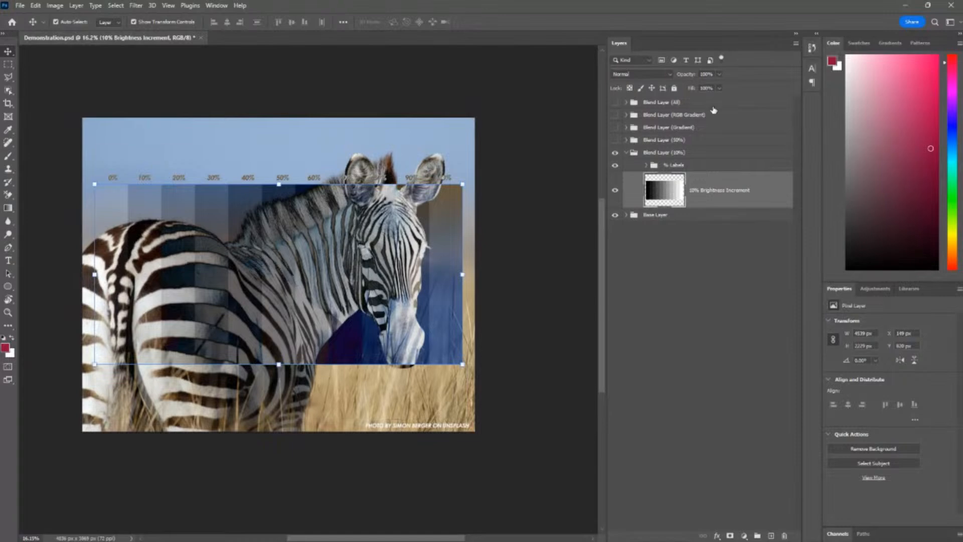
# Compare Difference with other blend modes on the Blend Layer (10%) group, and set the group to Exclusion
pyautogui.click(665, 155)
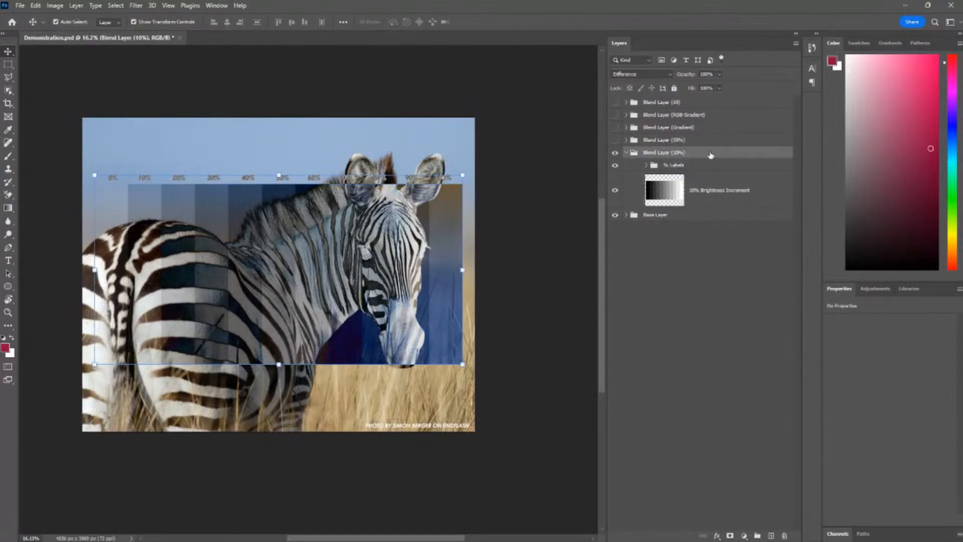
pyautogui.click(665, 73)
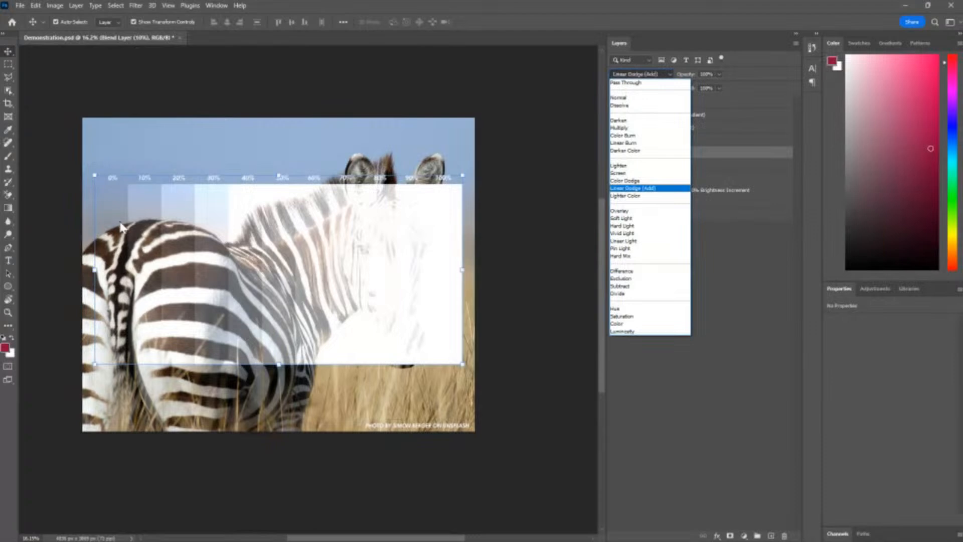
pyautogui.click(613, 272)
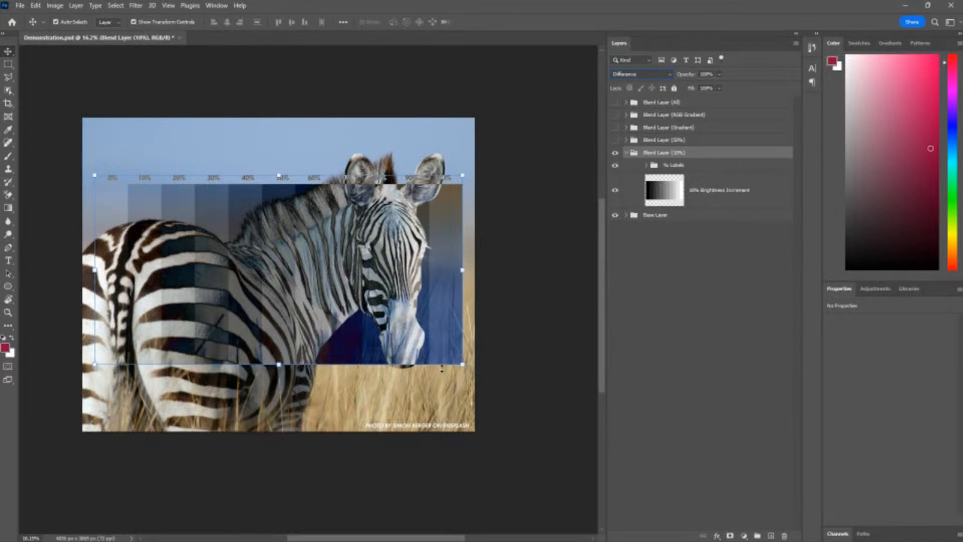
pyautogui.click(636, 75)
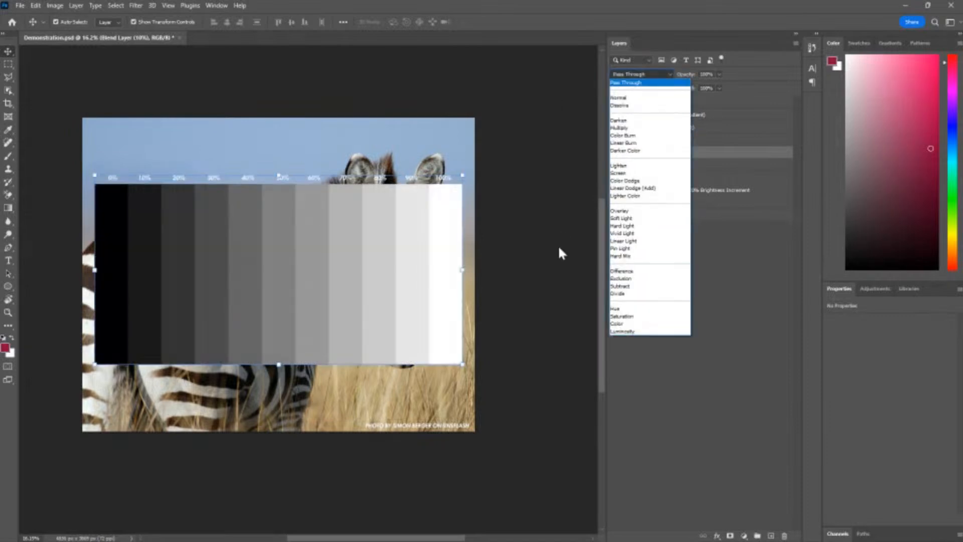
pyautogui.click(616, 279)
pyautogui.click(524, 279)
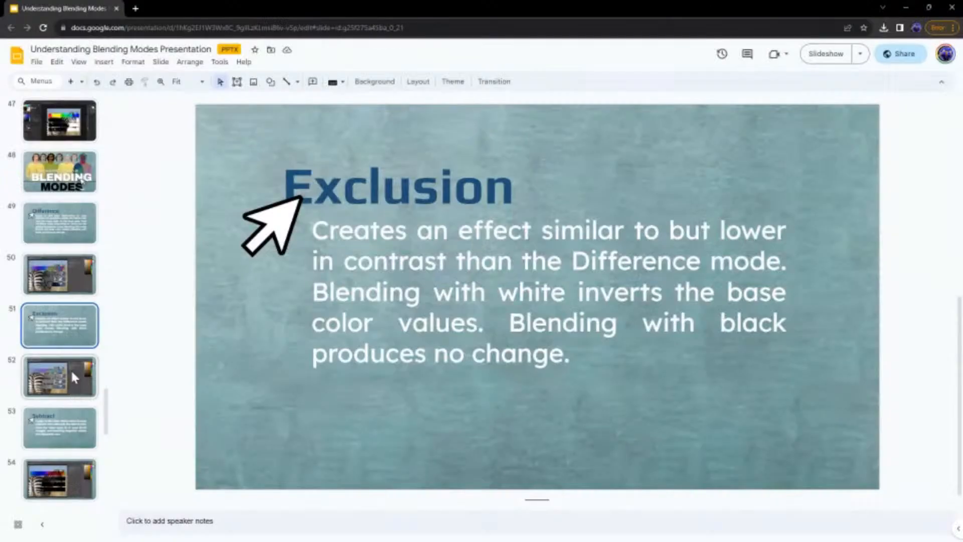
# View the Exclusion example on slide 52 in Google Slides, and in Photoshop show the Blend Layer (All) group instead of Blend Layer (10%)
pyautogui.click(70, 371)
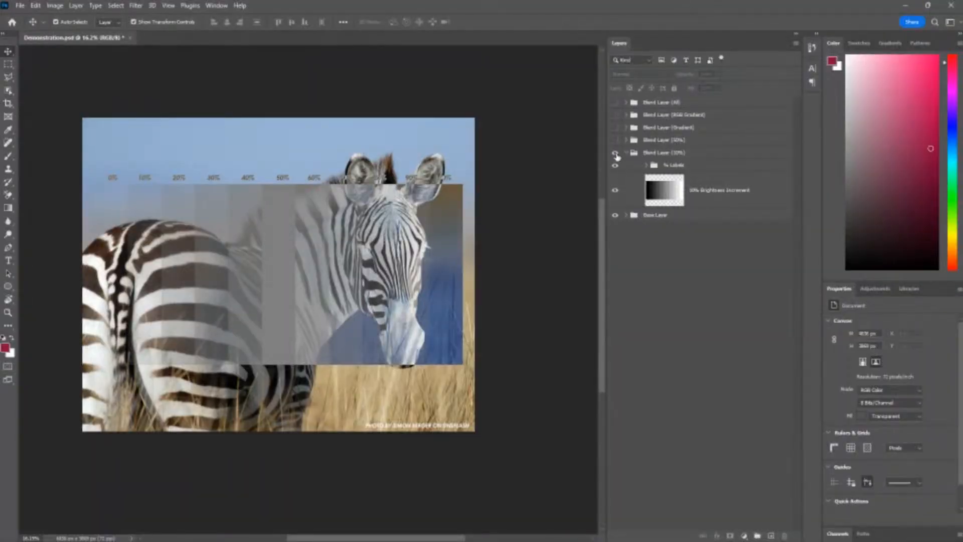
pyautogui.click(615, 153)
pyautogui.click(615, 102)
pyautogui.click(662, 102)
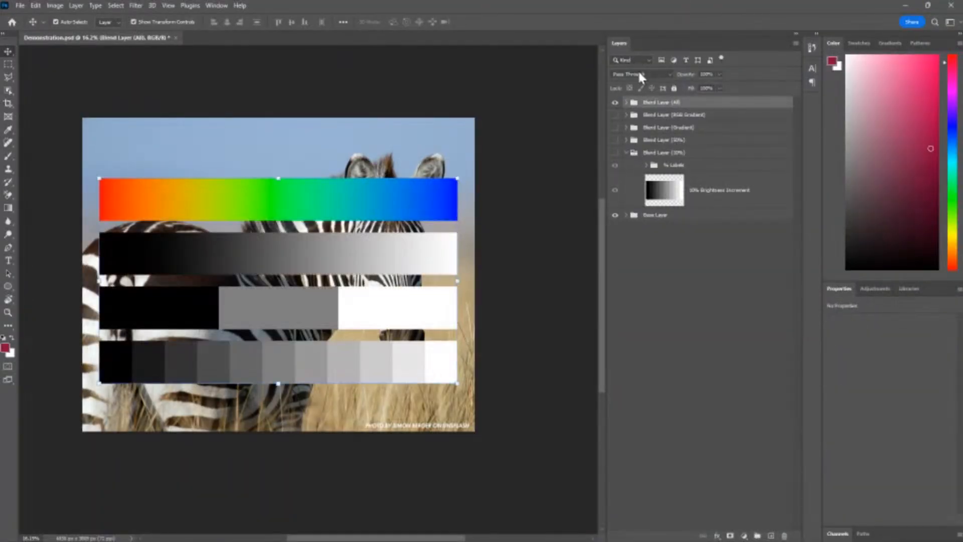
# Check the blend modes of the Blend Layer (All) group and its four layers, and collapse the expanded groups
pyautogui.click(640, 74)
pyautogui.click(647, 74)
pyautogui.click(626, 102)
pyautogui.click(699, 131)
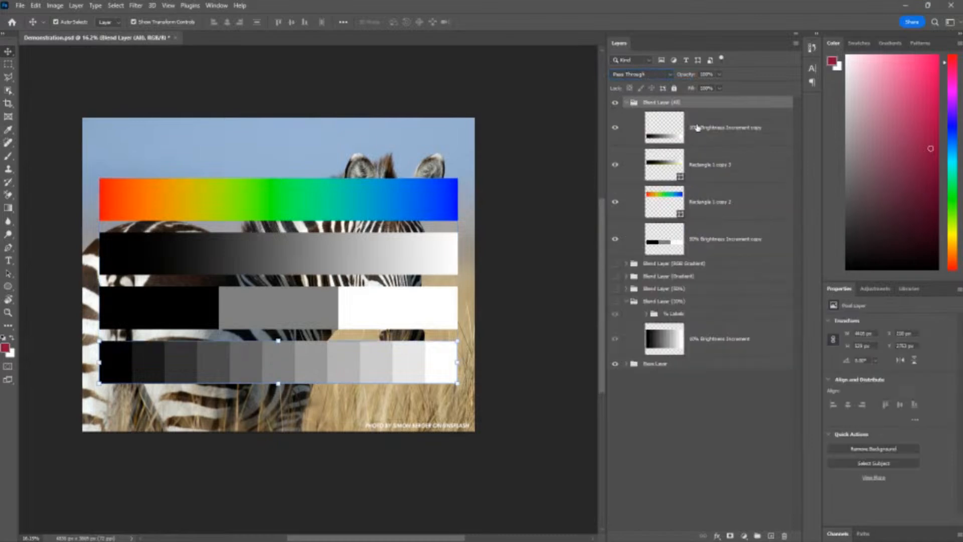
pyautogui.click(711, 159)
pyautogui.click(707, 203)
pyautogui.click(711, 248)
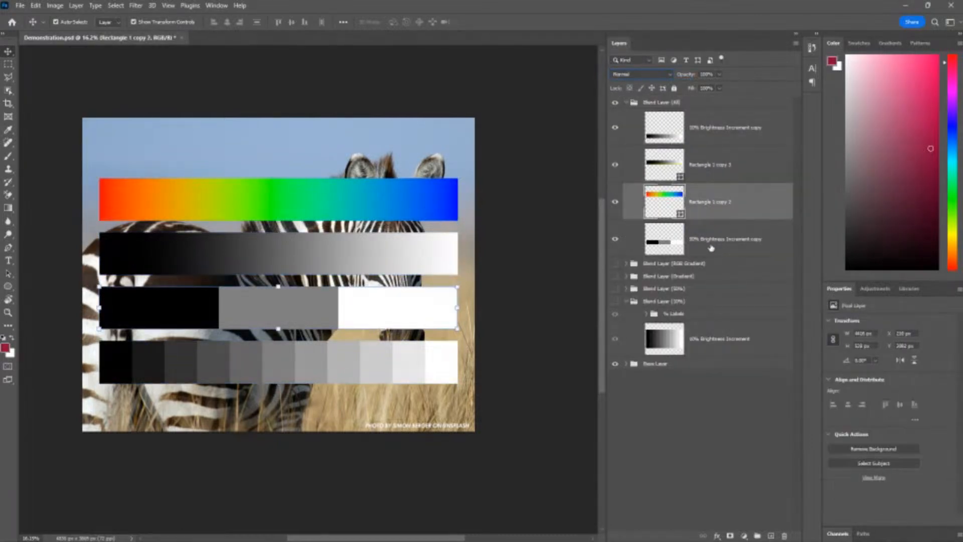
pyautogui.click(646, 102)
pyautogui.click(626, 102)
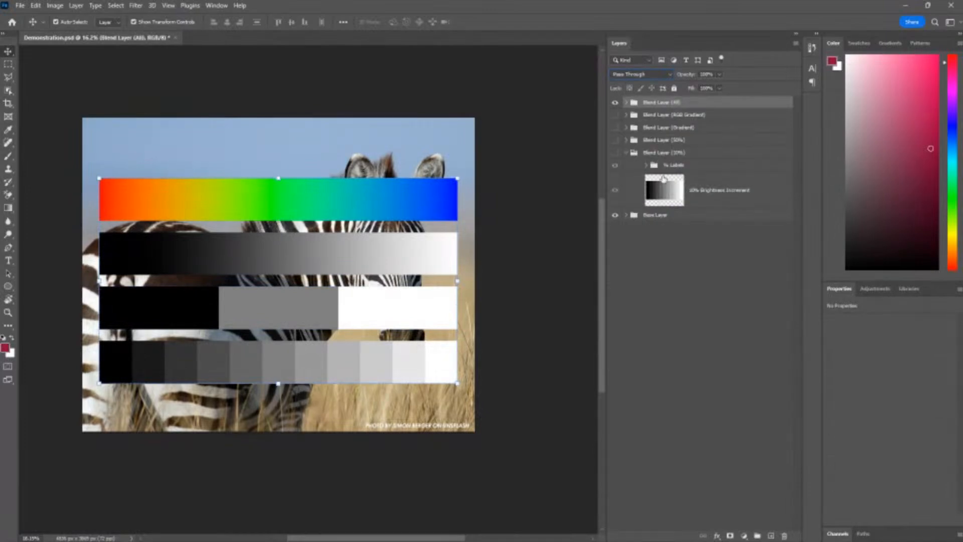
pyautogui.click(626, 153)
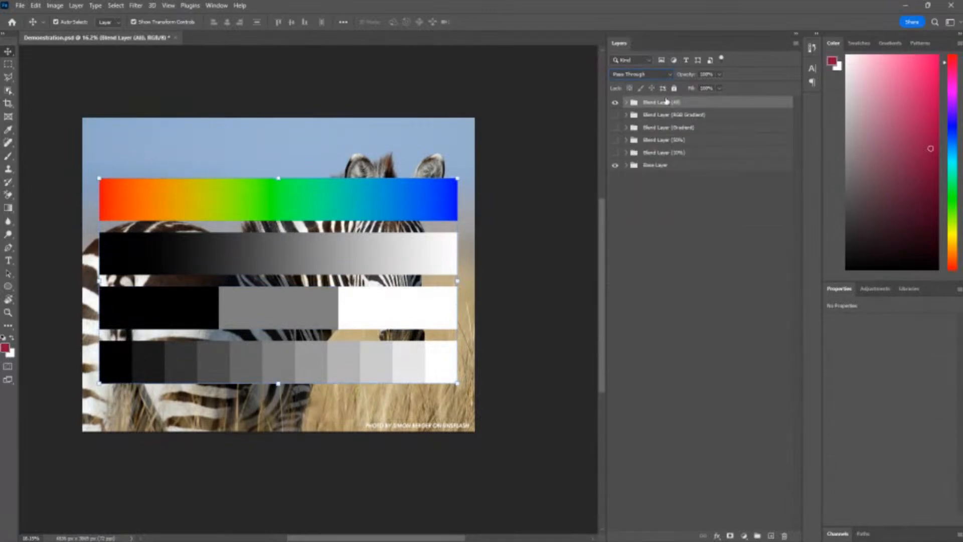
# Set the Blend Layer (All) group to Exclusion, compare it with Difference, and return it to Exclusion
pyautogui.click(641, 75)
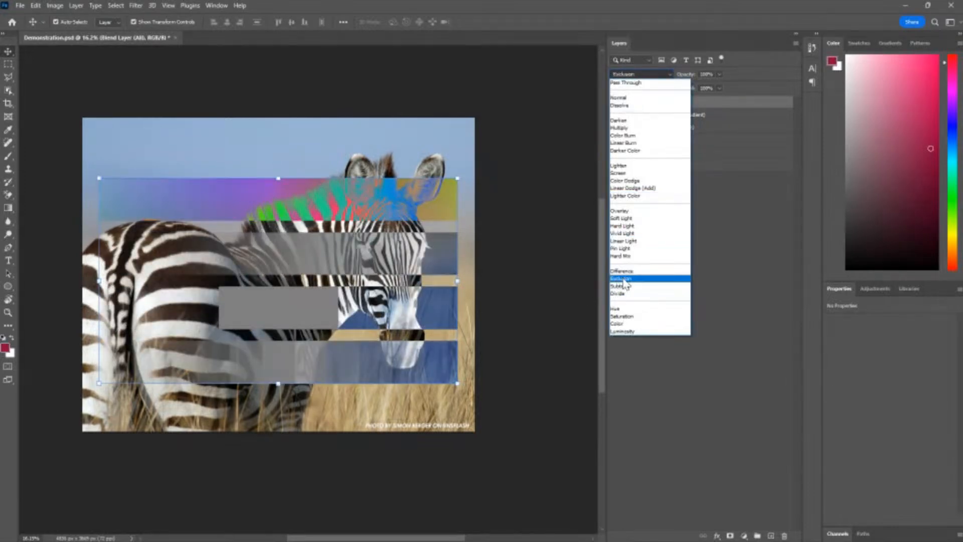
pyautogui.click(623, 279)
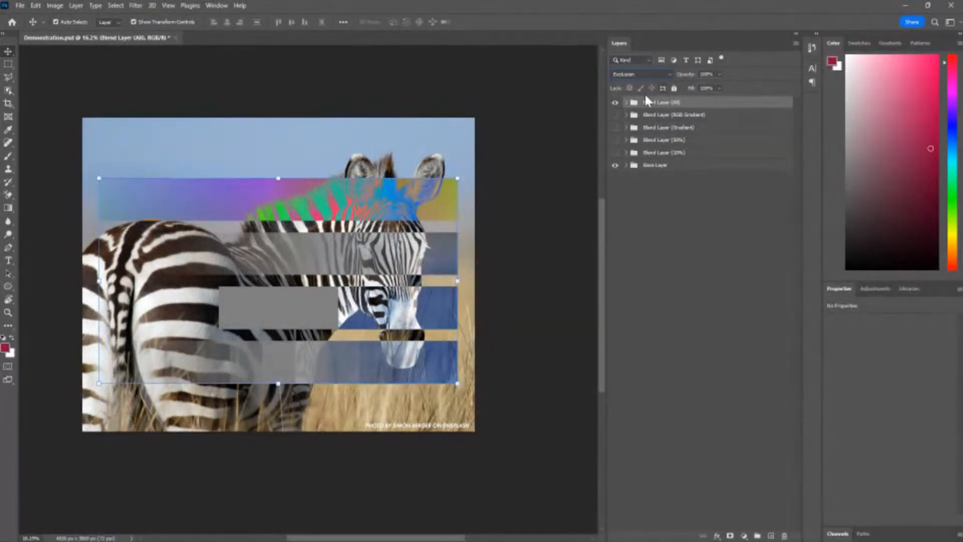
pyautogui.click(632, 74)
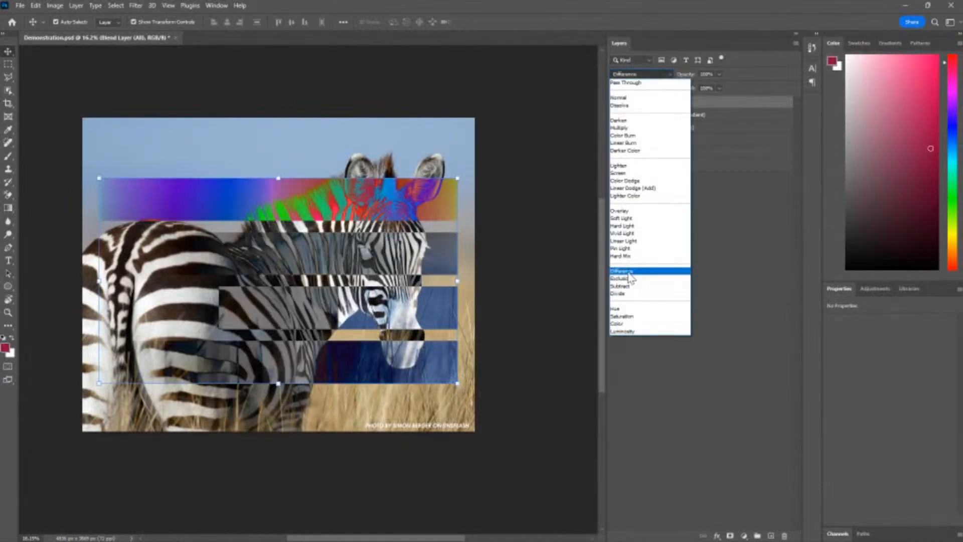
pyautogui.click(628, 272)
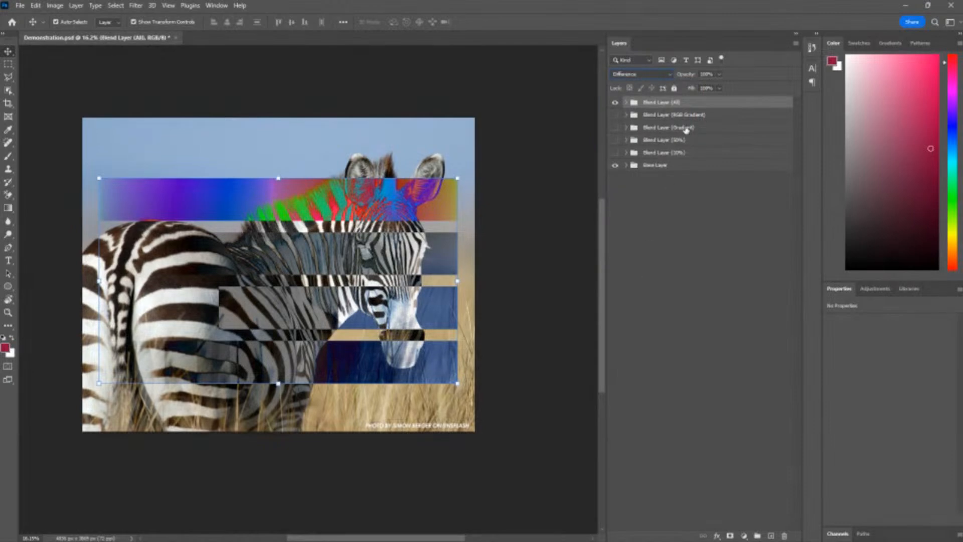
pyautogui.click(632, 75)
pyautogui.click(644, 279)
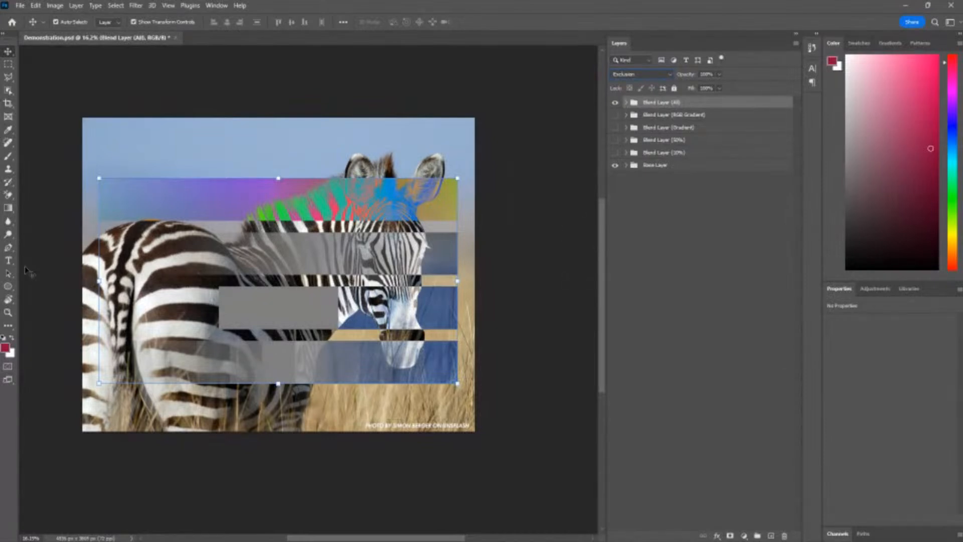
# Switch to the Google Slides presentation and open the Subtract description on slide 53
pyautogui.hotkey('alt', 'Tab')
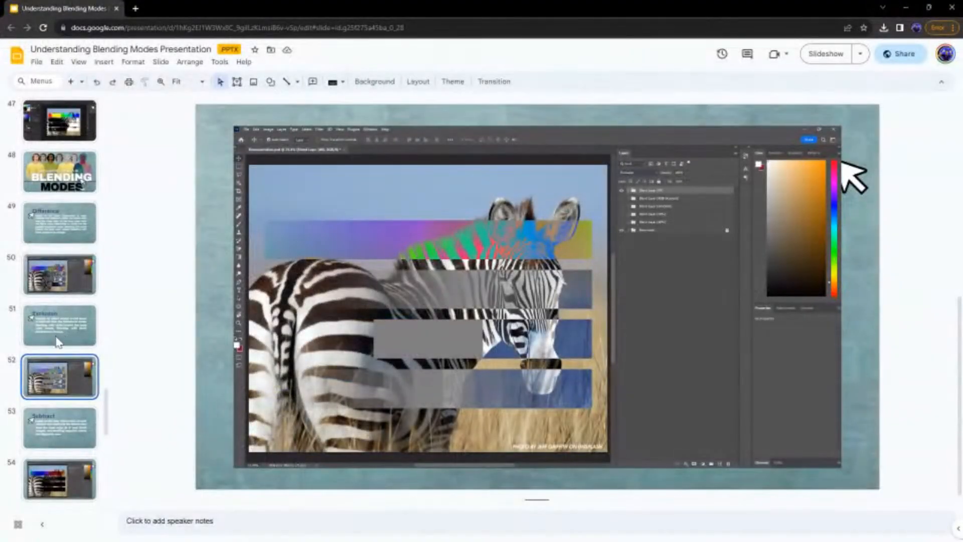
pyautogui.scroll(-3, 78, 306)
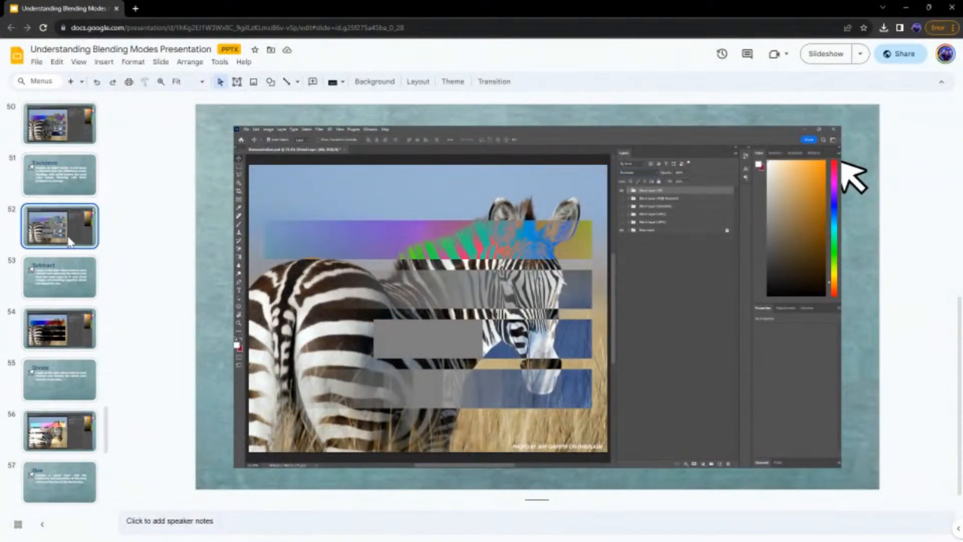
pyautogui.click(68, 277)
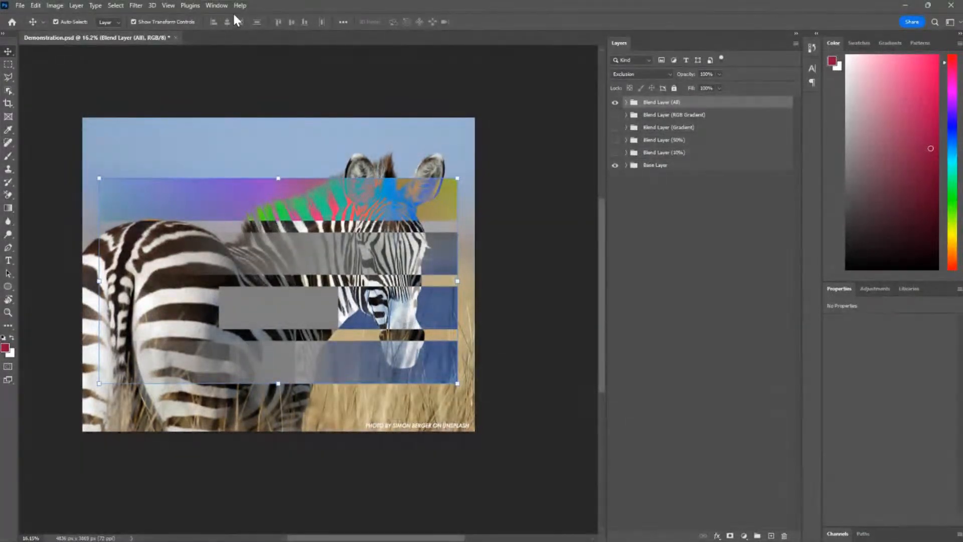
# In Photoshop, reset the Essentials workspace and dock the Layers, Channels and Paths panels as a separate full-height column
pyautogui.click(213, 4)
pyautogui.moveTo(227, 27)
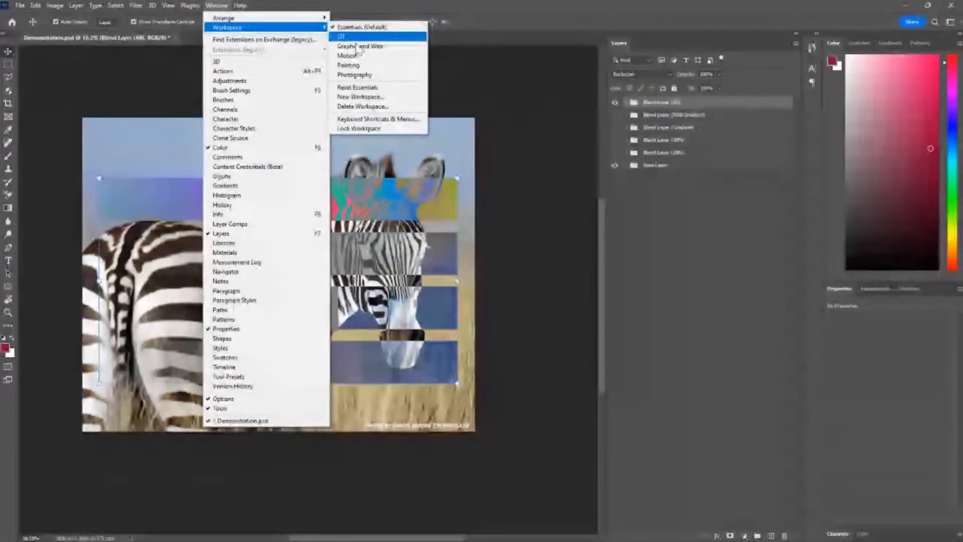
pyautogui.click(349, 88)
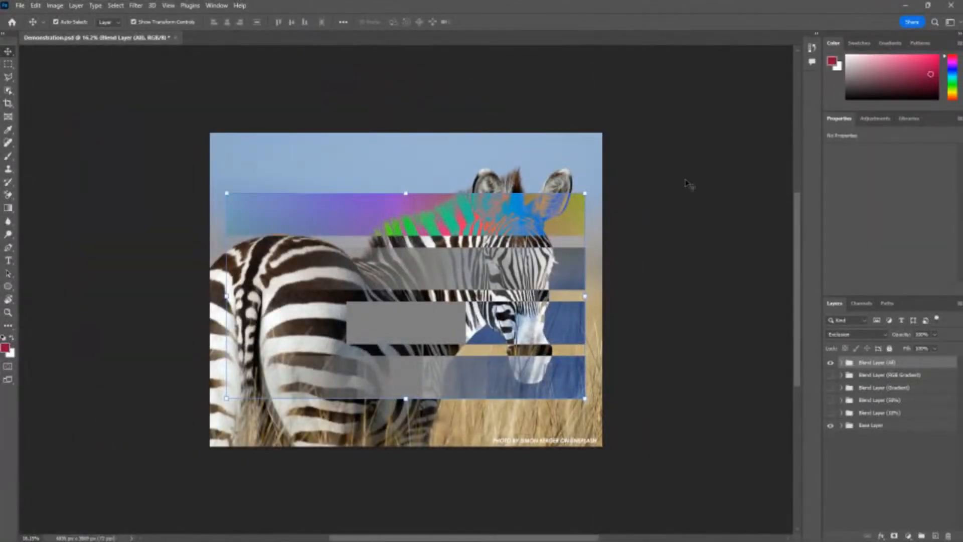
pyautogui.moveTo(933, 303); pyautogui.dragTo(795, 82)
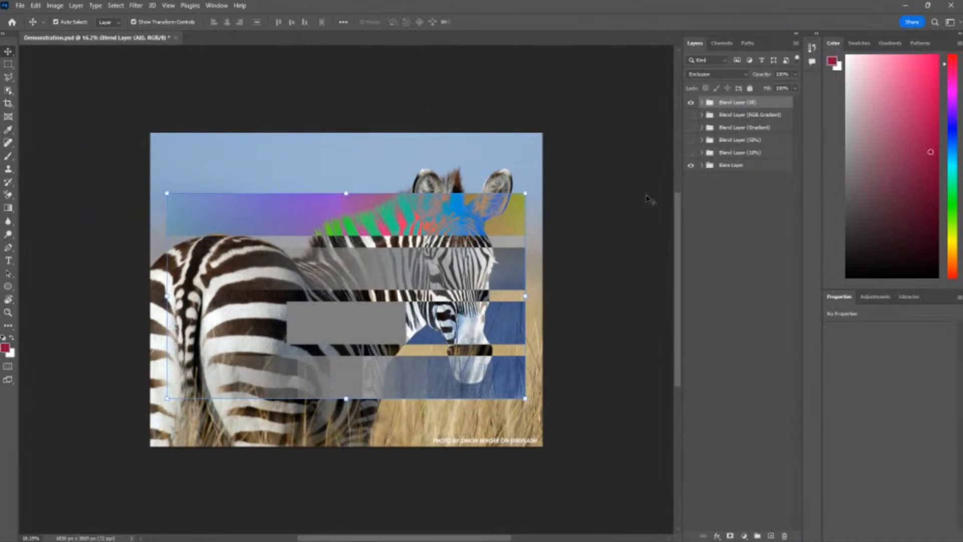
# View the Red, Green and Blue channels individually with the Blend Layer (All) group in Exclusion mode
pyautogui.click(722, 44)
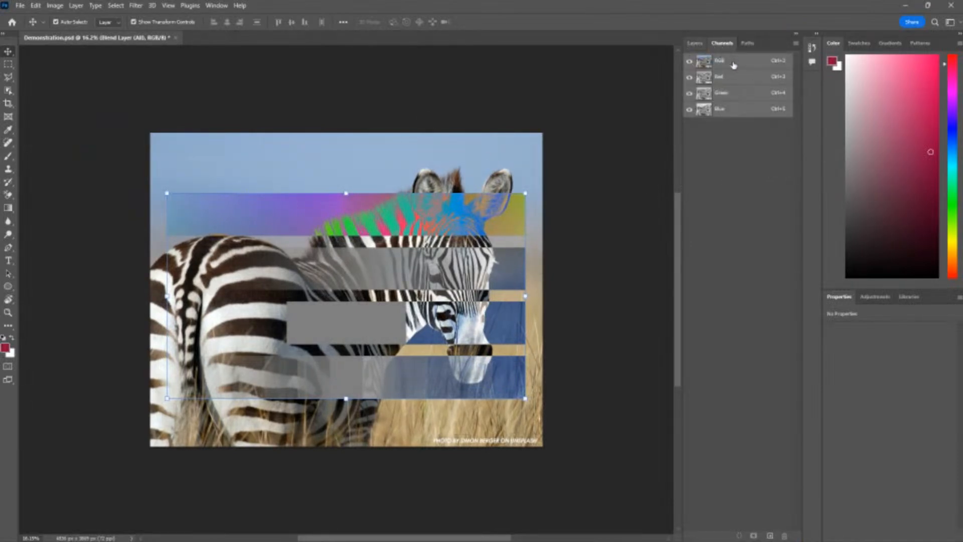
pyautogui.click(731, 79)
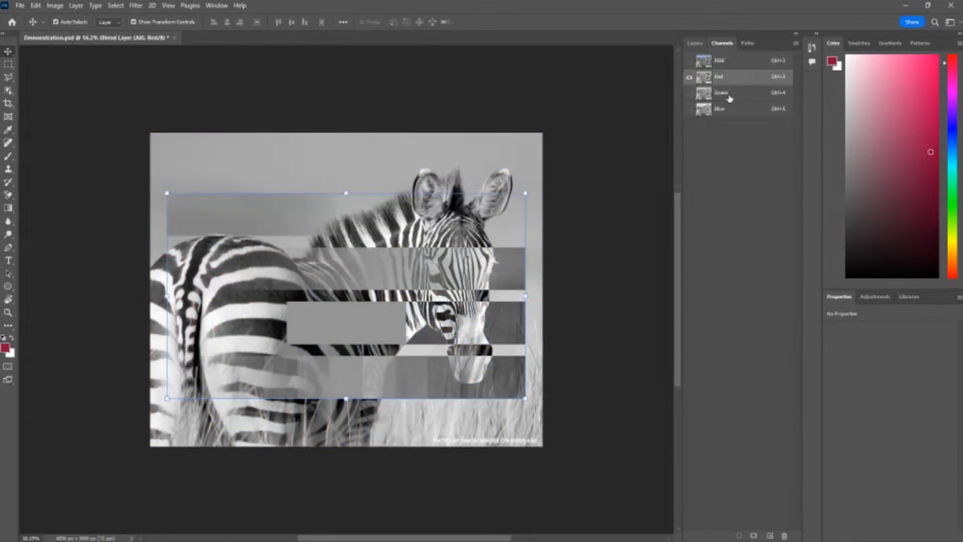
pyautogui.click(732, 101)
pyautogui.click(729, 107)
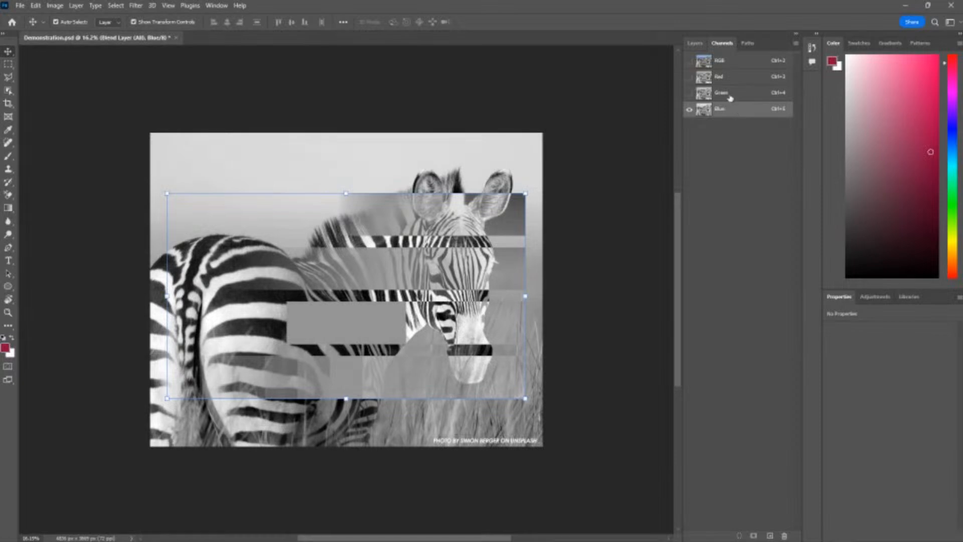
# Set the Blend Layer (All) group's blend mode to Normal and restore the RGB composite view
pyautogui.click(695, 43)
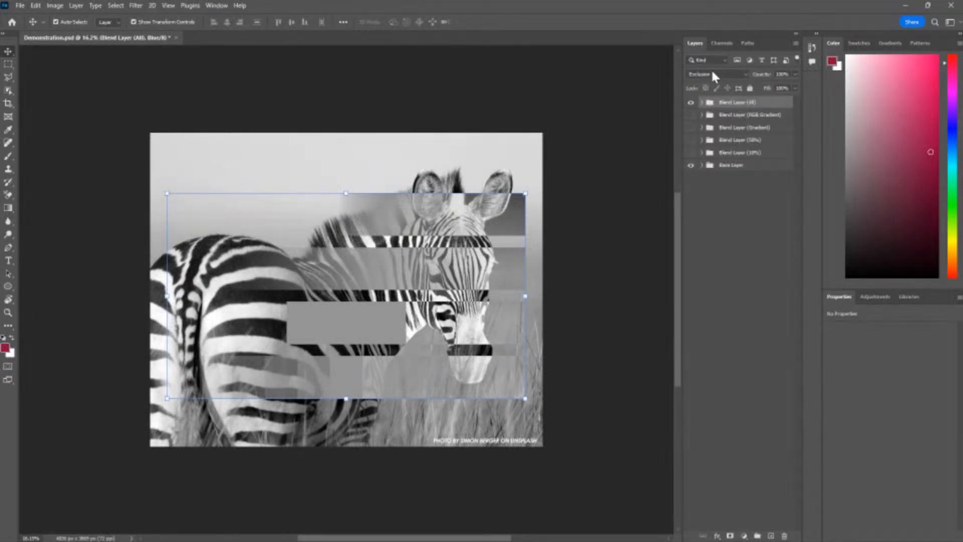
pyautogui.click(714, 76)
pyautogui.click(702, 90)
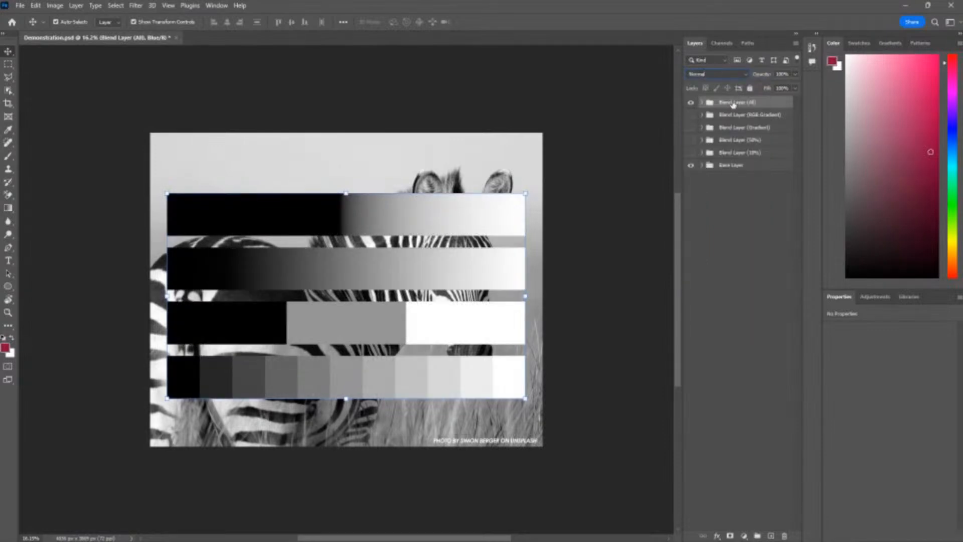
pyautogui.click(721, 43)
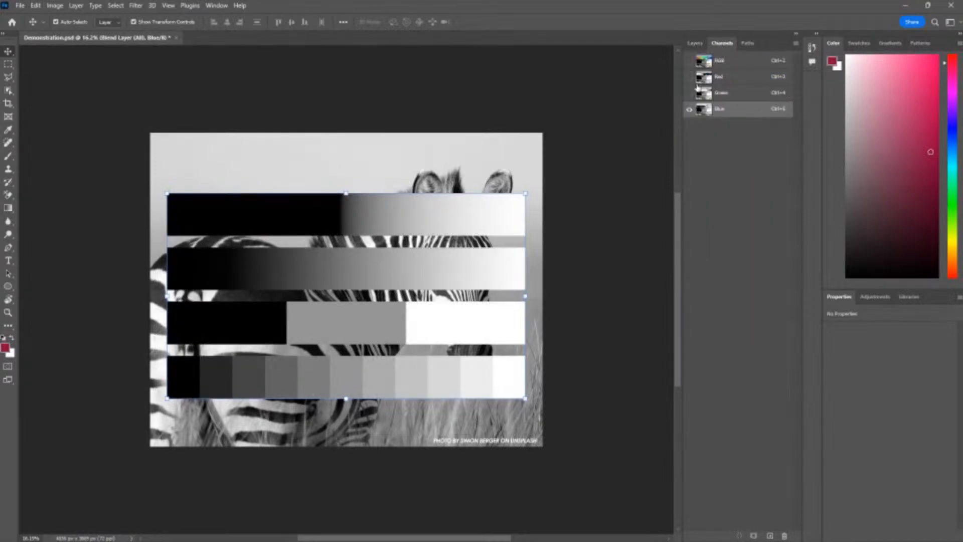
pyautogui.click(728, 59)
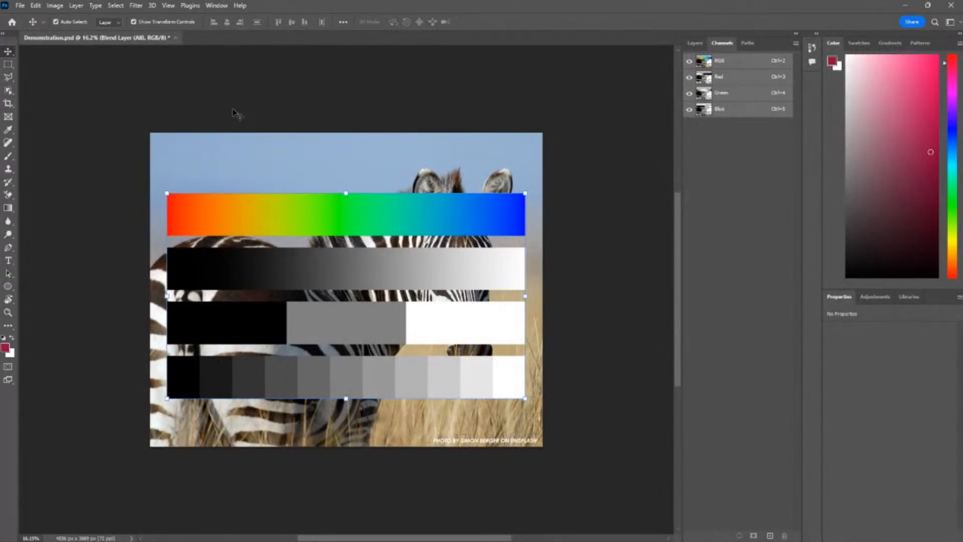
# Examine the unblended strips in the Red, Green and Blue channels one by one, and return to the RGB composite
pyautogui.click(742, 79)
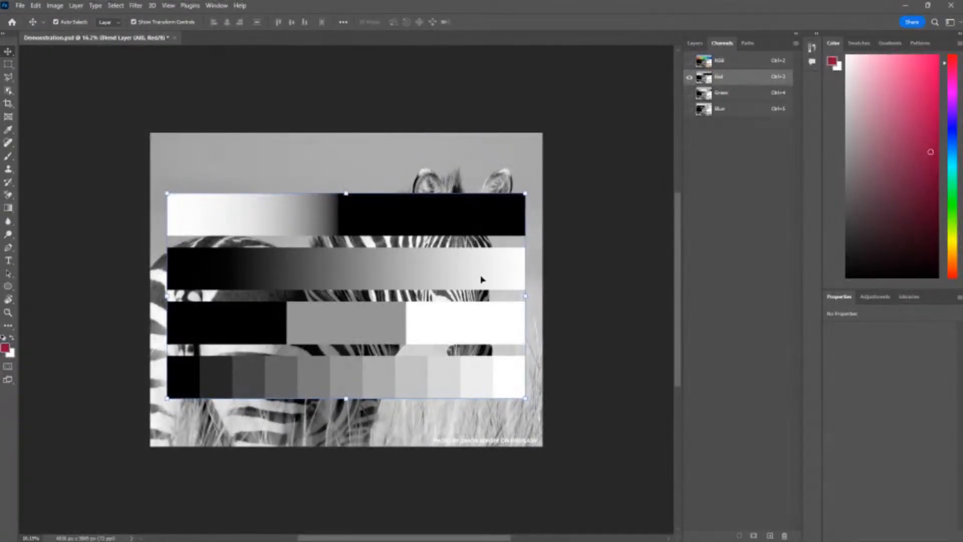
pyautogui.click(323, 113)
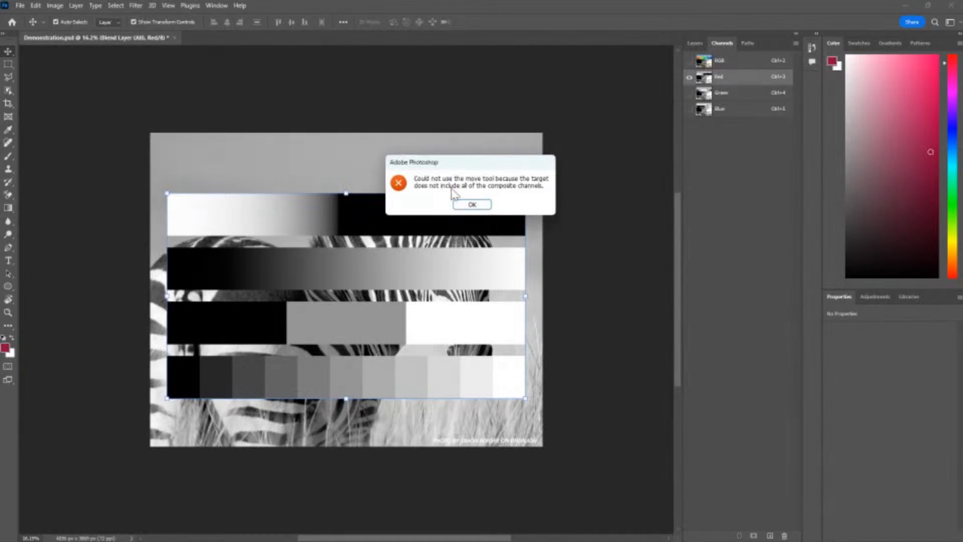
pyautogui.click(462, 202)
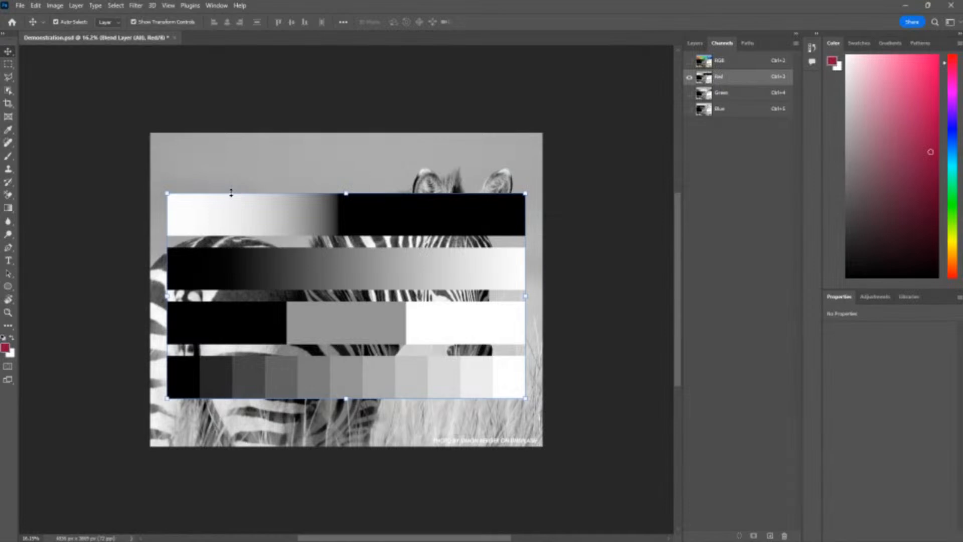
pyautogui.click(746, 94)
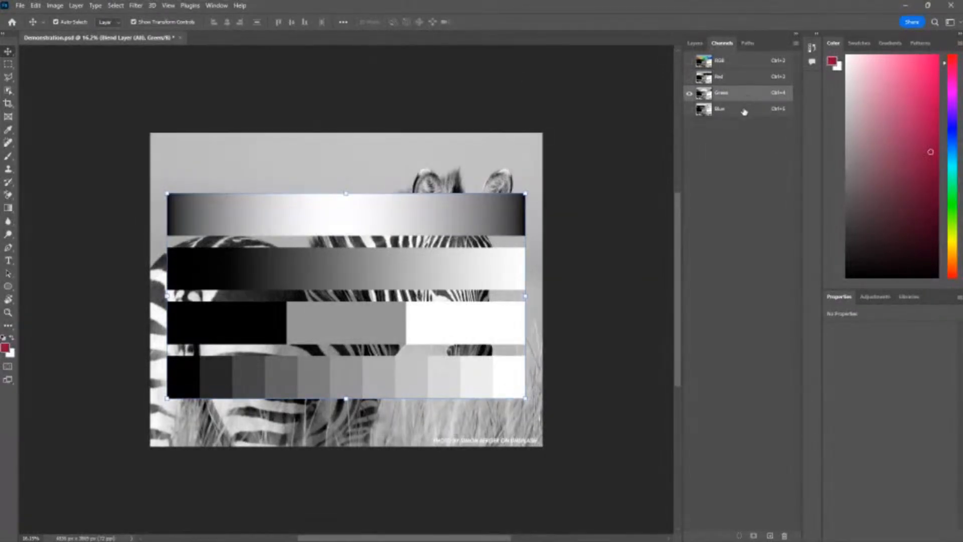
pyautogui.click(740, 116)
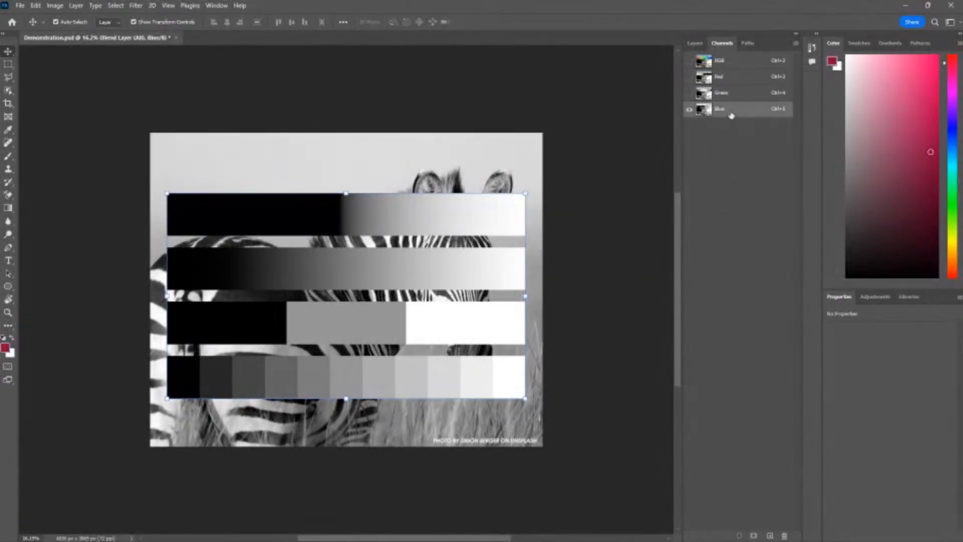
pyautogui.click(729, 61)
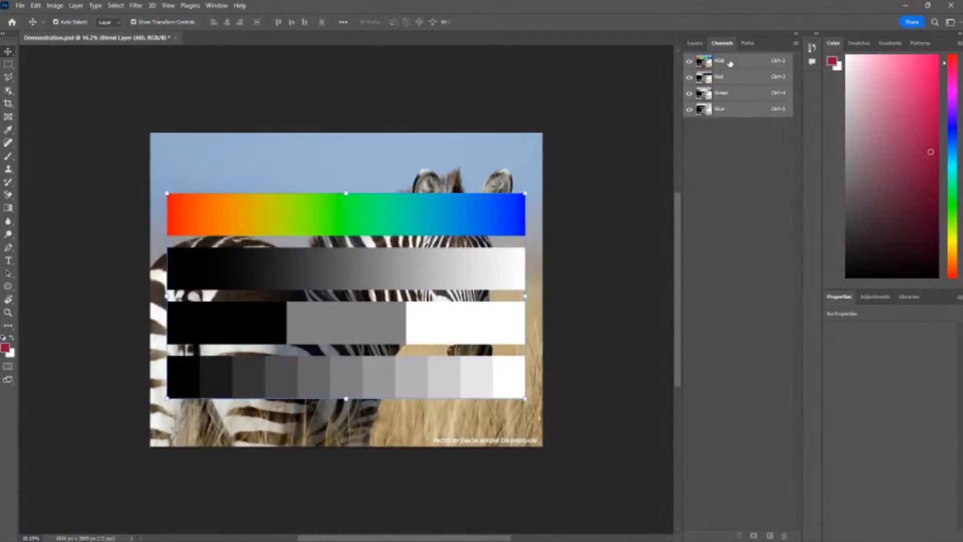
# Hide the Blend Layer (All) group, show the Blend Layer (RGB Gradient) group over the zebra photo, and deselect all layers
pyautogui.click(726, 79)
pyautogui.click(728, 66)
pyautogui.click(694, 43)
pyautogui.click(691, 103)
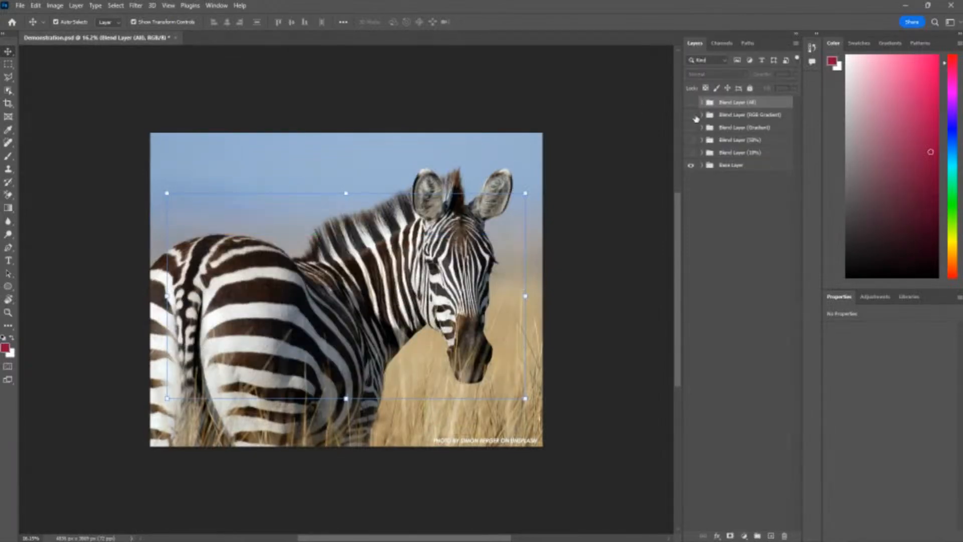
pyautogui.click(691, 114)
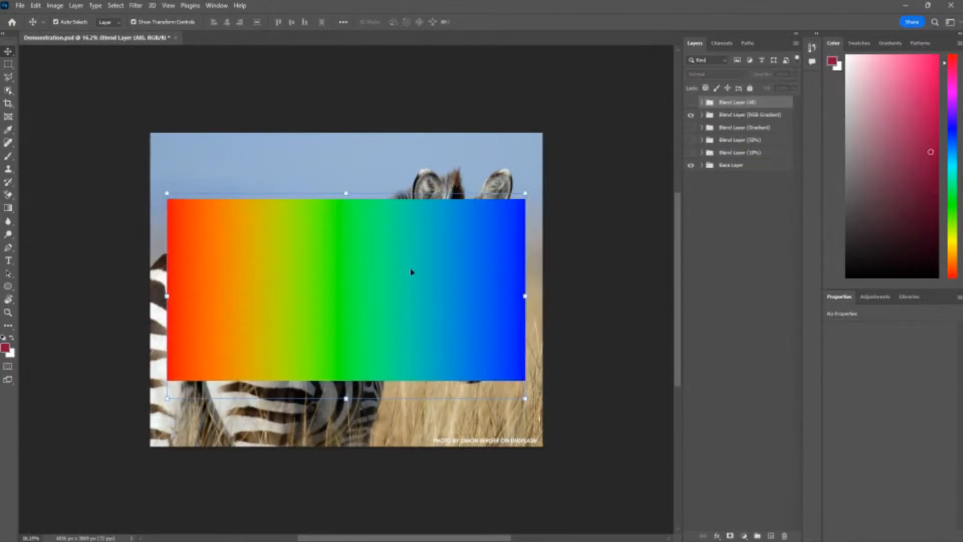
pyautogui.click(613, 224)
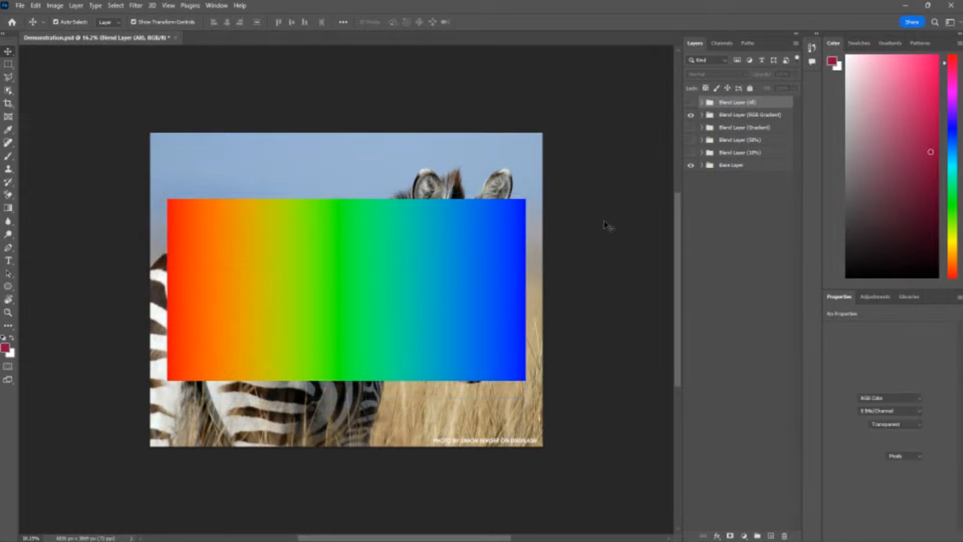
# View the RGB gradient in the Red channel alone, compare it with the Green channel hidden, and restore the full composite
pyautogui.click(720, 44)
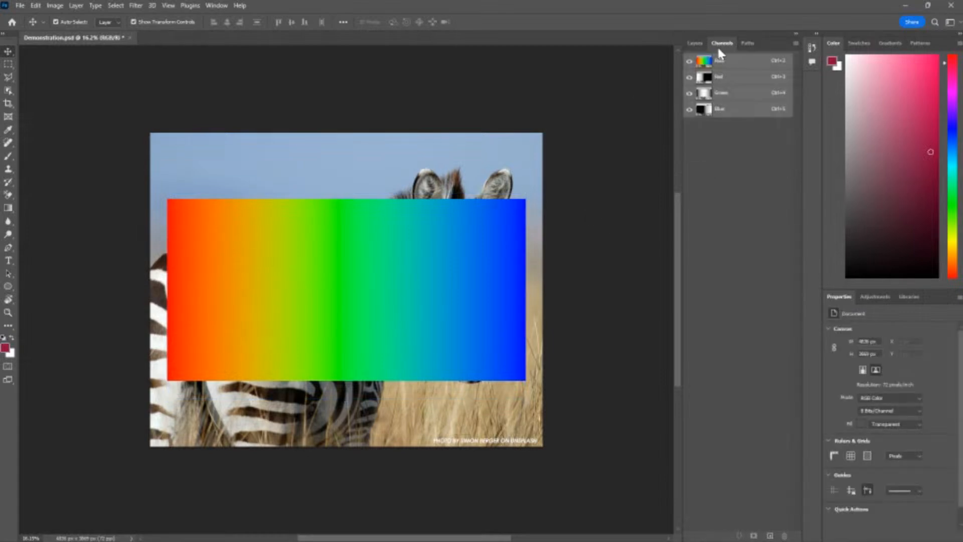
pyautogui.click(743, 81)
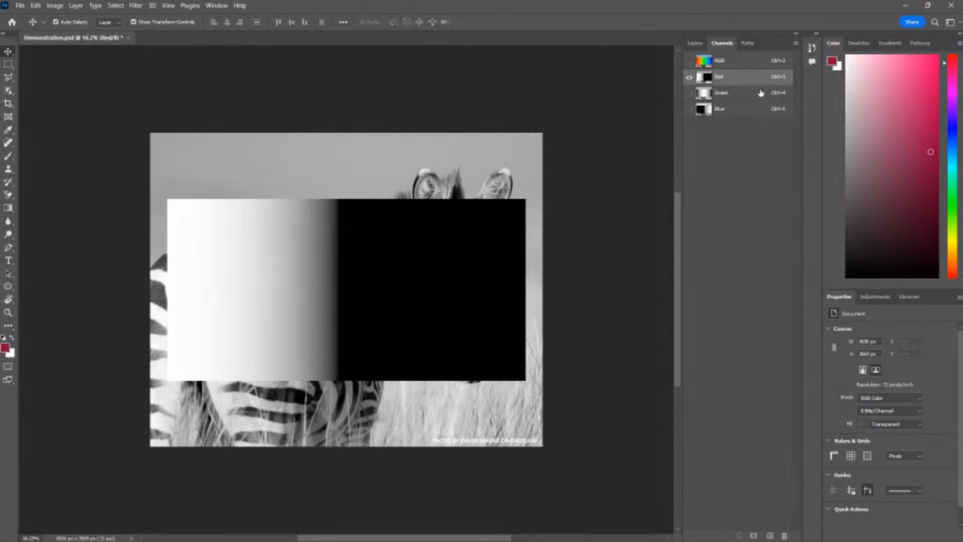
pyautogui.click(689, 62)
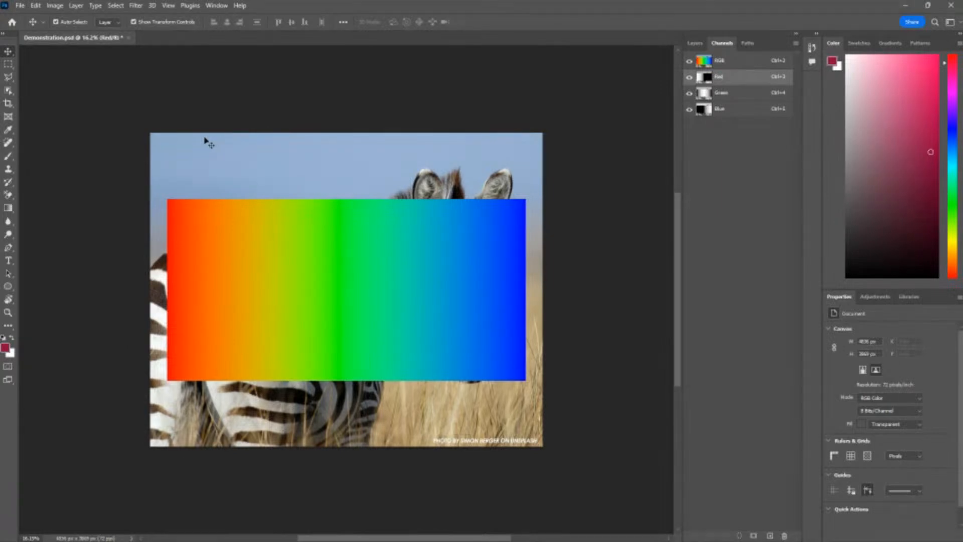
pyautogui.click(690, 92)
pyautogui.click(690, 94)
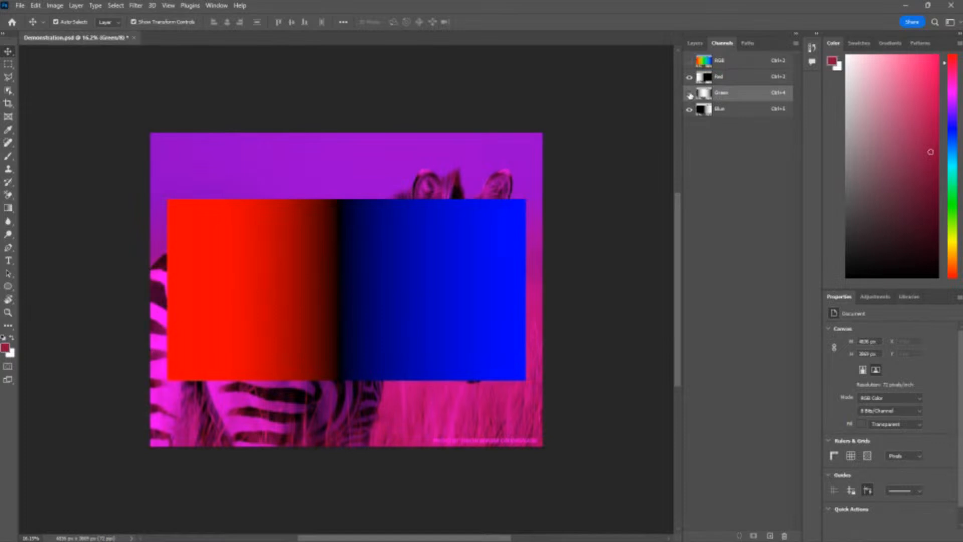
pyautogui.click(690, 94)
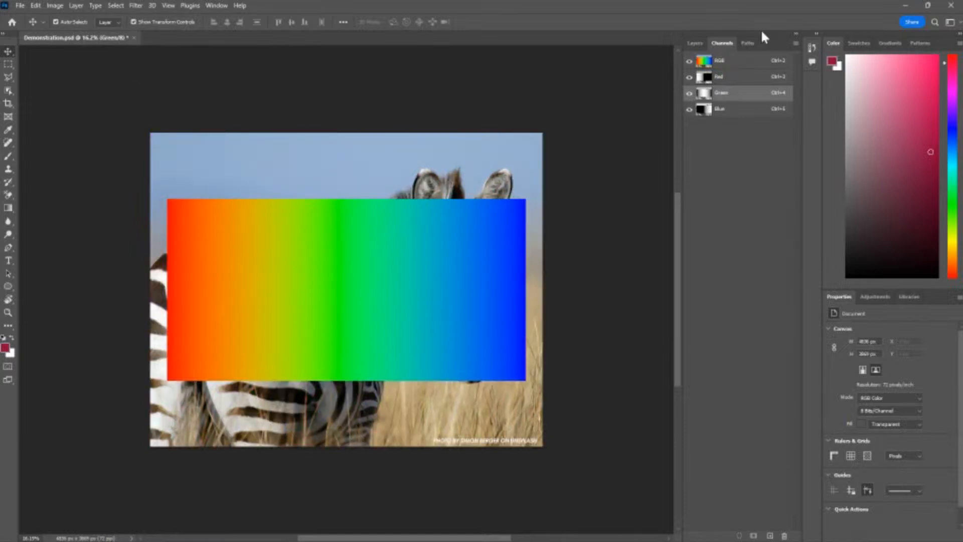
# Set the Blend Layer (RGB Gradient) group's blend mode to Subtract and check its channels
pyautogui.click(695, 43)
pyautogui.click(726, 115)
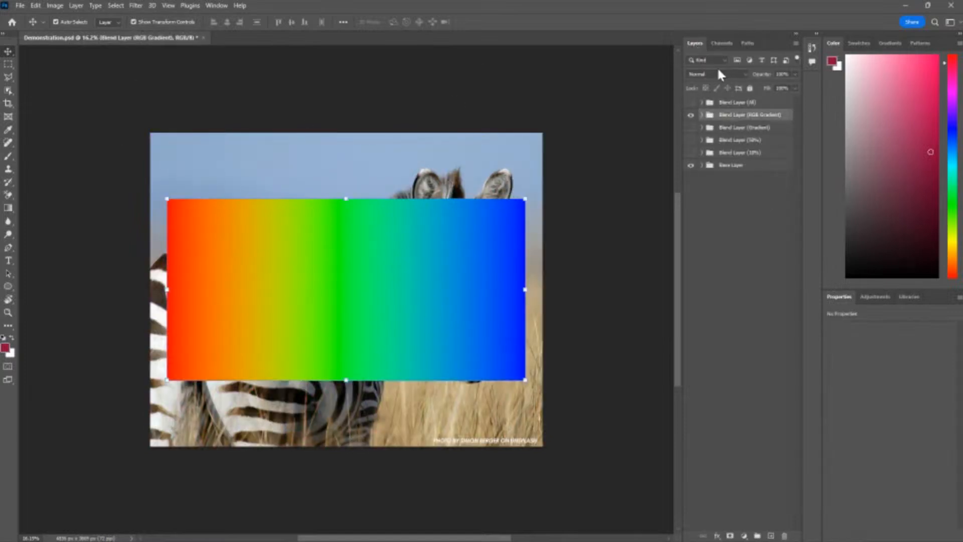
pyautogui.click(717, 73)
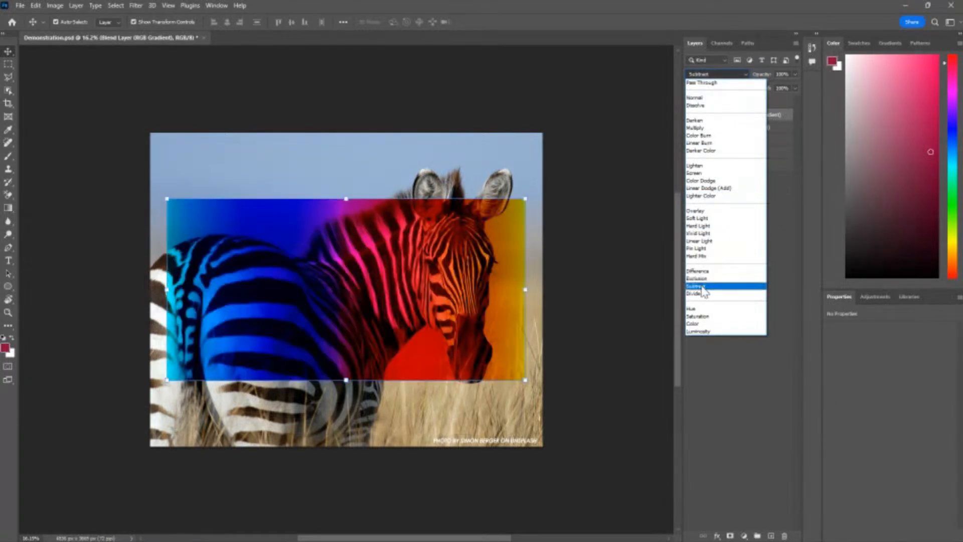
pyautogui.click(702, 287)
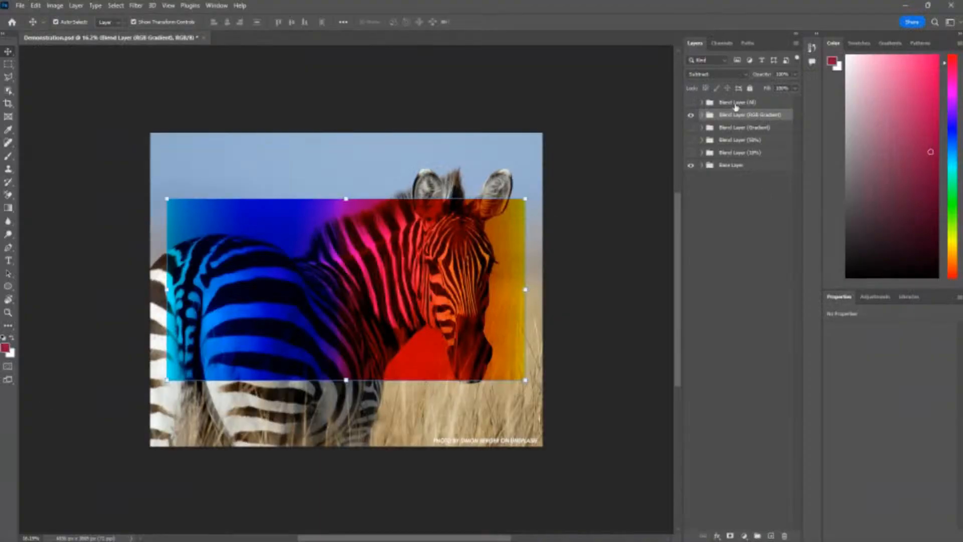
pyautogui.click(722, 43)
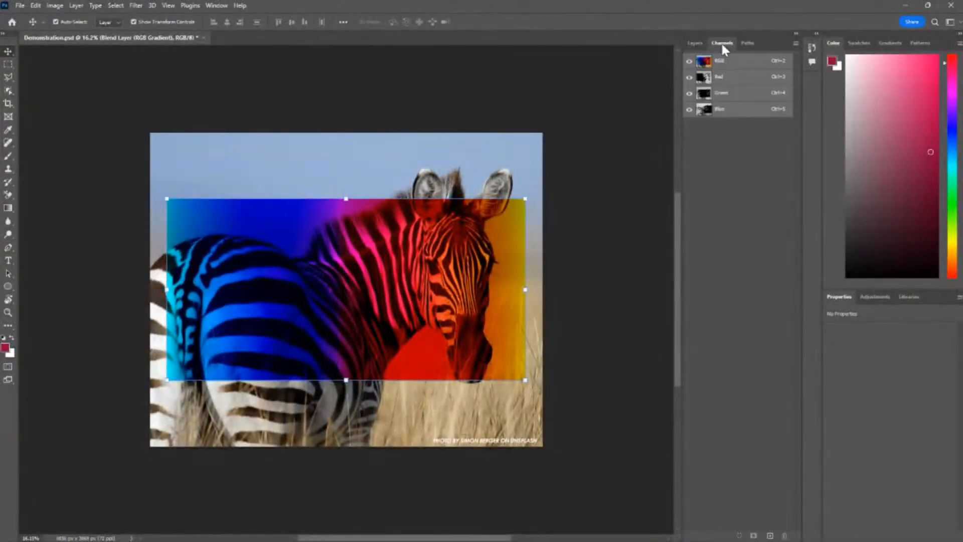
pyautogui.click(701, 44)
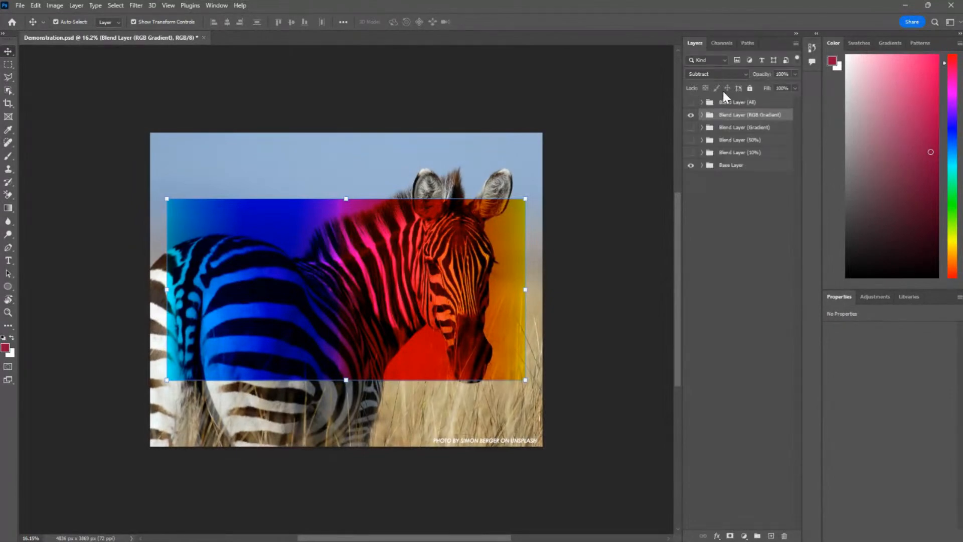
# Toggle the RGB gradient group's visibility to compare with the photo, and set its blend mode back to Normal
pyautogui.click(691, 116)
pyautogui.click(690, 116)
pyautogui.click(706, 74)
pyautogui.click(701, 88)
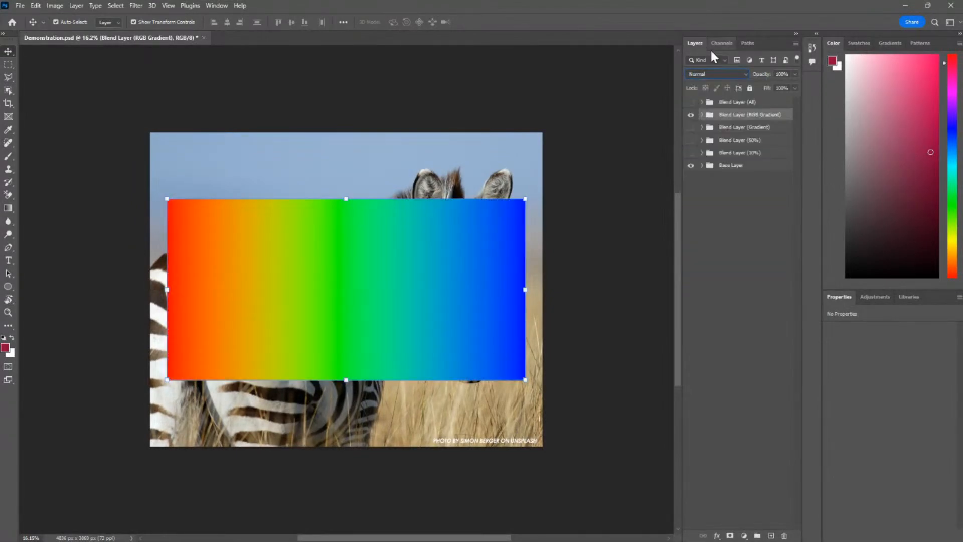
pyautogui.click(717, 44)
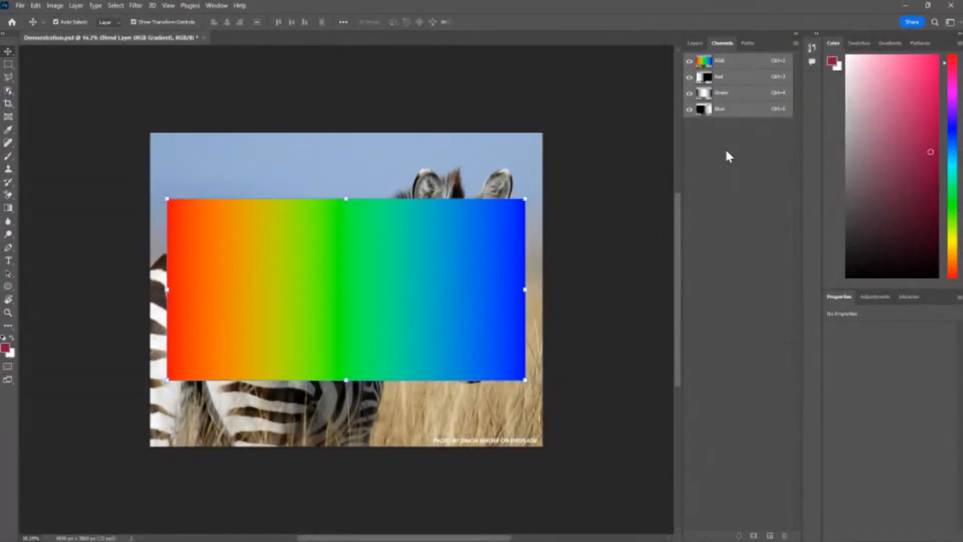
pyautogui.click(584, 194)
pyautogui.click(168, 260)
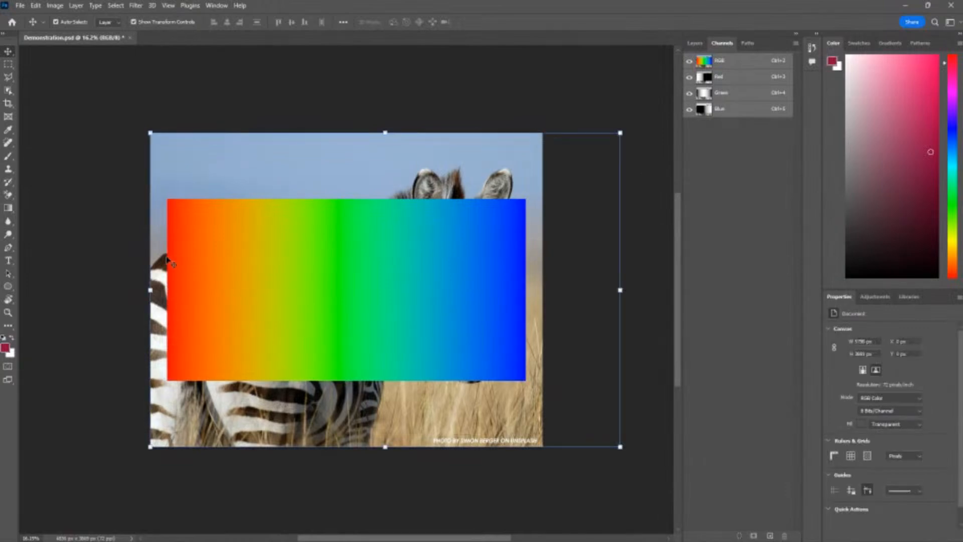
pyautogui.click(290, 211)
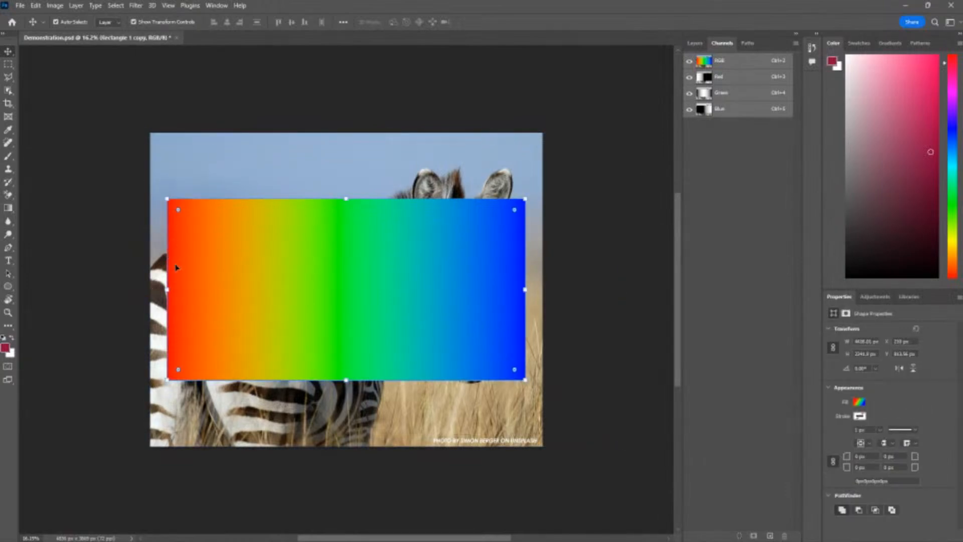
# Collapse the Base Layer and Blend Layer (RGB Gradient) groups and clear the layer selection
pyautogui.click(695, 42)
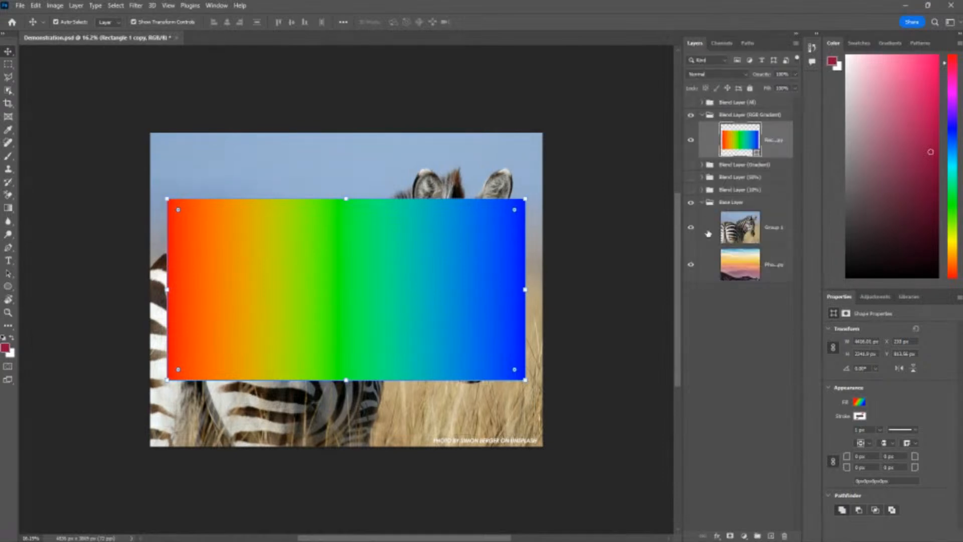
pyautogui.click(702, 203)
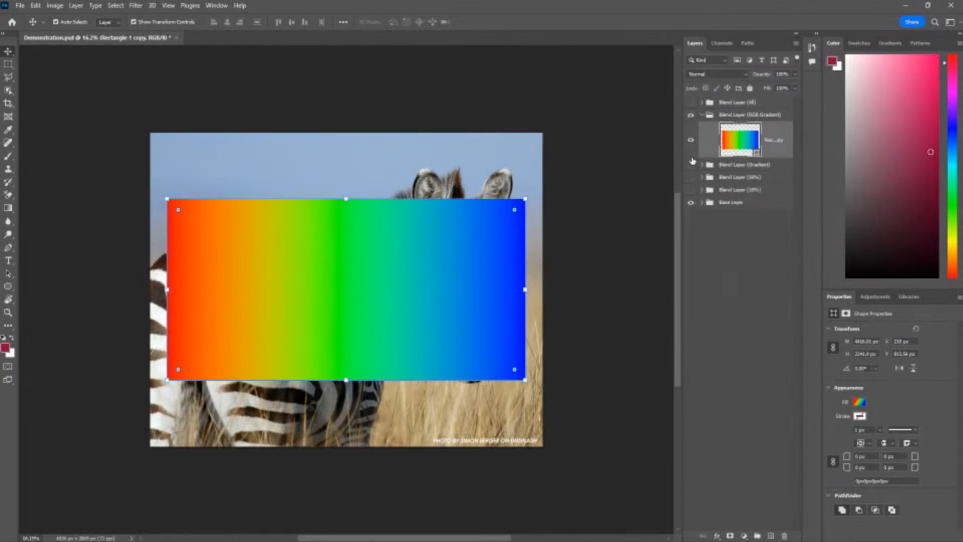
pyautogui.click(702, 115)
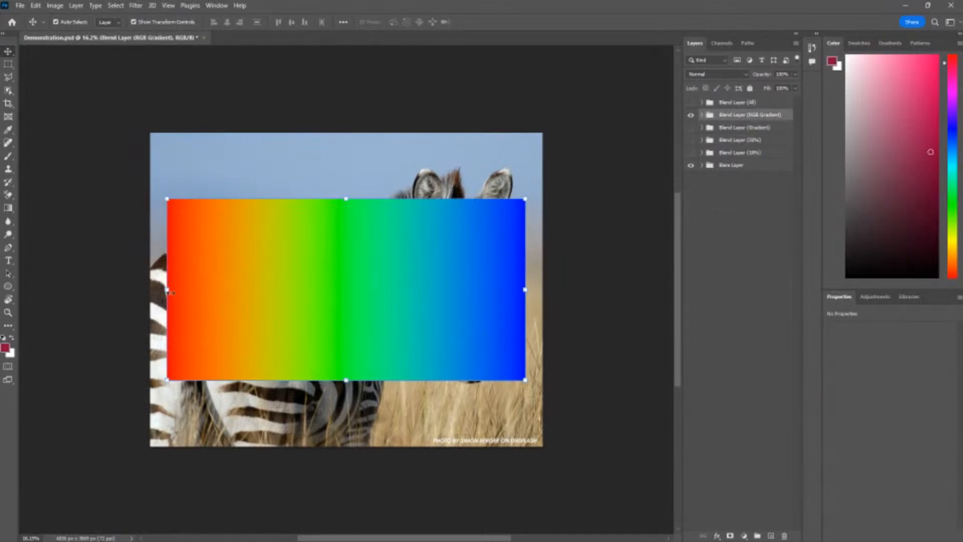
pyautogui.click(490, 97)
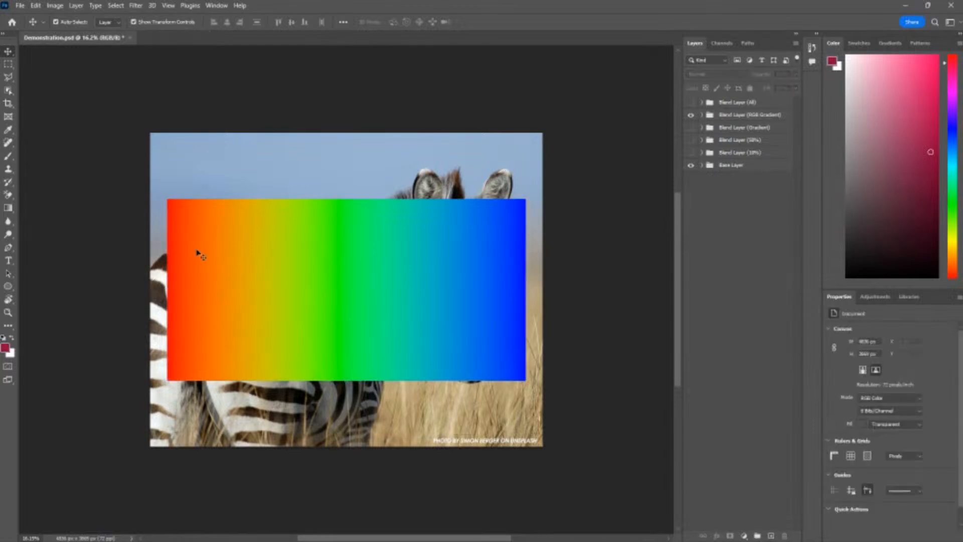
# Add an empty layer above the Blend Layer (All) group and switch to the Brush tool
pyautogui.click(741, 104)
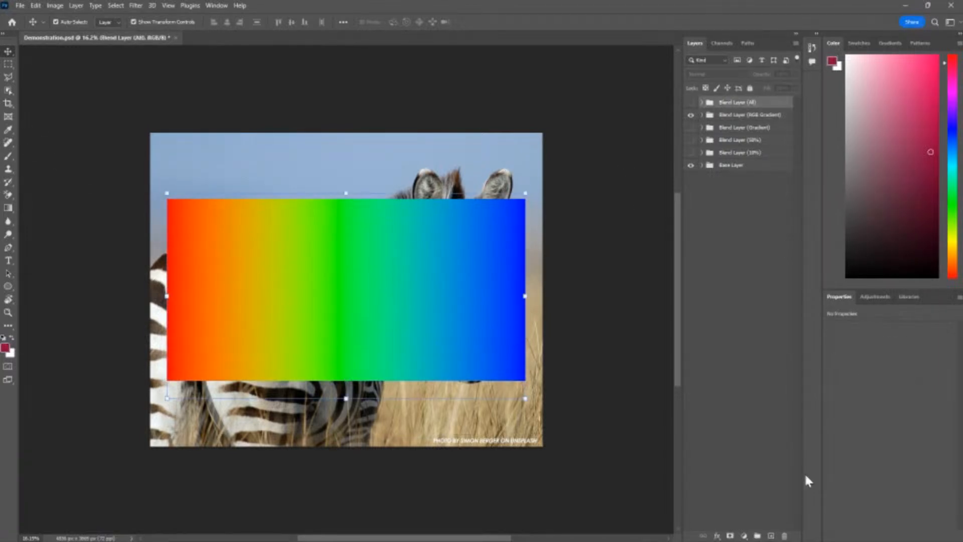
pyautogui.click(772, 535)
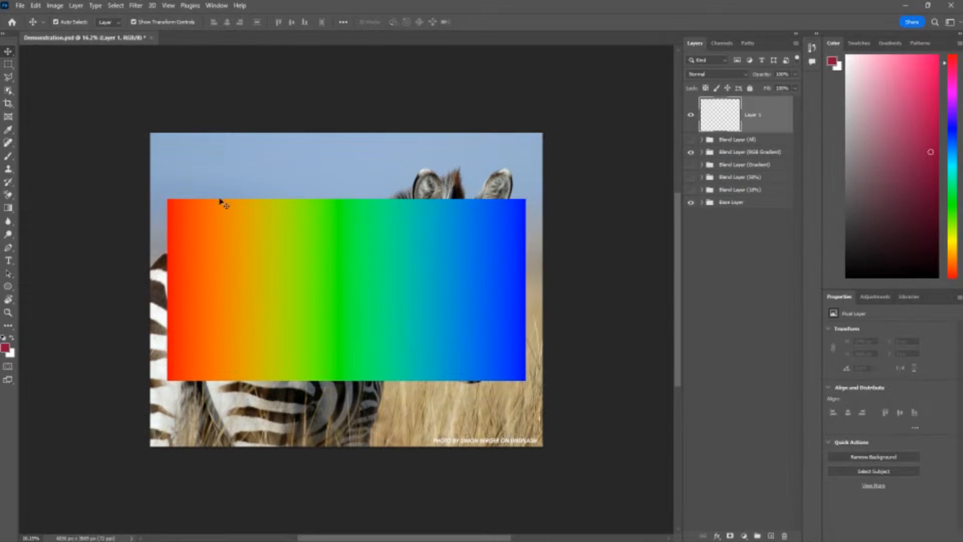
pyautogui.press('b')
# Paint a freehand circle where the gradient's red edge meets the zebra's back, and undo the stroke
pyautogui.scroll(5, 175, 266)
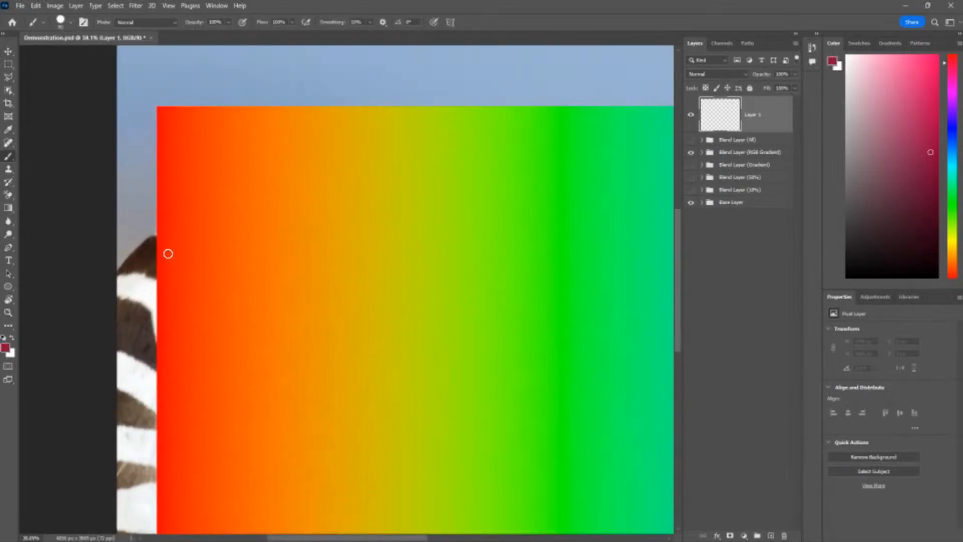
pyautogui.scroll(-1, 162, 228)
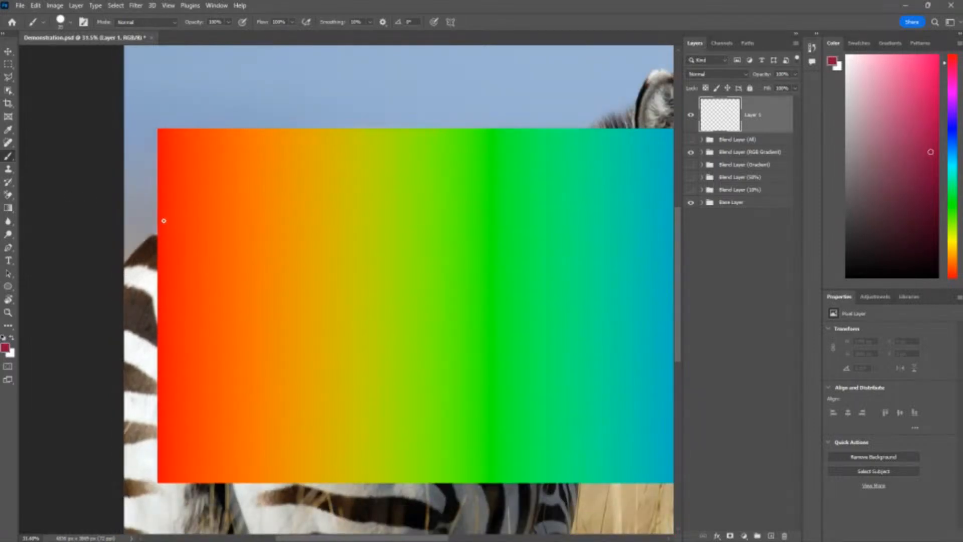
pyautogui.moveTo(164, 221)
pyautogui.mouseDown()
pyautogui.moveTo(131, 256)
pyautogui.moveTo(141, 279)
pyautogui.moveTo(177, 292)
pyautogui.moveTo(190, 255)
pyautogui.moveTo(149, 224)
pyautogui.mouseUp()
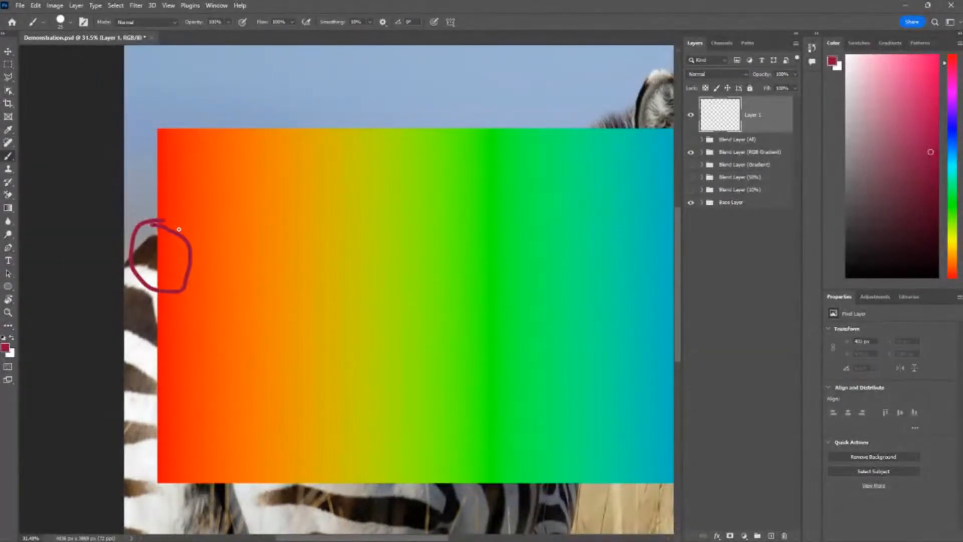
pyautogui.hotkey('ctrl', 'z')
# Paint a freehand dark red circle around the zebra's forelock where it meets the gradient's upper edge
pyautogui.moveTo(180, 280); pyautogui.dragTo(109, 174)
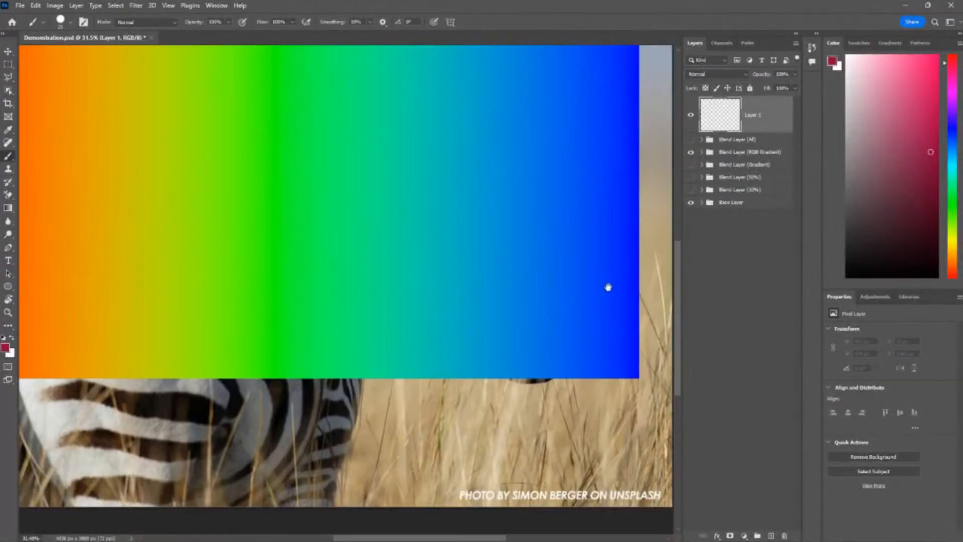
pyautogui.moveTo(608, 286); pyautogui.dragTo(497, 478)
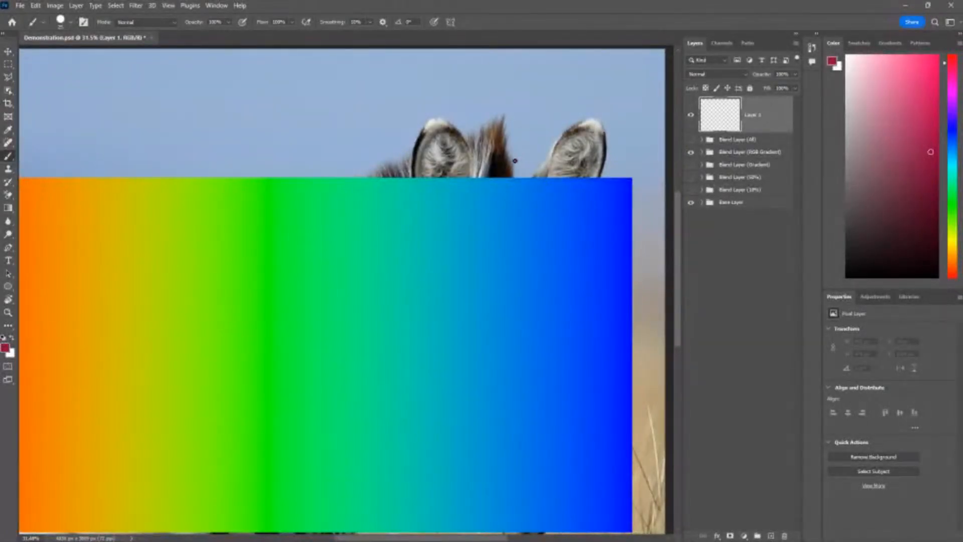
pyautogui.moveTo(514, 160)
pyautogui.mouseDown()
pyautogui.moveTo(504, 206)
pyautogui.moveTo(541, 179)
pyautogui.moveTo(523, 164)
pyautogui.mouseUp()
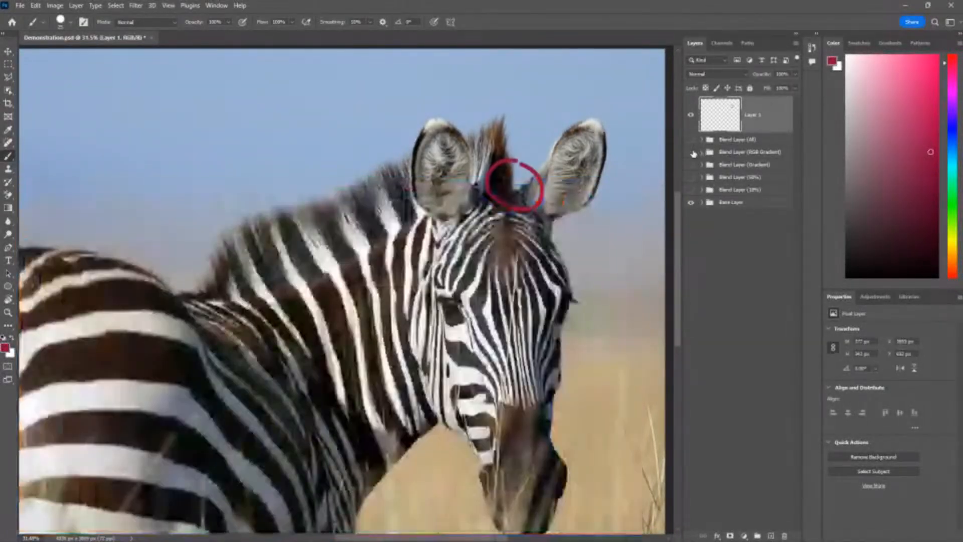
# Compare the circled area with the Blend Layer (RGB Gradient) group hidden and shown, and inspect it up close
pyautogui.click(691, 152)
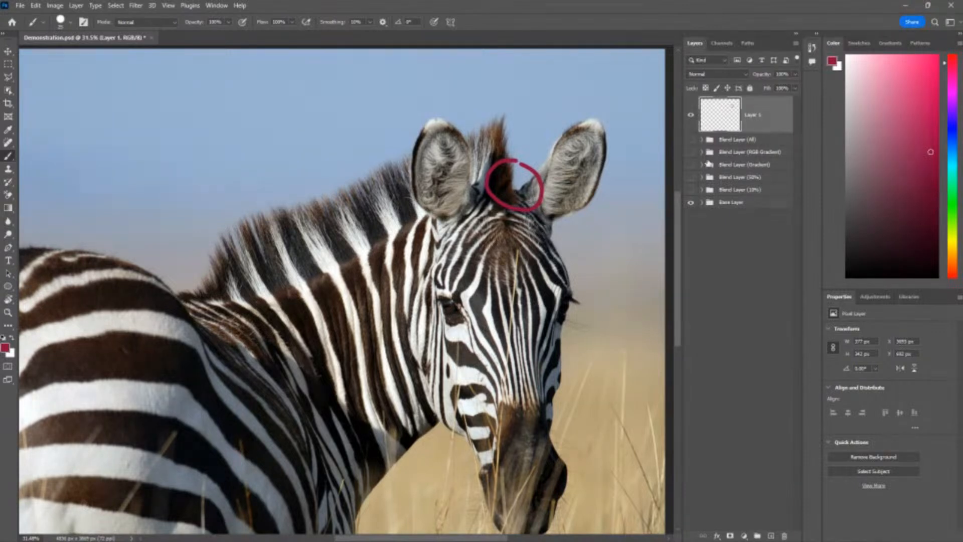
pyautogui.click(690, 152)
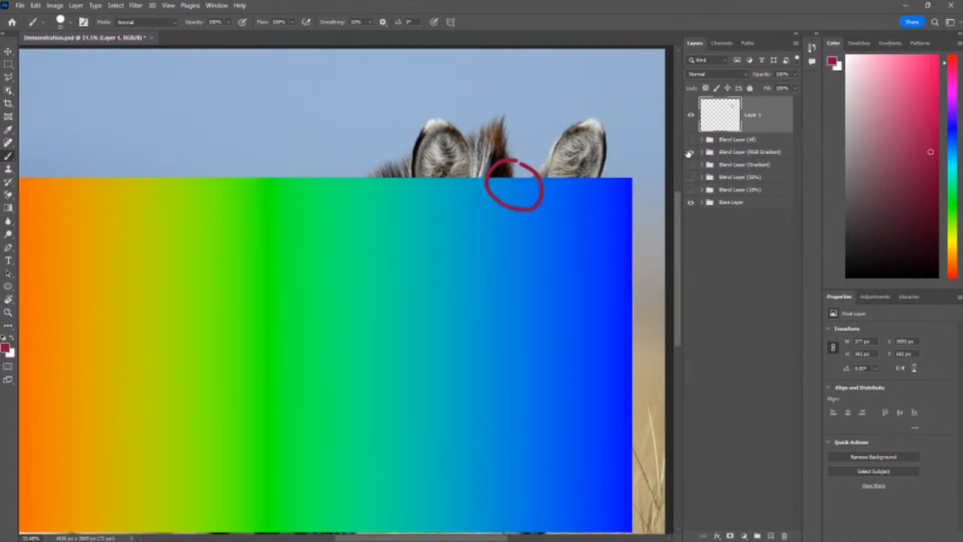
pyautogui.hscroll(5, 502, 181)
pyautogui.scroll(1, 501, 181)
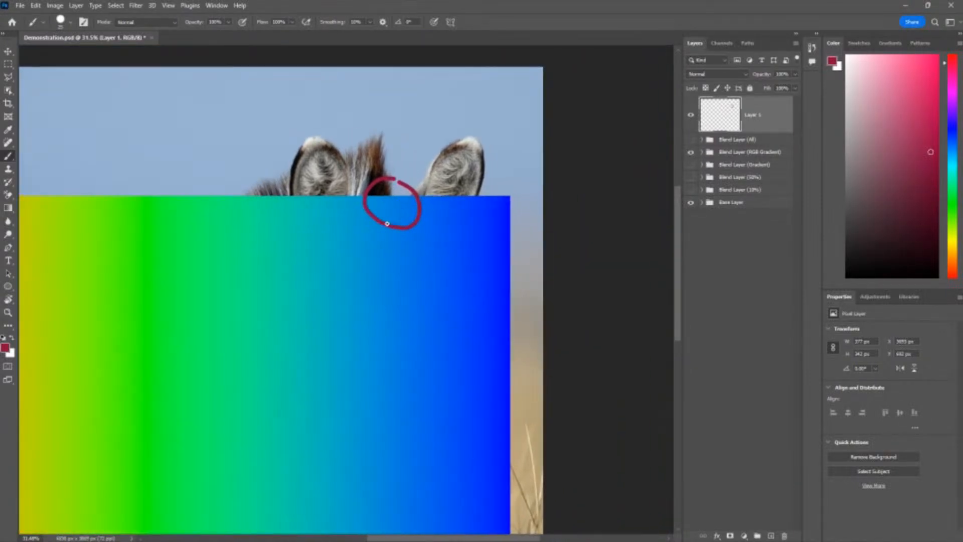
pyautogui.scroll(5, 401, 201)
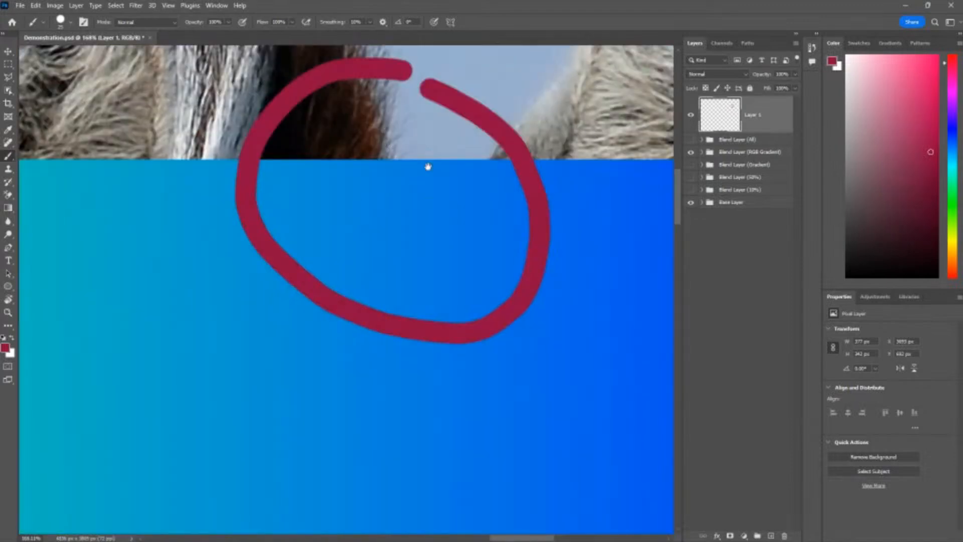
# Select the Blend Layer (RGB Gradient) group, toggle its visibility for comparison, and set its blend mode to Subtract
pyautogui.scroll(1, 428, 166)
pyautogui.click(731, 153)
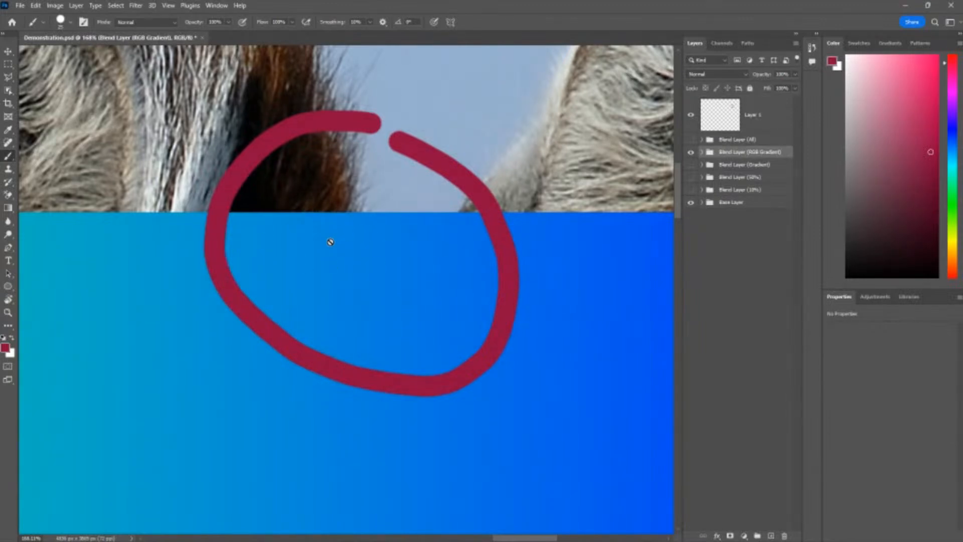
pyautogui.click(690, 153)
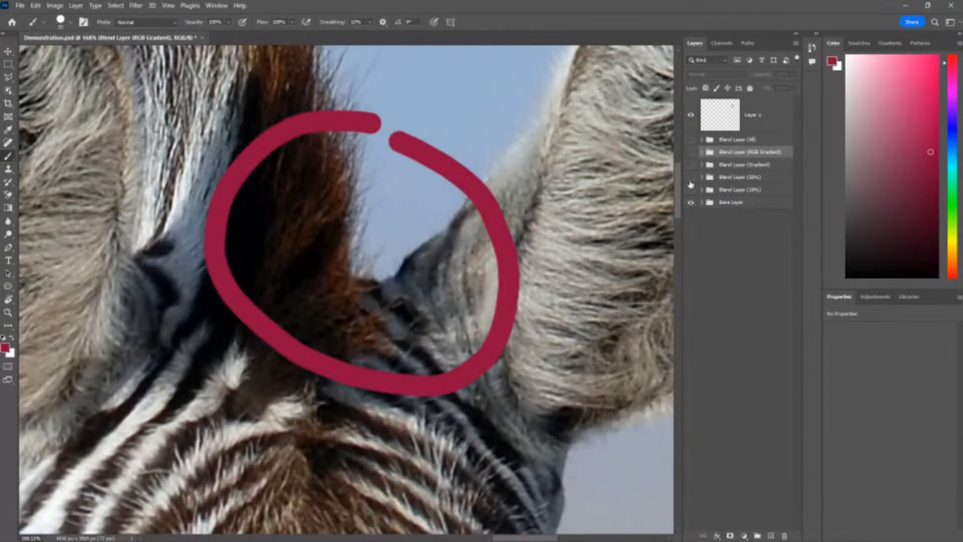
pyautogui.click(691, 151)
pyautogui.click(715, 74)
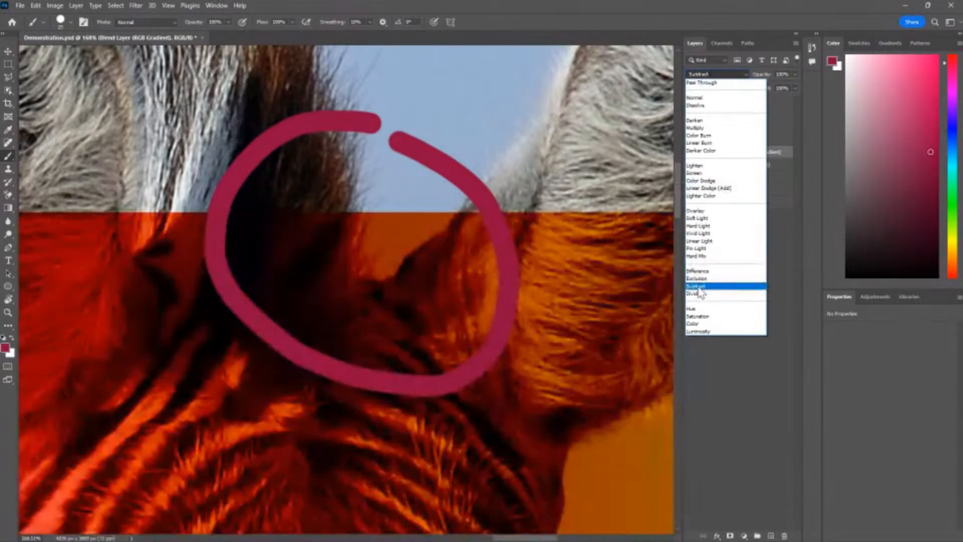
pyautogui.click(697, 285)
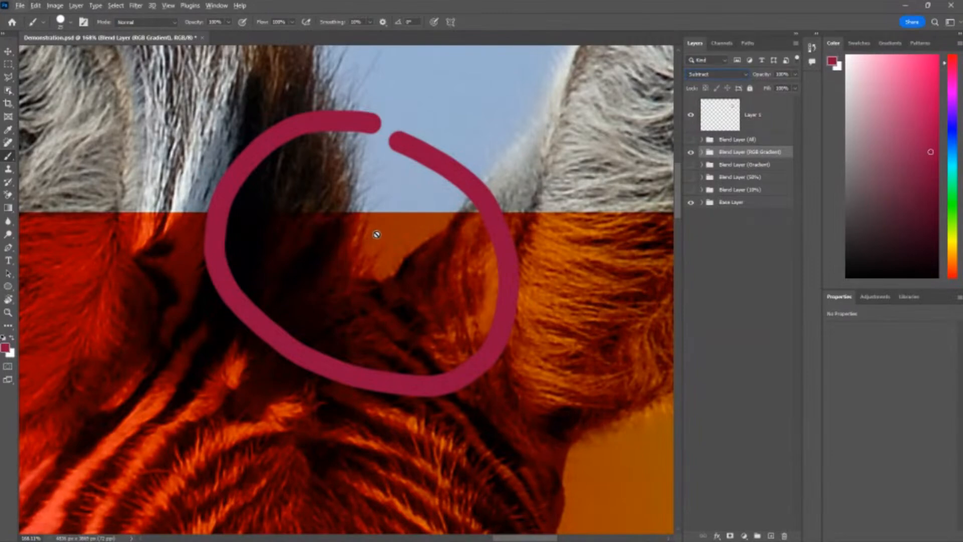
# Select the zebra photo layer with the Move tool and examine the dark fur between the ears inside the circled area
pyautogui.click(9, 52)
pyautogui.click(446, 108)
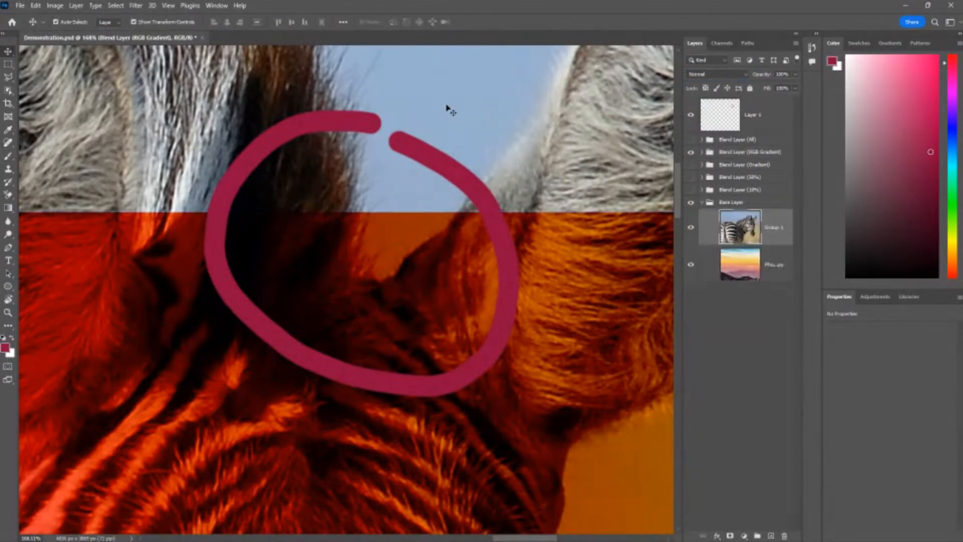
pyautogui.scroll(-3, 381, 280)
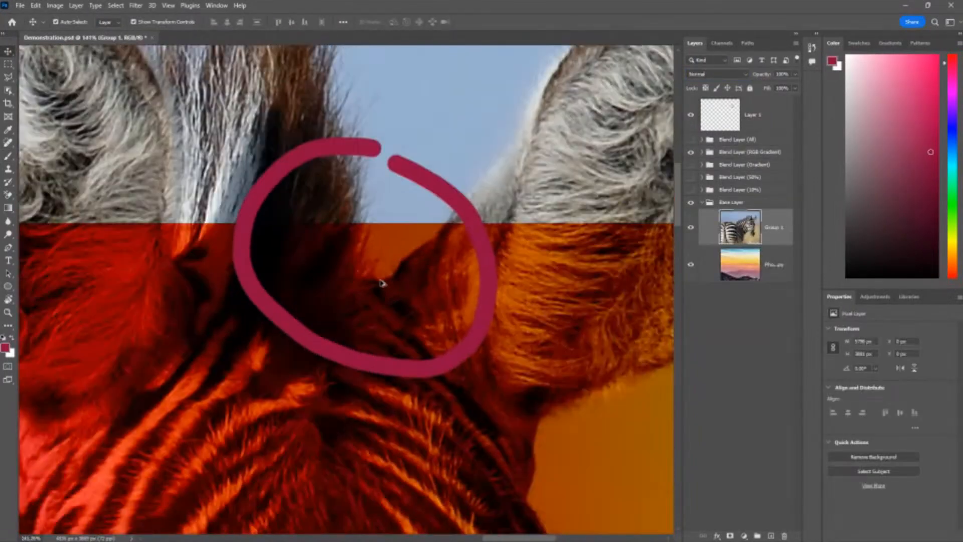
pyautogui.scroll(3, 381, 279)
pyautogui.scroll(4, 381, 279)
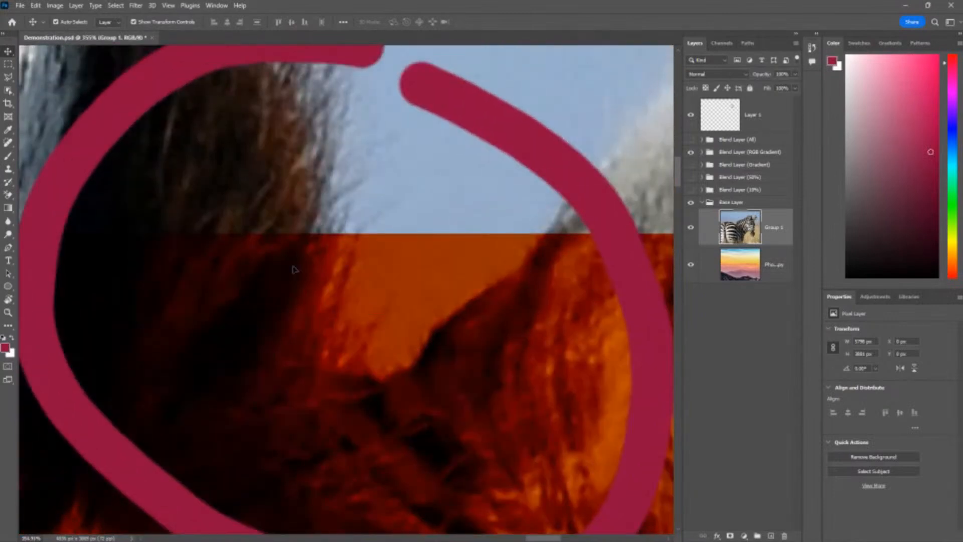
pyautogui.scroll(-4, 328, 288)
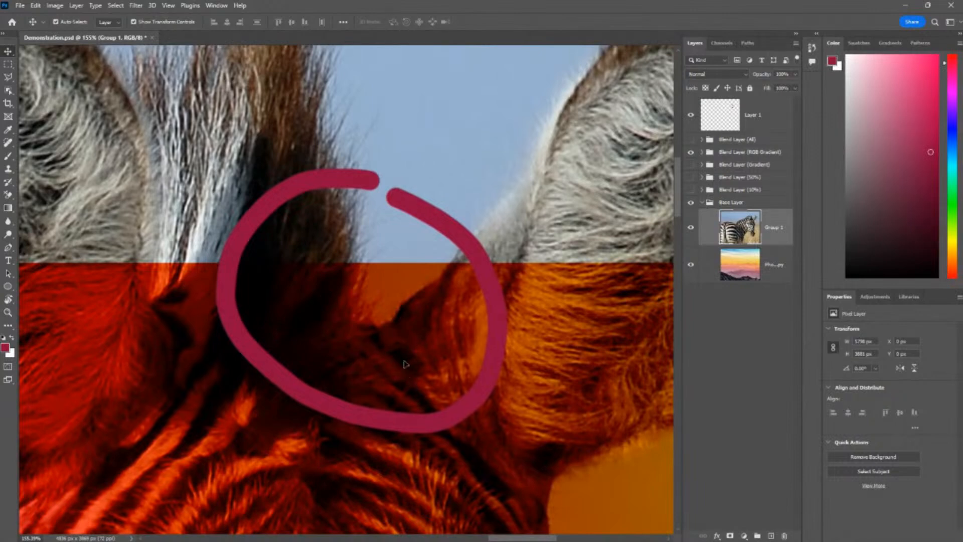
pyautogui.press('b')
pyautogui.moveTo(413, 332)
pyautogui.mouseDown()
pyautogui.moveTo(374, 378)
pyautogui.moveTo(416, 334)
pyautogui.mouseUp()
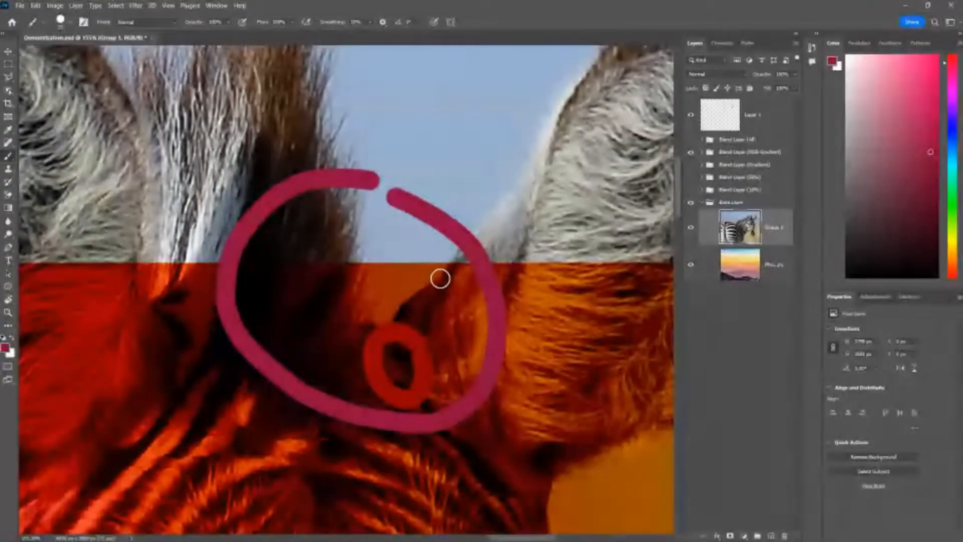
pyautogui.moveTo(440, 279); pyautogui.dragTo(440, 279)
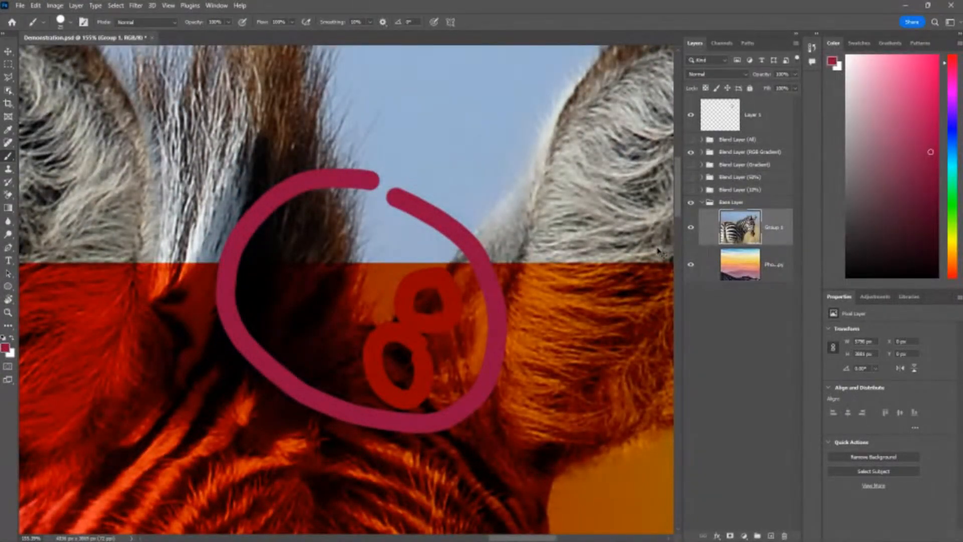
pyautogui.hotkey('ctrl', 'z')
pyautogui.hotkey('ctrl', 'z')
pyautogui.hotkey('ctrl', 'z')
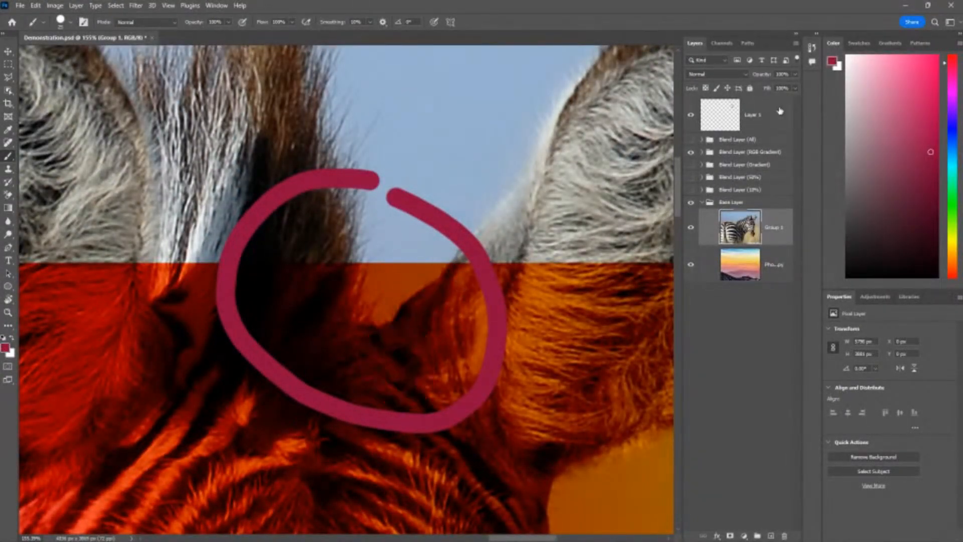
# Brush loops around the dark fur areas inside the large circle on Layer 1, and hide that layer
pyautogui.moveTo(445, 290)
pyautogui.mouseDown()
pyautogui.moveTo(393, 311)
pyautogui.moveTo(427, 321)
pyautogui.moveTo(435, 411)
pyautogui.moveTo(372, 333)
pyautogui.mouseUp()
pyautogui.moveTo(280, 221)
pyautogui.mouseDown()
pyautogui.moveTo(240, 245)
pyautogui.moveTo(252, 345)
pyautogui.moveTo(300, 249)
pyautogui.moveTo(247, 231)
pyautogui.mouseUp()
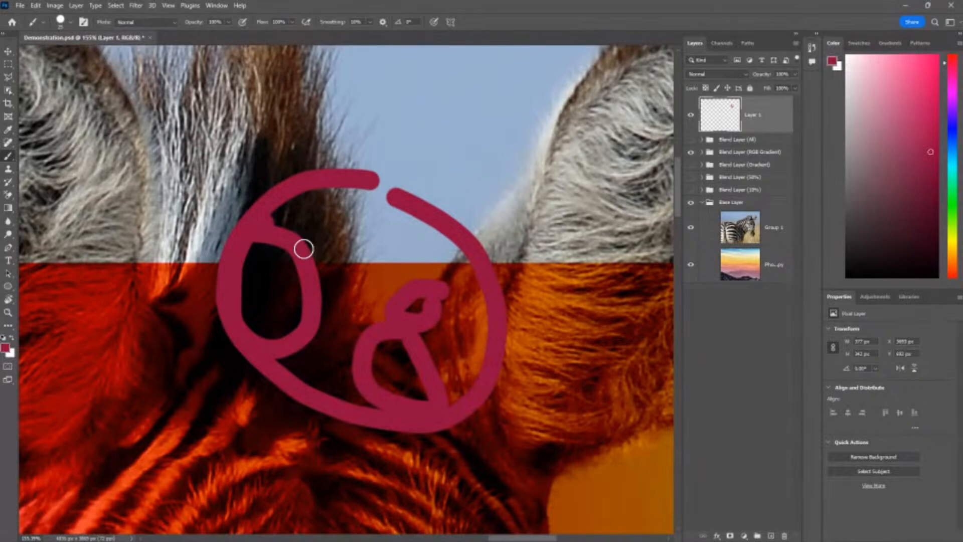
pyautogui.click(690, 203)
pyautogui.click(690, 202)
pyautogui.click(691, 115)
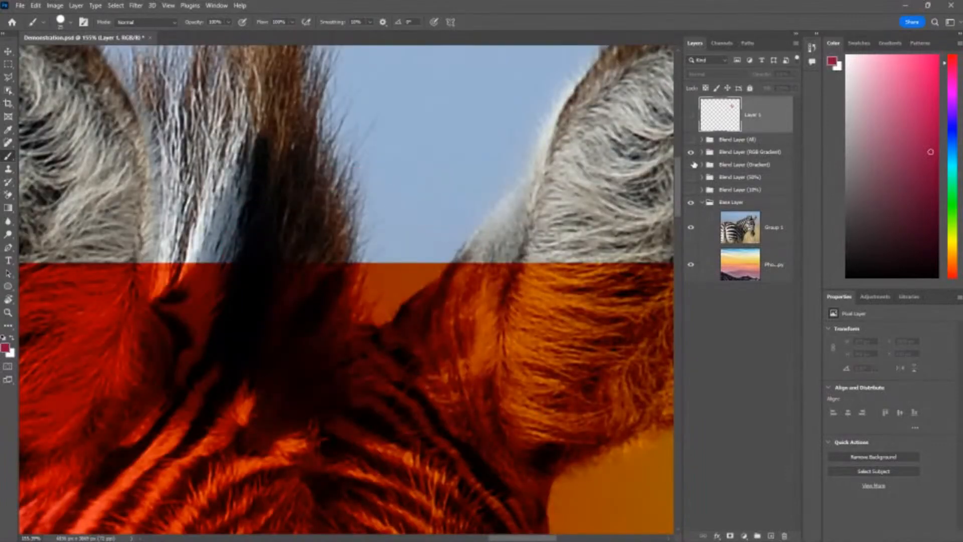
# Toggle the Blend Layer (RGB Gradient) group off and on for comparison, set its blend mode to Normal, and fit the image in view
pyautogui.click(691, 152)
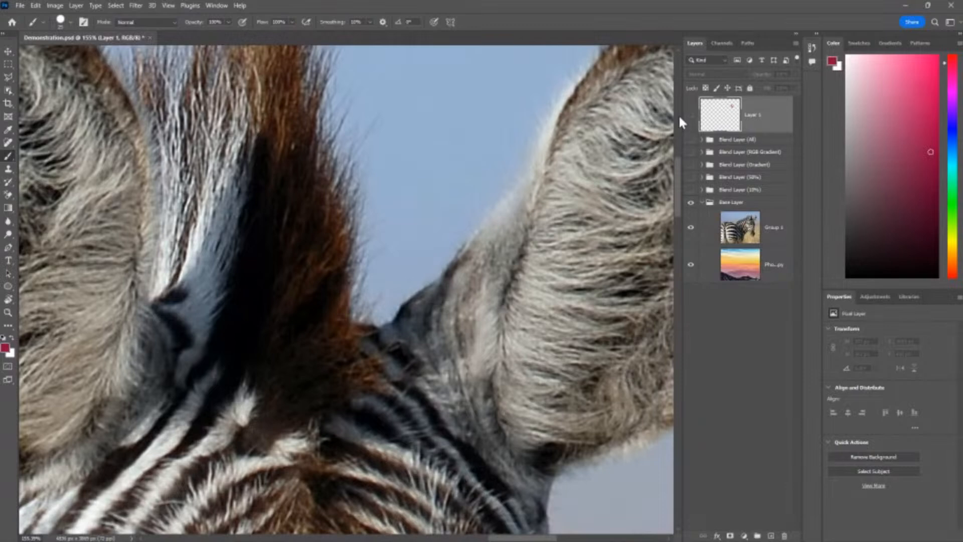
pyautogui.click(727, 178)
pyautogui.click(724, 153)
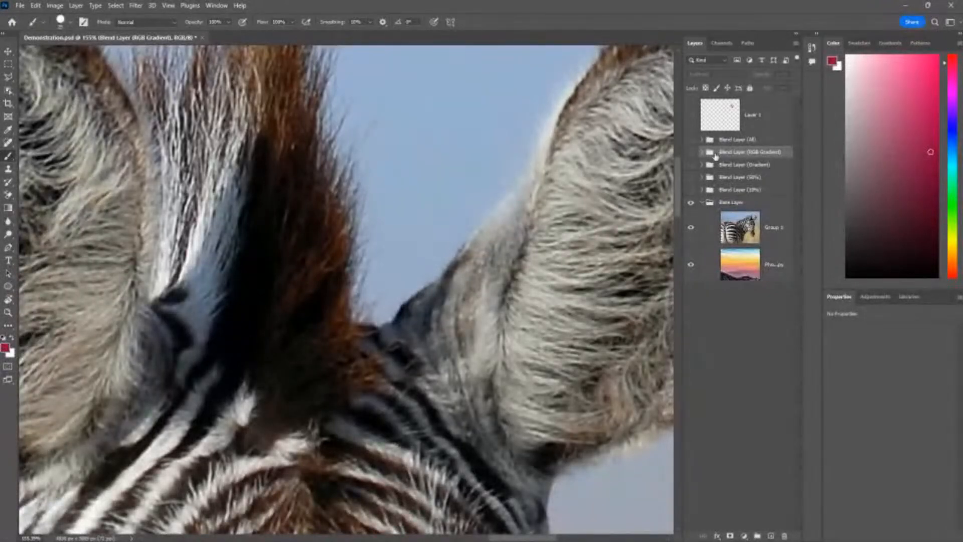
pyautogui.click(690, 152)
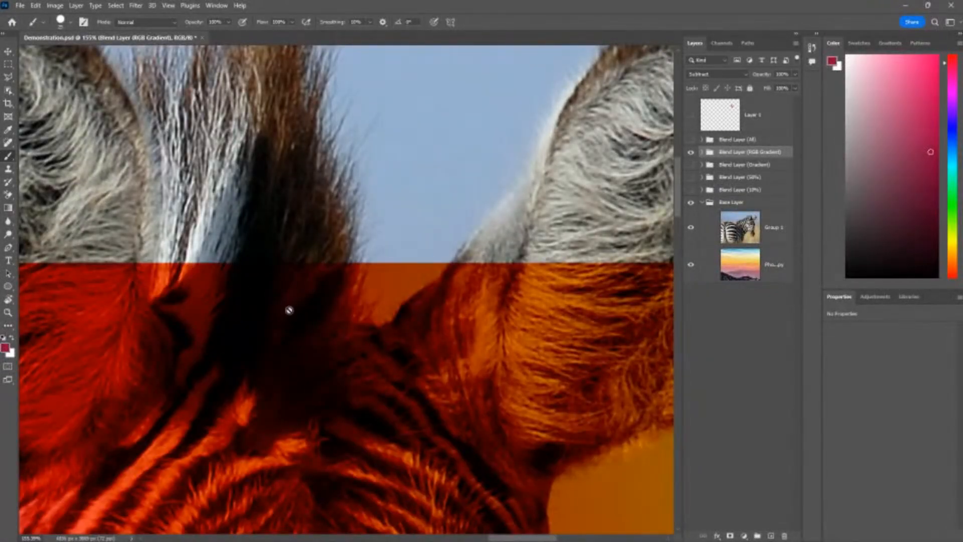
pyautogui.click(702, 74)
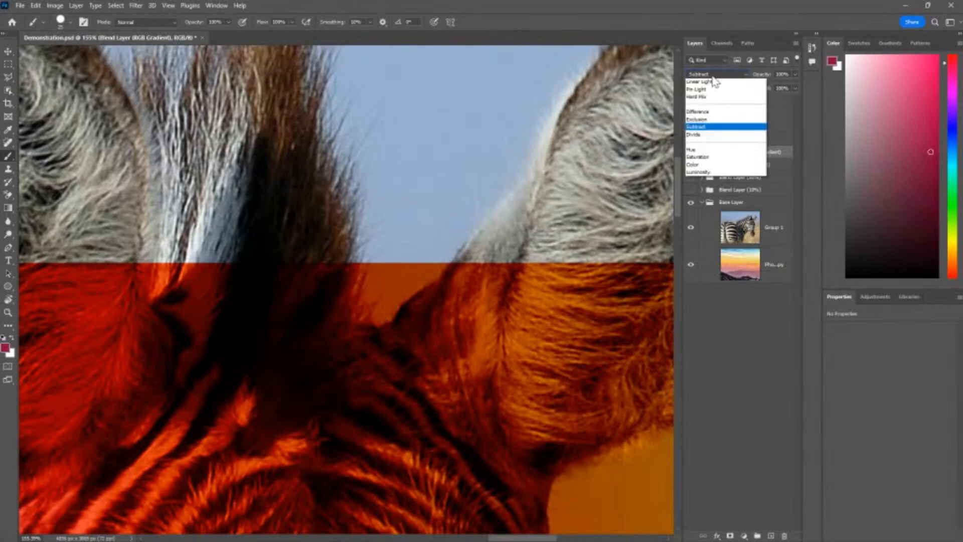
pyautogui.click(702, 100)
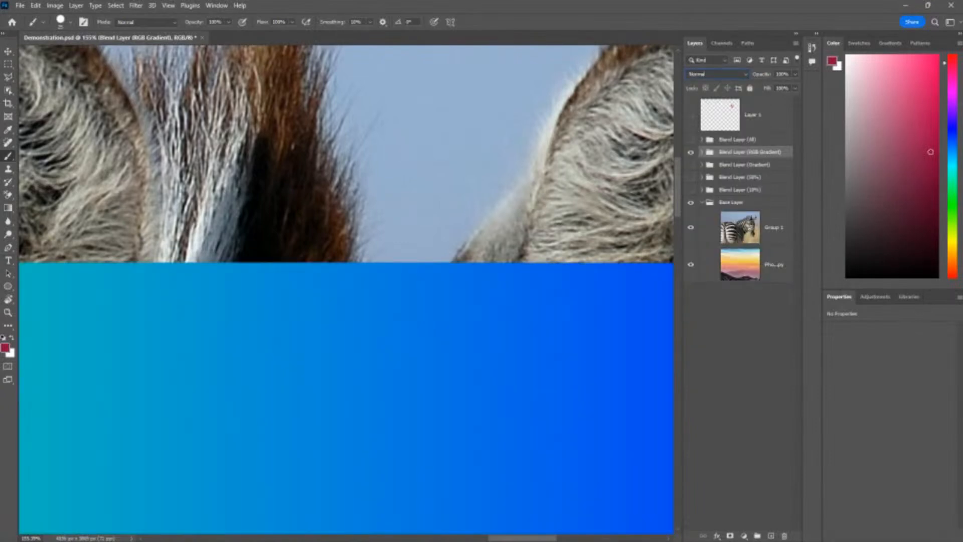
pyautogui.hotkey('ctrl', '0')
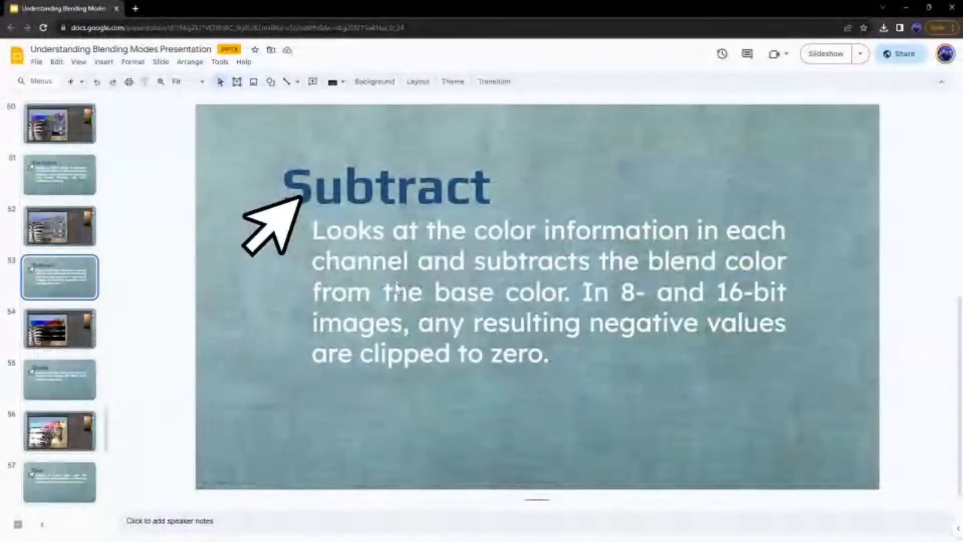
# Switch to the Understanding Blending Modes presentation in Google Slides and display the Divide slide
pyautogui.click(69, 373)
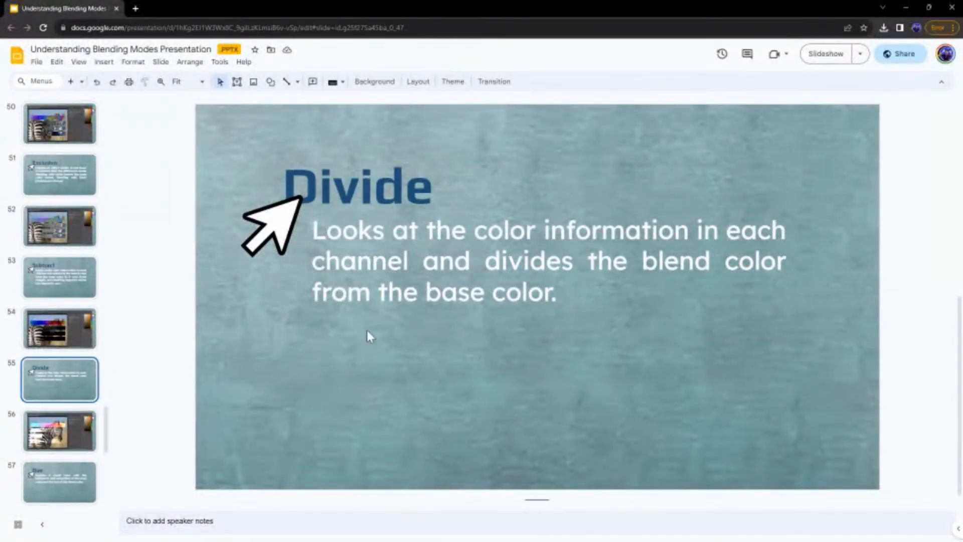
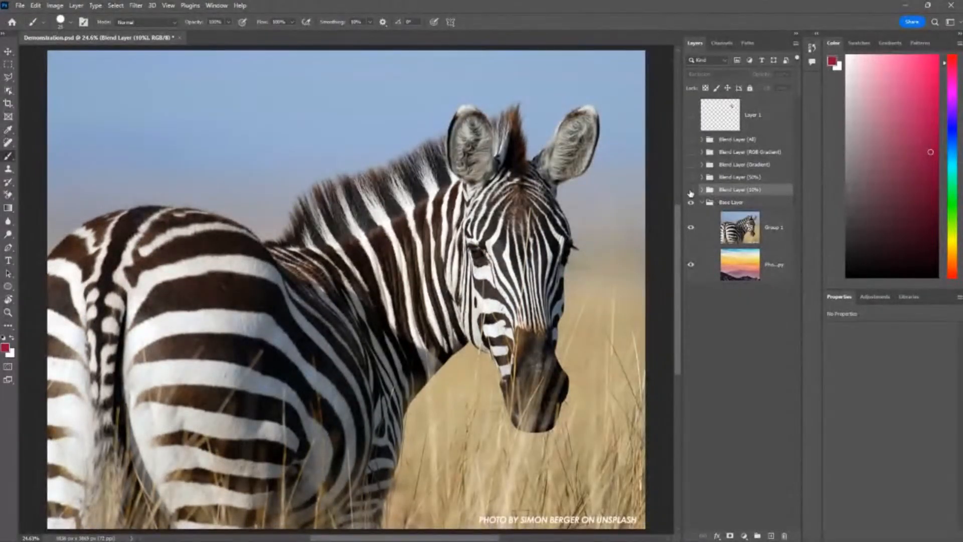
# Collapse the Base Layer group, show Blend Layer (10%) with its blend mode set to Divide, and toggle its visibility to compare
pyautogui.click(701, 202)
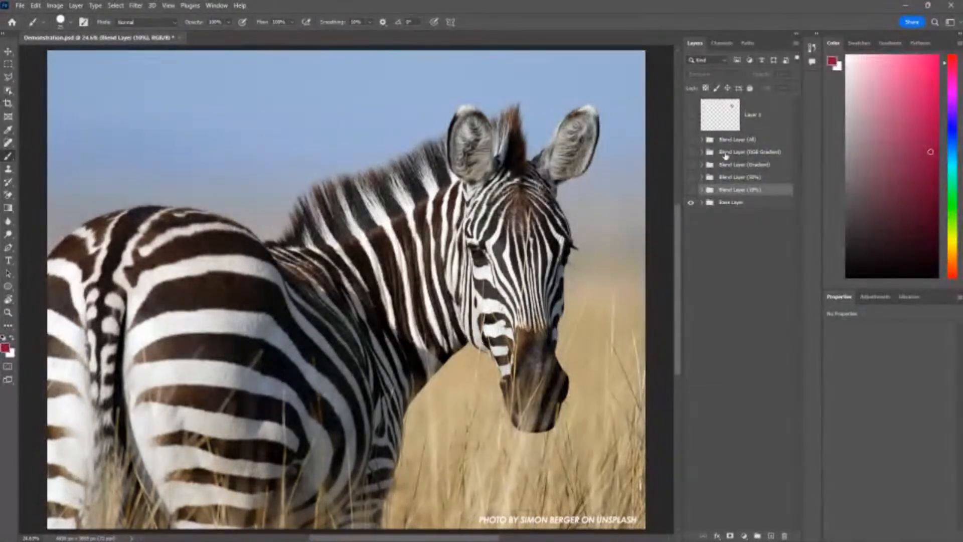
pyautogui.click(690, 190)
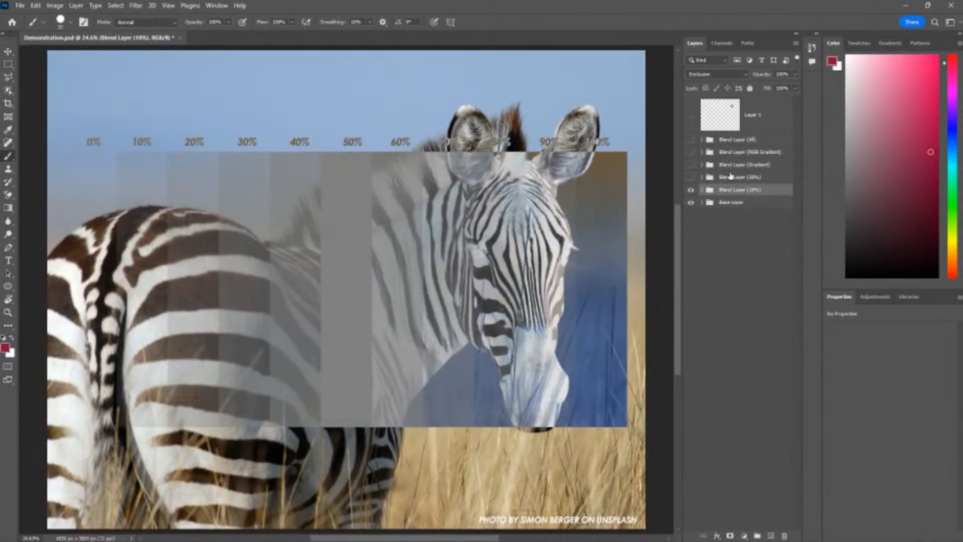
pyautogui.click(714, 75)
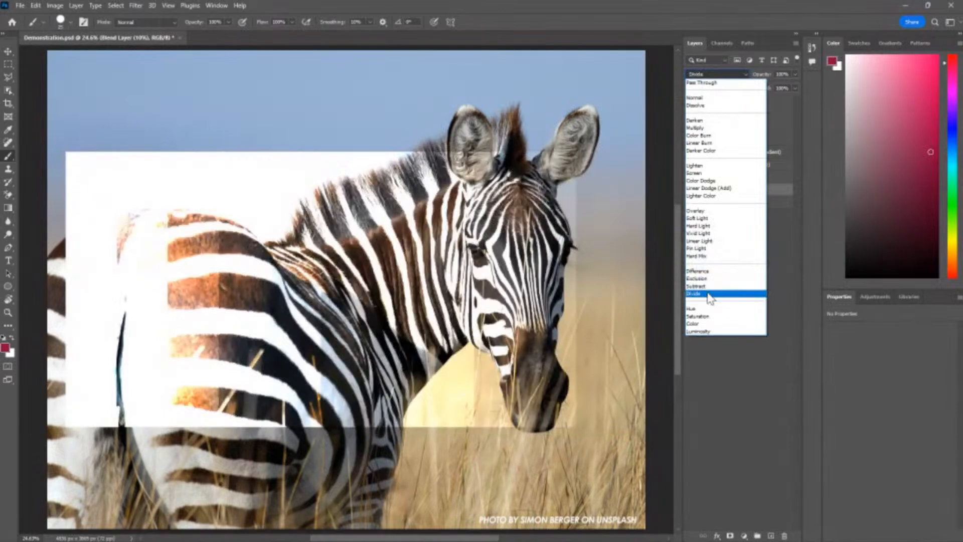
pyautogui.click(710, 296)
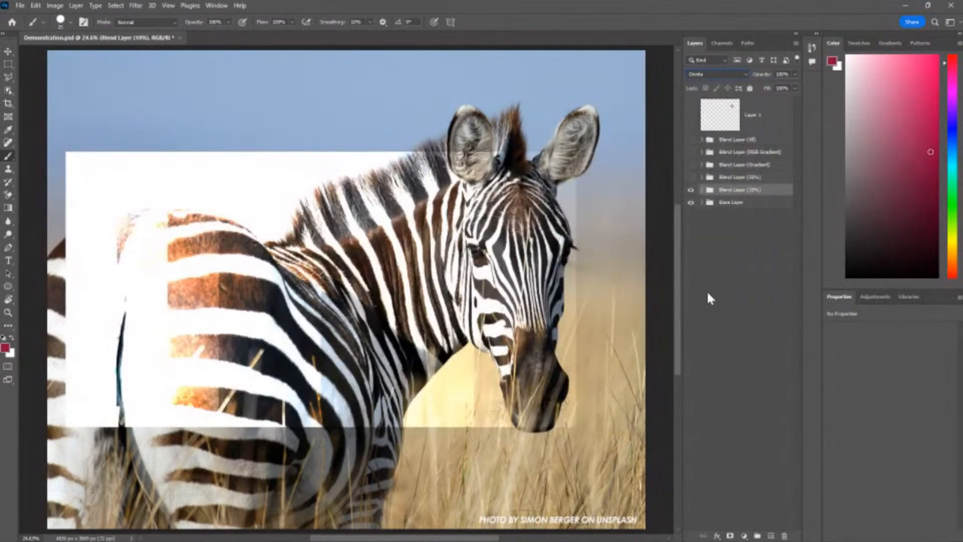
pyautogui.click(691, 190)
pyautogui.click(691, 190)
# Expand the Blend Layer (10%) group, compare the image with and without it, and set its blend mode to Normal
pyautogui.click(701, 190)
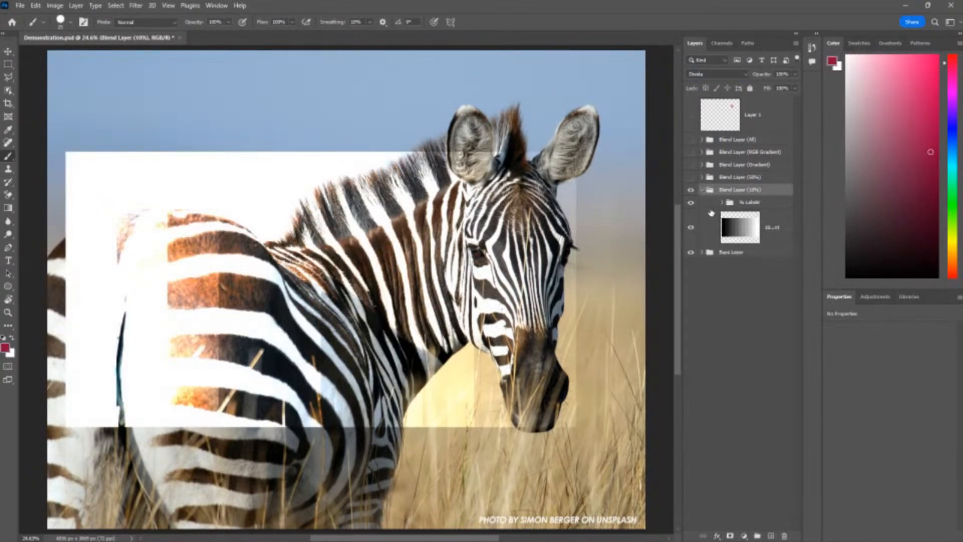
pyautogui.click(709, 206)
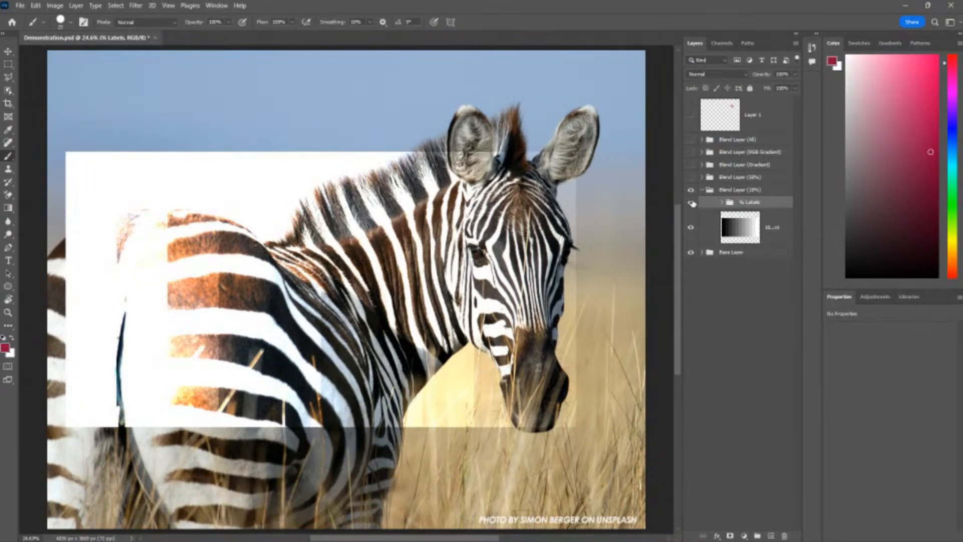
pyautogui.click(691, 190)
pyautogui.click(691, 190)
pyautogui.click(702, 193)
pyautogui.click(714, 74)
pyautogui.click(702, 93)
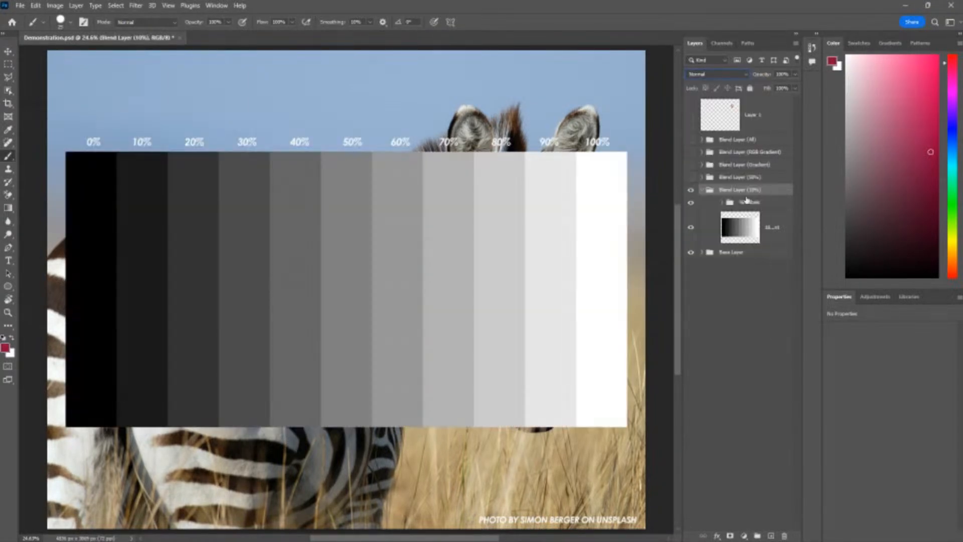
# Inspect the % Labels group with the Move tool, select its 0% text label, and collapse the group again
pyautogui.click(728, 203)
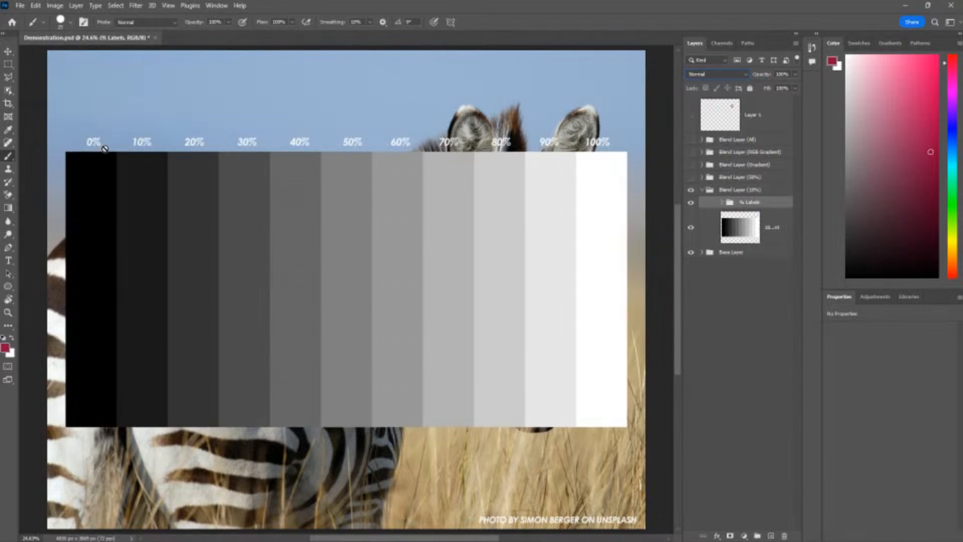
pyautogui.click(8, 50)
pyautogui.scroll(4, 93, 151)
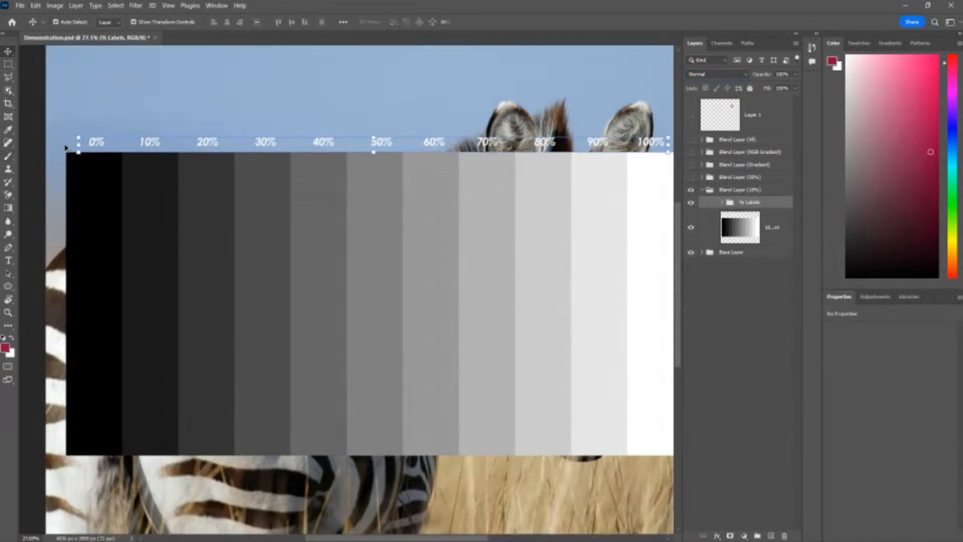
pyautogui.scroll(-4, 95, 171)
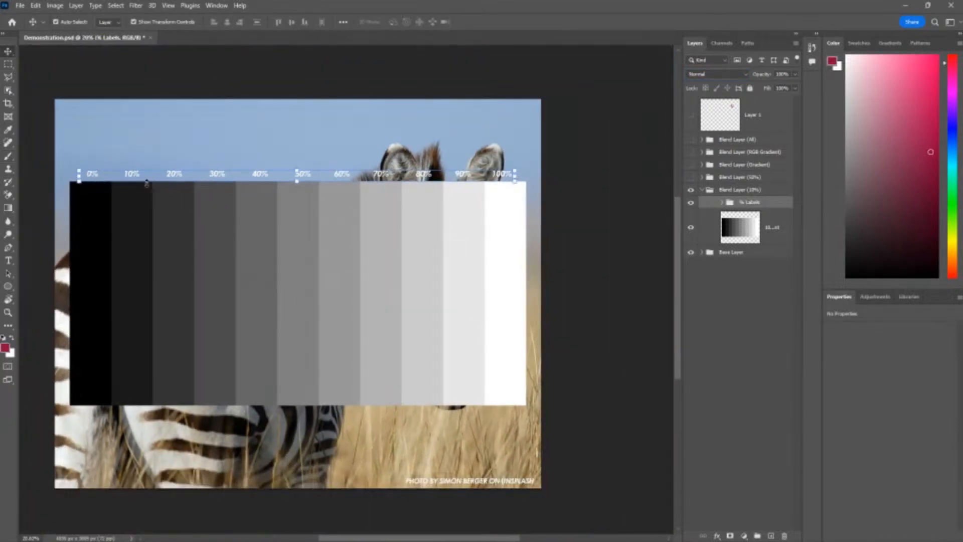
pyautogui.click(94, 176)
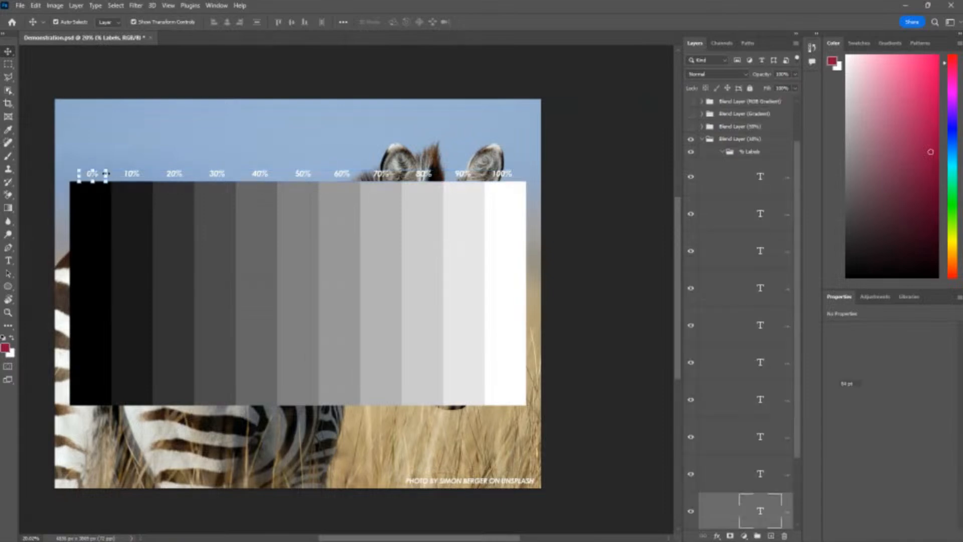
pyautogui.click(721, 151)
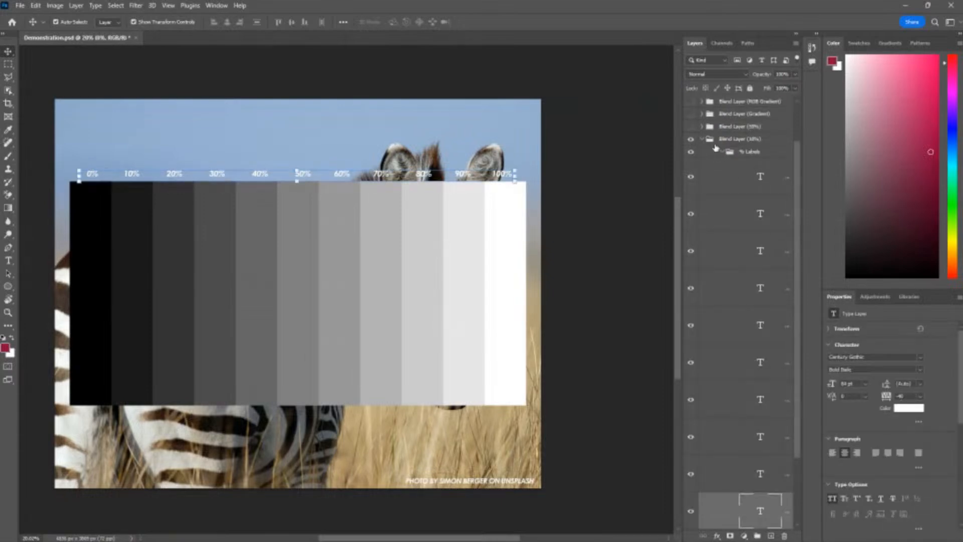
# Set the Blend Layer (10%) group's blend mode to Divide and check its % Labels group against the zebra photo
pyautogui.click(724, 190)
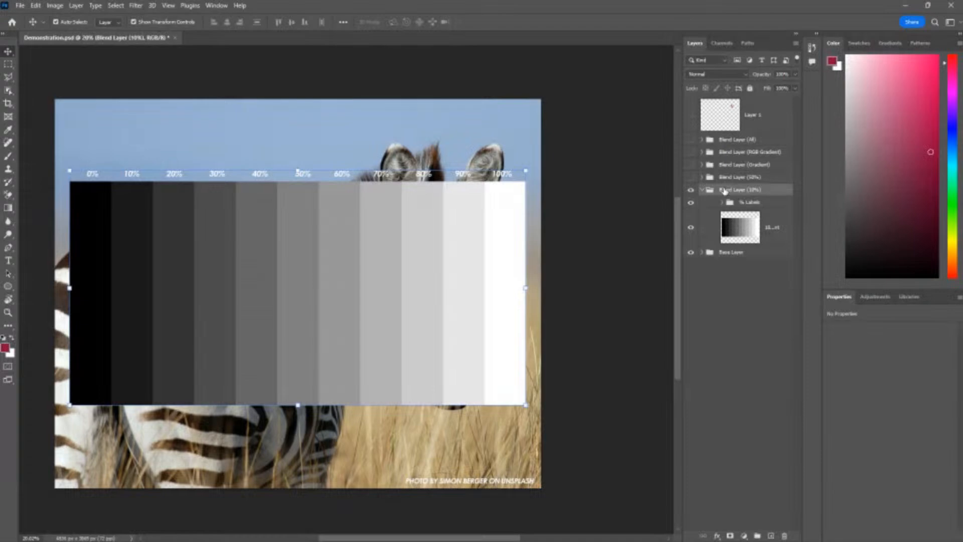
pyautogui.click(710, 75)
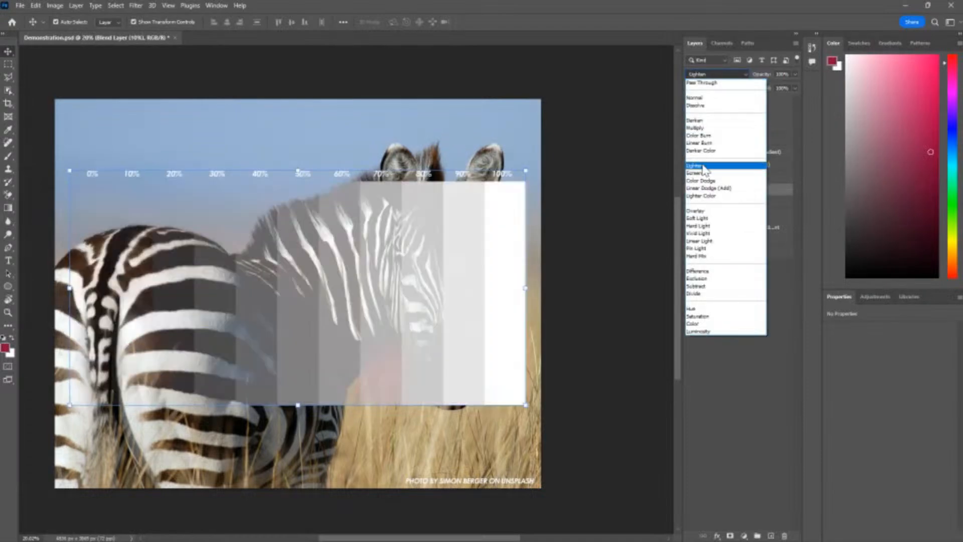
pyautogui.press('Escape')
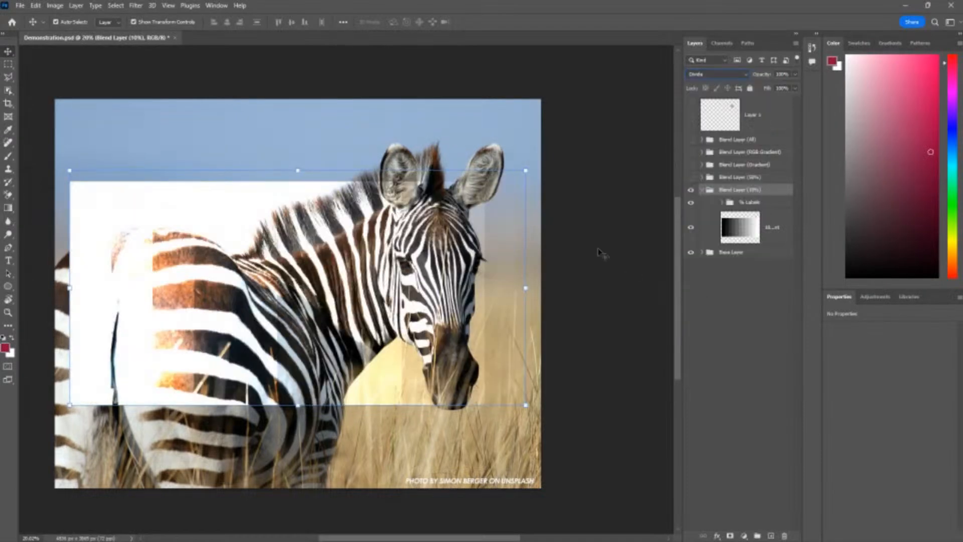
pyautogui.click(597, 254)
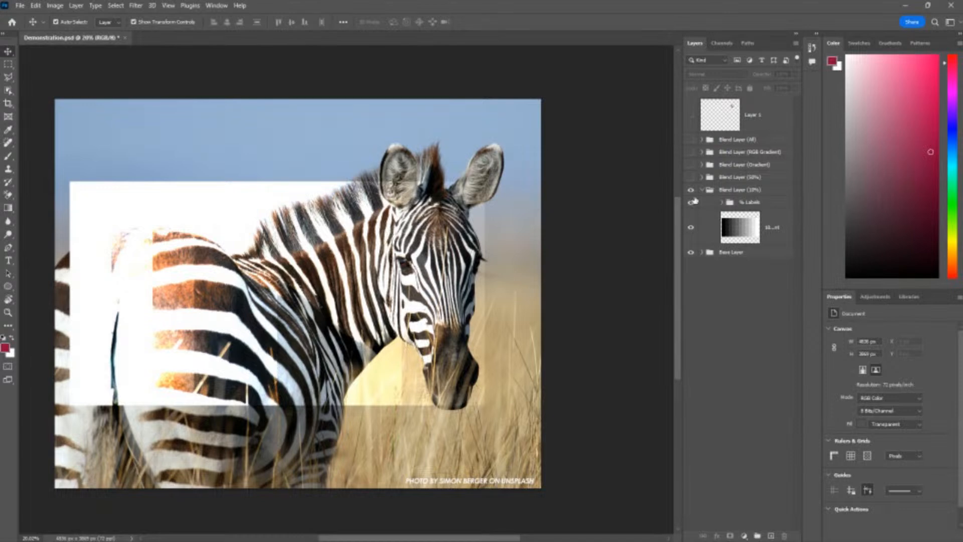
pyautogui.click(745, 202)
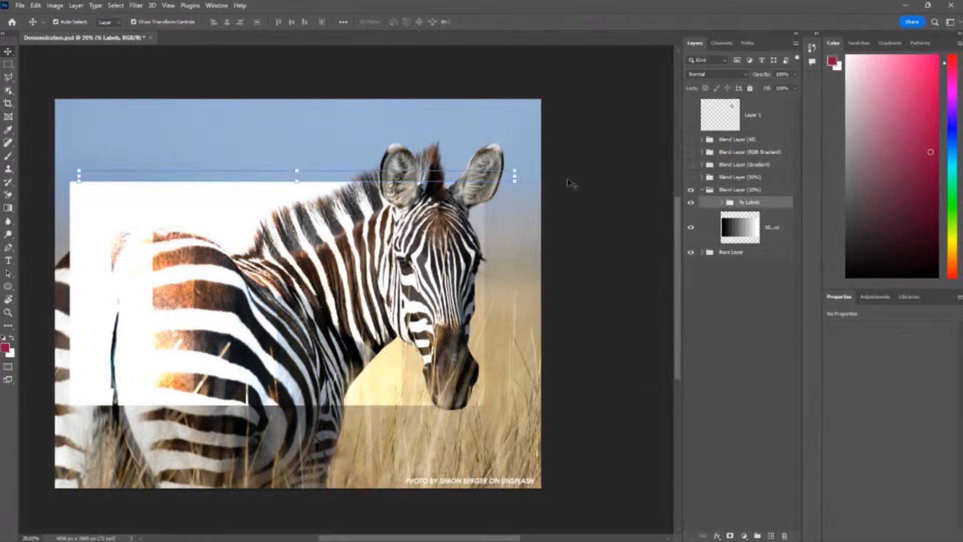
pyautogui.click(617, 228)
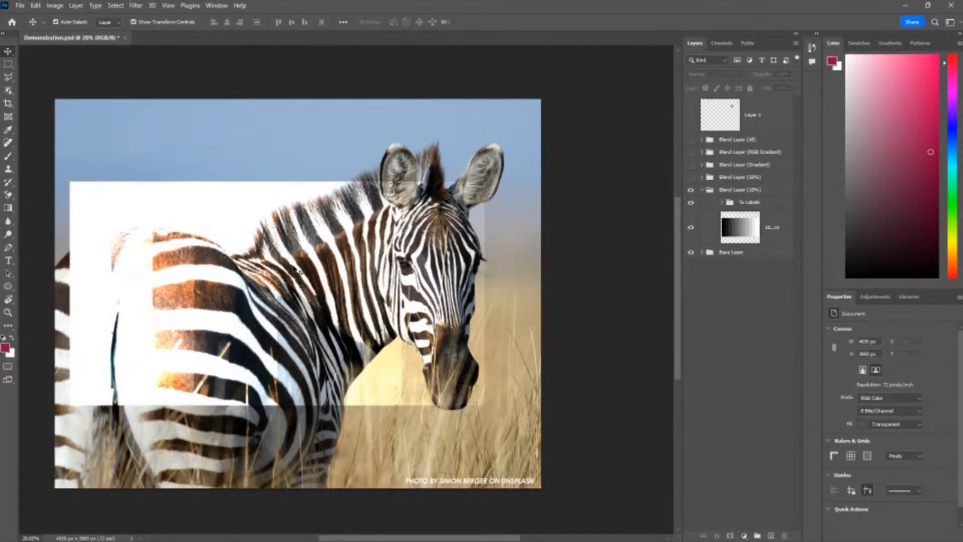
pyautogui.scroll(4, 164, 269)
pyautogui.scroll(-4, 164, 232)
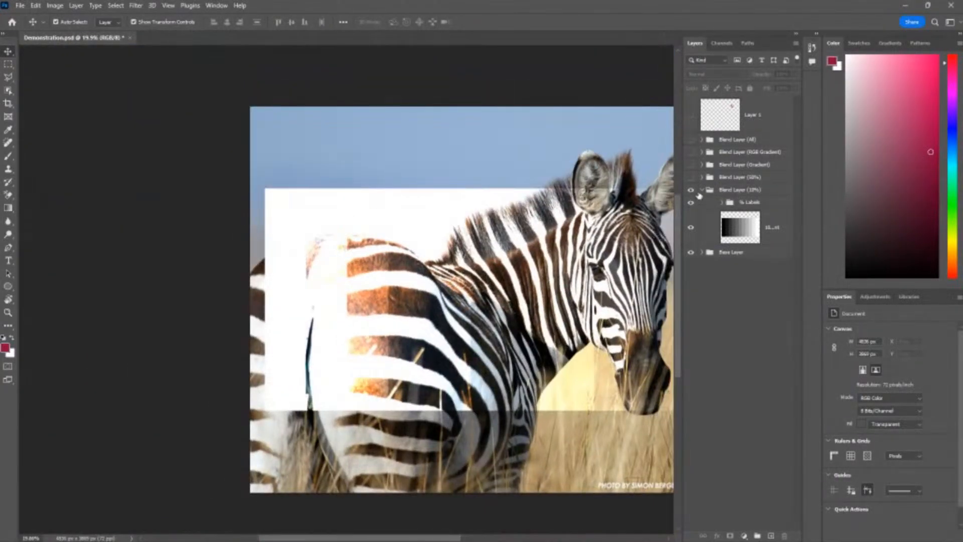
# Switch Blend Layer (10%) to Normal to view its dark grayscale steps, and return it to Divide for comparison
pyautogui.click(723, 195)
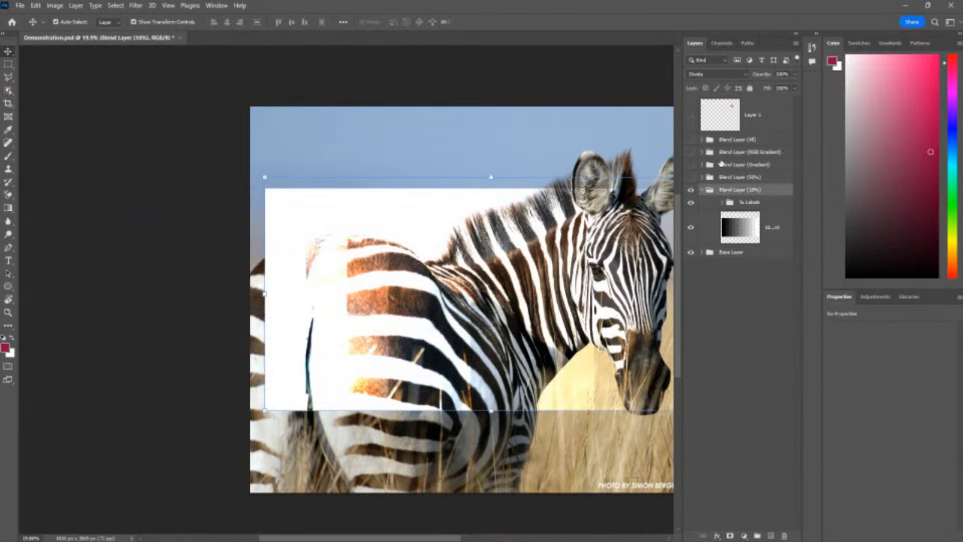
pyautogui.click(702, 74)
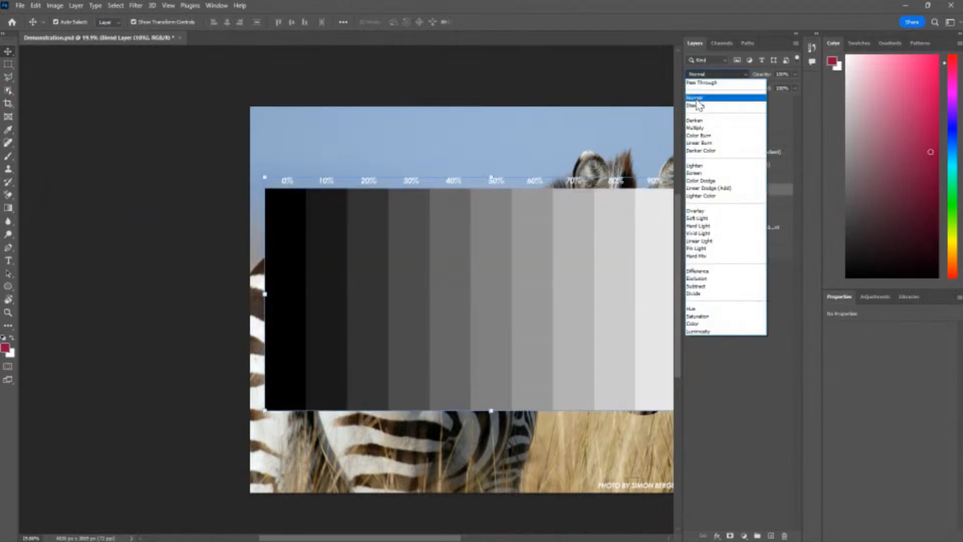
pyautogui.click(697, 99)
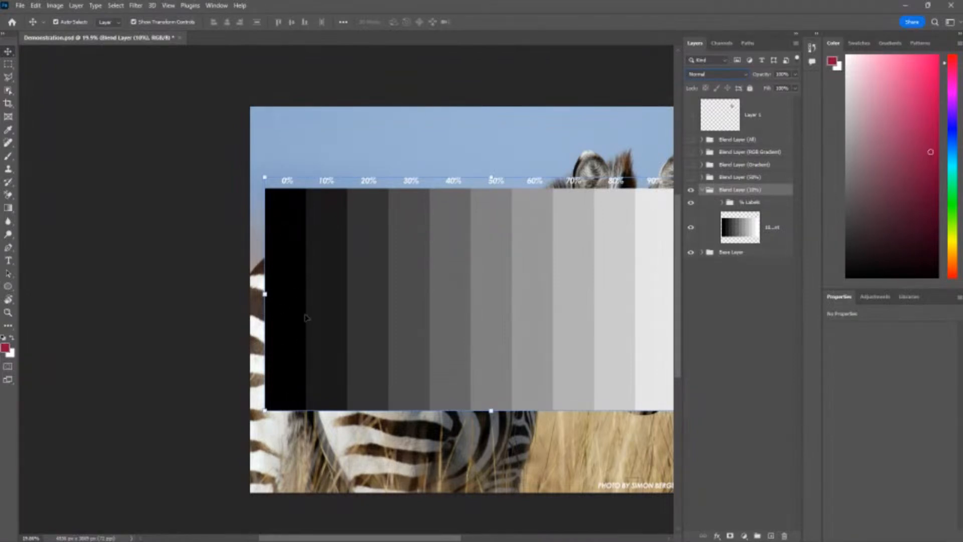
pyautogui.click(702, 73)
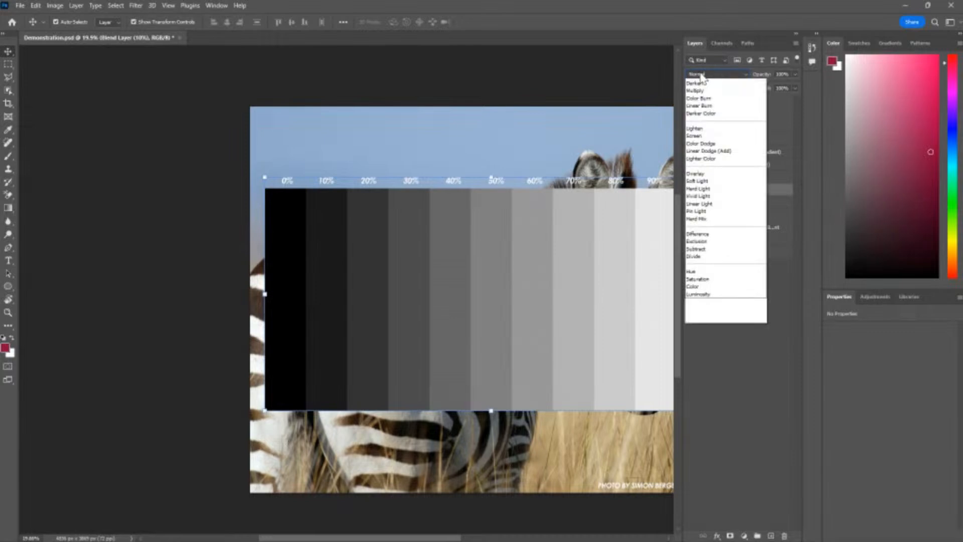
pyautogui.click(702, 294)
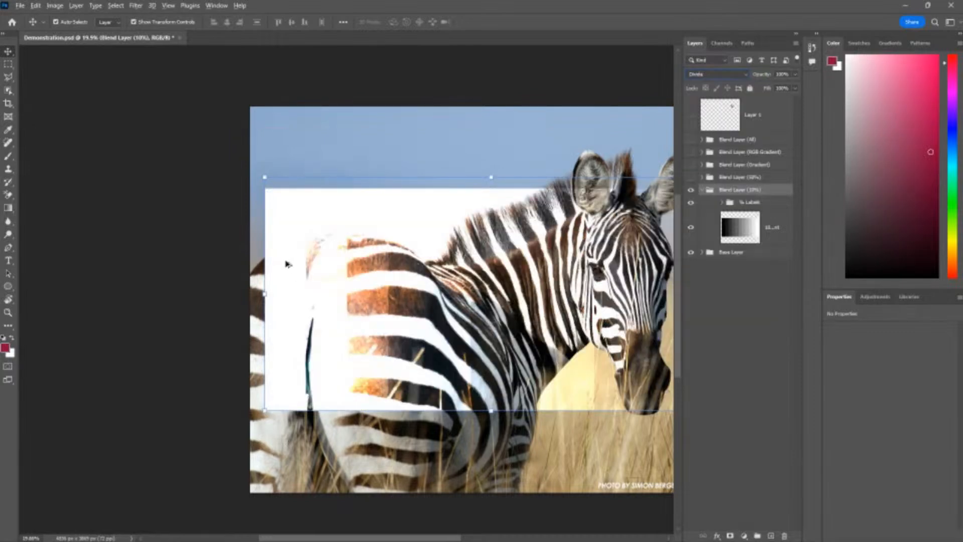
pyautogui.moveTo(323, 265); pyautogui.dragTo(247, 278)
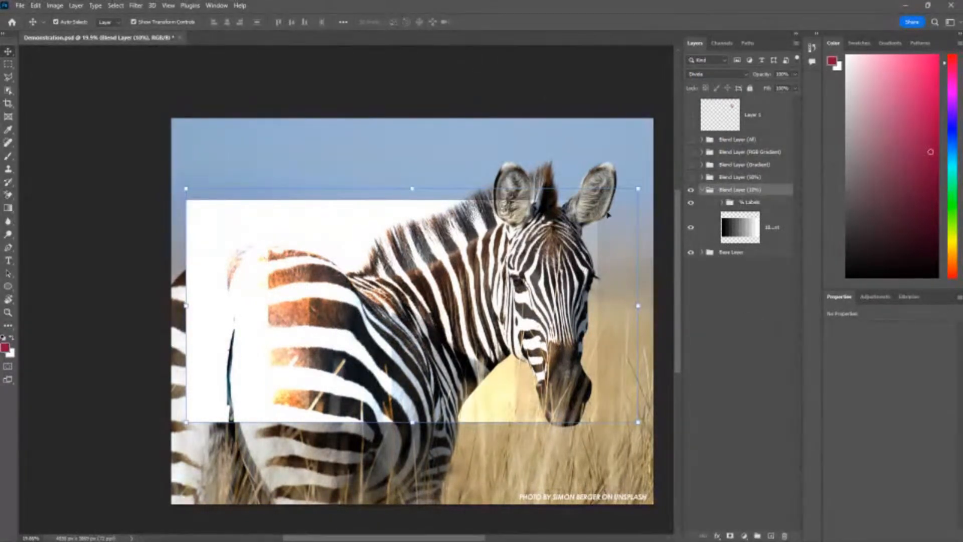
# Switch Blend Layer (10%) to Normal again to examine the 100% white step, and set it back to Divide
pyautogui.click(749, 228)
pyautogui.click(732, 193)
pyautogui.click(702, 74)
pyautogui.click(703, 98)
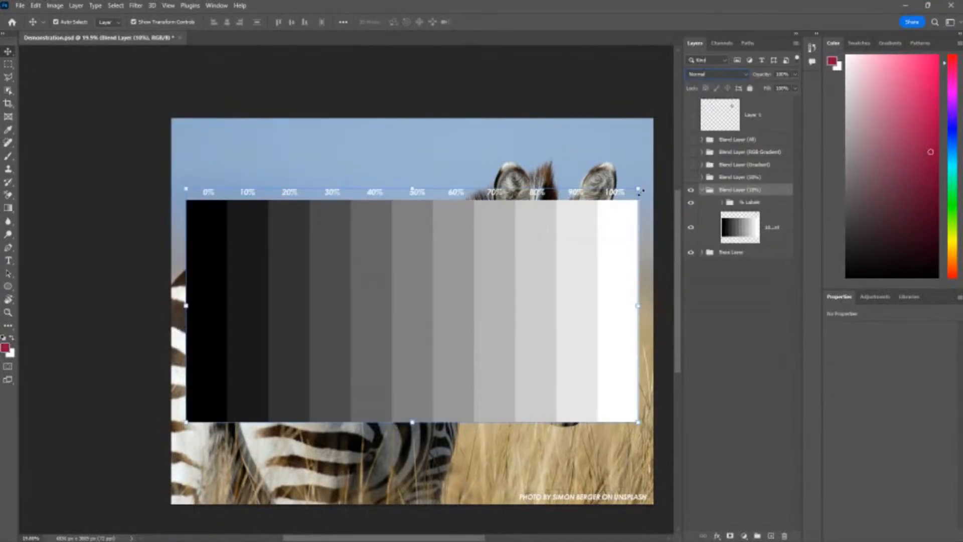
pyautogui.click(573, 85)
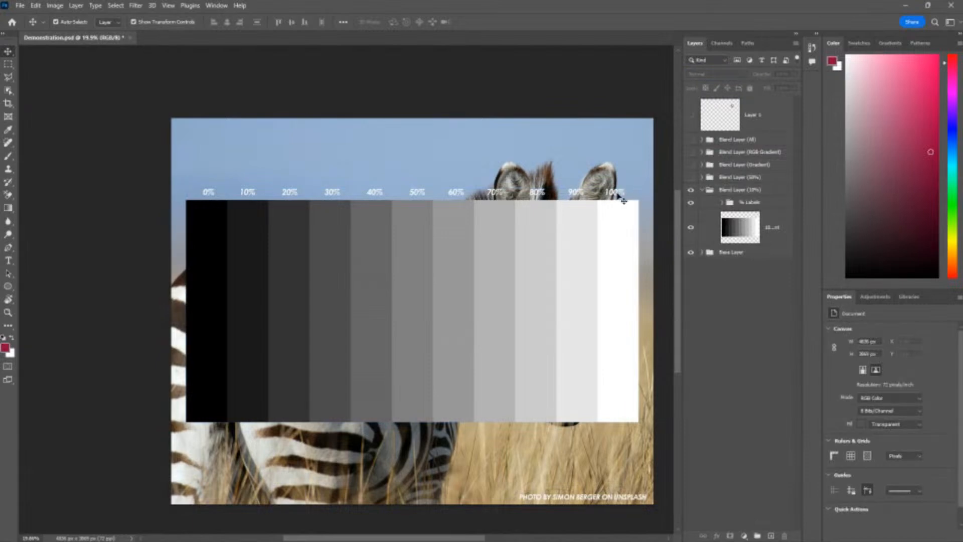
pyautogui.click(732, 191)
pyautogui.click(701, 75)
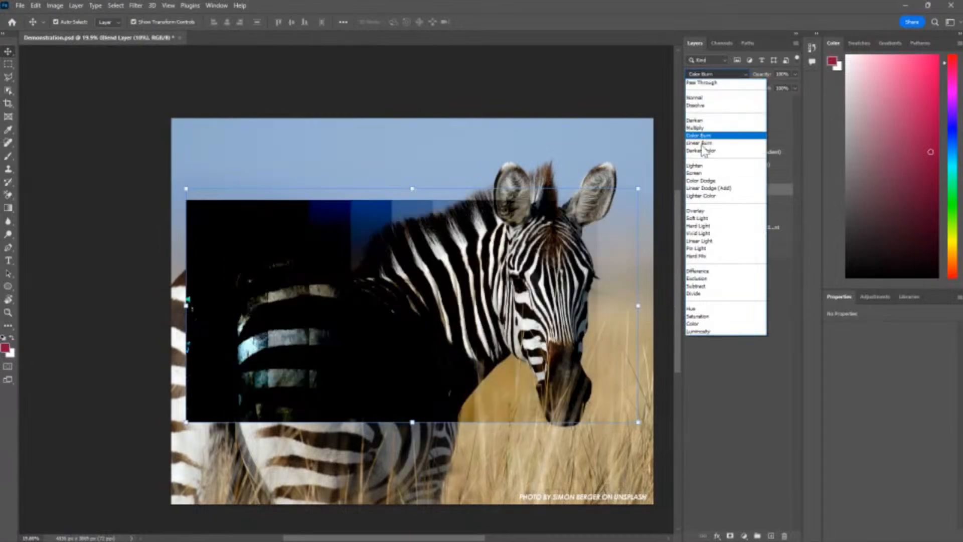
pyautogui.click(709, 295)
pyautogui.click(535, 95)
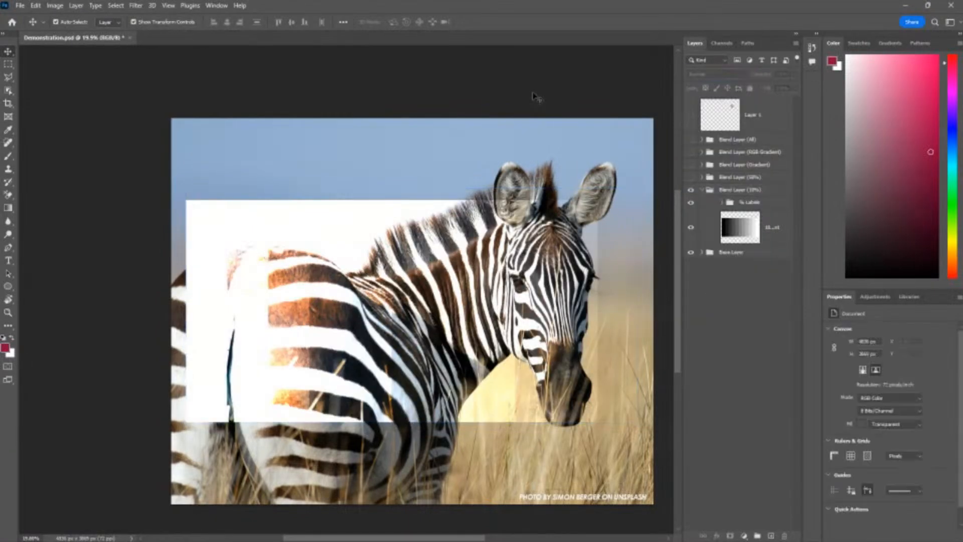
# Preview other blend modes such as Difference on Blend Layer (10%), keeping Divide as its blend mode
pyautogui.click(735, 193)
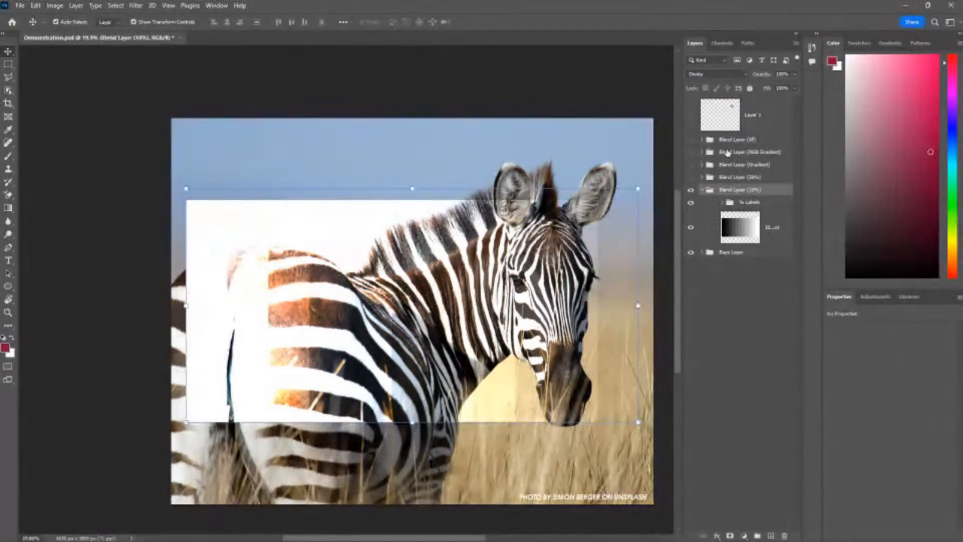
pyautogui.click(711, 72)
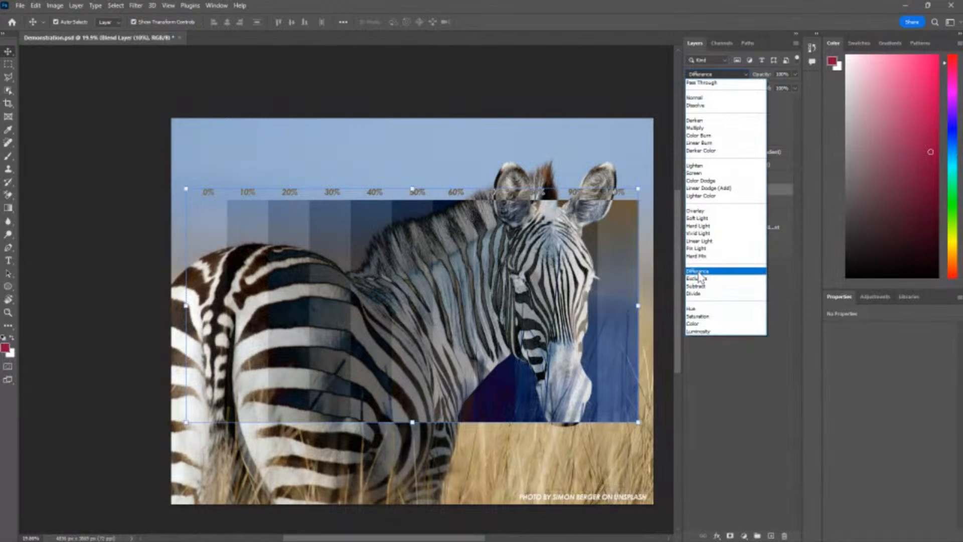
pyautogui.click(696, 294)
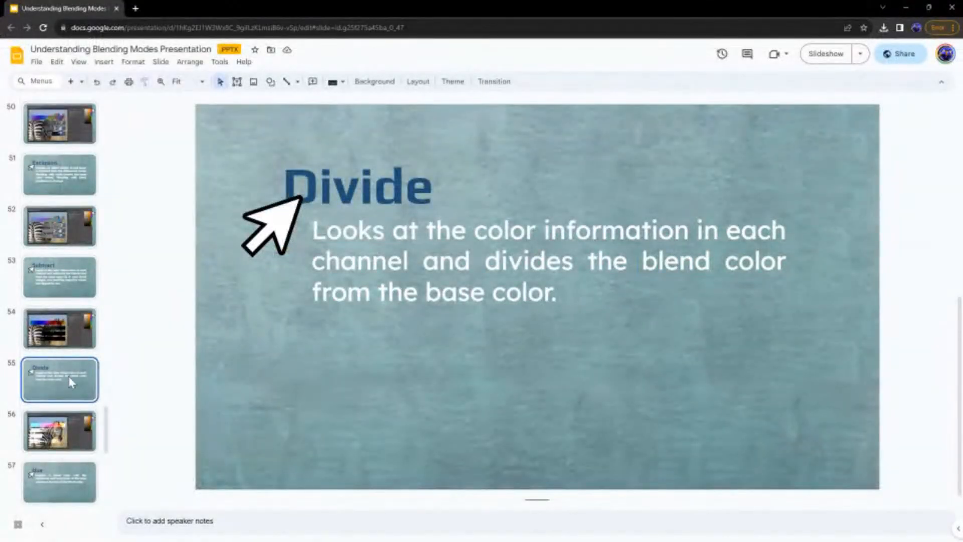
# Browse the slides following Divide in the Understanding Blending Modes presentation in Google Slides
pyautogui.scroll(-4, 67, 377)
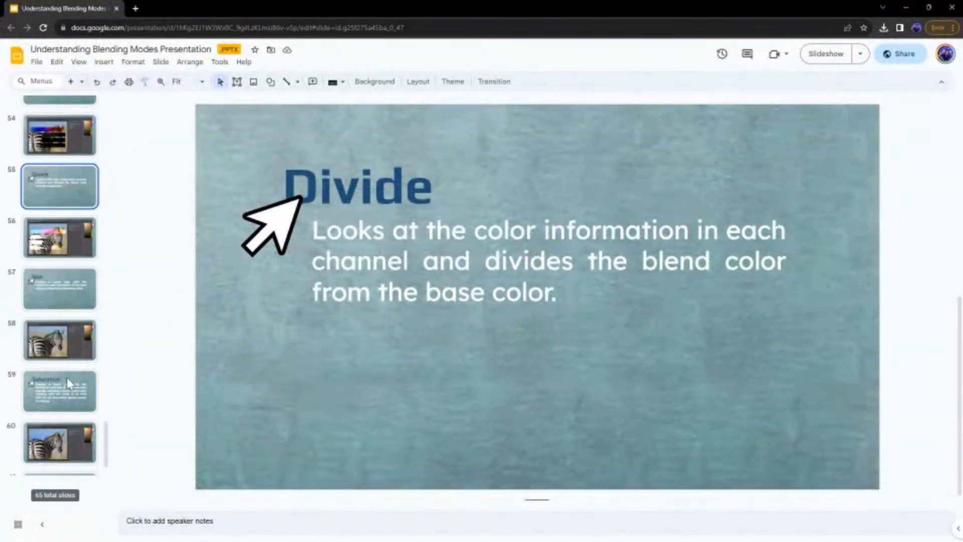
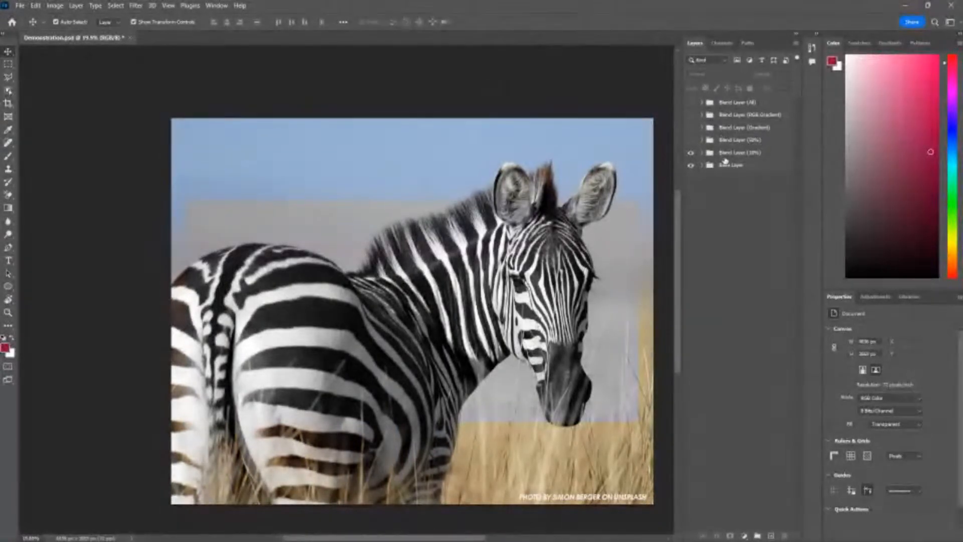
# Select Blend Layer (10%) in Hue mode in Photoshop and toggle its visibility to compare the zebra photo with and without it
pyautogui.click(725, 153)
pyautogui.click(691, 153)
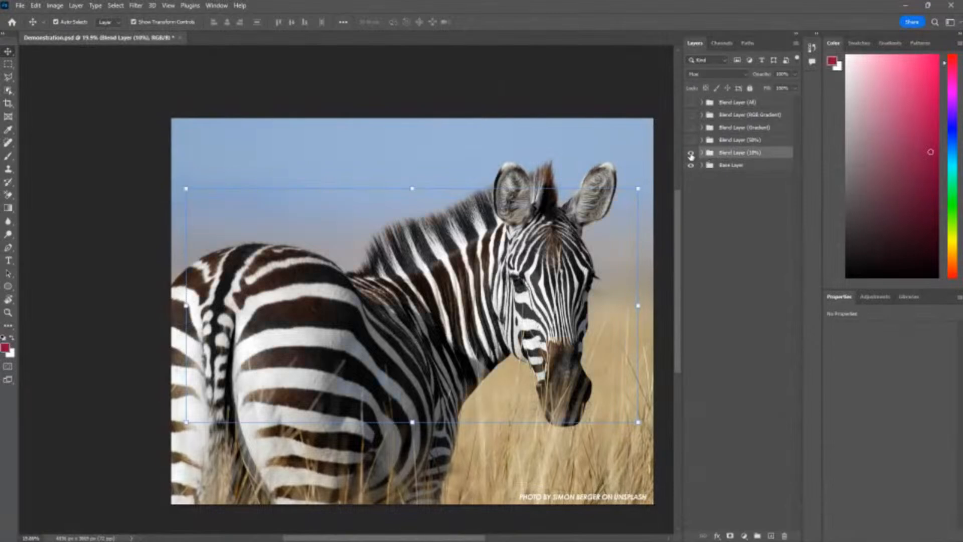
pyautogui.click(690, 154)
pyautogui.click(690, 154)
pyautogui.click(689, 154)
pyautogui.click(690, 154)
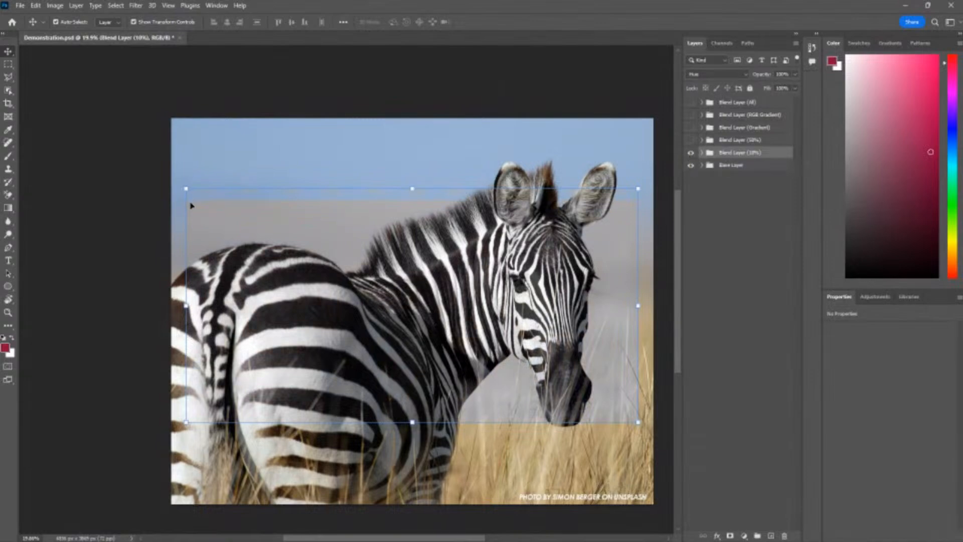
# Examine the Hue result across the photo, check the contents of the Blend Layer (10%) group, and compare it hidden and shown
pyautogui.scroll(3, 191, 206)
pyautogui.scroll(-3, 219, 198)
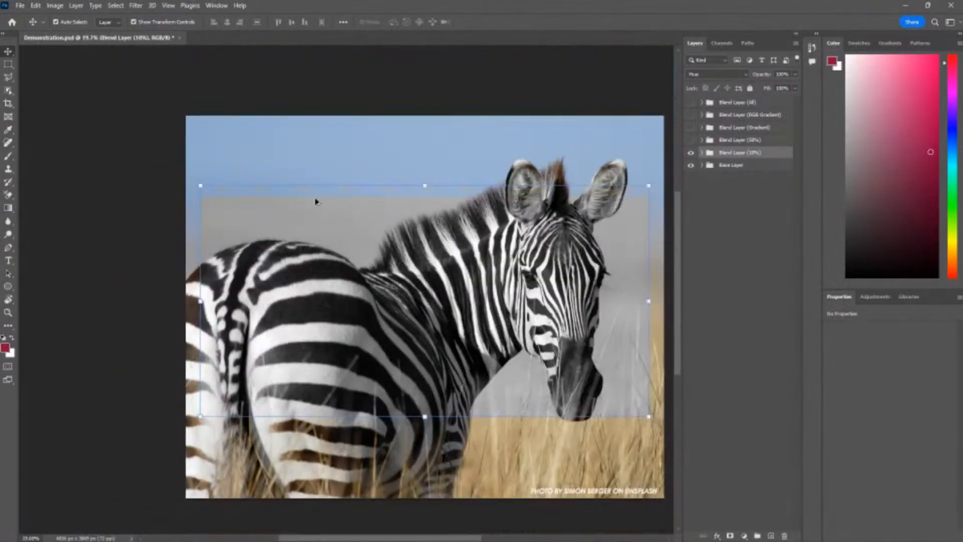
pyautogui.scroll(4, 371, 206)
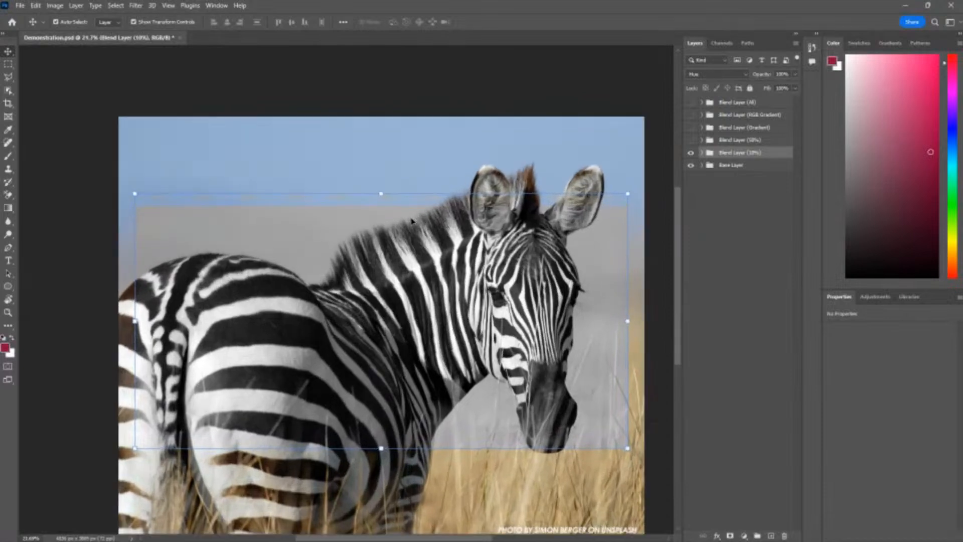
pyautogui.moveTo(411, 221); pyautogui.dragTo(387, 188)
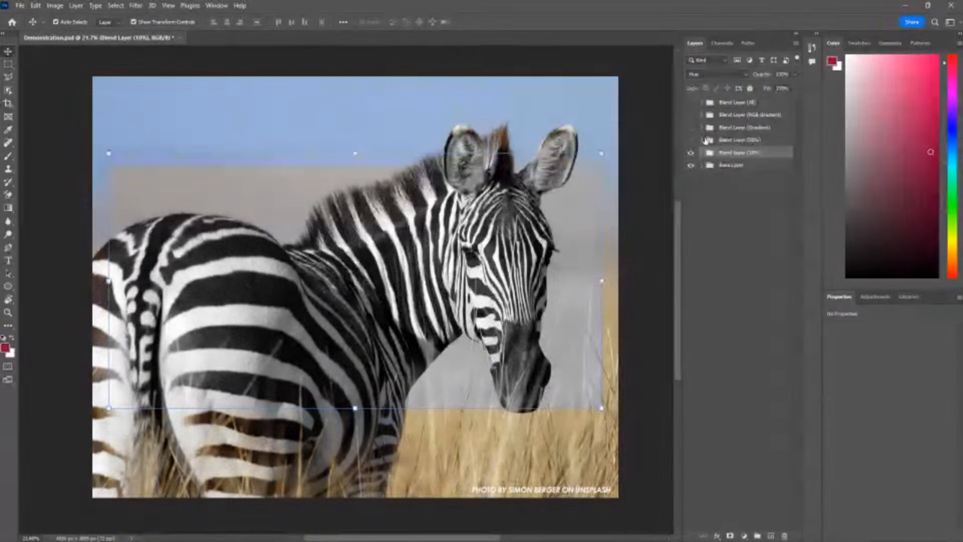
pyautogui.click(702, 154)
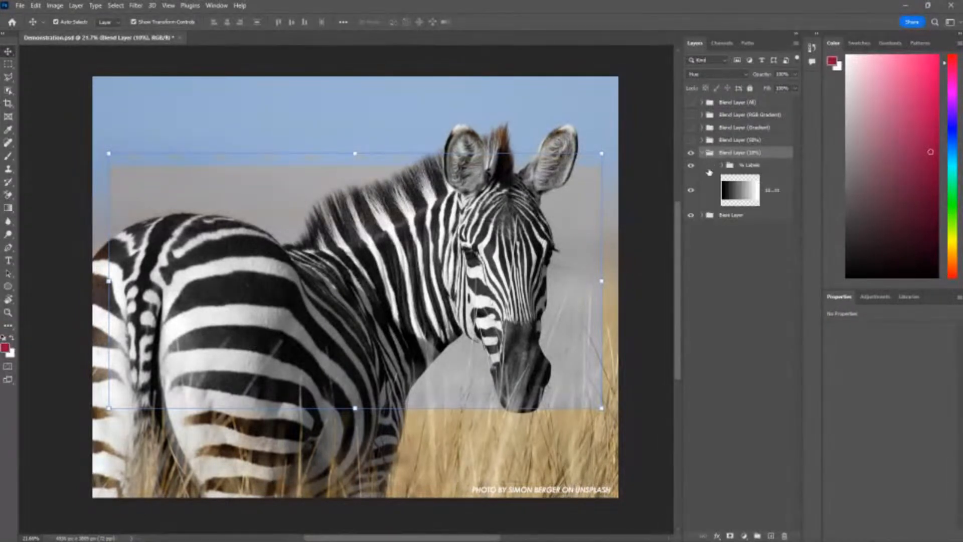
pyautogui.click(702, 153)
pyautogui.click(692, 155)
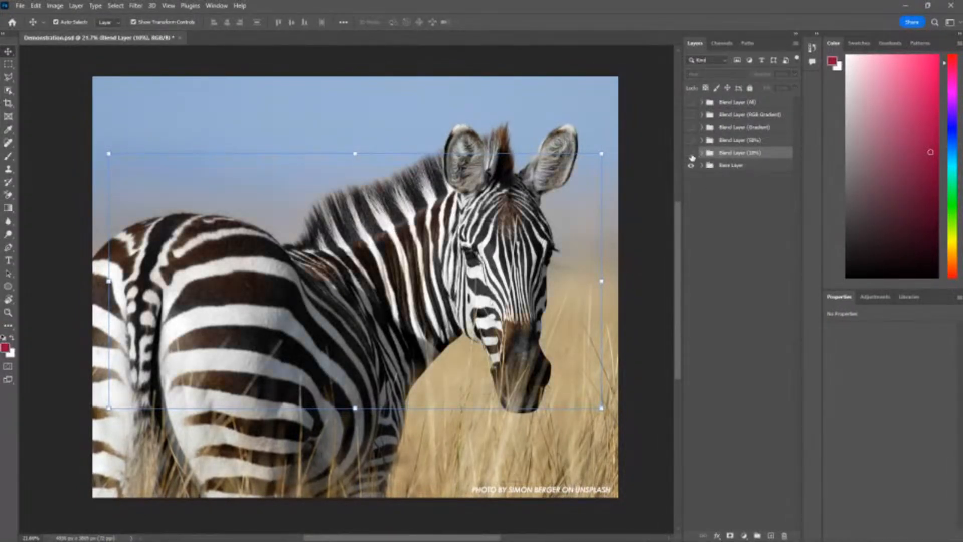
pyautogui.click(692, 155)
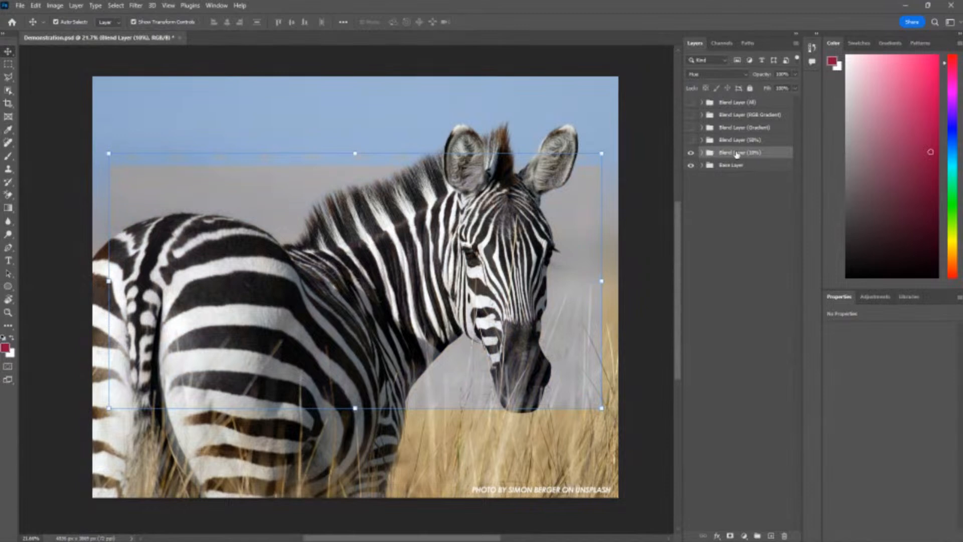
# Hide the Blend Layer (10%) group, duplicate the Base Layer group, and merge the copy into a single layer
pyautogui.click(691, 153)
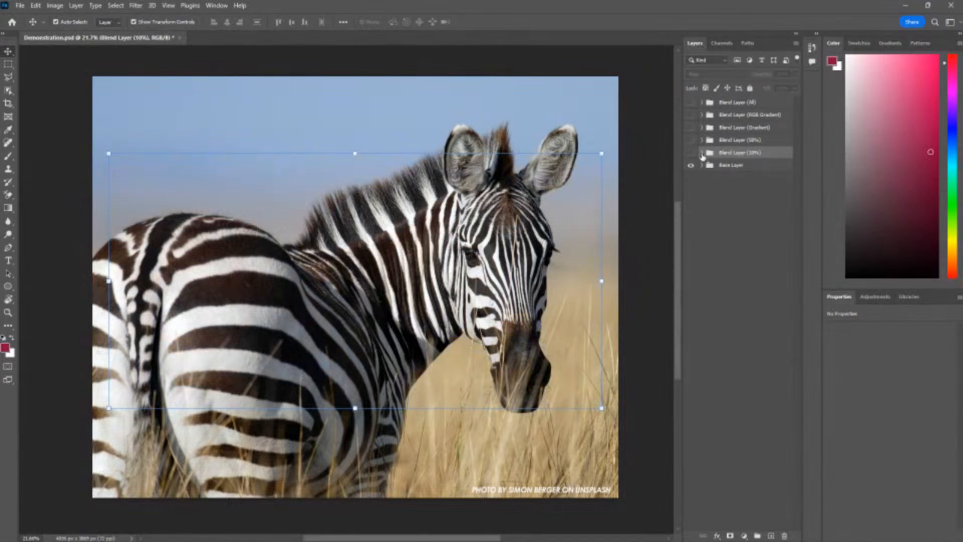
pyautogui.click(690, 154)
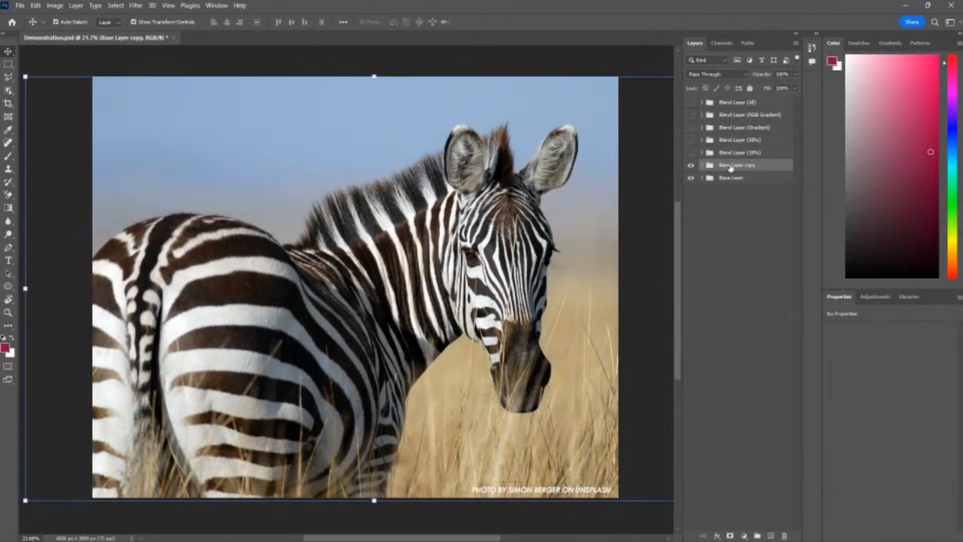
pyautogui.rightClick(730, 168)
pyautogui.click(762, 465)
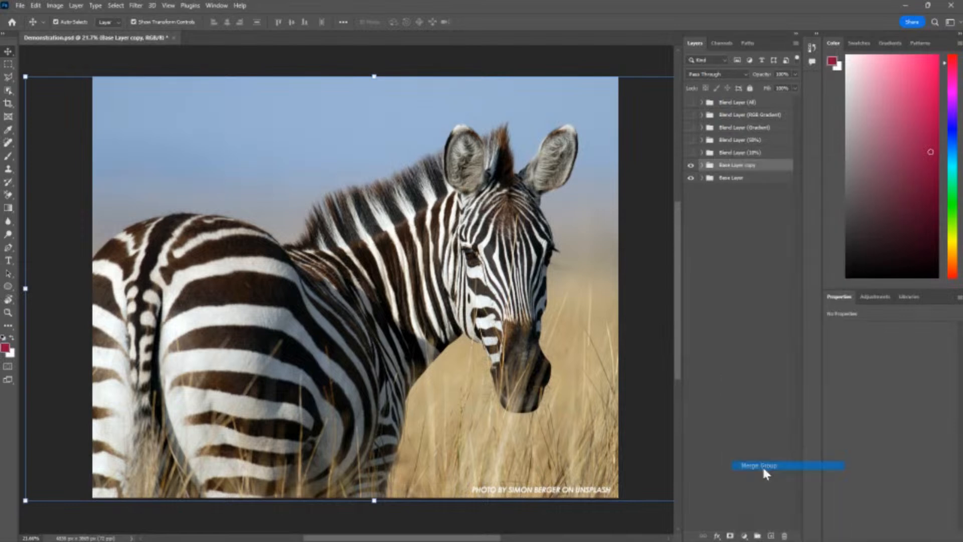
# Select the merged Base Layer copy and convert it to a smart object
pyautogui.click(764, 240)
pyautogui.click(760, 192)
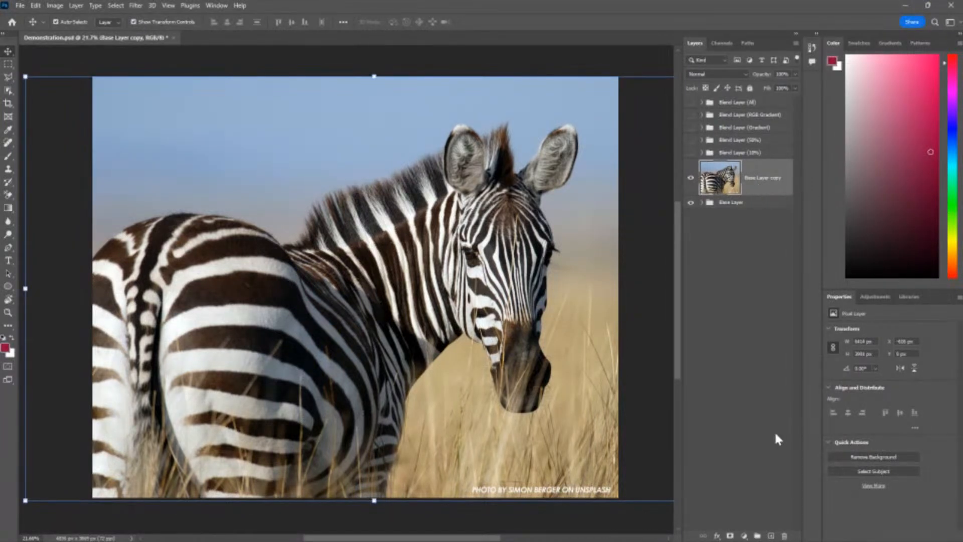
pyautogui.rightClick(771, 188)
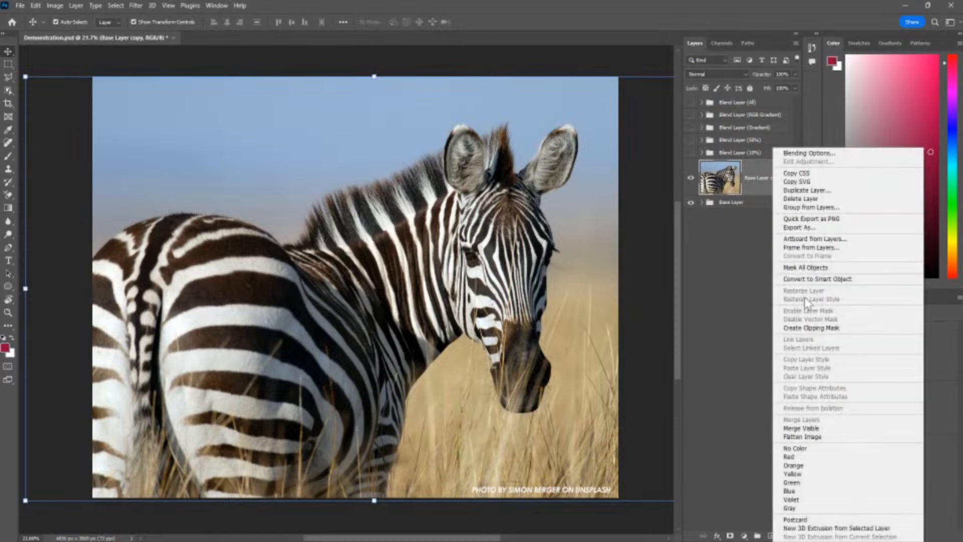
pyautogui.click(797, 282)
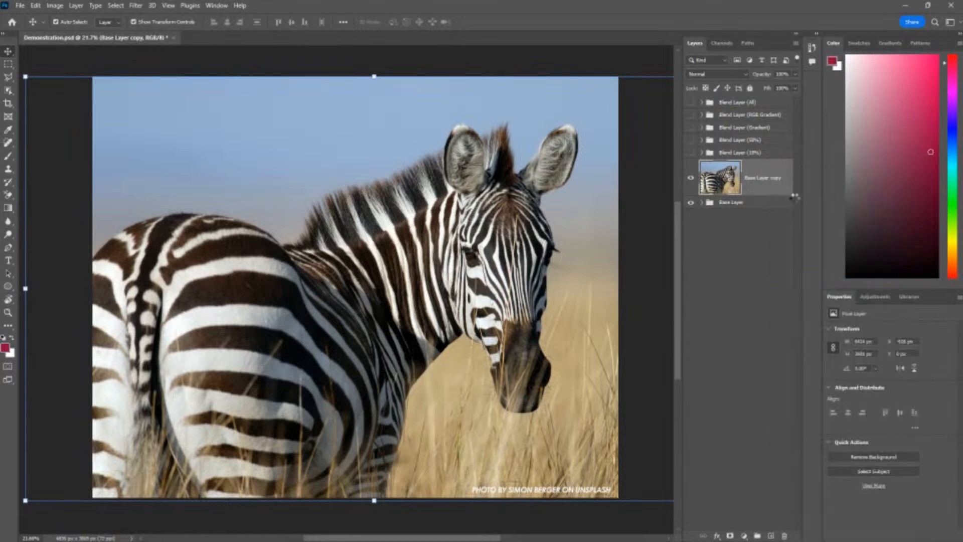
# Apply a Hue/Saturation adjustment to the Base Layer copy with Saturation set to -100
pyautogui.click(135, 6)
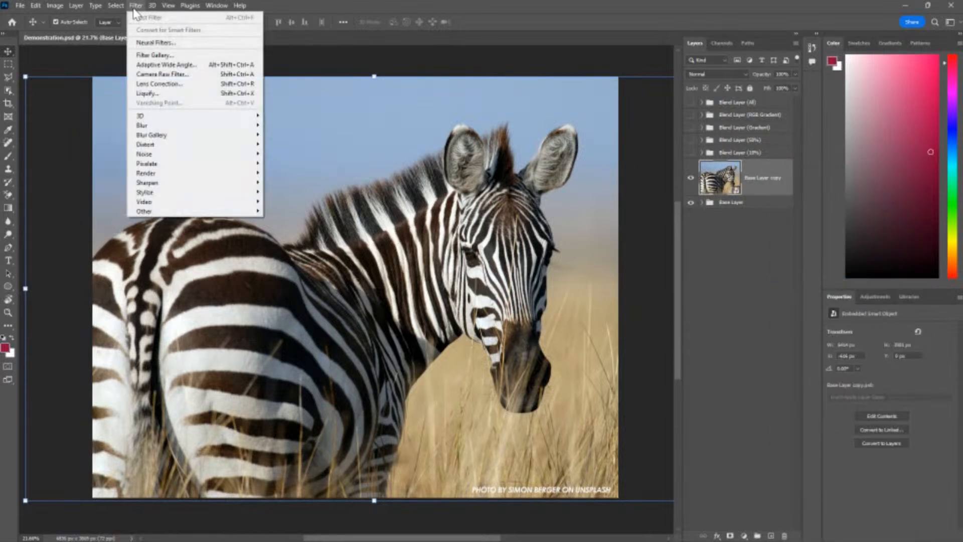
pyautogui.moveTo(53, 7)
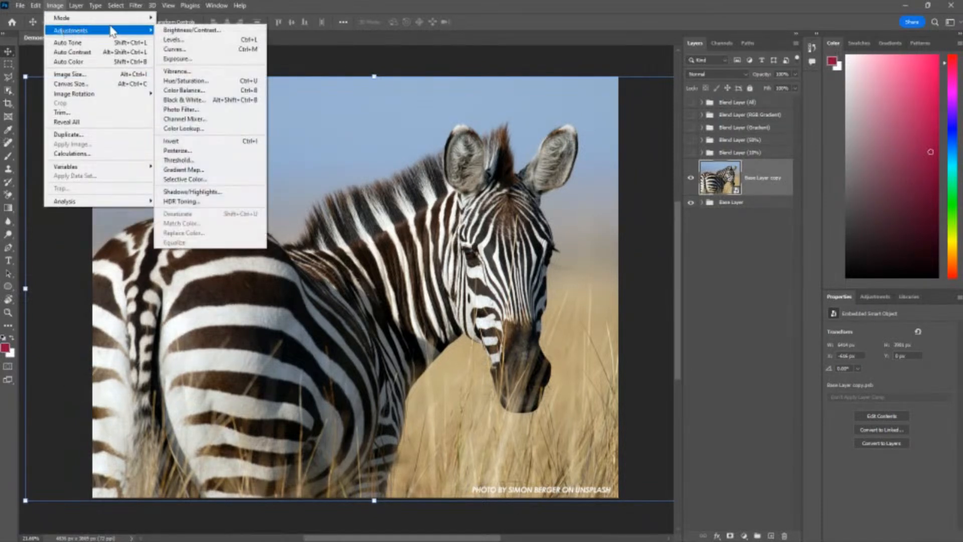
pyautogui.moveTo(134, 33)
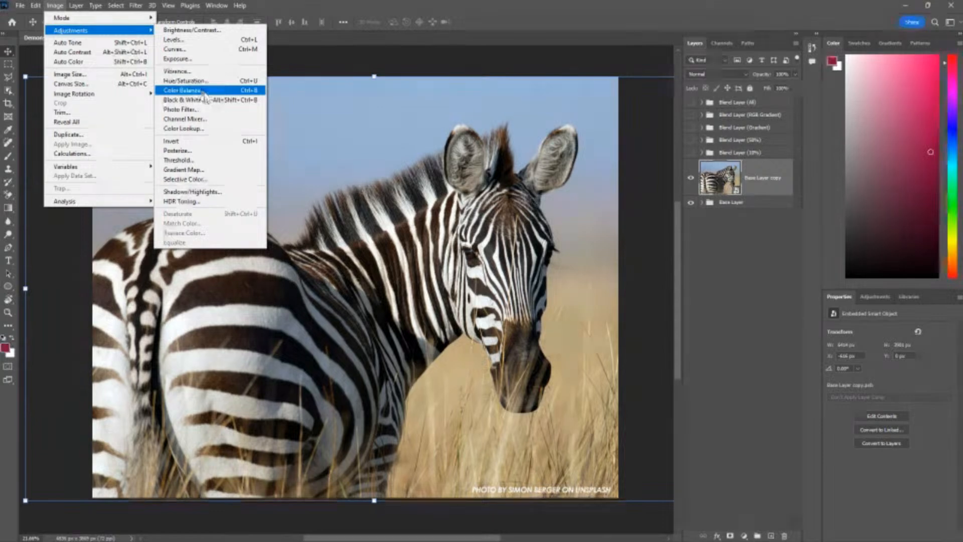
pyautogui.click(182, 82)
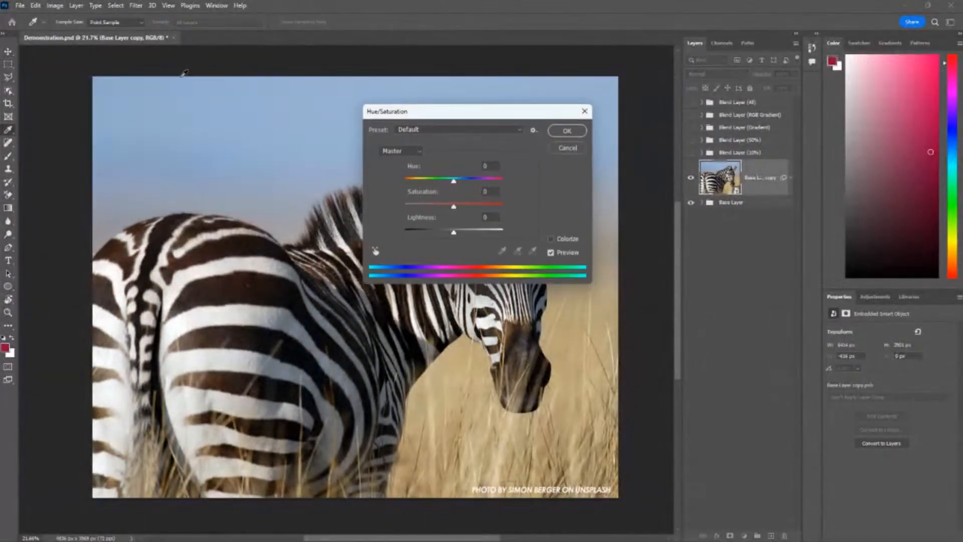
pyautogui.moveTo(465, 129); pyautogui.dragTo(702, 121)
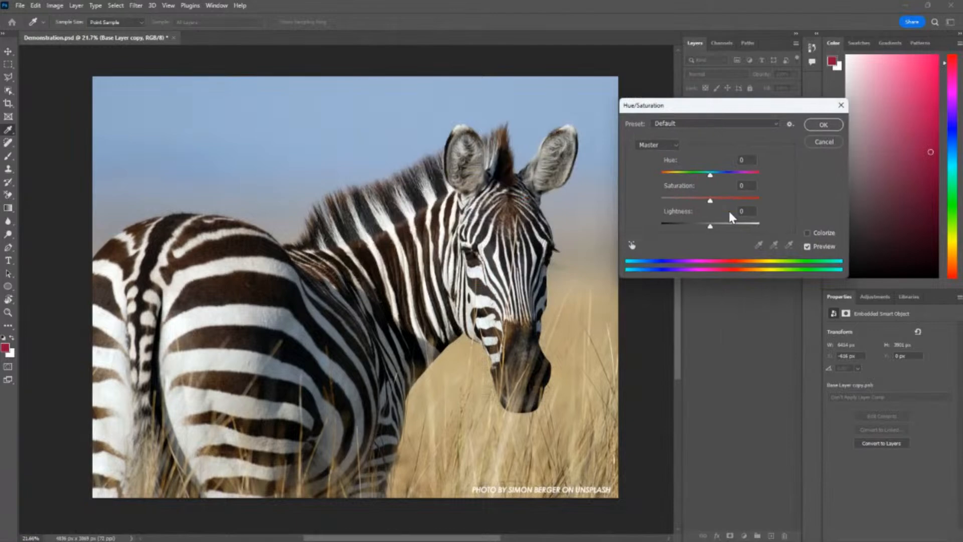
pyautogui.moveTo(709, 201); pyautogui.dragTo(590, 201)
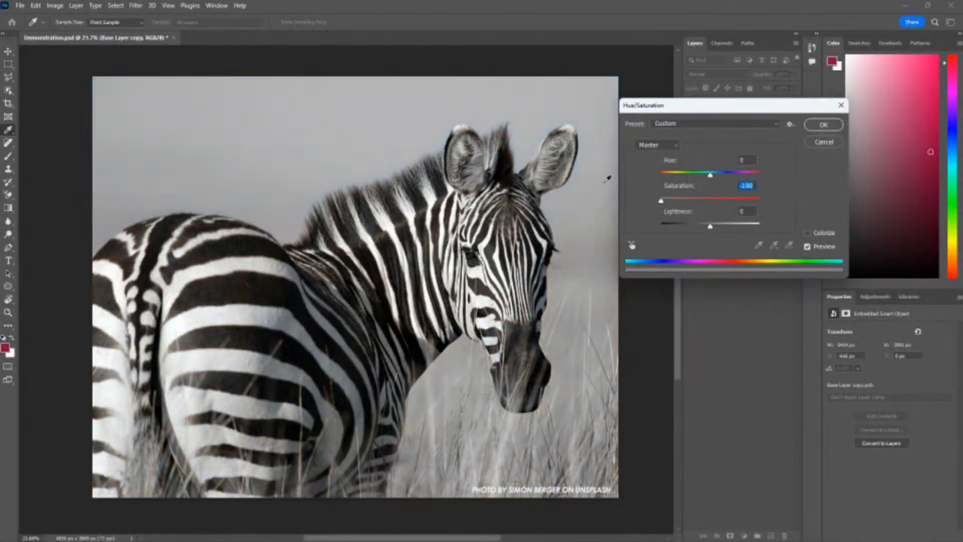
pyautogui.click(821, 125)
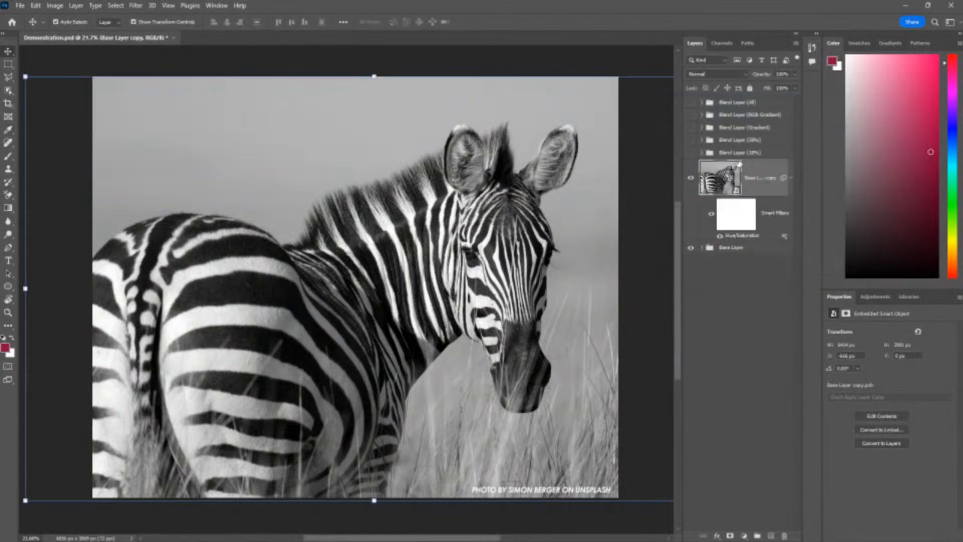
# Select the Blend Layer (10%) group and show it over the desaturated Base Layer copy
pyautogui.click(725, 152)
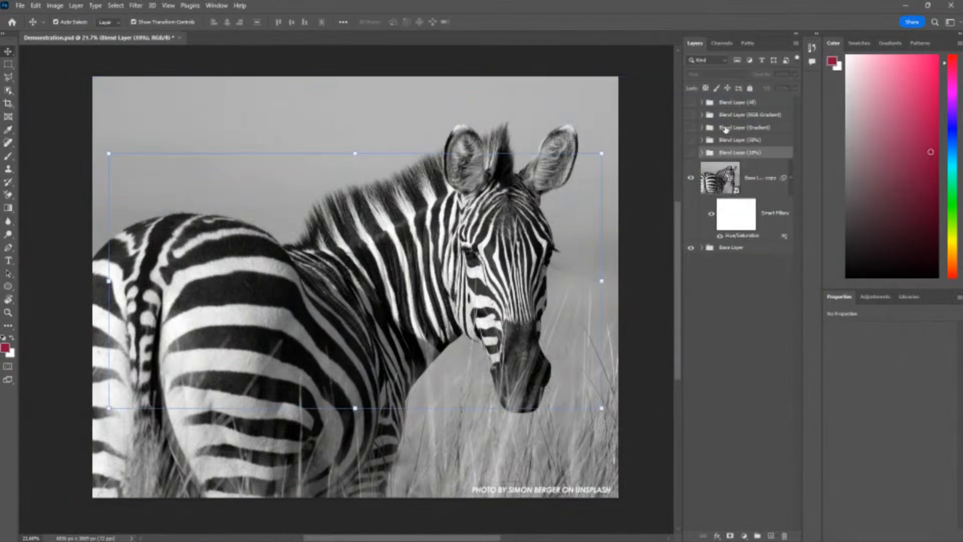
pyautogui.click(690, 154)
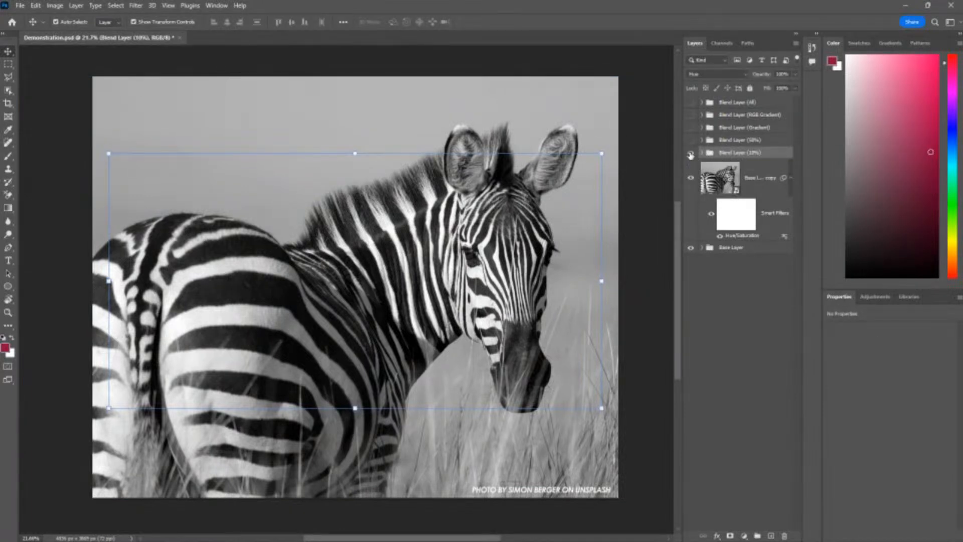
pyautogui.click(637, 167)
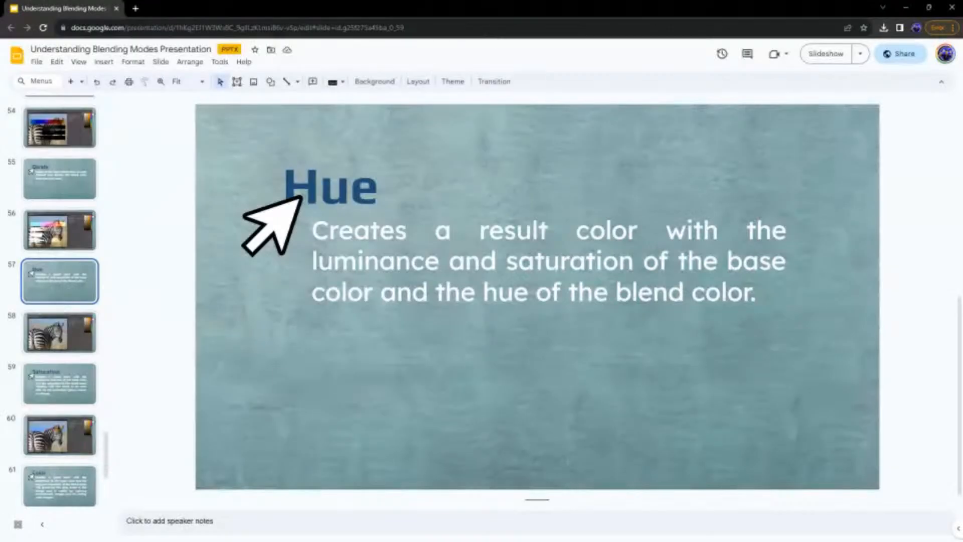
# Switch to Google Slides and replace the description on the Hue slide with "If there is a blending happens"
pyautogui.tripleClick(446, 270)
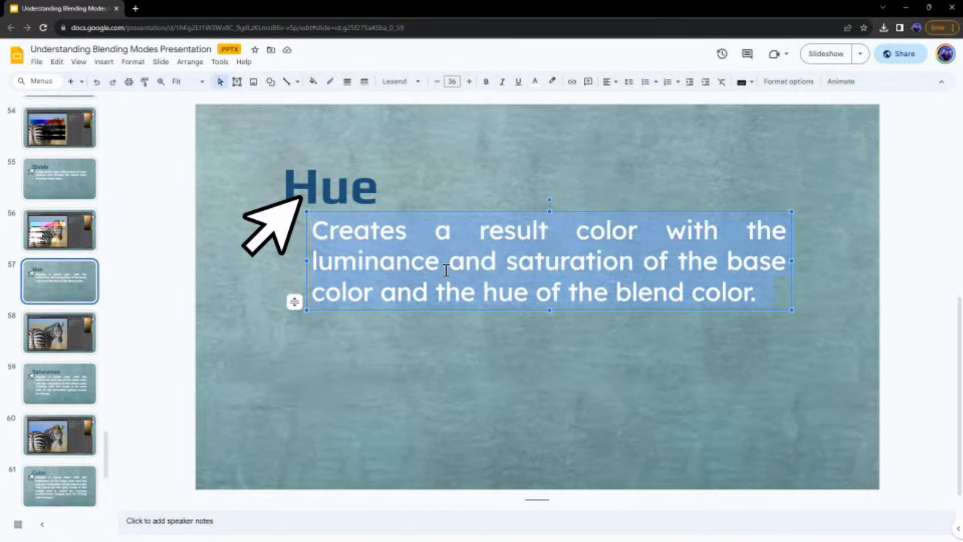
pyautogui.write('If there is ')
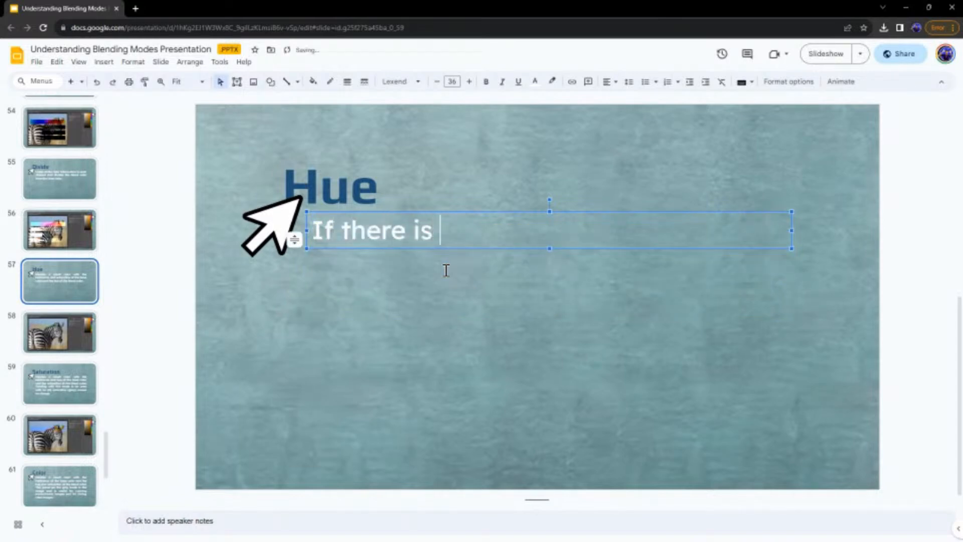
pyautogui.write('a blending')
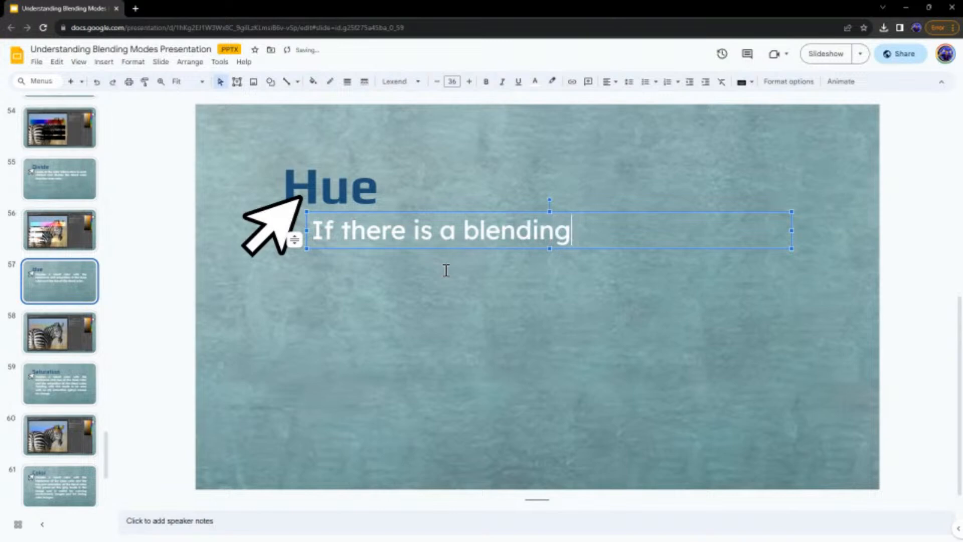
pyautogui.write(' happens')
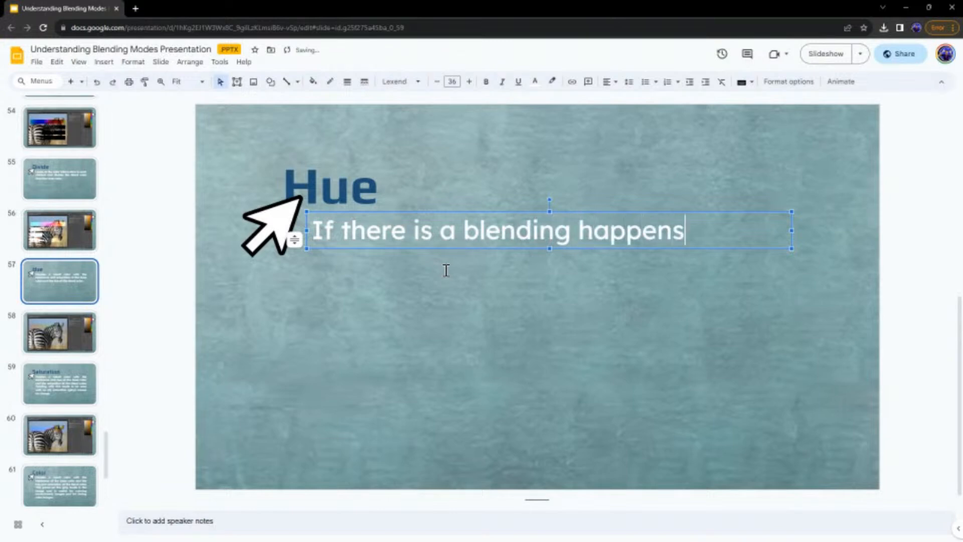
pyautogui.write('All the area')
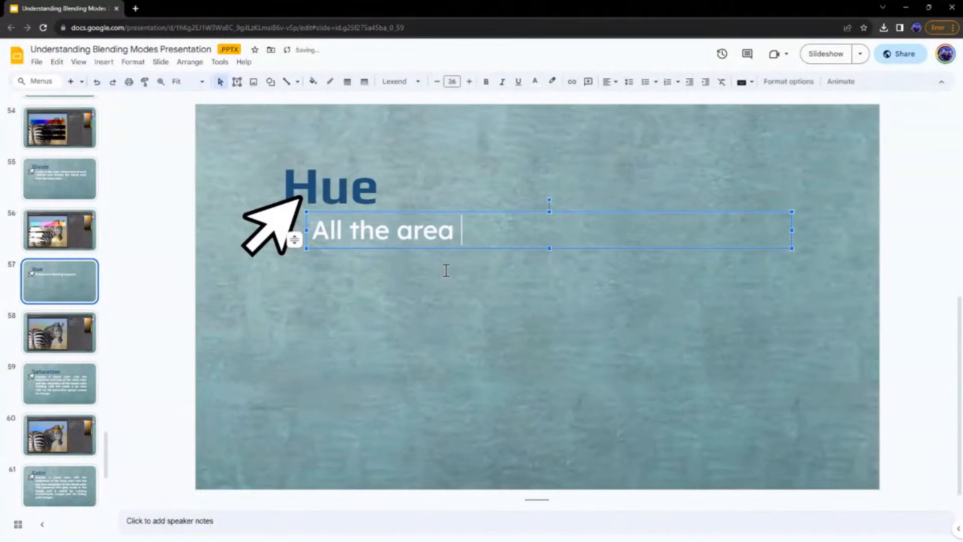
pyautogui.press('BackSpace')
pyautogui.write('s that in')
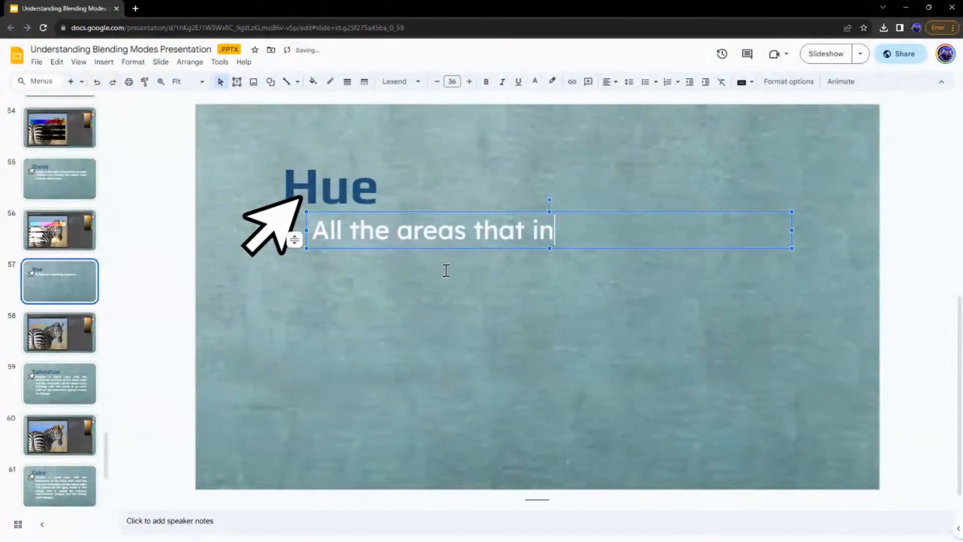
pyautogui.write('ters')
pyautogui.press('BackSpace')
pyautogui.press('BackSpace')
pyautogui.press('BackSpace')
pyautogui.press('BackSpace')
pyautogui.press('BackSpace')
pyautogui.press('BackSpace')
pyautogui.press('BackSpace')
pyautogui.press('BackSpace')
pyautogui.press('BackSpace')
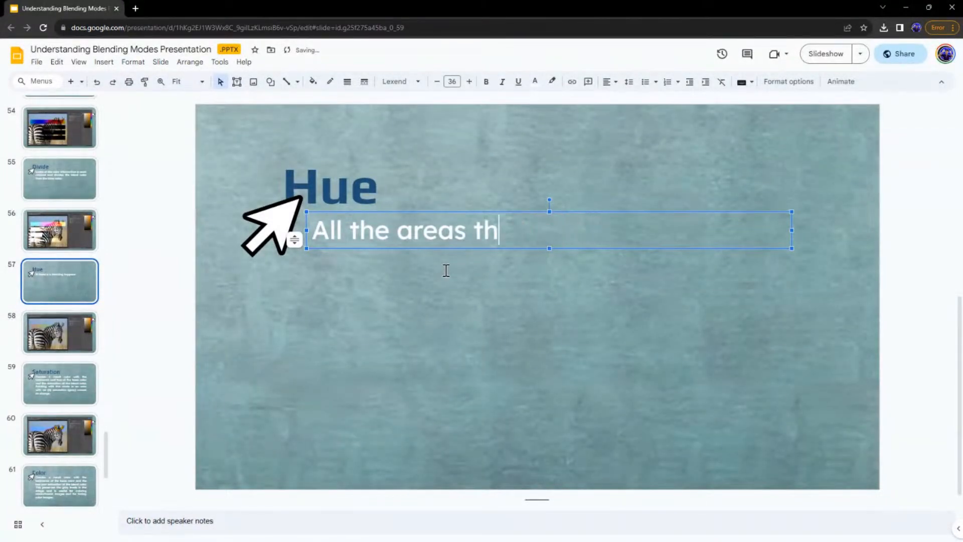
# Write the Hue slide's description as "All the areas that has blending, the result is -100 saturation level in the base layer."
pyautogui.write('All the are')
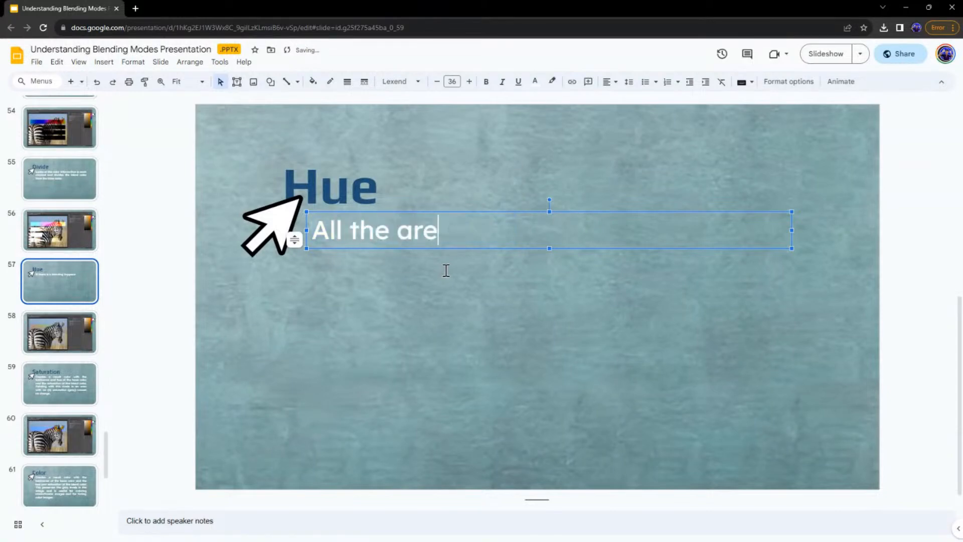
pyautogui.write('as athat')
pyautogui.press('BackSpace')
pyautogui.press('BackSpace')
pyautogui.press('BackSpace')
pyautogui.press('BackSpace')
pyautogui.press('BackSpace')
pyautogui.write('tyha')
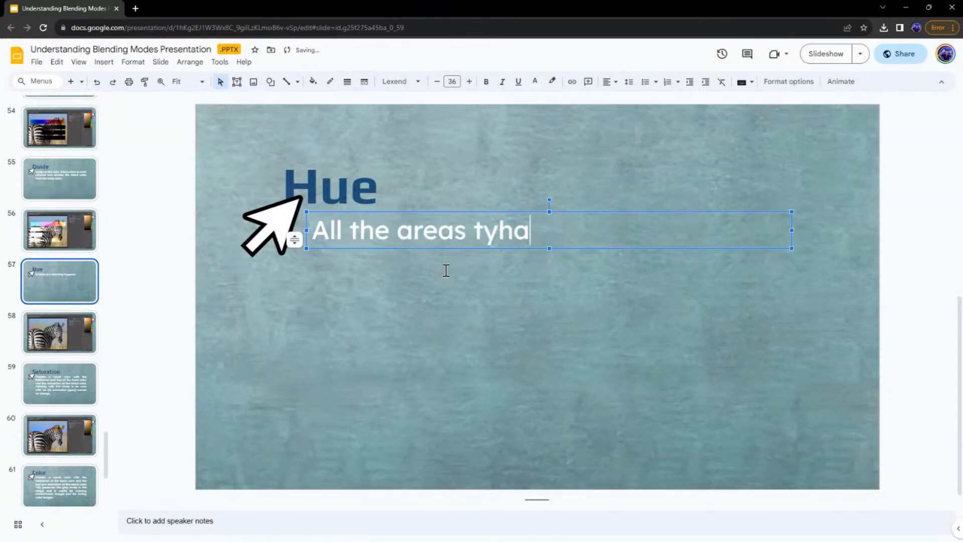
pyautogui.press('BackSpace')
pyautogui.press('BackSpace')
pyautogui.press('BackSpace')
pyautogui.press('BackSpace')
pyautogui.write('that has blend')
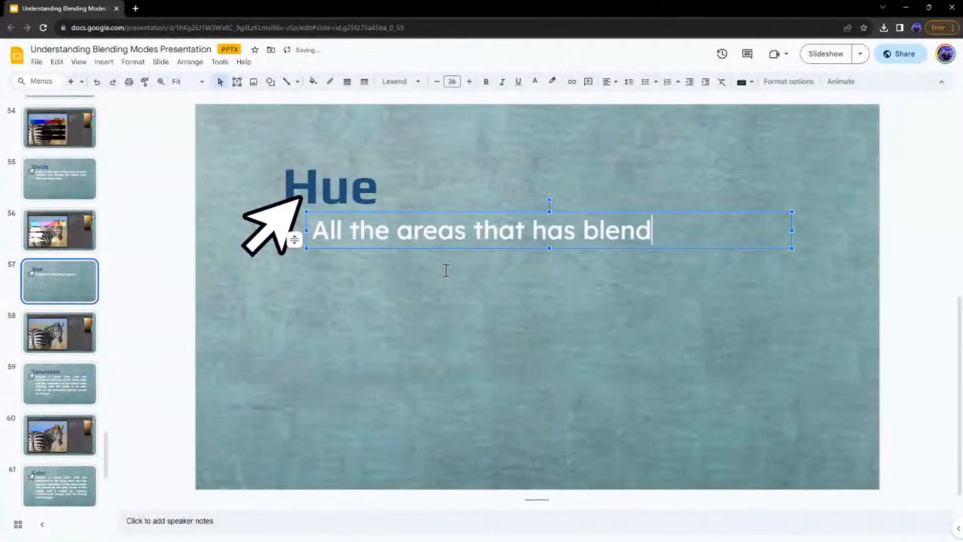
pyautogui.write('ing, the reul')
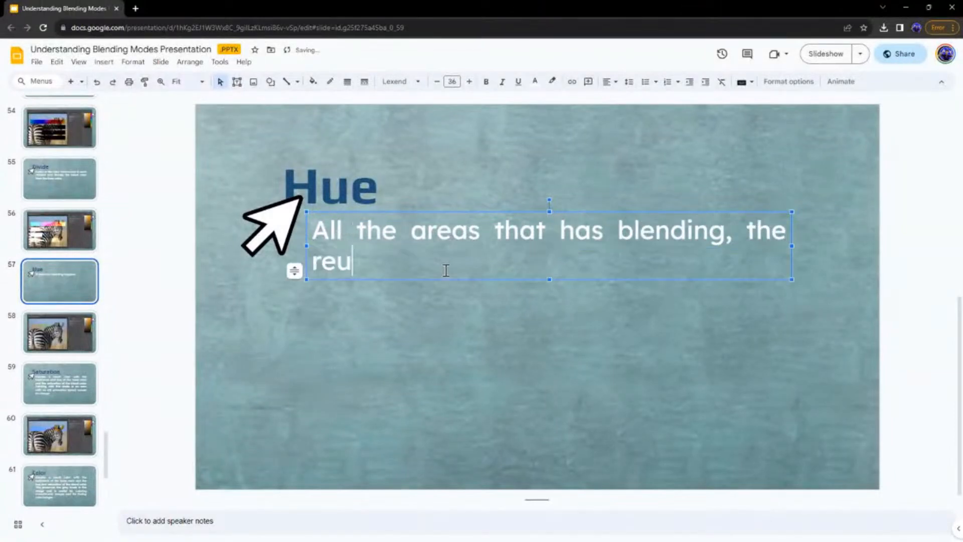
pyautogui.press('BackSpace')
pyautogui.press('BackSpace')
pyautogui.write('sult is')
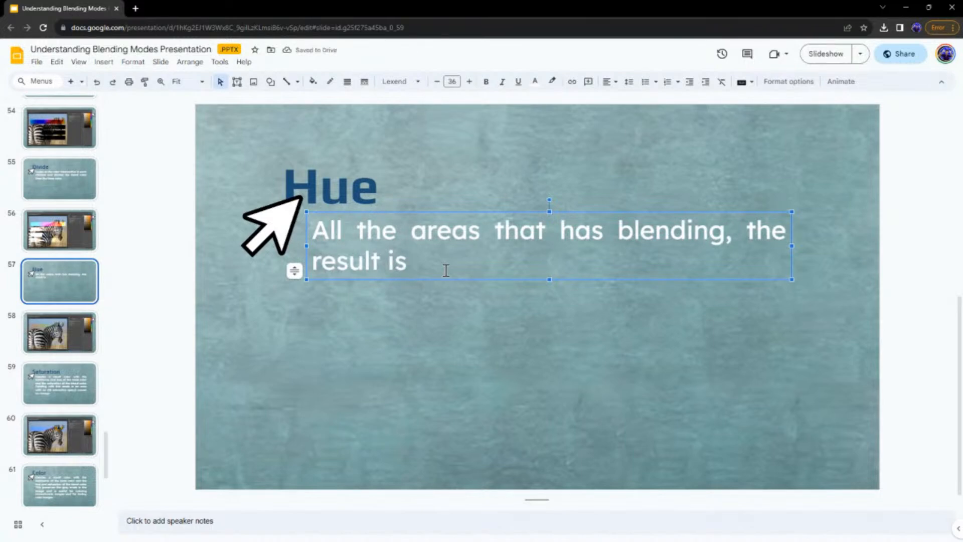
pyautogui.write('-100 satura')
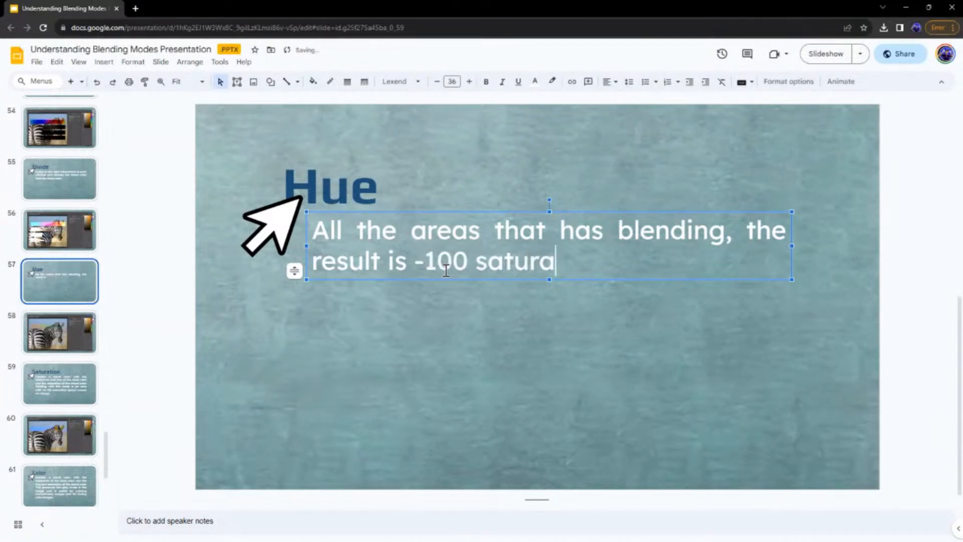
pyautogui.write('tion level in the base le')
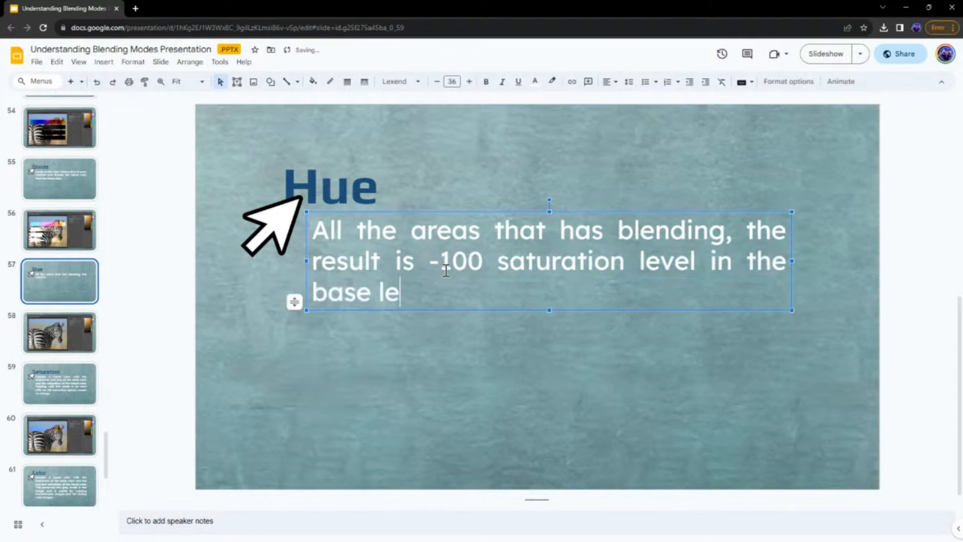
pyautogui.press('BackSpace')
pyautogui.write('ayer.')
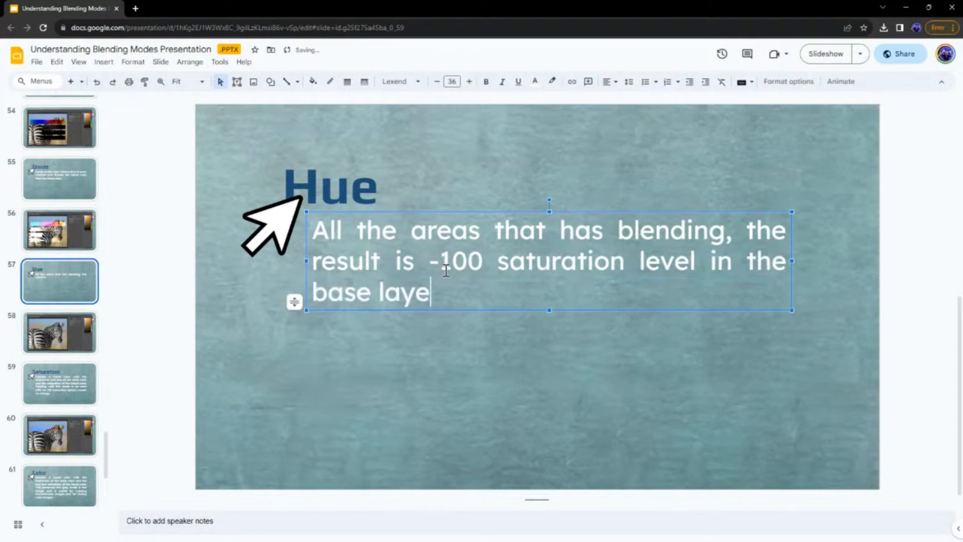
pyautogui.click(485, 377)
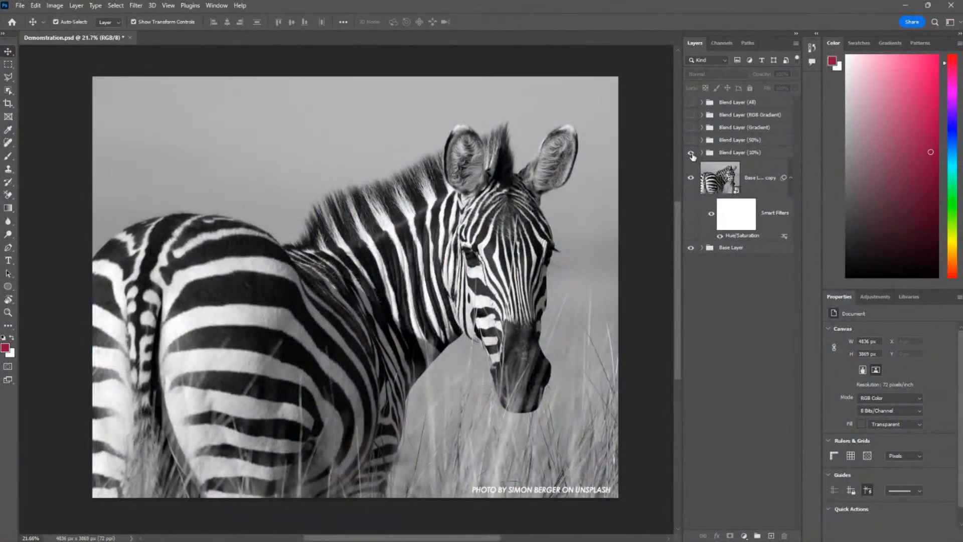
# In Photoshop, compare the photo with Blend Layer (10%) shown and hidden, and inspect the Base Layer copy and its smart filter mask
pyautogui.click(726, 153)
pyautogui.click(690, 153)
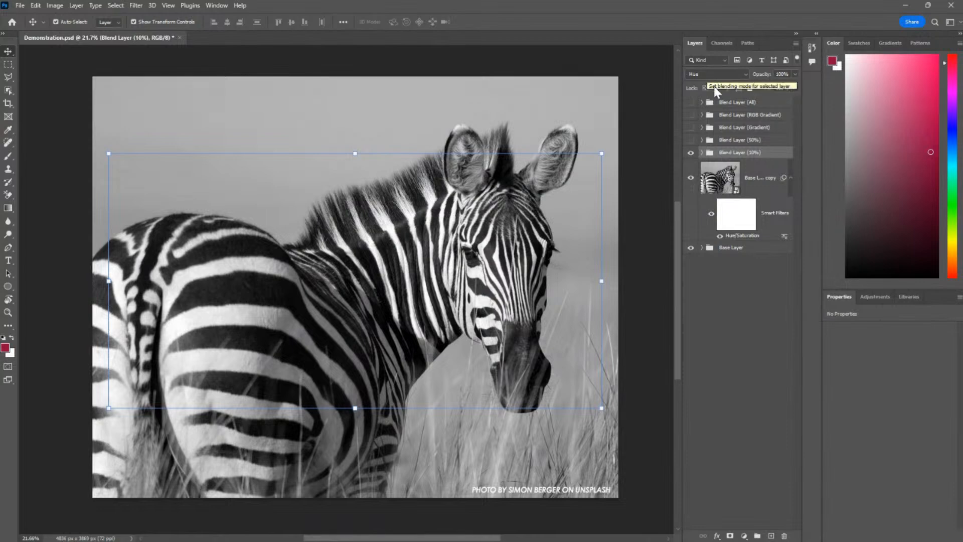
pyautogui.click(690, 154)
pyautogui.click(740, 179)
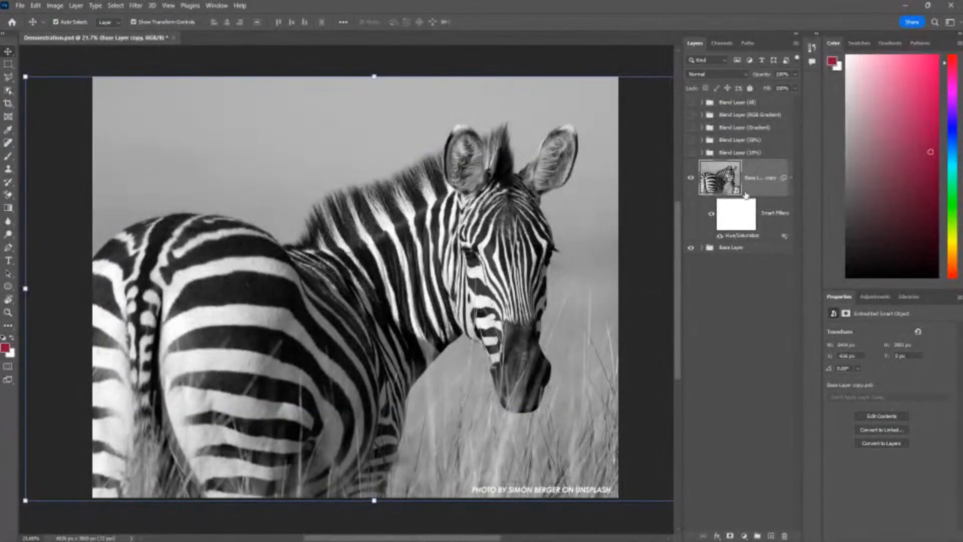
pyautogui.click(741, 219)
pyautogui.click(741, 215)
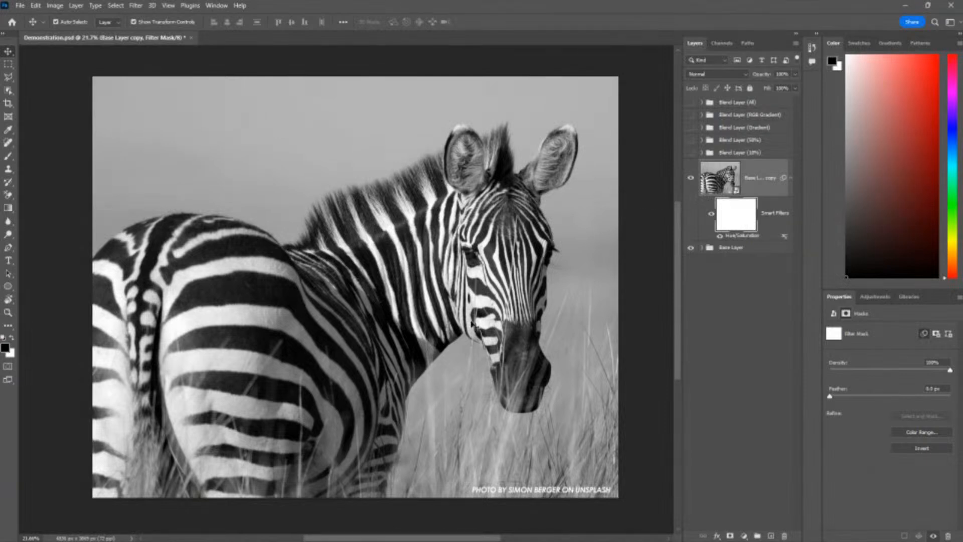
# Show Blend Layer (10%) again and check it against the desaturated copy by selecting the filter mask and the blend group in turn
pyautogui.click(690, 153)
pyautogui.click(431, 206)
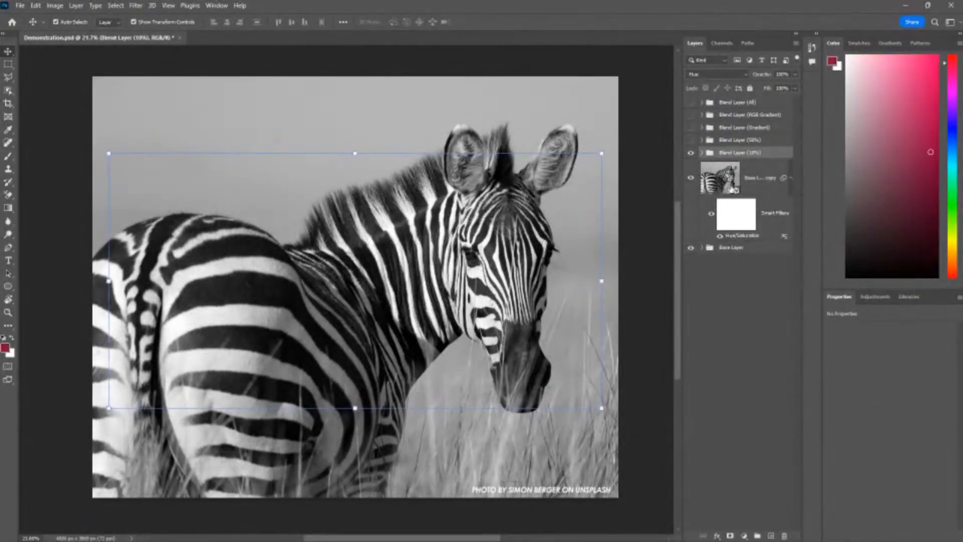
pyautogui.click(740, 221)
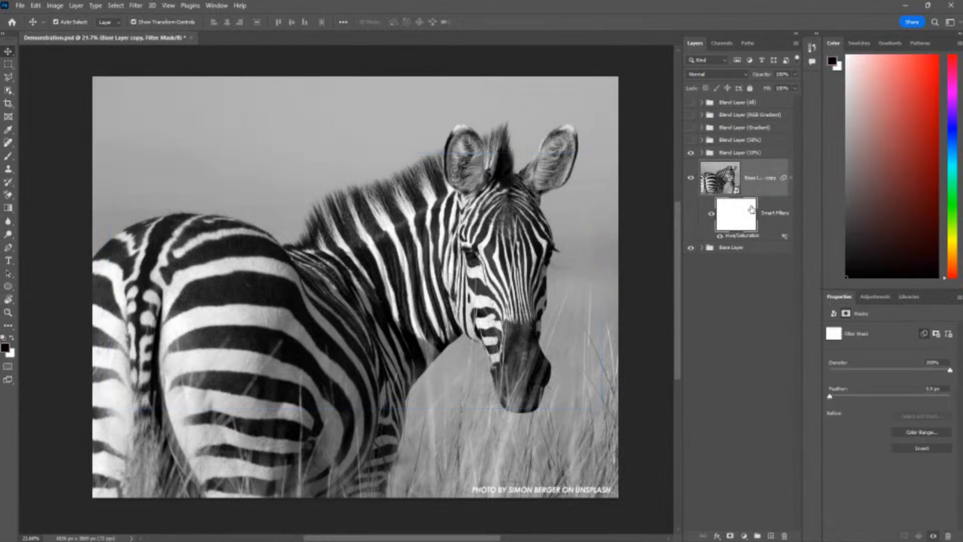
pyautogui.click(741, 154)
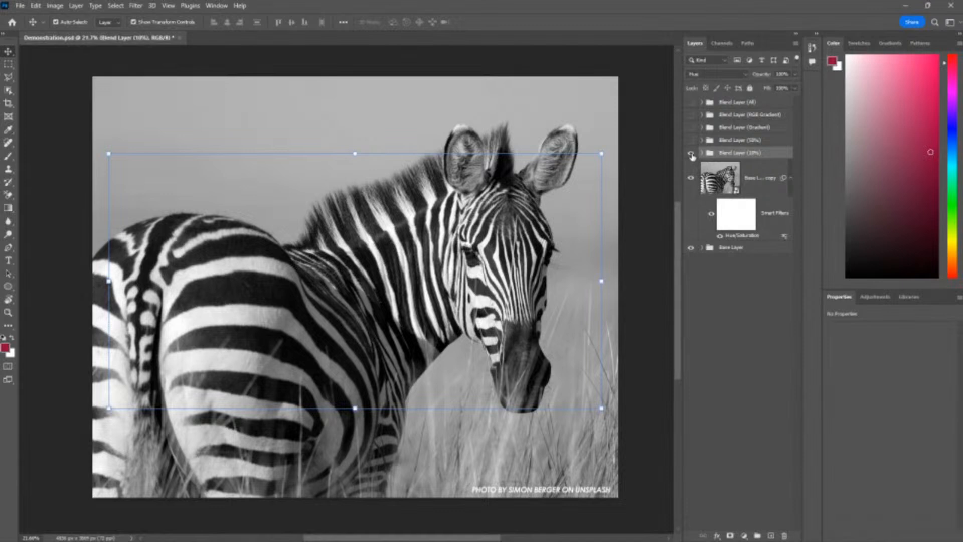
# Compare the photo with Blend Layer (10%) shown and hidden, and open the Saturation slide in Google Slides
pyautogui.click(691, 153)
pyautogui.click(692, 154)
pyautogui.click(691, 154)
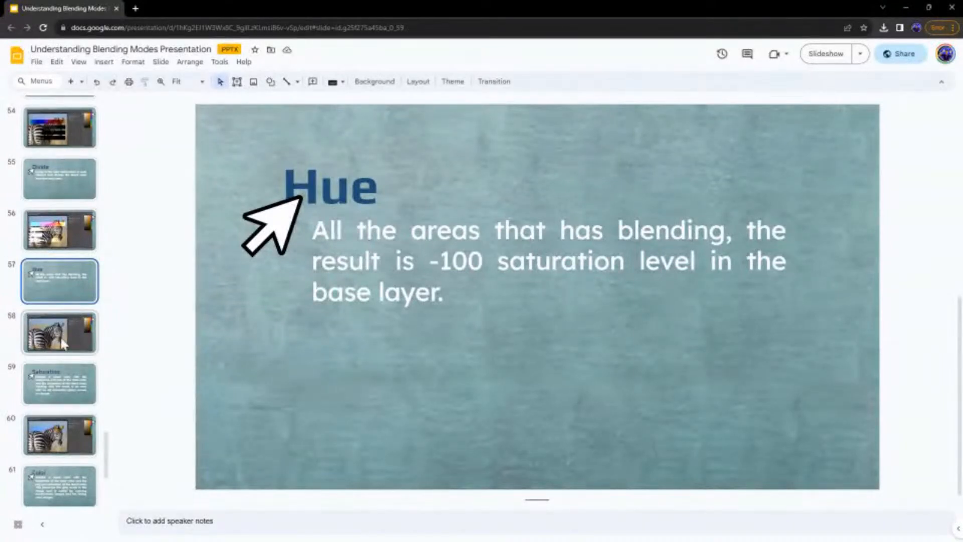
pyautogui.click(62, 377)
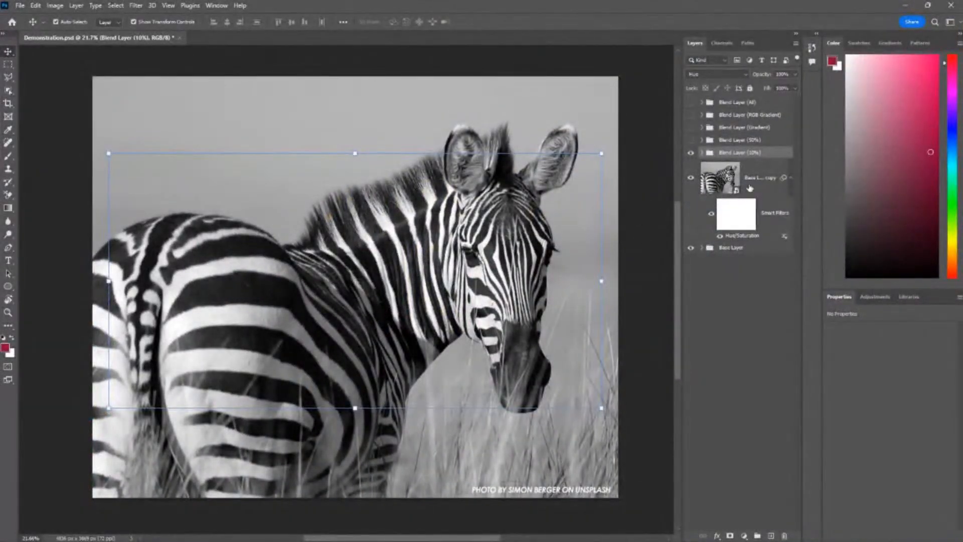
# In Photoshop, turn off the smart filters on the Base Layer copy to bring back its original colours
pyautogui.click(750, 188)
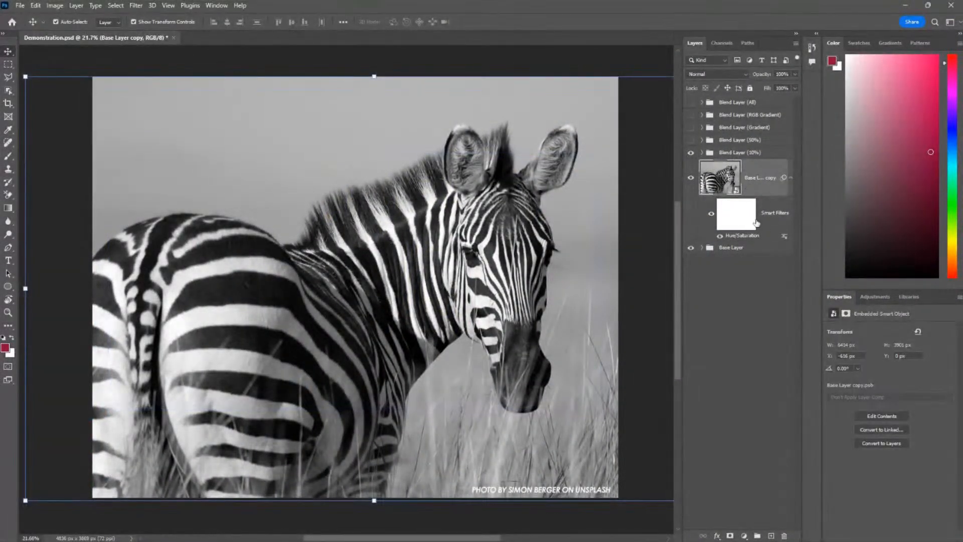
pyautogui.click(710, 214)
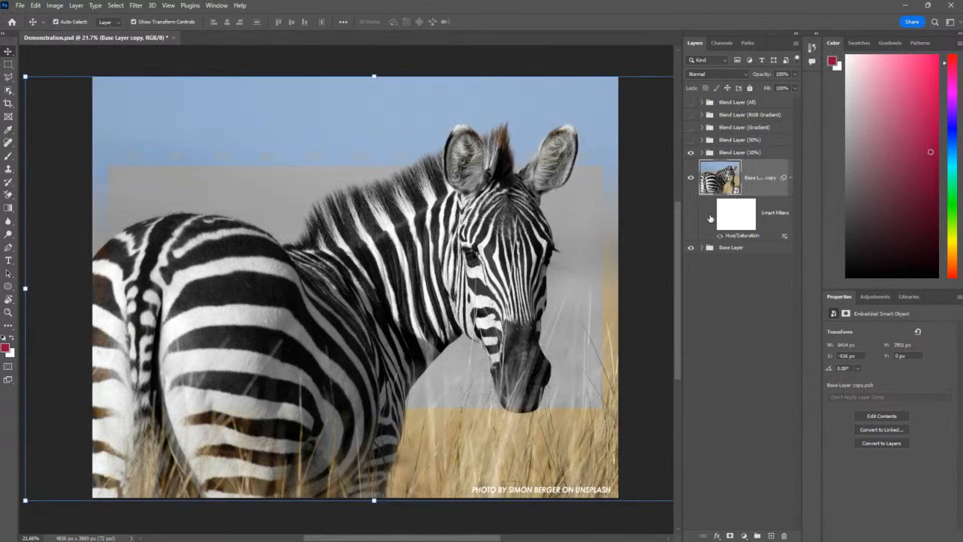
# Set the Blend Layer (10%) group to Normal blending and hide the group
pyautogui.click(735, 152)
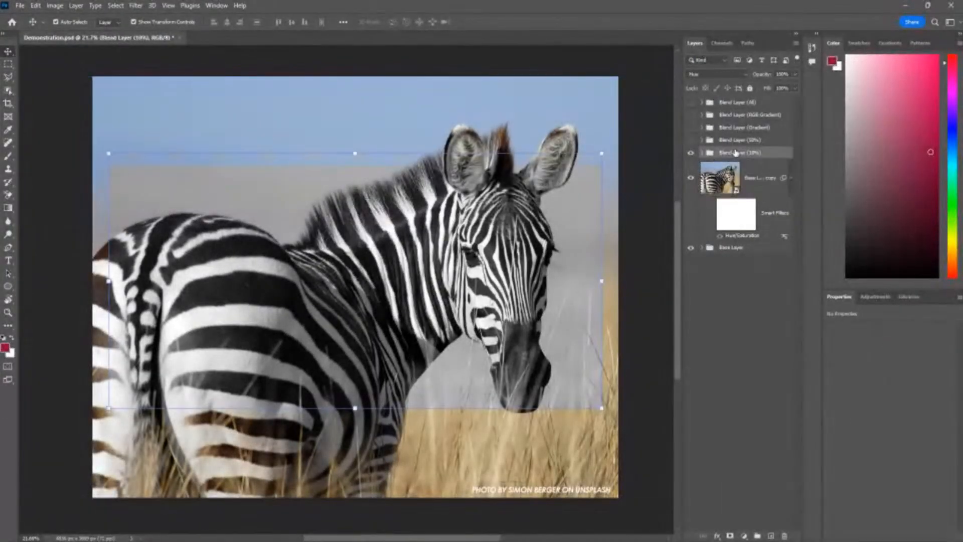
pyautogui.click(733, 77)
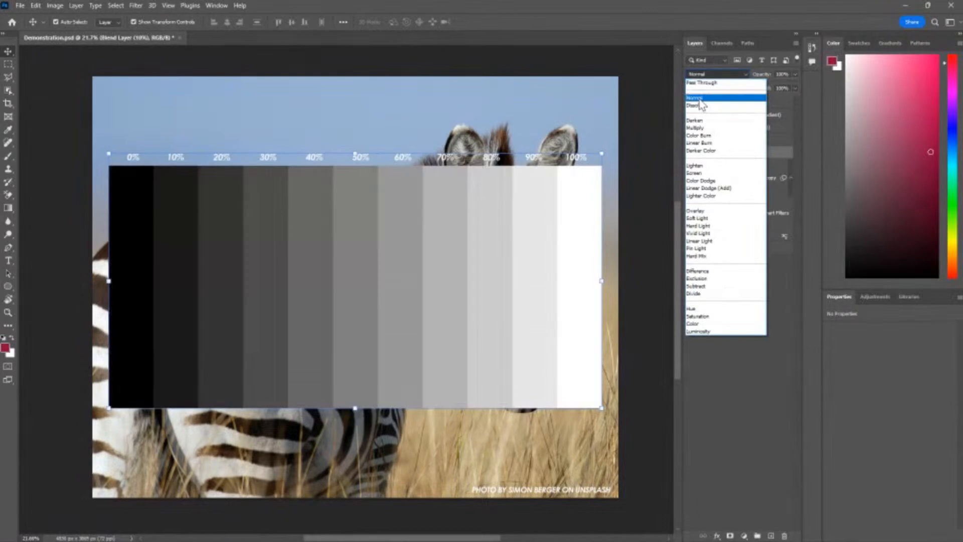
pyautogui.click(705, 106)
pyautogui.click(691, 152)
# Preview the Base Layer copy with its Hue/Saturation filter enabled, and switch its smart filters off again
pyautogui.click(737, 215)
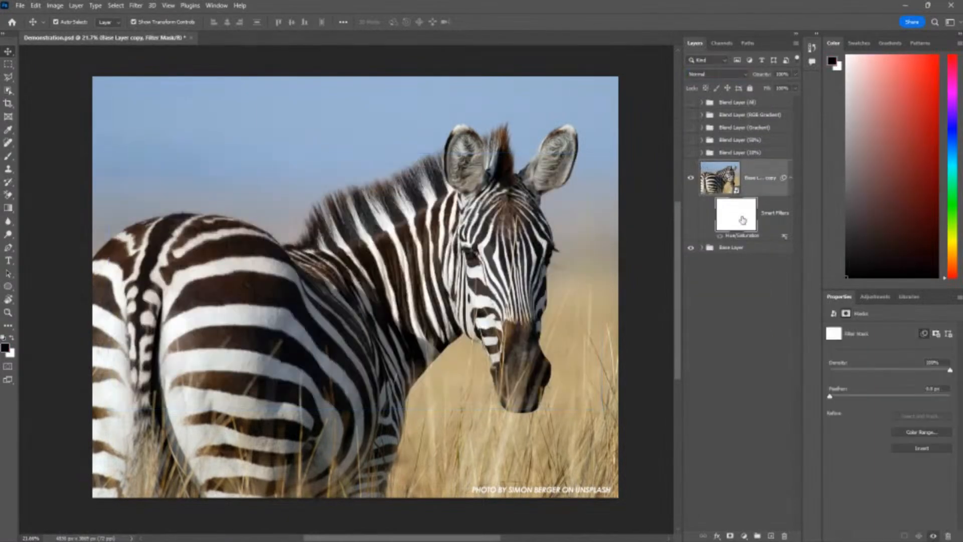
pyautogui.click(789, 189)
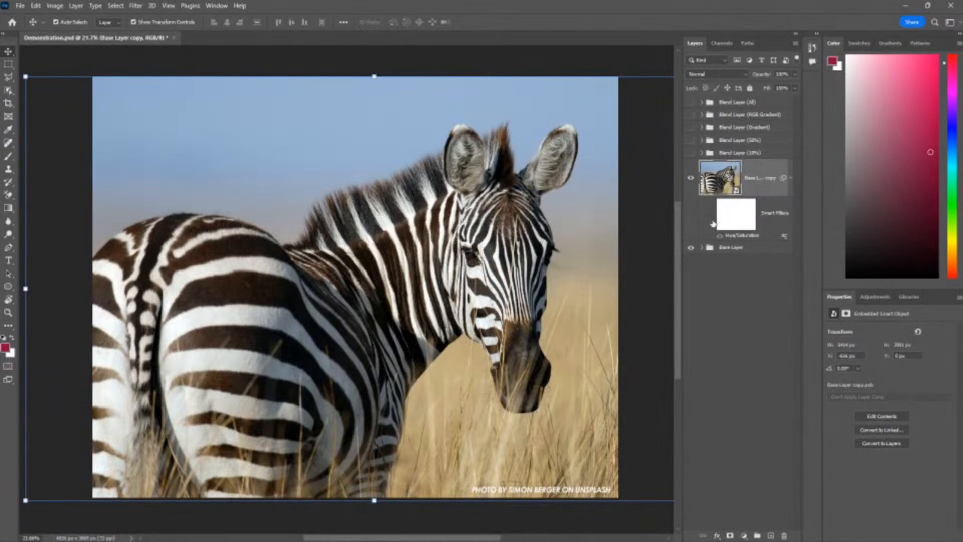
pyautogui.click(735, 219)
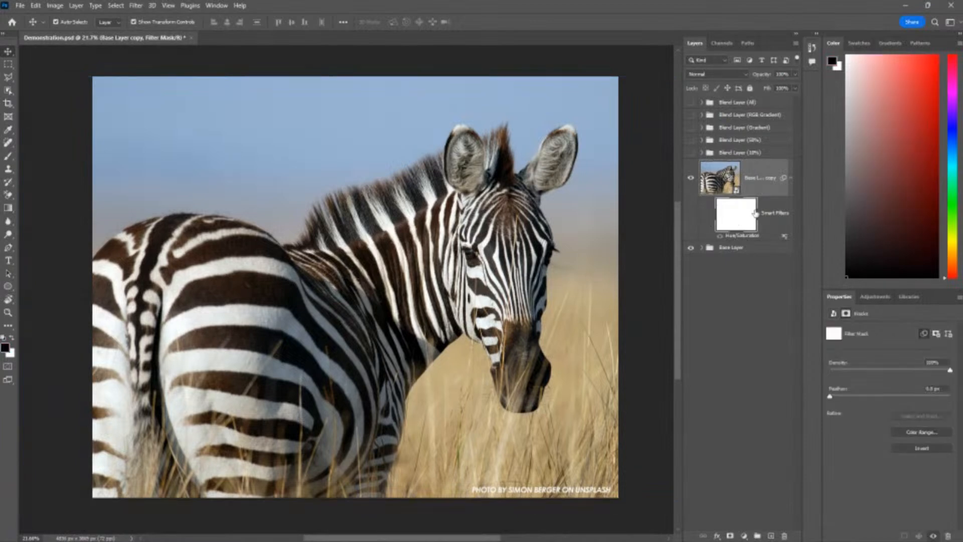
pyautogui.click(720, 236)
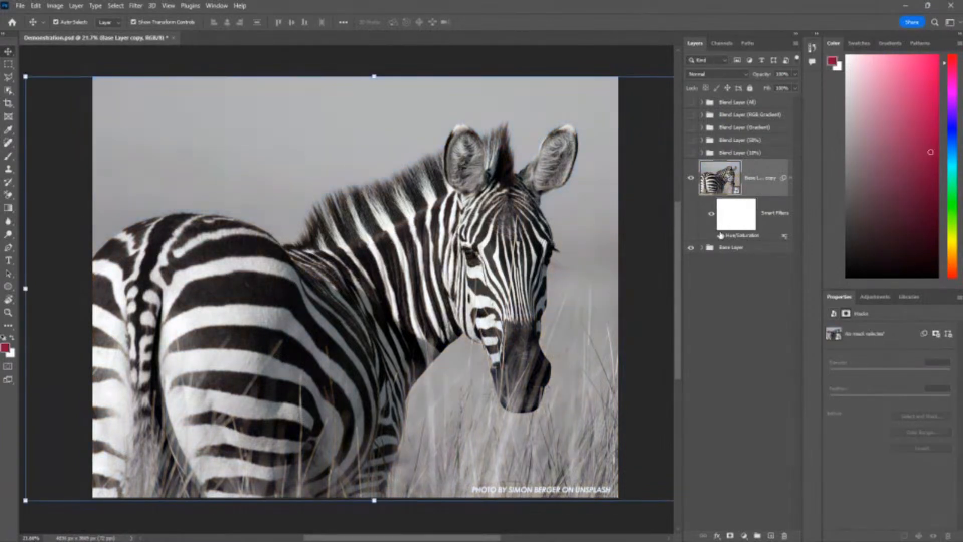
pyautogui.click(711, 213)
# Show the Blend Layer (10%) group and set its blend mode to Saturation
pyautogui.click(725, 152)
pyautogui.click(690, 152)
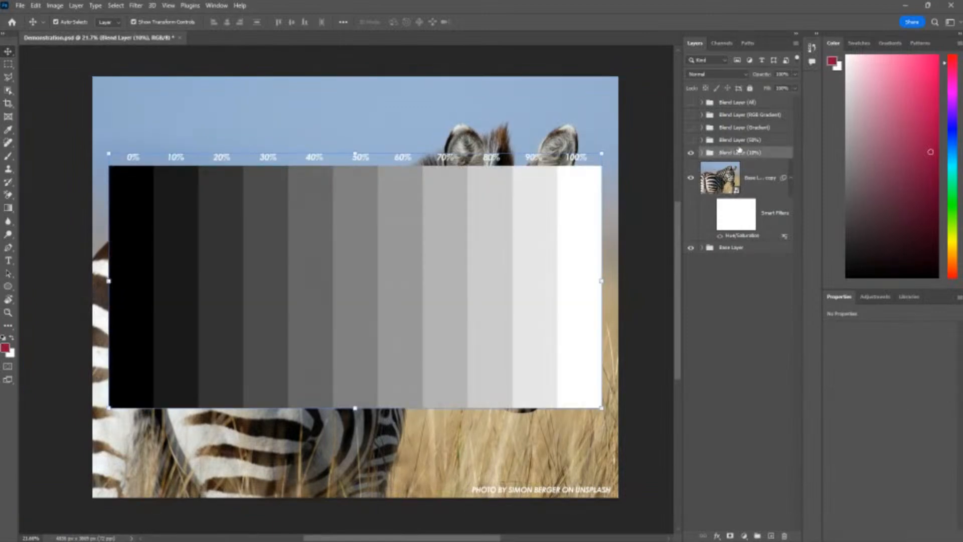
pyautogui.click(715, 74)
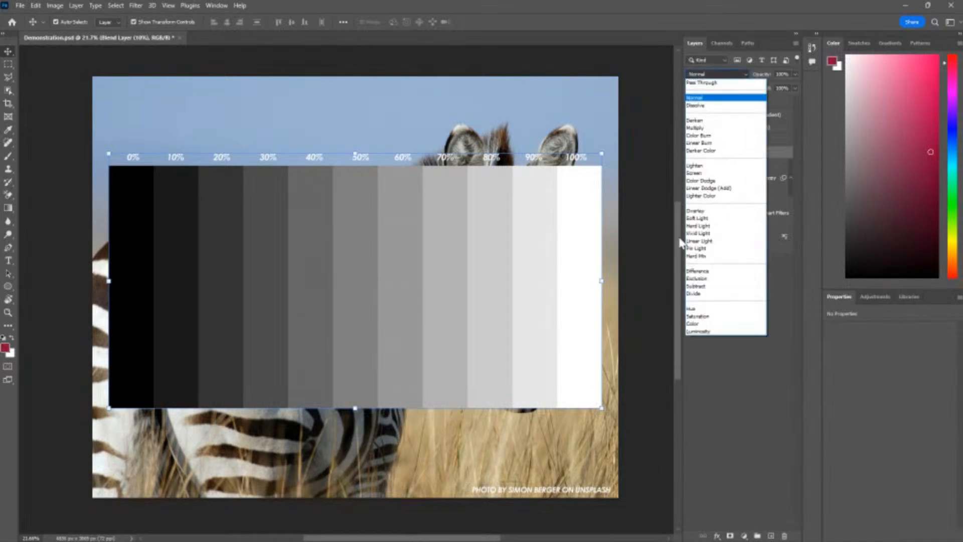
pyautogui.click(697, 317)
pyautogui.click(641, 214)
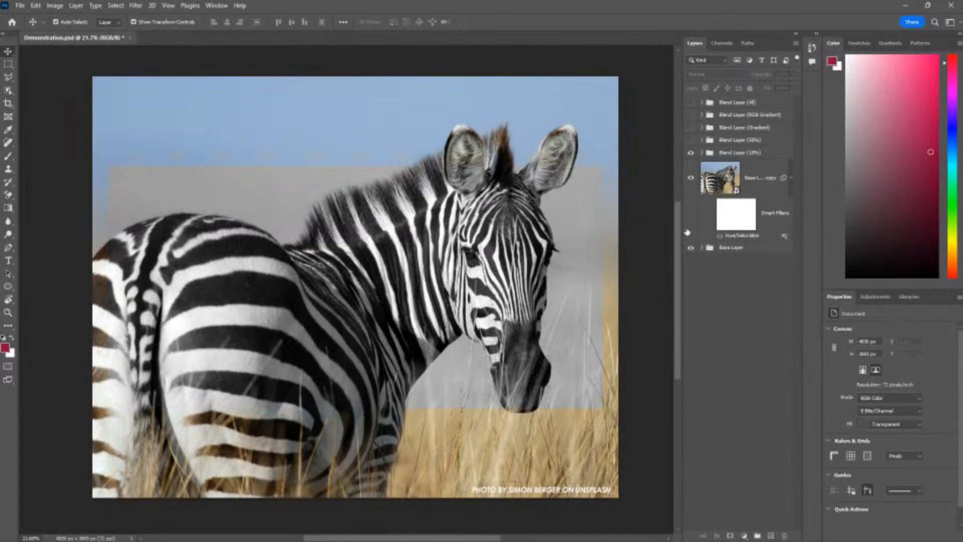
# Compare the Saturation blend with the desaturated photo by switching the Hue/Saturation smart filter on and off
pyautogui.click(720, 235)
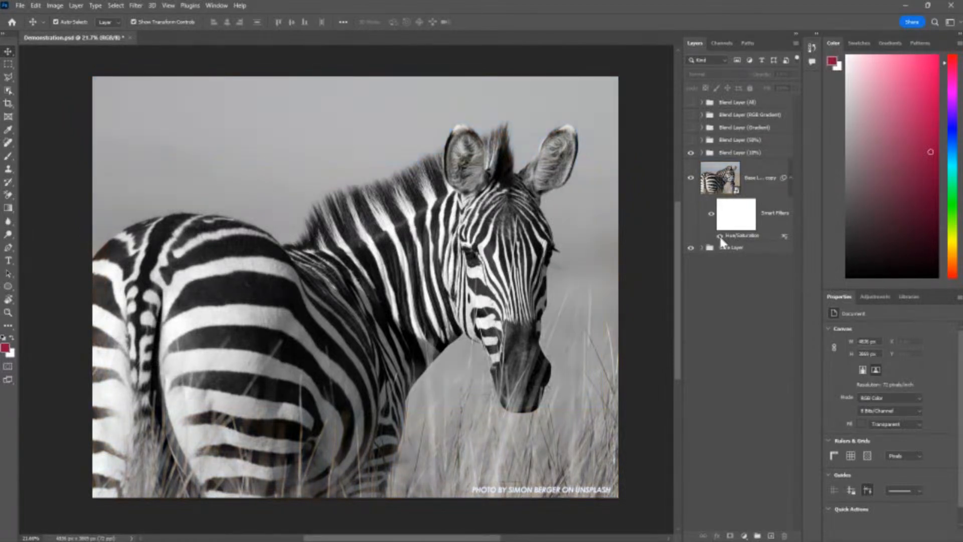
pyautogui.click(720, 236)
pyautogui.click(720, 236)
pyautogui.click(719, 235)
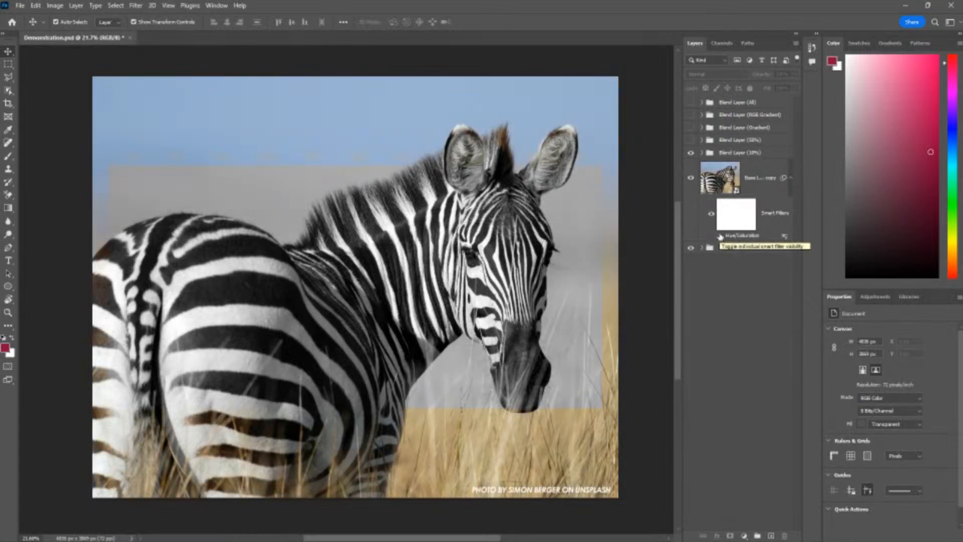
pyautogui.click(717, 237)
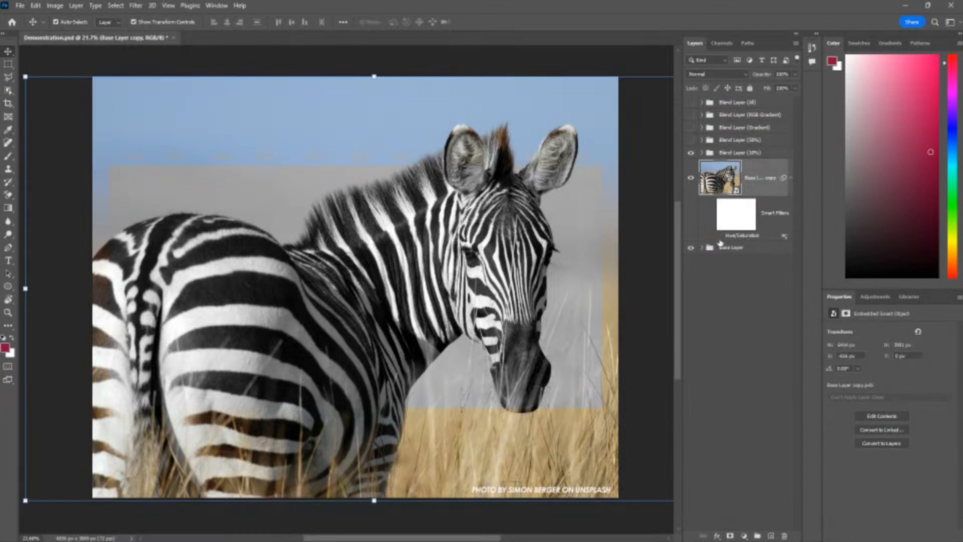
pyautogui.click(720, 233)
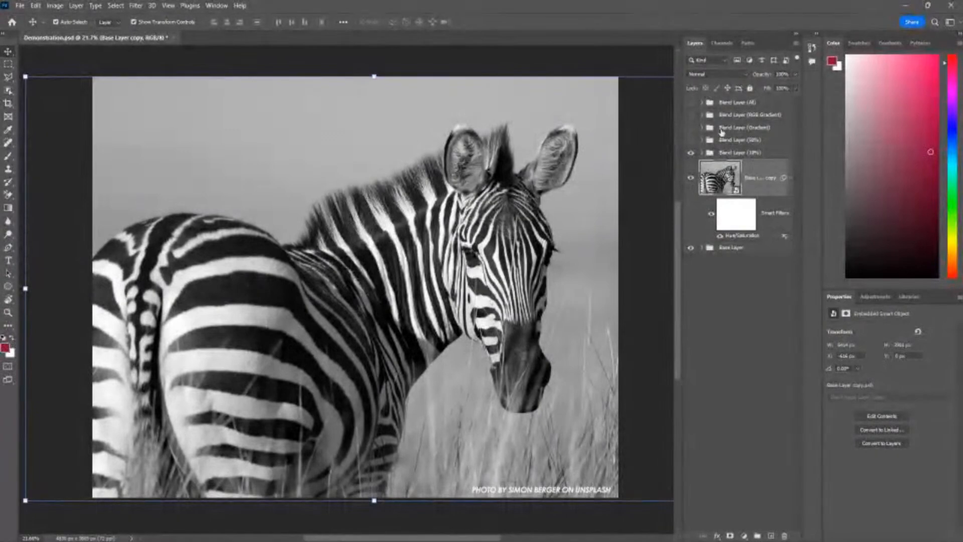
# Hide the Blend Layer (10%) group and turn off the smart filters on the Base Layer copy
pyautogui.click(707, 153)
pyautogui.click(690, 153)
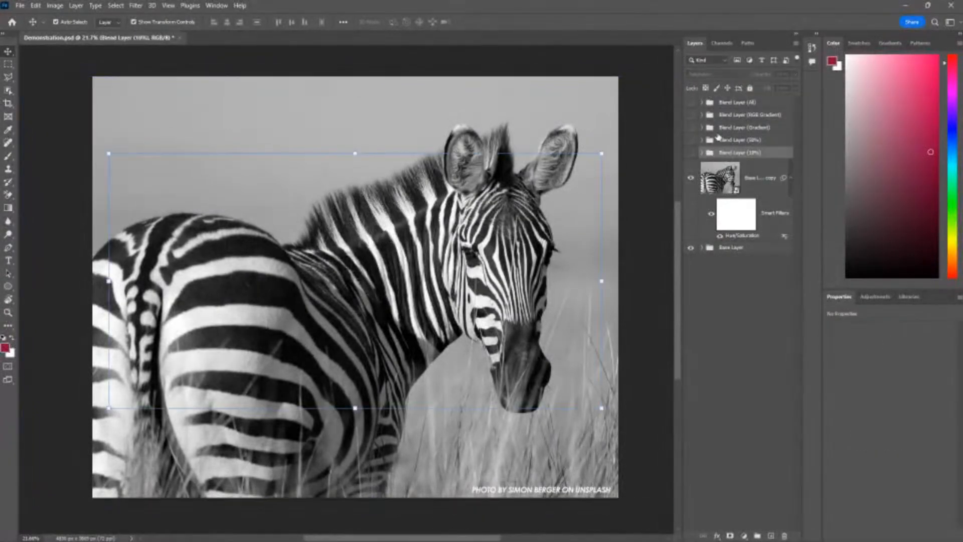
pyautogui.click(709, 216)
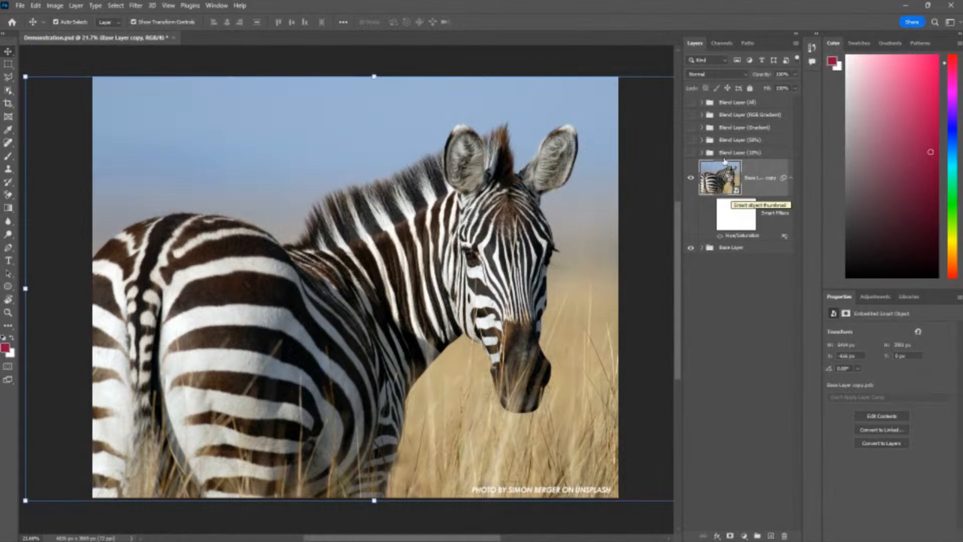
# Show the Blend Layer (RGB Gradient) group and set its blend mode to Saturation
pyautogui.click(693, 115)
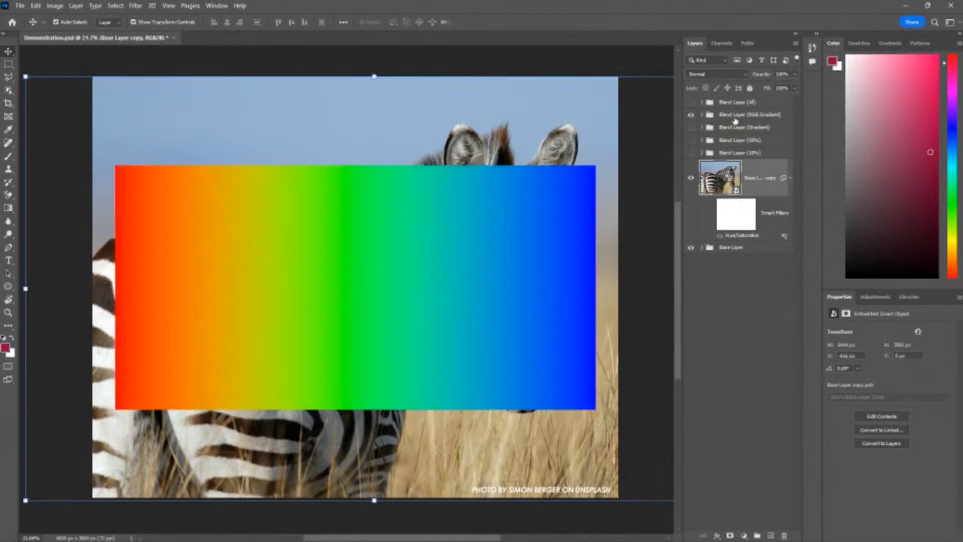
pyautogui.click(735, 116)
pyautogui.click(717, 74)
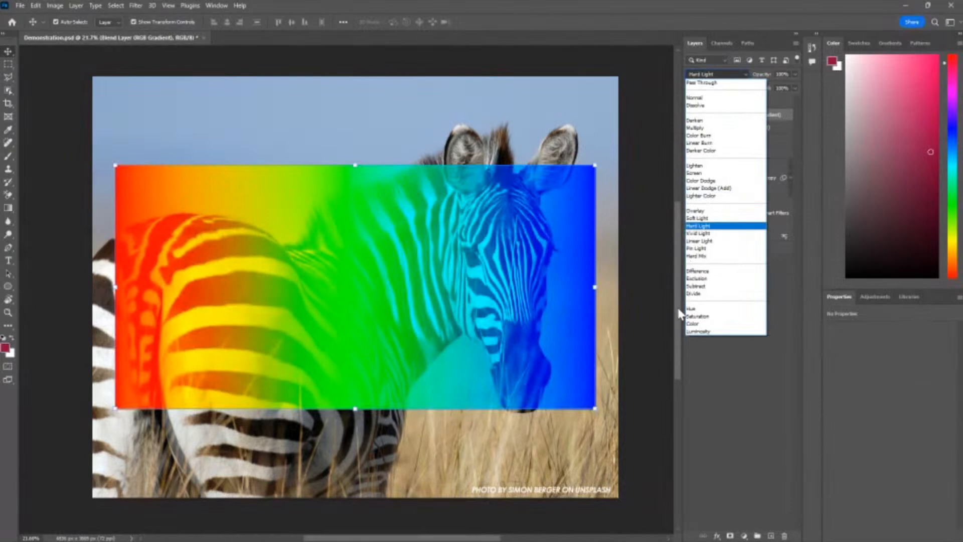
pyautogui.click(692, 317)
pyautogui.click(647, 257)
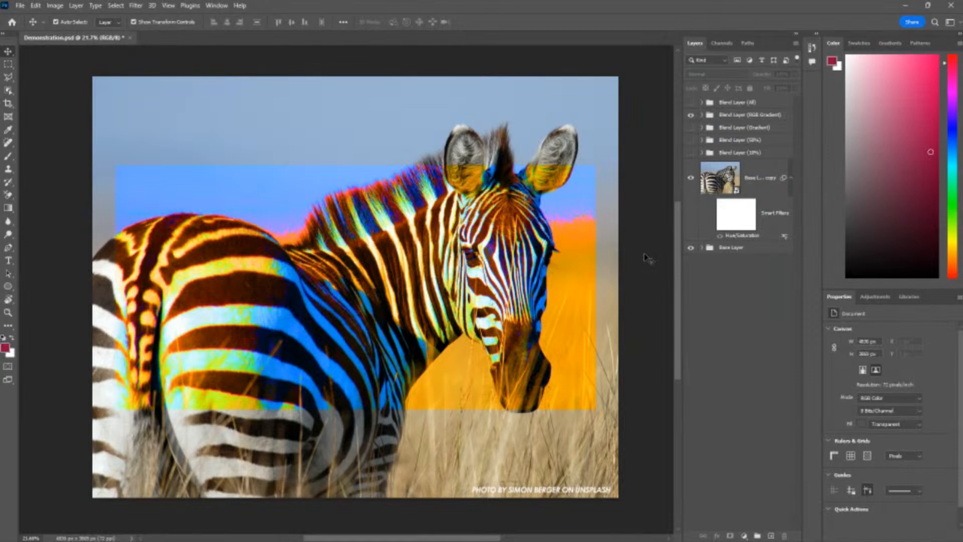
# Compare the photo with and without Blend Layer (RGB Gradient), checking it against the Base Layer copy, and leave the gradient hidden
pyautogui.click(691, 115)
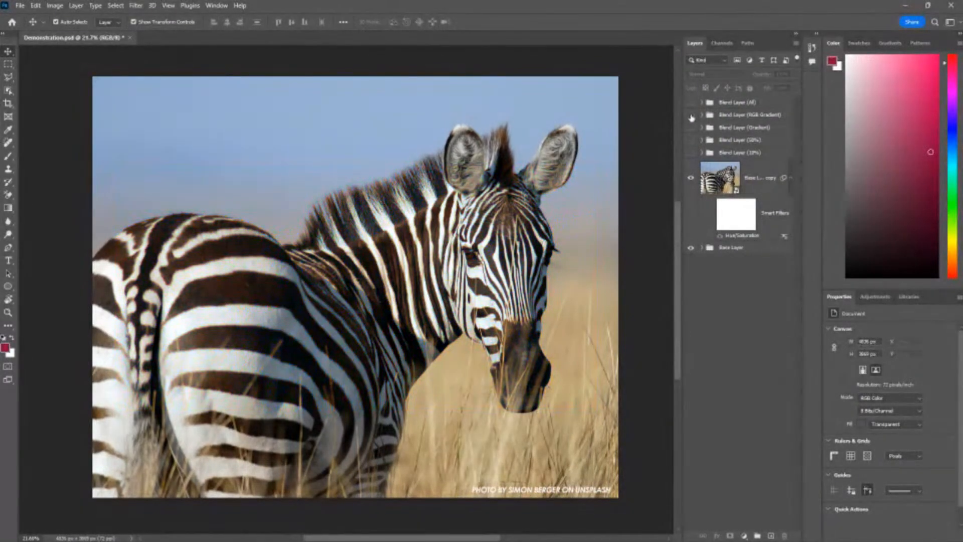
pyautogui.click(691, 116)
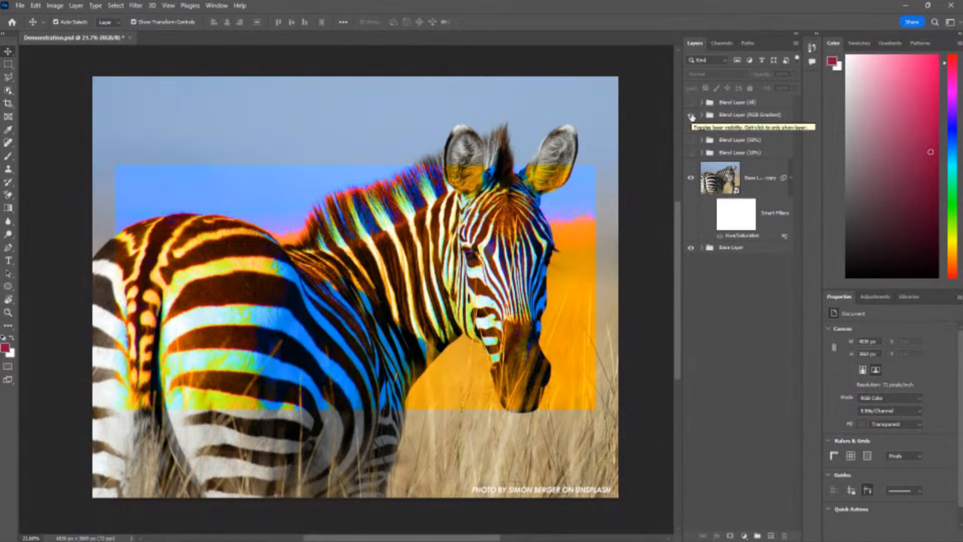
pyautogui.click(692, 116)
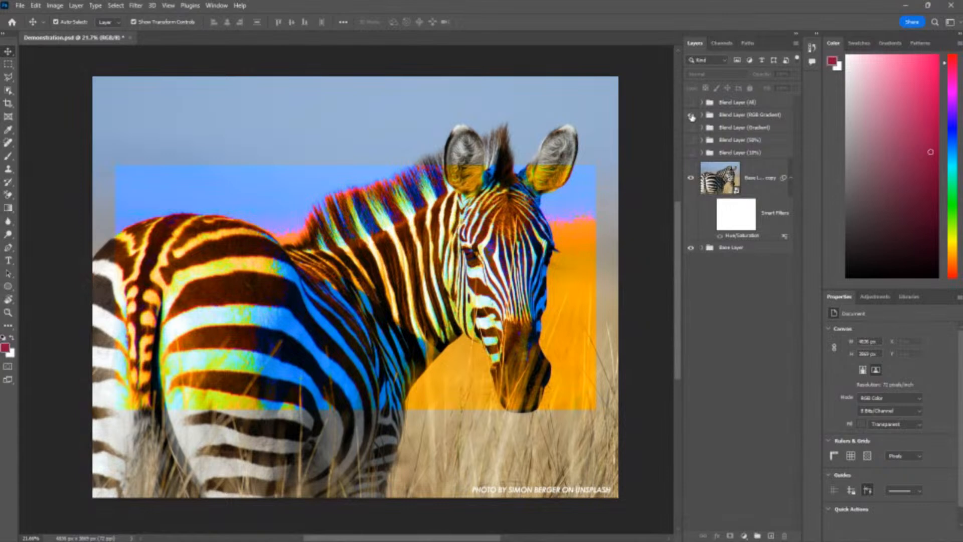
pyautogui.click(723, 178)
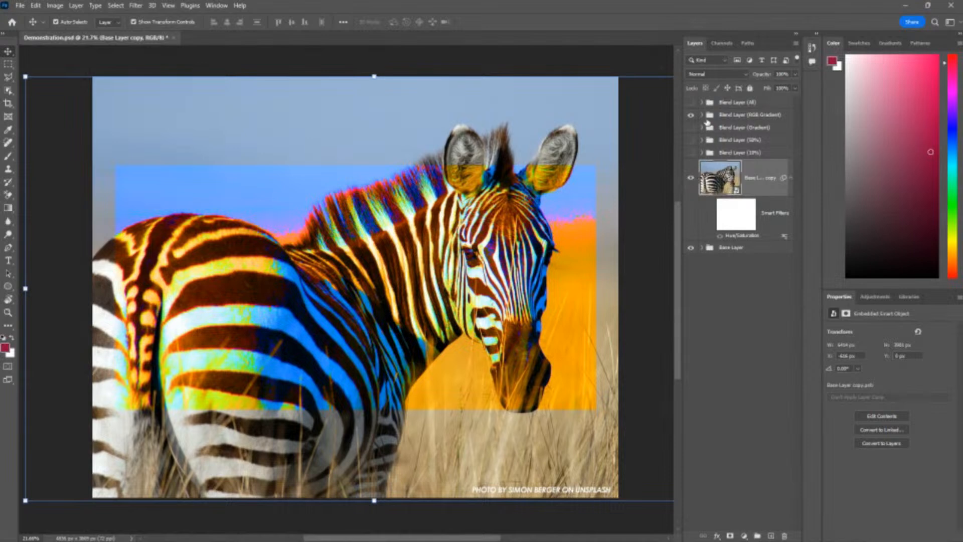
pyautogui.click(721, 118)
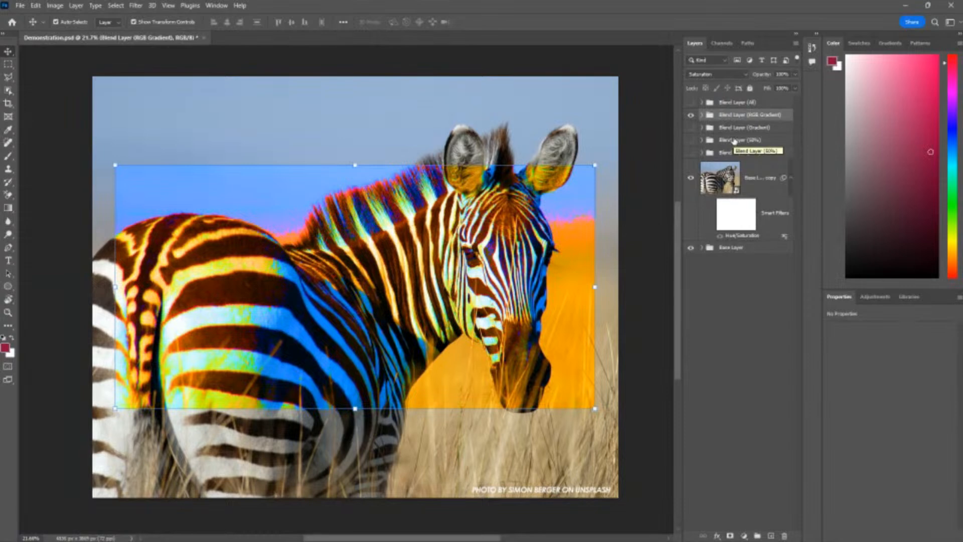
pyautogui.click(75, 90)
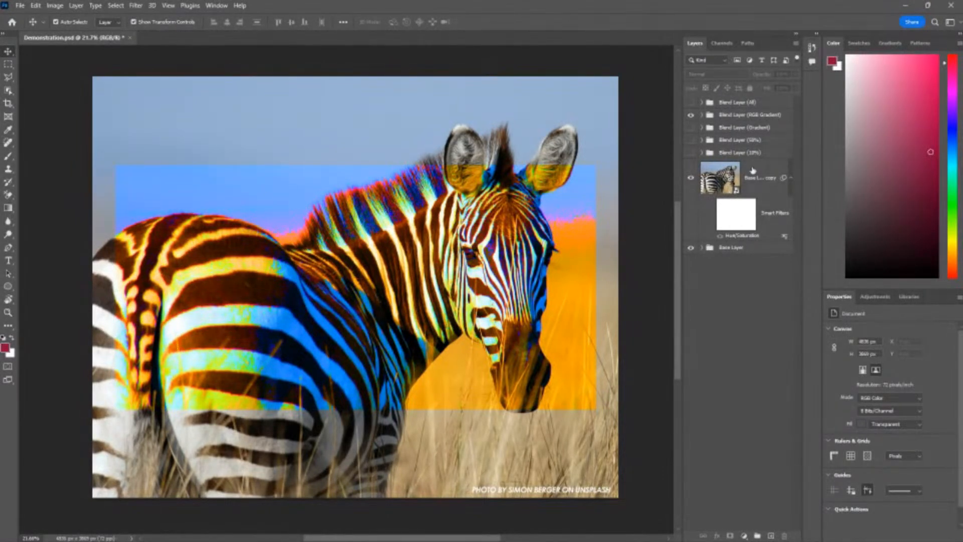
pyautogui.click(691, 115)
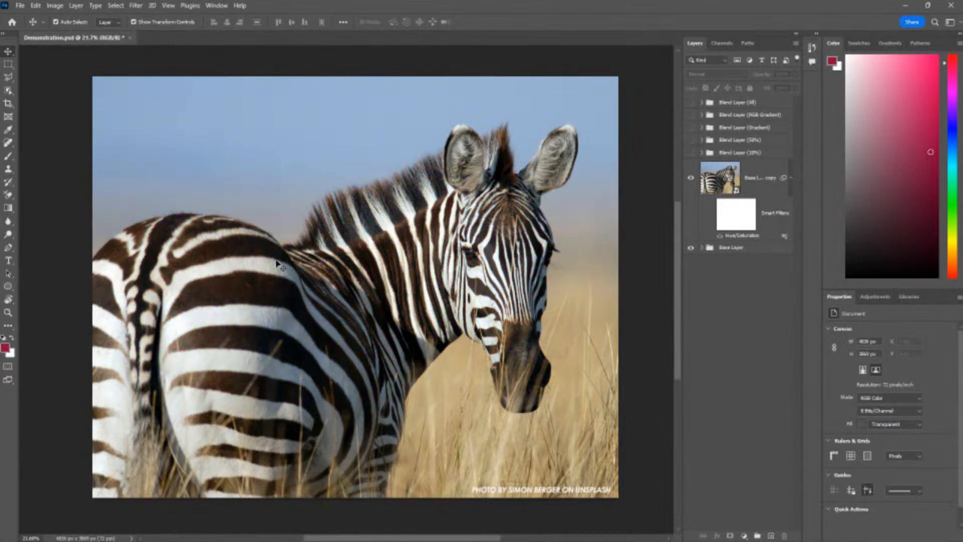
# Add a new layer above all blend groups and circle the sky above the zebra's back with the Brush tool
pyautogui.click(752, 106)
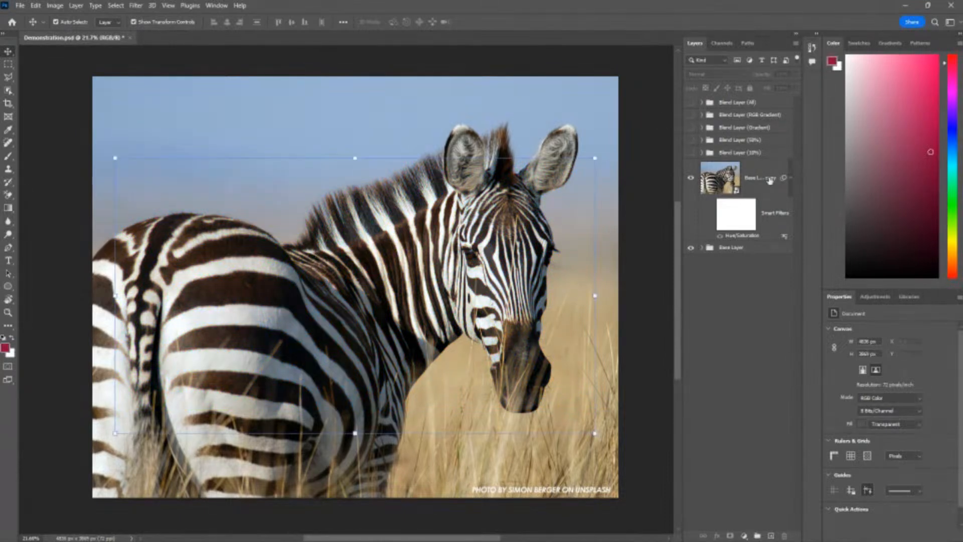
pyautogui.click(776, 536)
pyautogui.press('b')
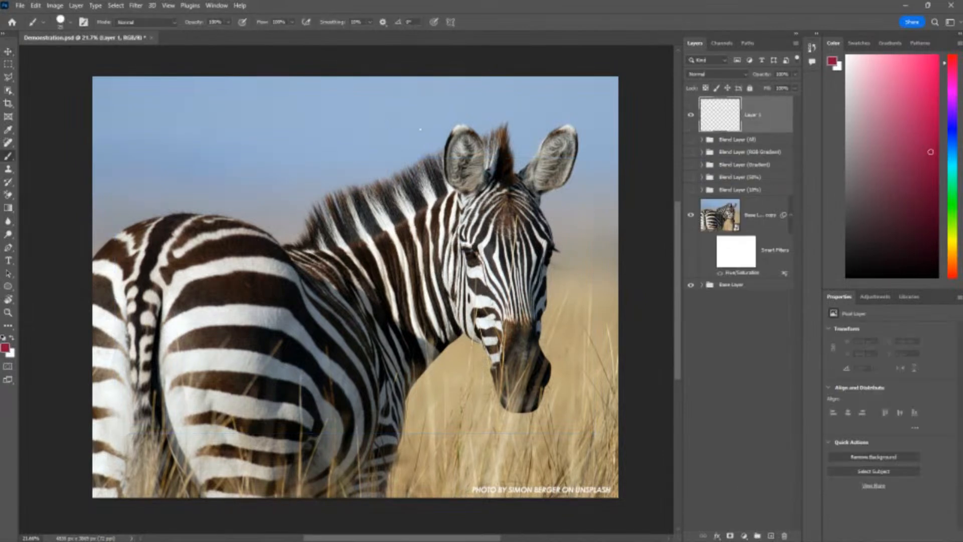
pyautogui.moveTo(175, 124)
pyautogui.mouseDown()
pyautogui.moveTo(101, 221)
pyautogui.moveTo(346, 229)
pyautogui.moveTo(237, 112)
pyautogui.moveTo(97, 141)
pyautogui.mouseUp()
pyautogui.moveTo(112, 204)
pyautogui.mouseDown()
pyautogui.moveTo(327, 250)
pyautogui.moveTo(310, 148)
pyautogui.moveTo(200, 126)
pyautogui.moveTo(95, 141)
pyautogui.mouseUp()
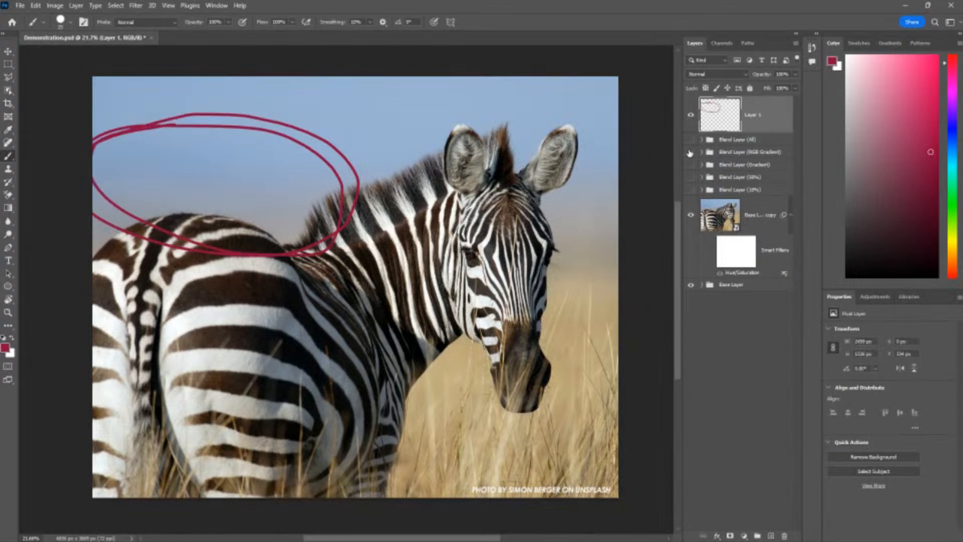
# Compare the circled sky with Blend Layer (RGB Gradient) shown and hidden, and toggle the circle's layer off and on
pyautogui.click(731, 153)
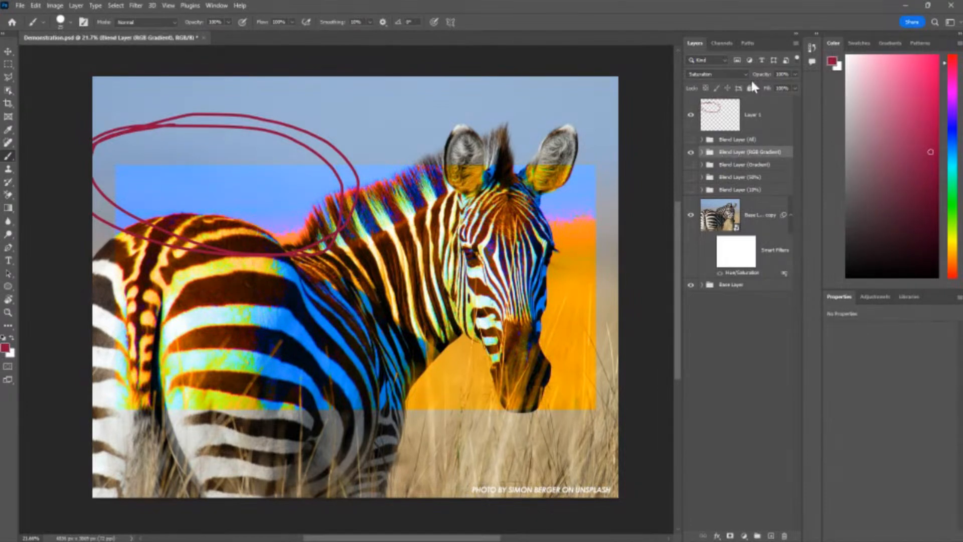
pyautogui.click(762, 120)
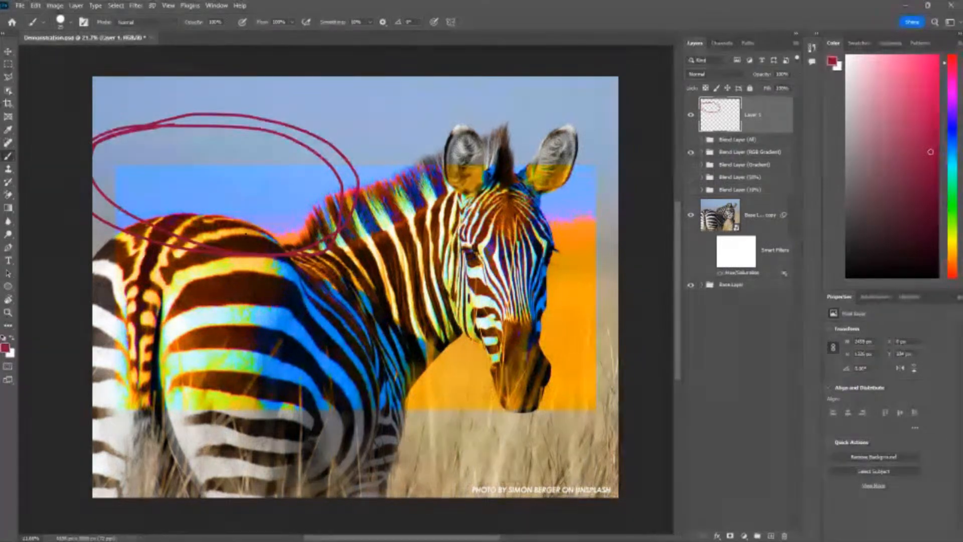
pyautogui.click(690, 115)
pyautogui.click(691, 116)
pyautogui.click(691, 151)
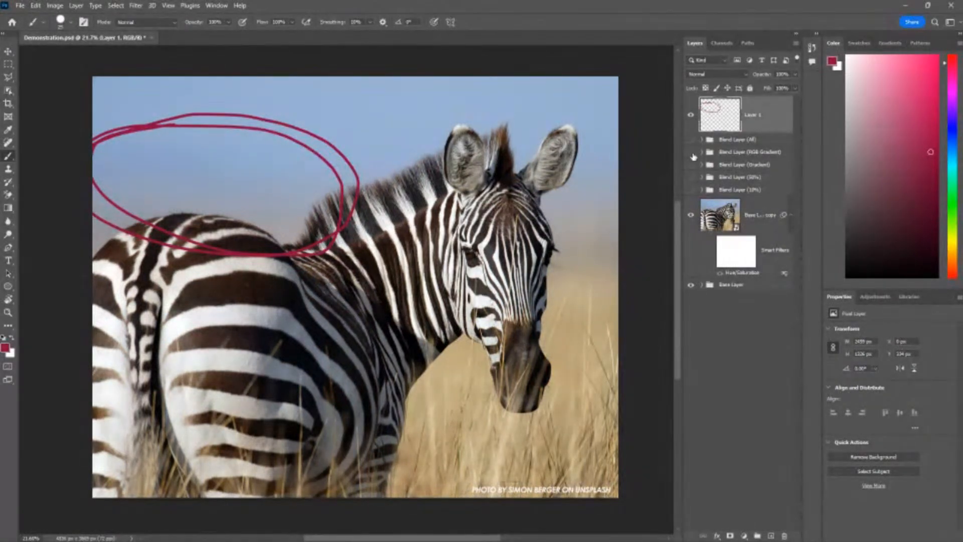
# Show Blend Layer (RGB Gradient) beneath the circled sky, toggle the circle's layer off and on, and delete that layer
pyautogui.click(691, 152)
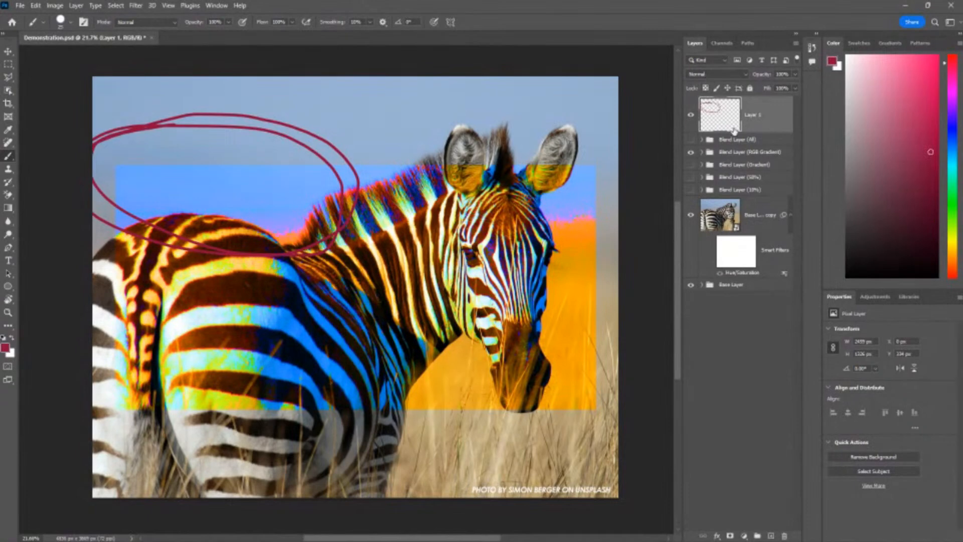
pyautogui.click(768, 153)
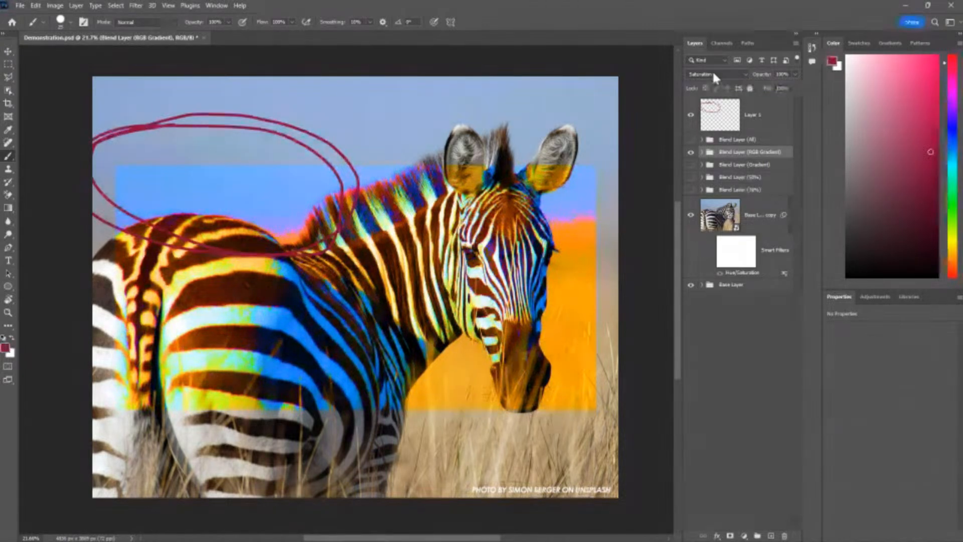
pyautogui.click(763, 122)
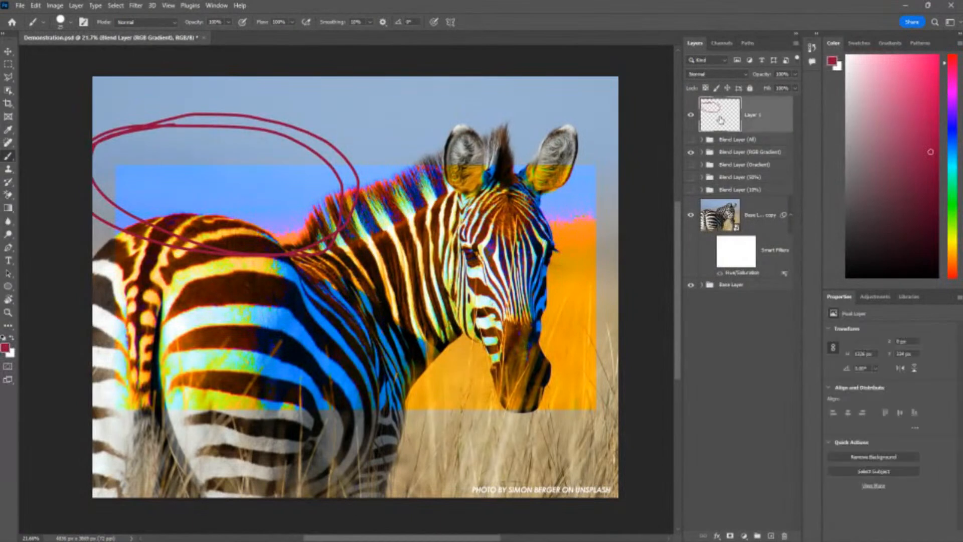
pyautogui.click(692, 116)
pyautogui.click(692, 116)
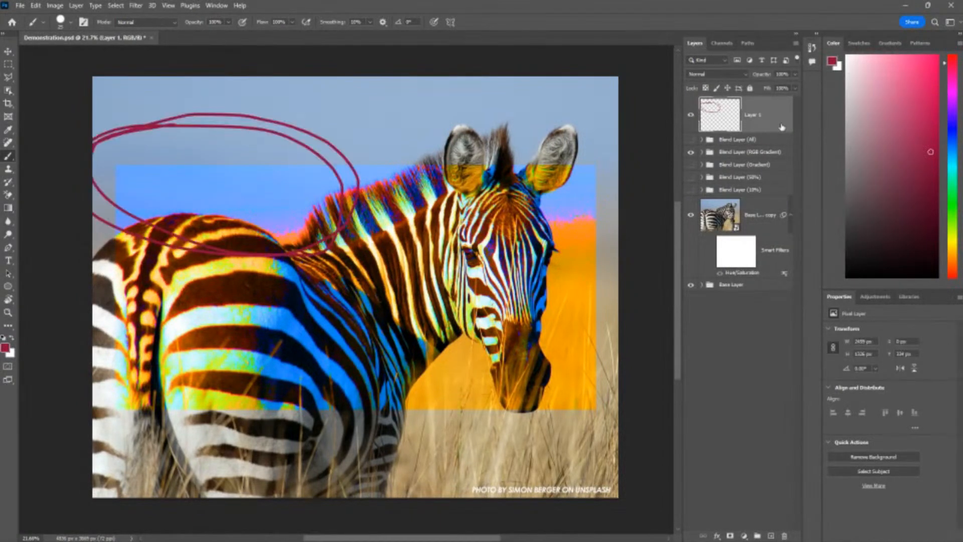
pyautogui.press('Delete')
pyautogui.click(722, 116)
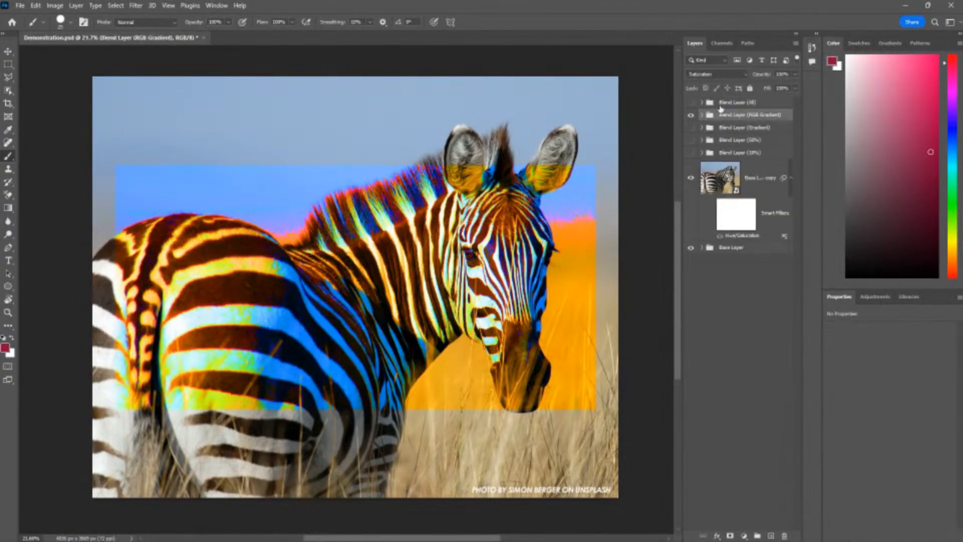
# Set Blend Layer (RGB Gradient) to Normal and hide it, and delete the Base Layer copy with its Hue/Saturation smart filter
pyautogui.click(712, 73)
pyautogui.scroll(5, 708, 82)
pyautogui.click(697, 97)
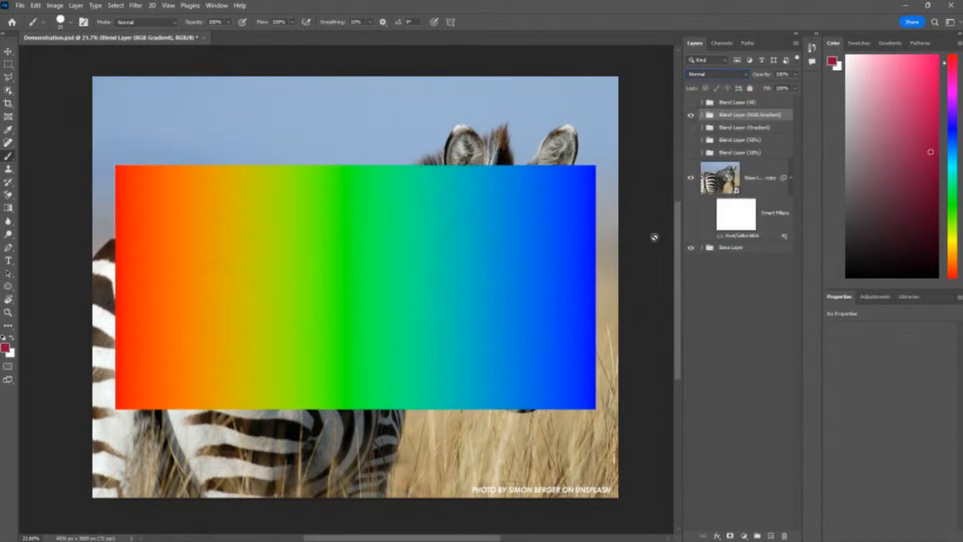
pyautogui.click(690, 115)
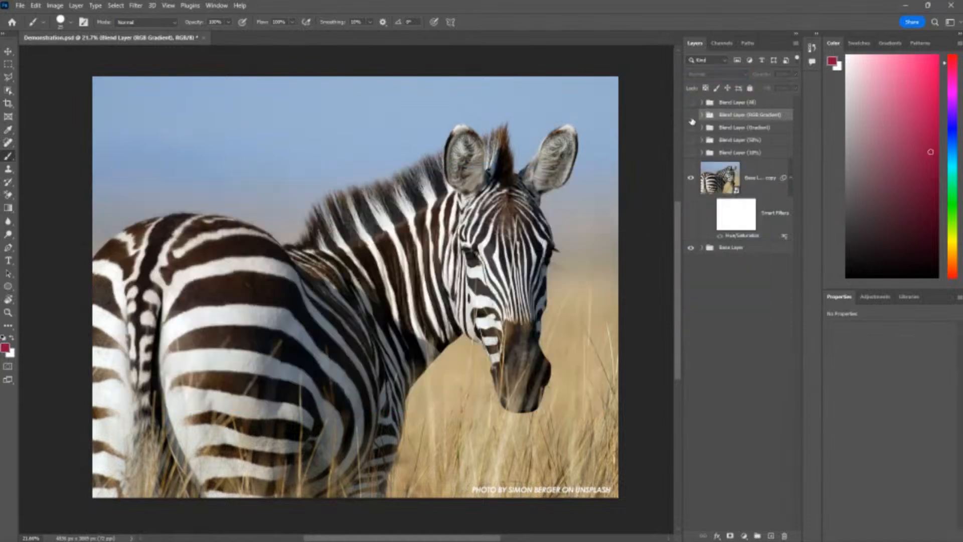
pyautogui.click(752, 181)
pyautogui.press('Delete')
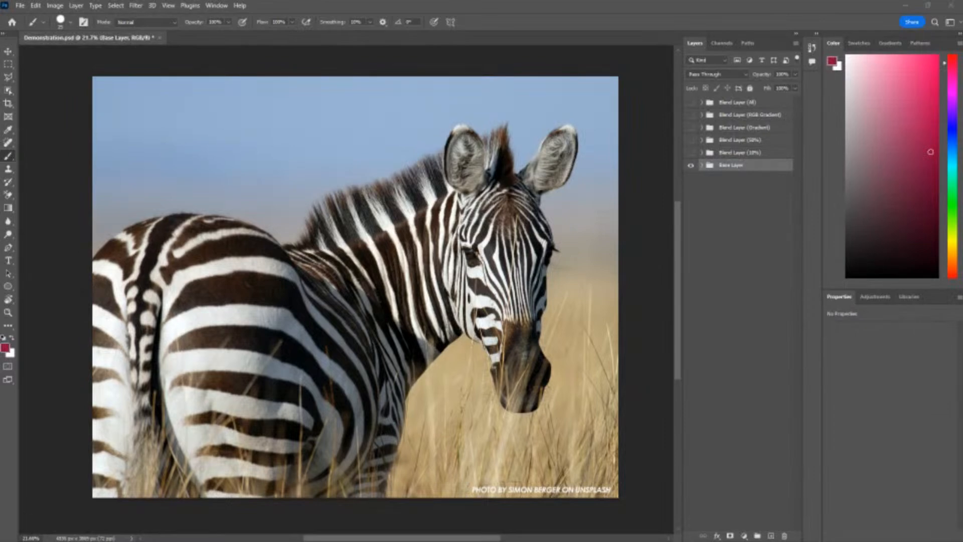
# Switch to the Google Slides presentation and open slide 61, the definition of the Color blending mode
pyautogui.hotkey('alt', 'Tab')
pyautogui.scroll(2, 69, 383)
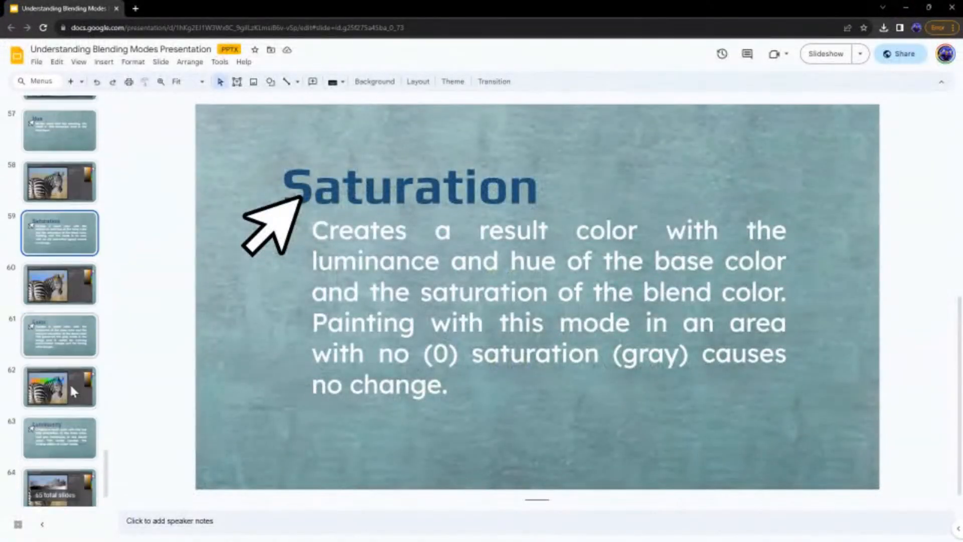
pyautogui.click(59, 340)
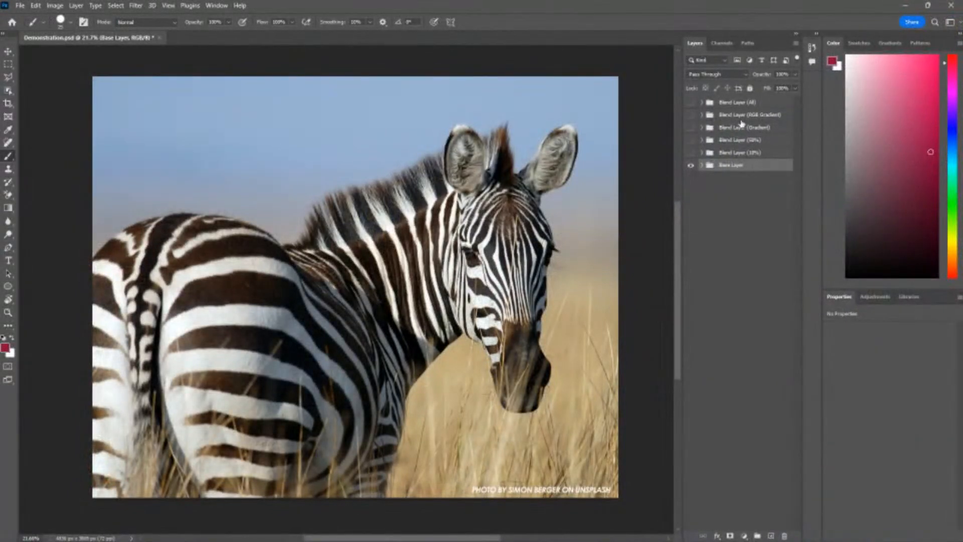
# Back in Photoshop, show the Blend Layer (RGB Gradient) group and expand it to reach its gradient rectangle layer
pyautogui.click(741, 119)
pyautogui.click(735, 129)
pyautogui.click(742, 116)
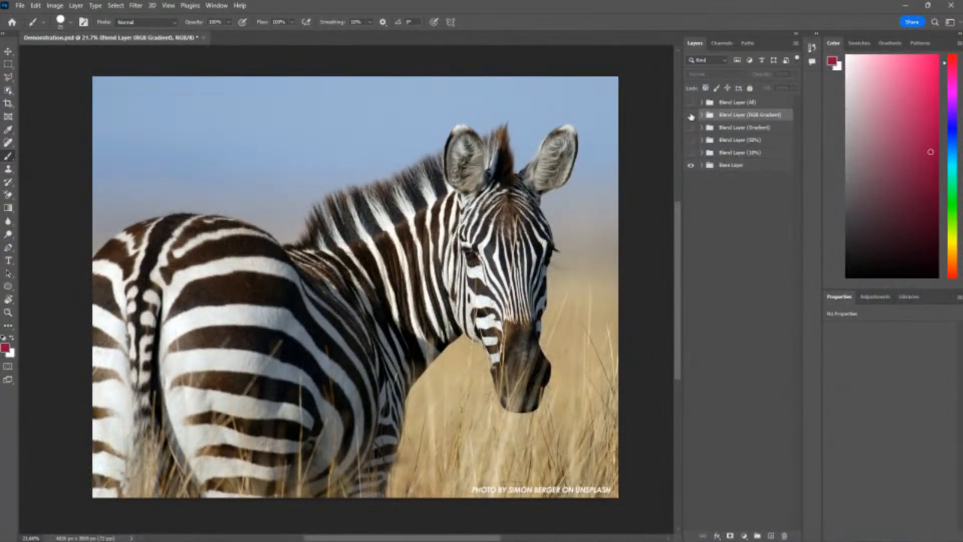
pyautogui.hotkey('ctrl', ',')
pyautogui.click(702, 115)
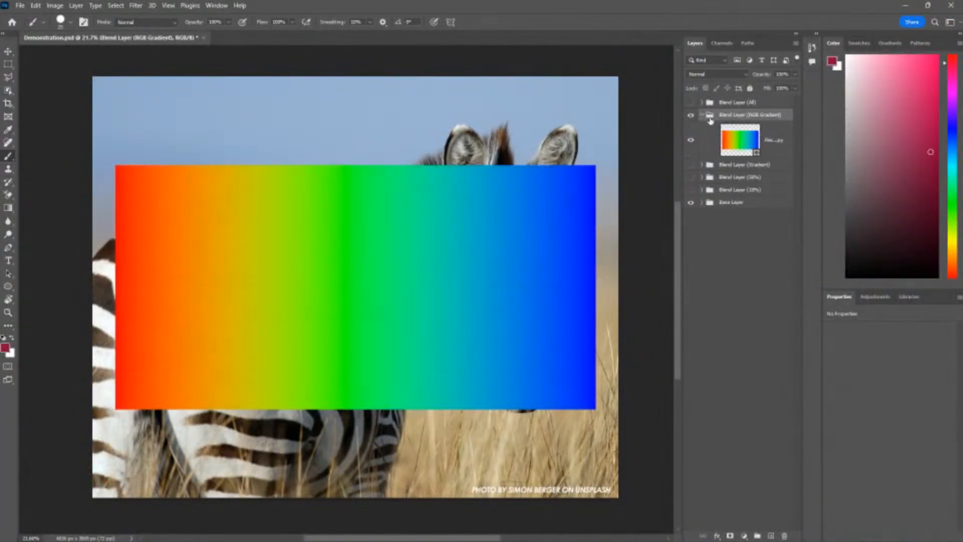
# Try the Multiply and Pin Light blend modes on the gradient rectangle inside Blend Layer (RGB Gradient)
pyautogui.click(737, 141)
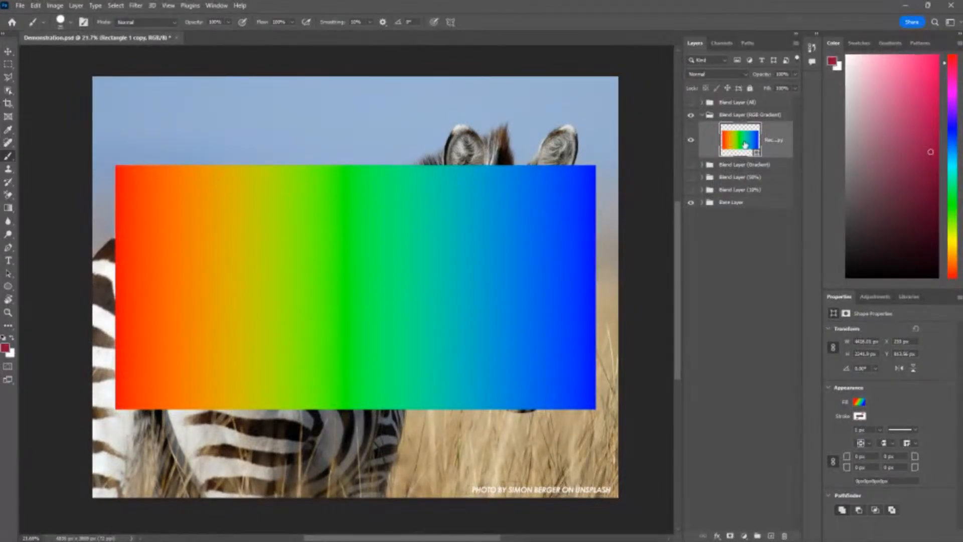
pyautogui.click(736, 116)
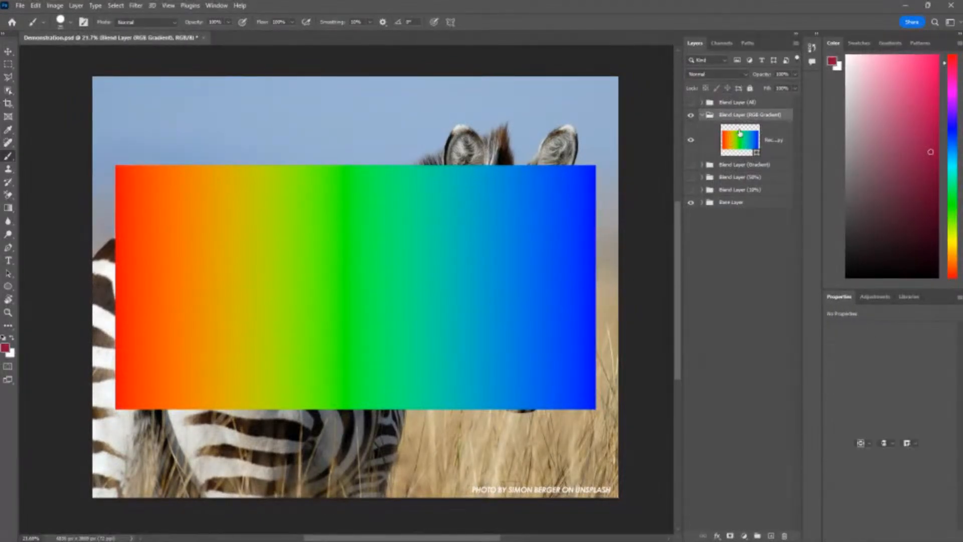
pyautogui.click(740, 139)
pyautogui.click(717, 76)
pyautogui.click(713, 105)
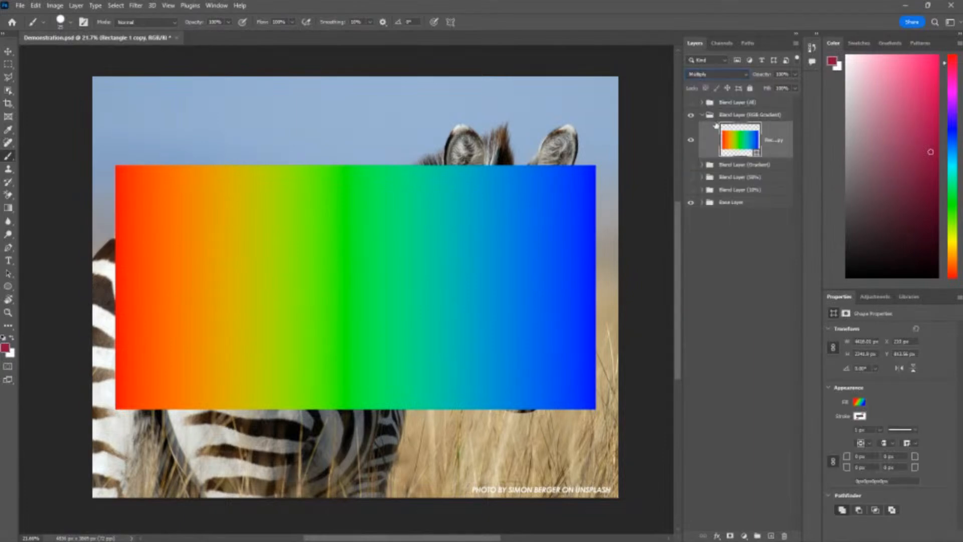
pyautogui.click(714, 74)
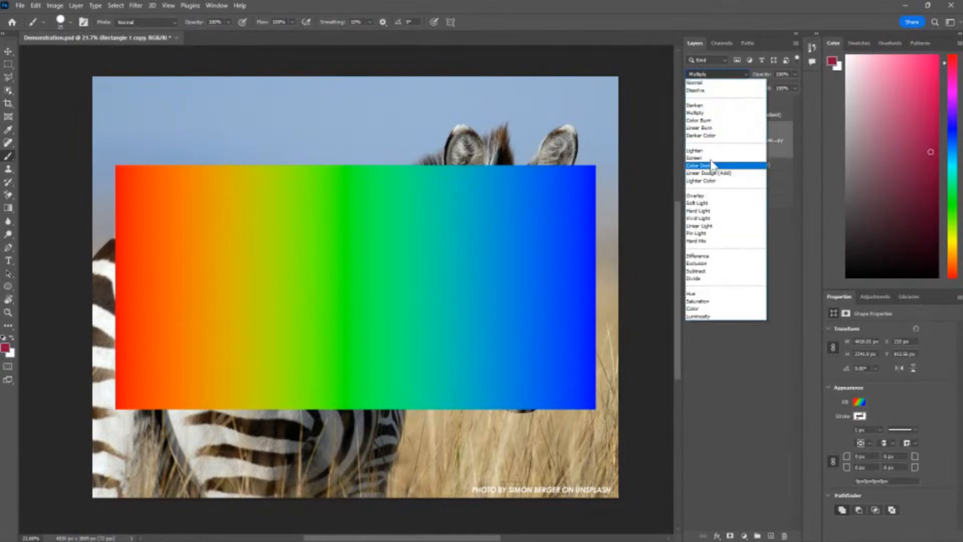
pyautogui.click(707, 241)
# Set the blend mode of the whole Blend Layer (RGB Gradient) group to Saturation
pyautogui.click(725, 117)
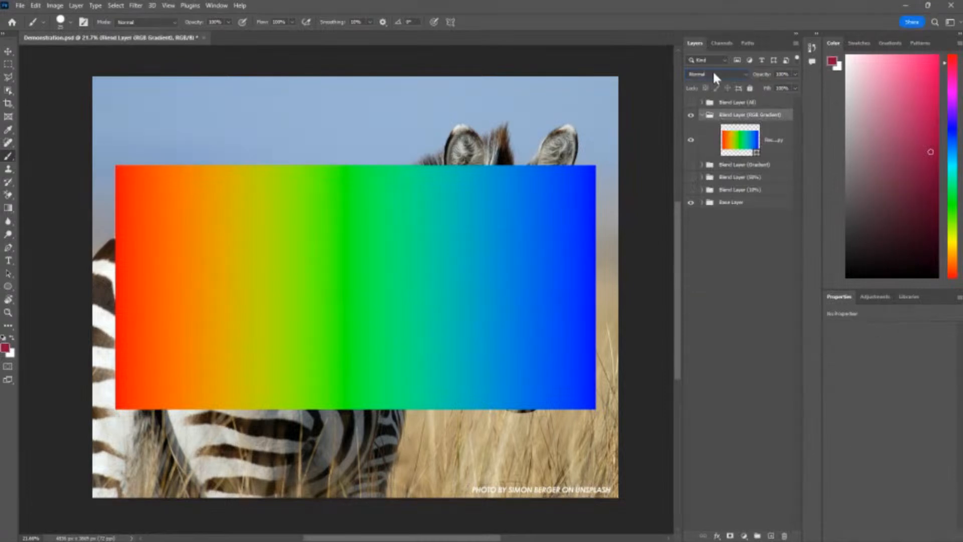
pyautogui.click(712, 73)
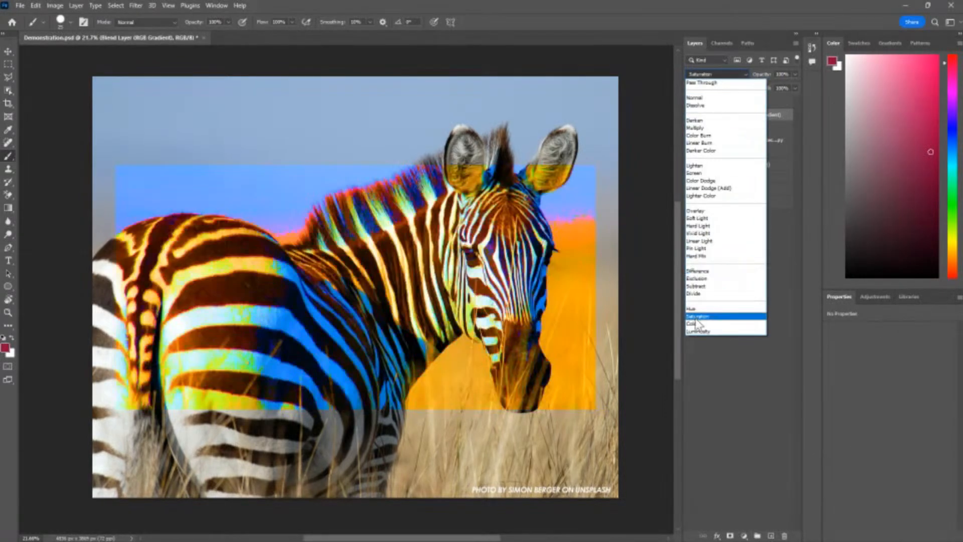
pyautogui.press('Escape')
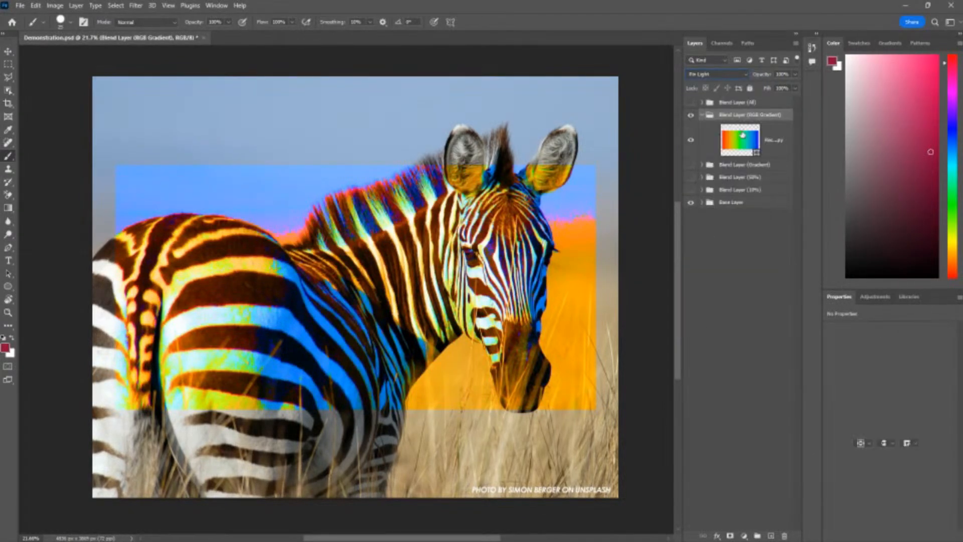
# Try several blend modes on the gradient rectangle inside the Saturation group, including Overlay and Saturation
pyautogui.click(739, 140)
pyautogui.click(714, 73)
pyautogui.click(703, 193)
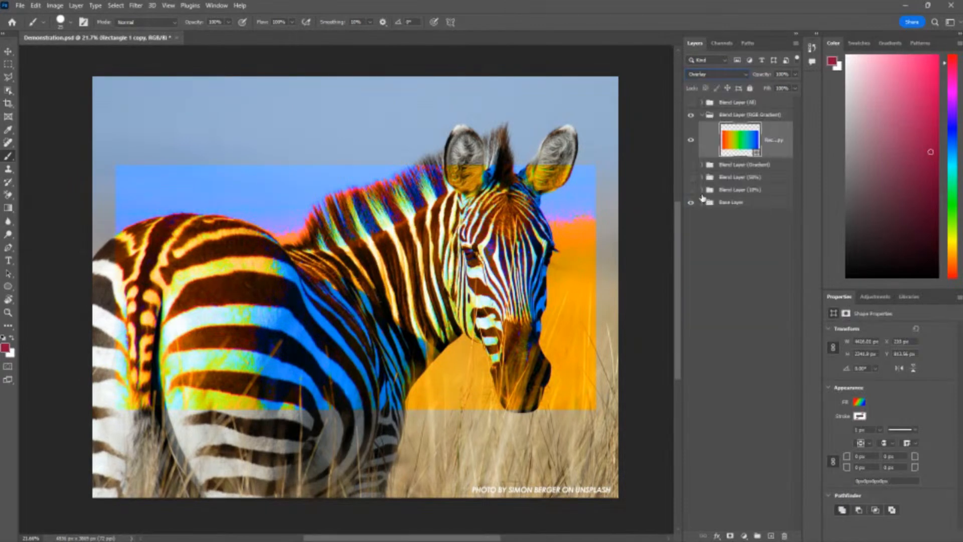
pyautogui.click(709, 79)
pyautogui.click(712, 245)
pyautogui.click(709, 74)
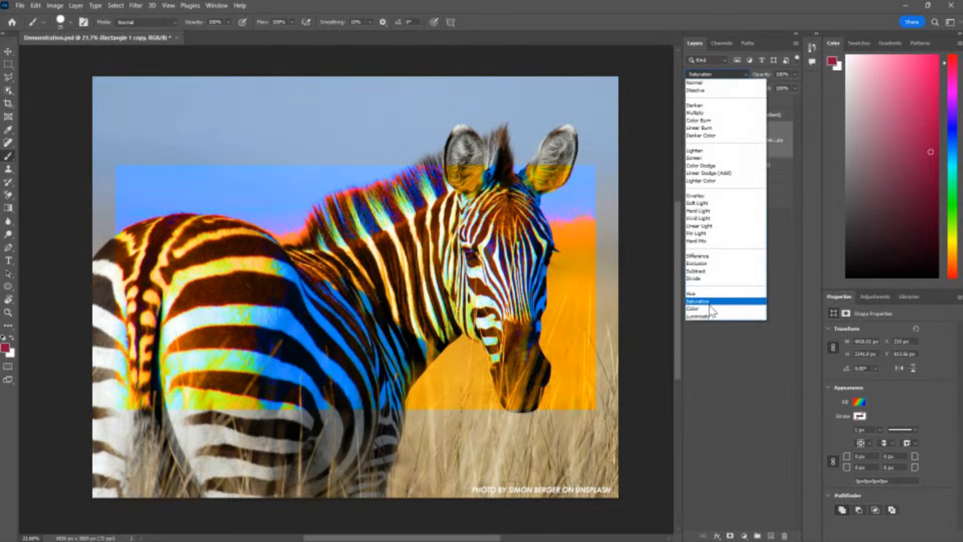
pyautogui.click(710, 308)
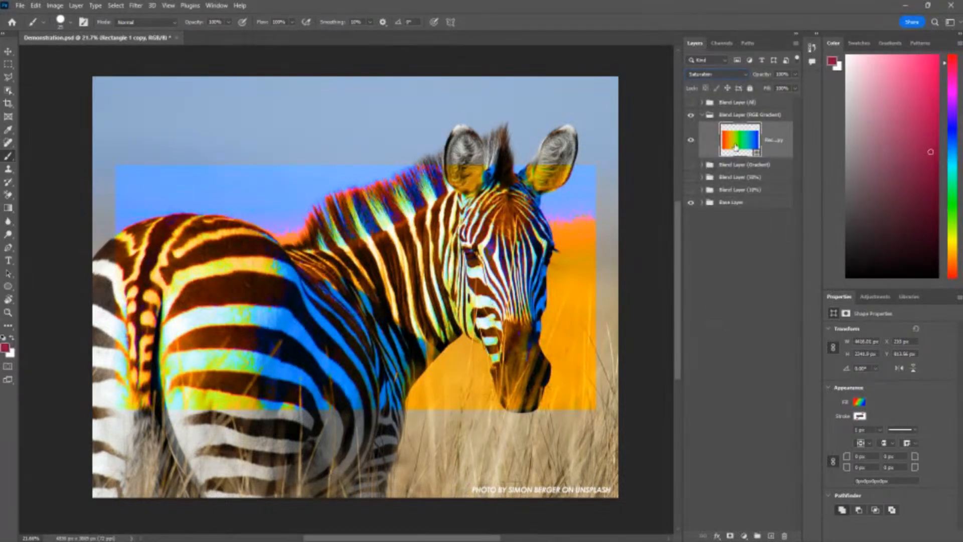
pyautogui.click(722, 75)
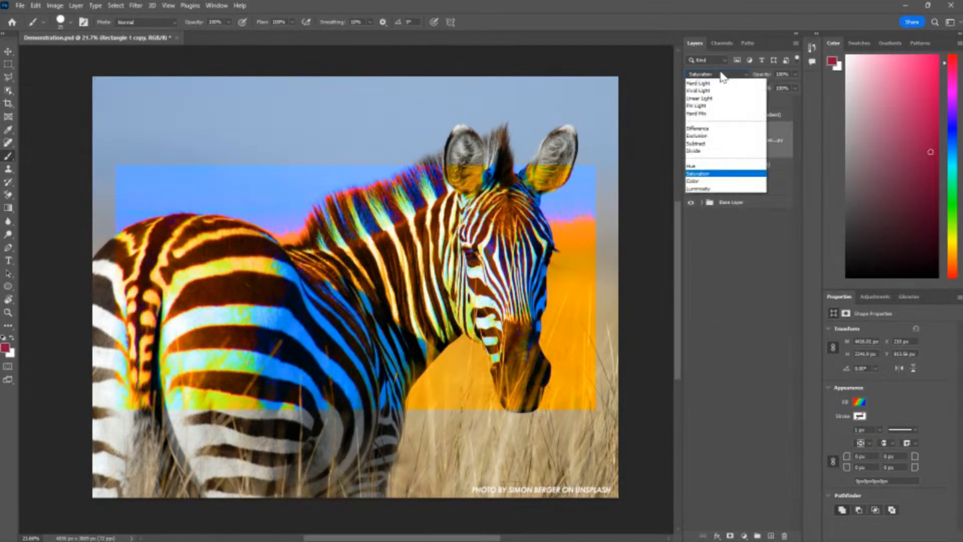
pyautogui.click(701, 88)
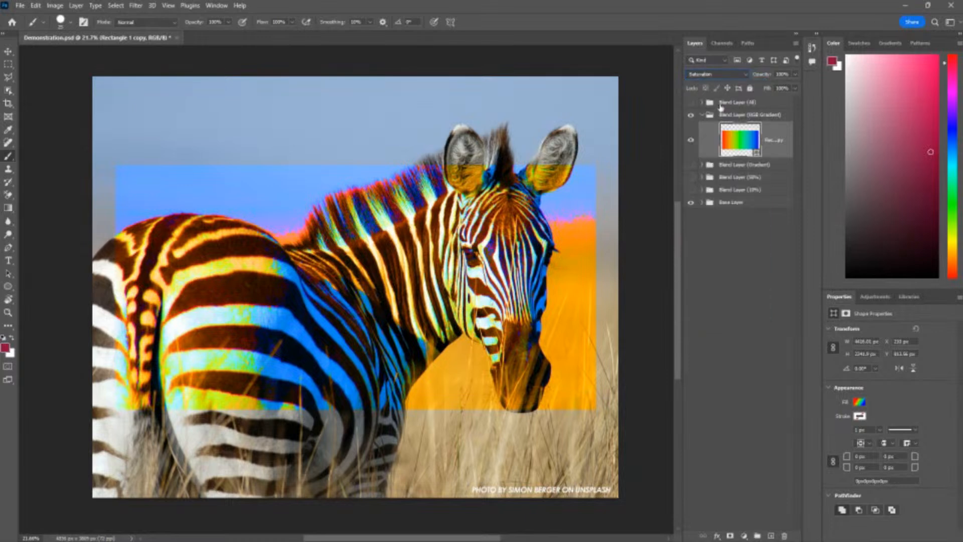
# Return the Blend Layer (RGB Gradient) group's blend mode to Normal and collapse the group
pyautogui.click(722, 114)
pyautogui.click(707, 74)
pyautogui.click(702, 97)
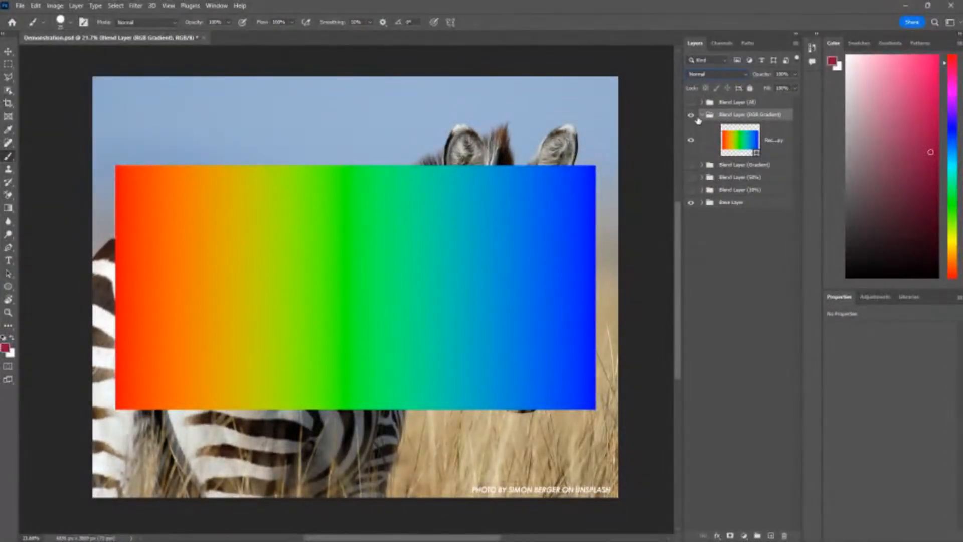
pyautogui.click(701, 115)
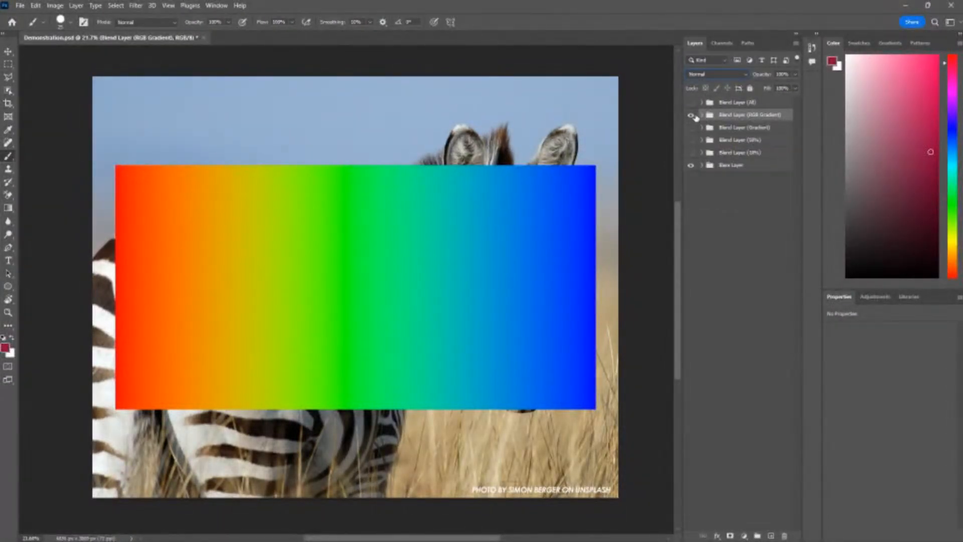
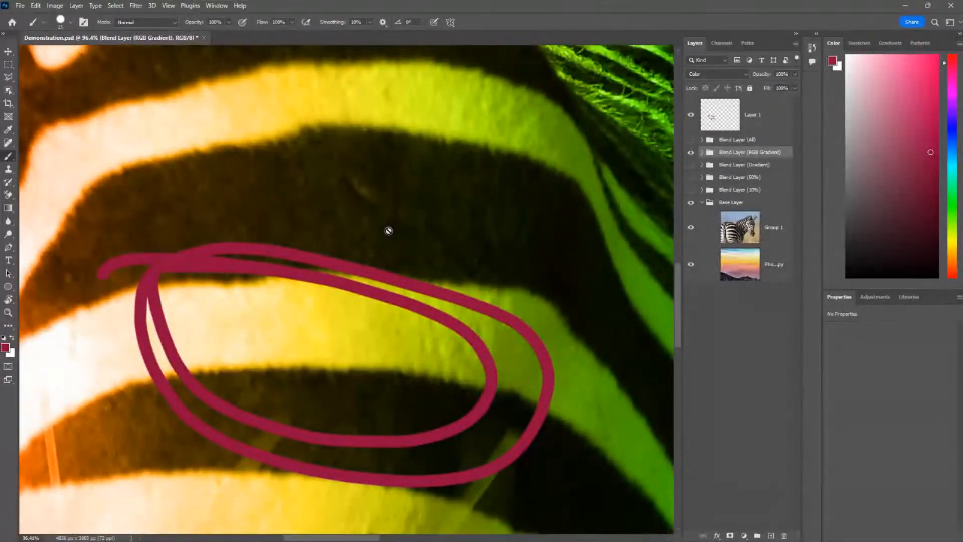
# Remove the layer with the circle drawn on the zebra's stripes and collapse the Base Layer group
pyautogui.scroll(-2, 388, 230)
pyautogui.scroll(-2, 394, 241)
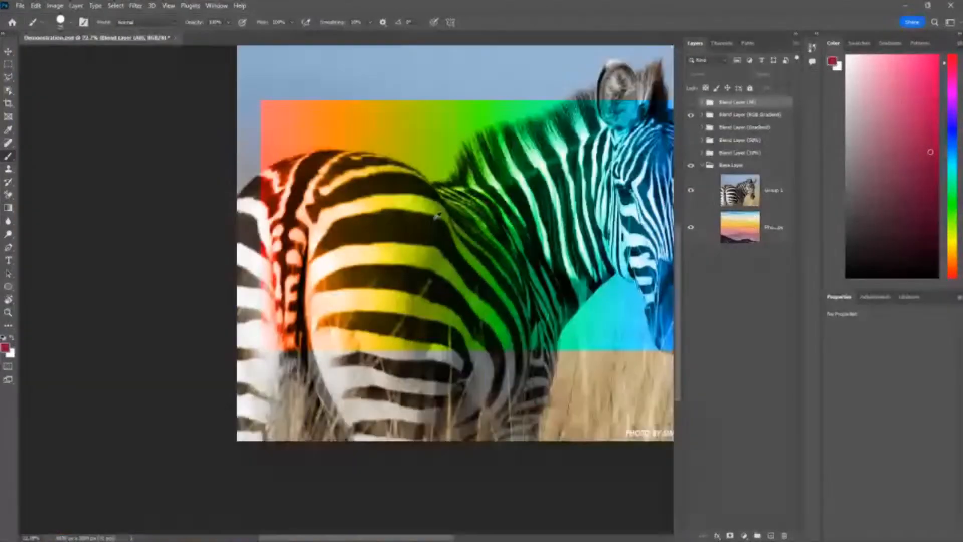
pyautogui.scroll(-3, 432, 256)
pyautogui.scroll(1, 489, 250)
pyautogui.click(703, 167)
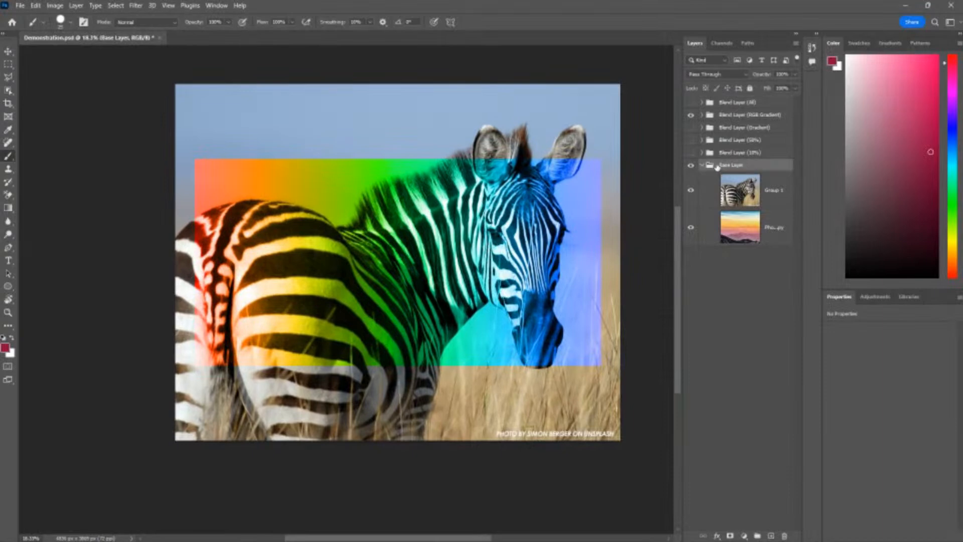
pyautogui.click(701, 166)
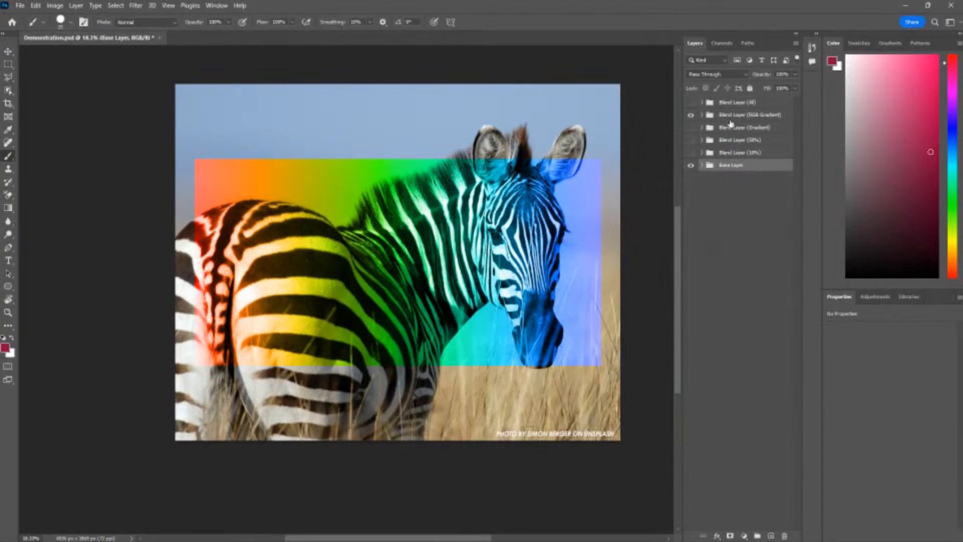
# Stamp all visible layers into a new merged layer and place it above all blend groups
pyautogui.click(730, 118)
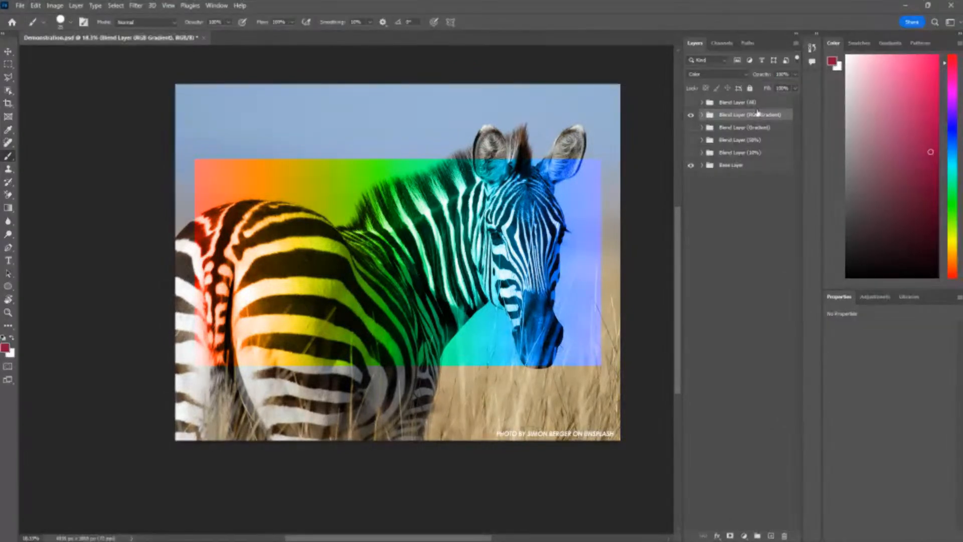
pyautogui.hotkey('ctrl', 'shift', 'alt', 'e')
pyautogui.moveTo(765, 129); pyautogui.dragTo(761, 98)
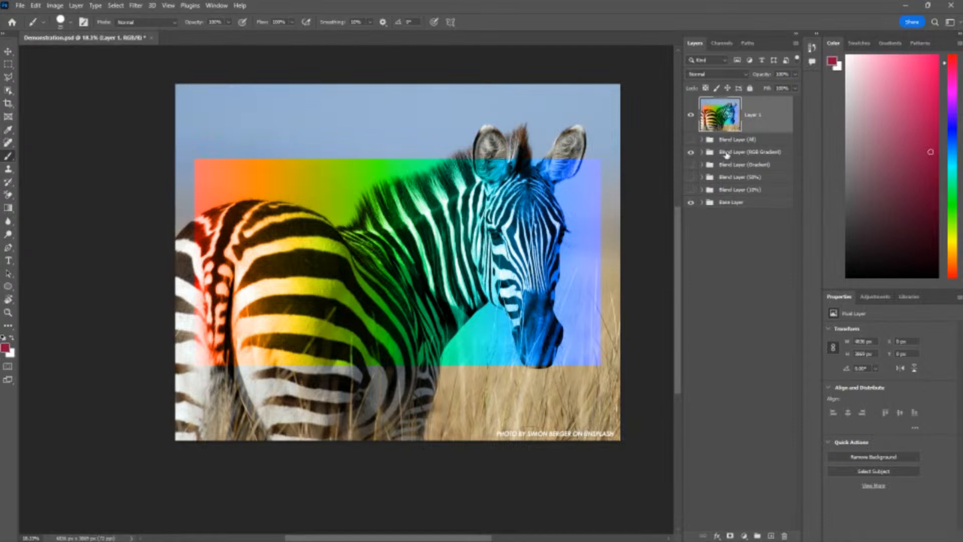
# Hide the Base Layer and Blend Layer (RGB Gradient) groups so only the merged layer shows, and deselect all layers
pyautogui.click(727, 154)
pyautogui.click(730, 202)
pyautogui.click(690, 202)
pyautogui.click(691, 152)
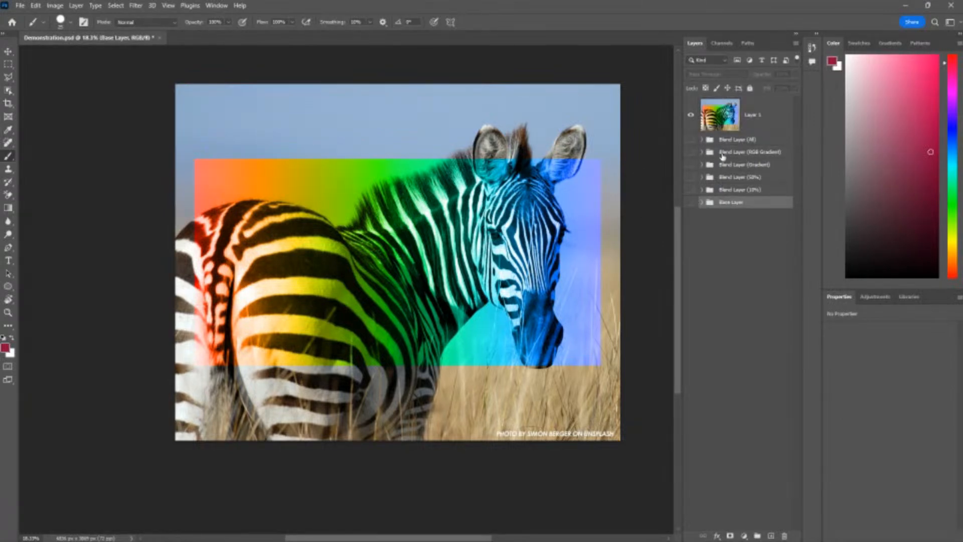
pyautogui.press('v')
pyautogui.click(150, 176)
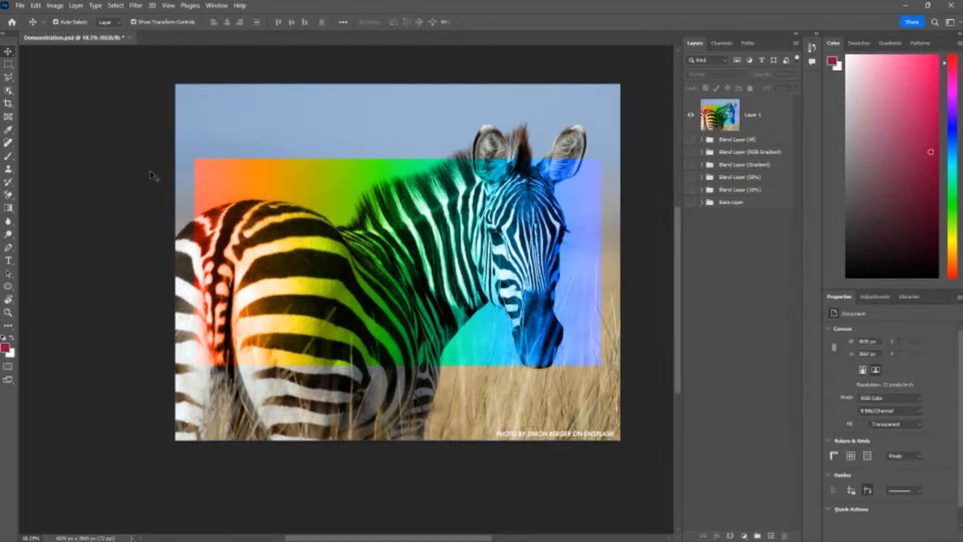
pyautogui.moveTo(357, 229); pyautogui.dragTo(363, 249)
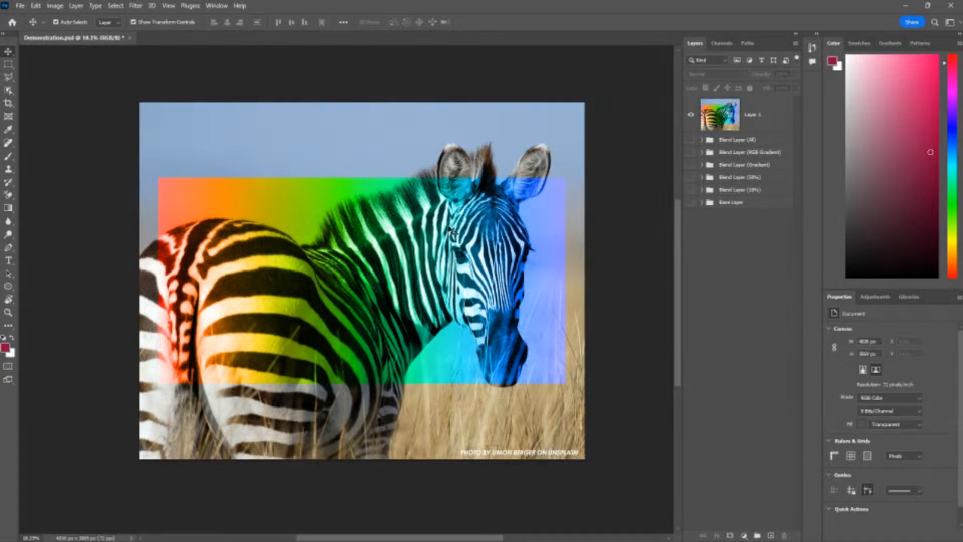
# Invert the colors of the merged zebra layer and hide it
pyautogui.click(720, 125)
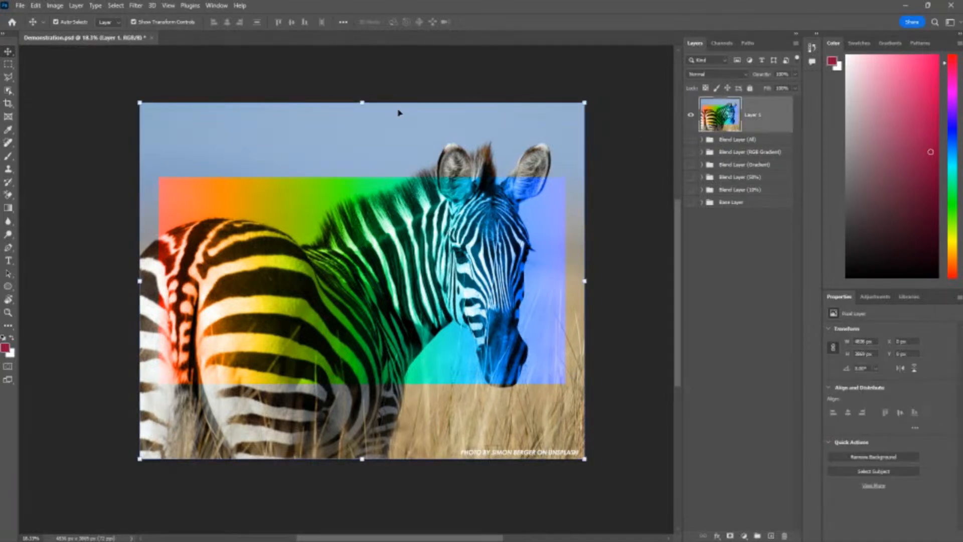
pyautogui.hotkey('ctrl', 'i')
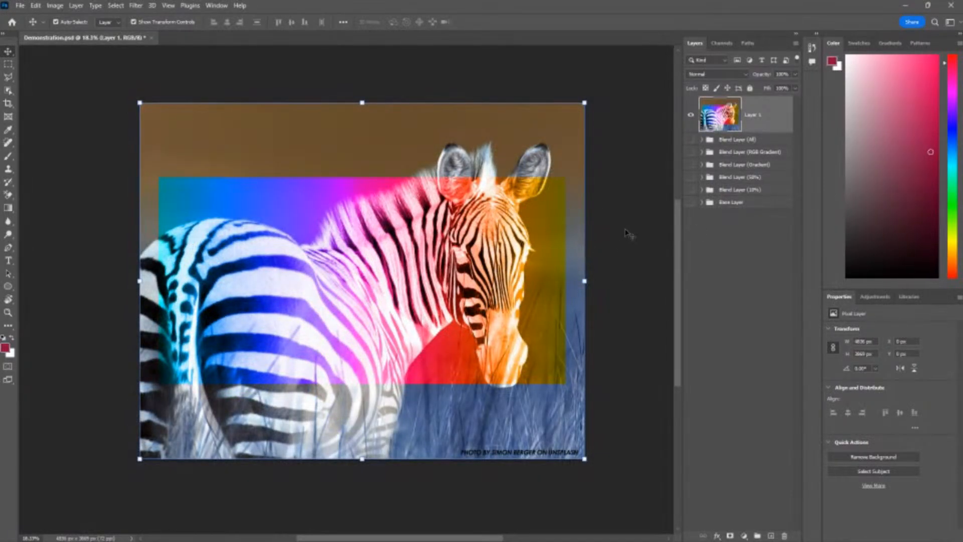
pyautogui.click(689, 118)
# Show the Base Layer and Blend Layer (RGB Gradient) groups and set the RGB gradient group's blend mode to Luminosity
pyautogui.click(722, 202)
pyautogui.click(691, 202)
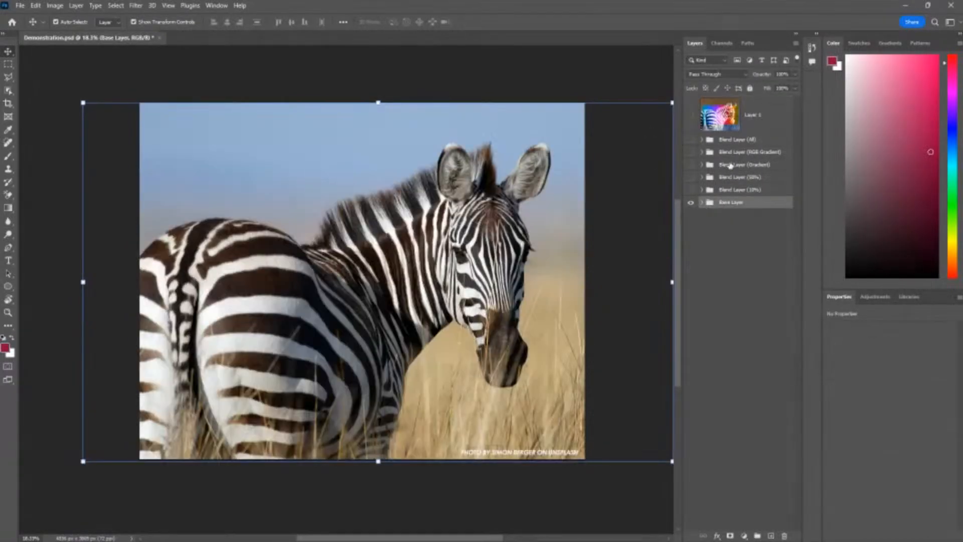
pyautogui.click(725, 152)
pyautogui.click(690, 151)
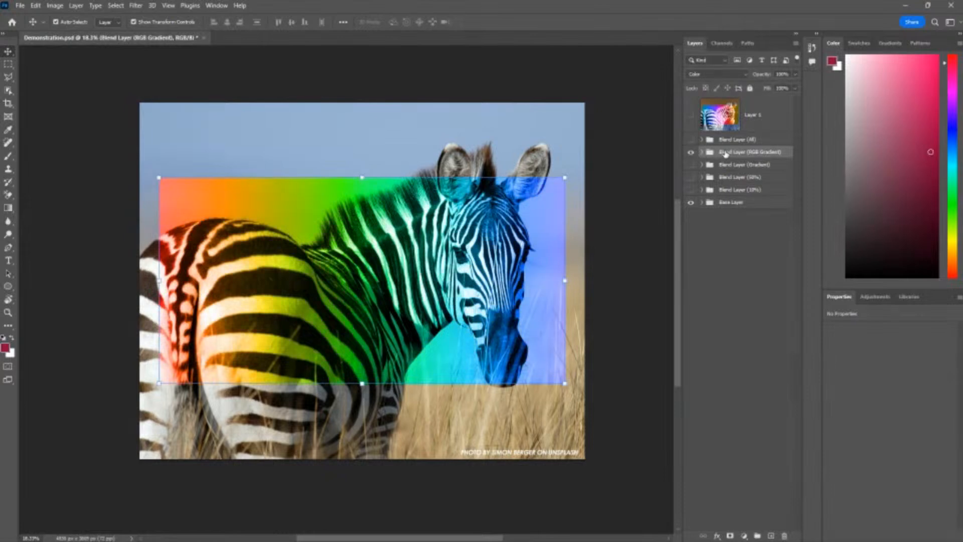
pyautogui.click(721, 74)
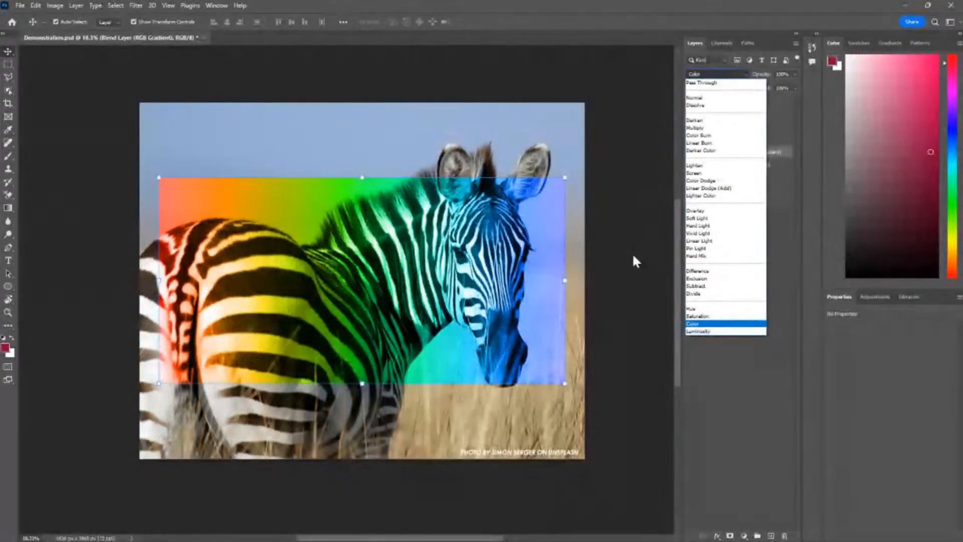
pyautogui.click(692, 331)
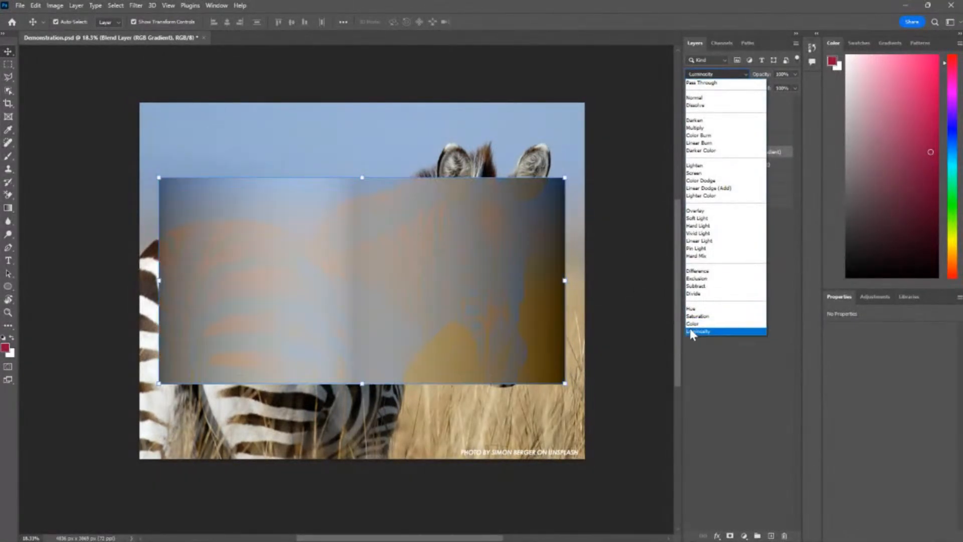
pyautogui.click(617, 289)
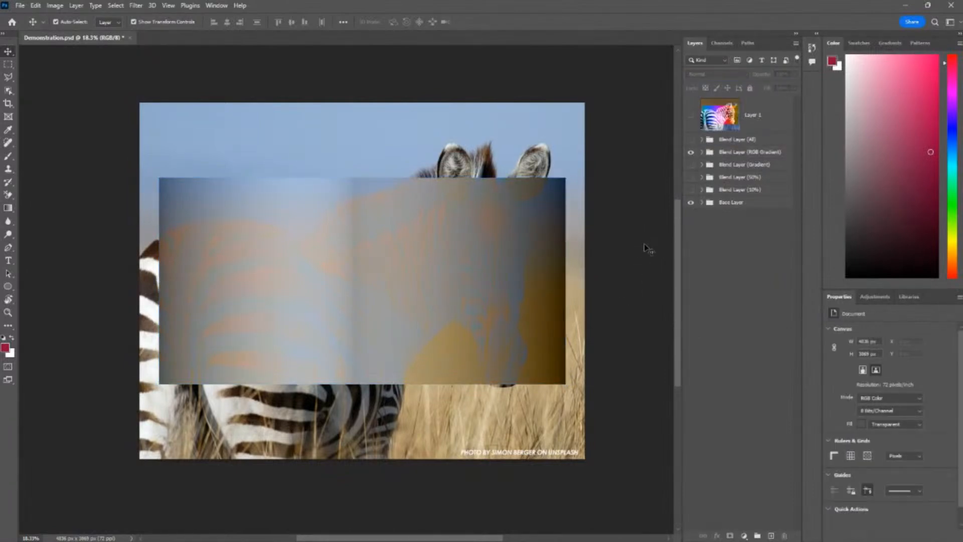
# View the RGB gradient group on its own with its contents collapsed, and show the Base Layer group again
pyautogui.click(554, 251)
pyautogui.keyDown('alt'); pyautogui.click(691, 176); pyautogui.keyUp('alt')
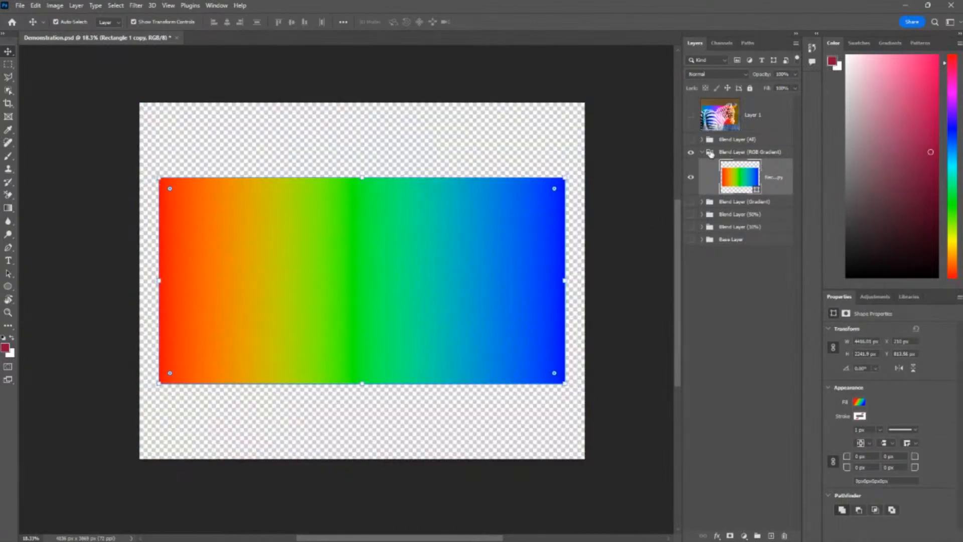
pyautogui.click(702, 152)
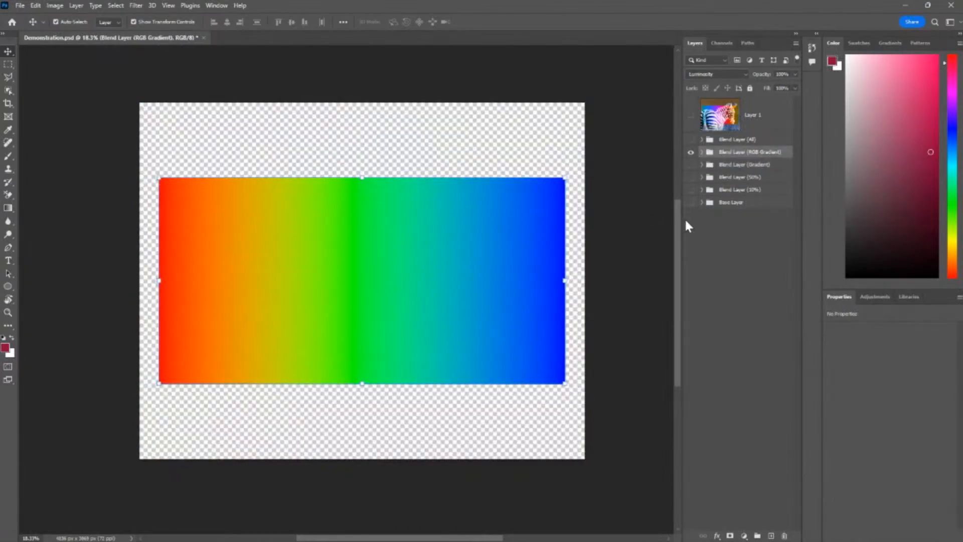
pyautogui.click(690, 202)
# Compare the Luminosity result with the inverted merged layer by toggling that layer's visibility, leaving it hidden
pyautogui.click(691, 115)
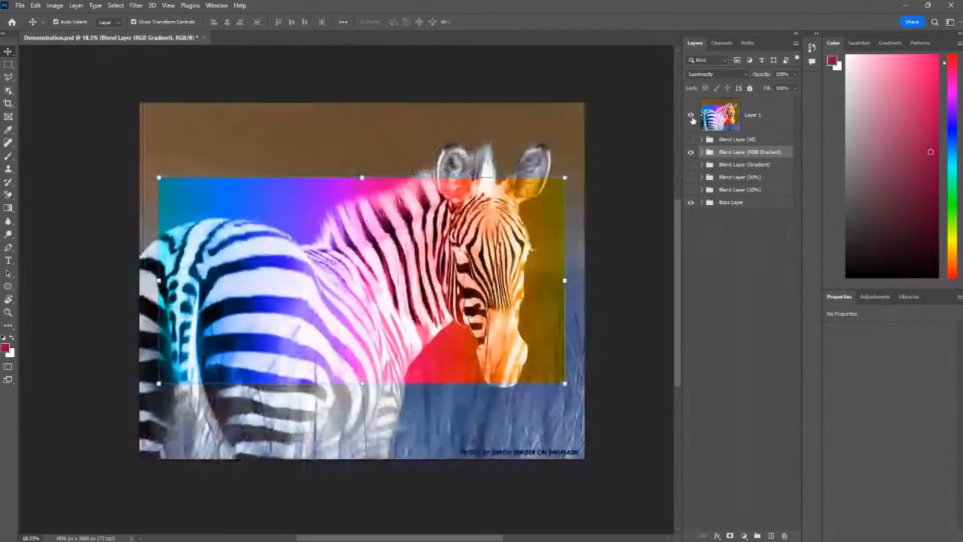
pyautogui.click(691, 115)
pyautogui.click(690, 116)
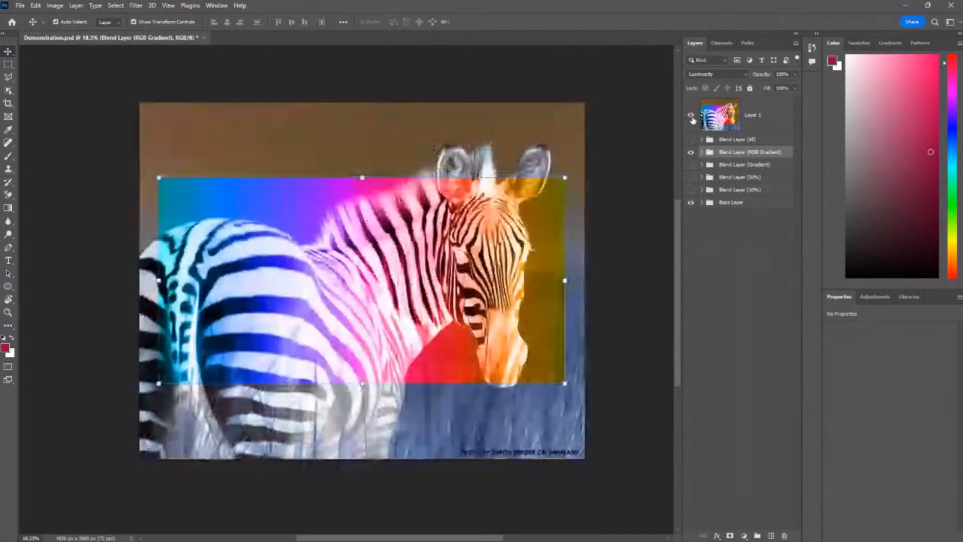
pyautogui.click(691, 116)
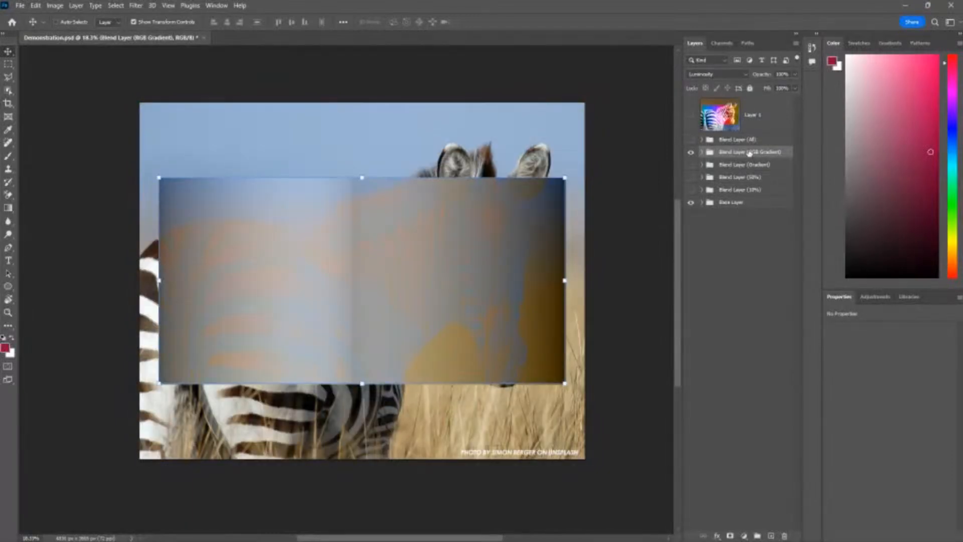
# Merge the visible Luminosity result into one layer, move it directly below the inverted layer and invert its colors
pyautogui.rightClick(730, 153)
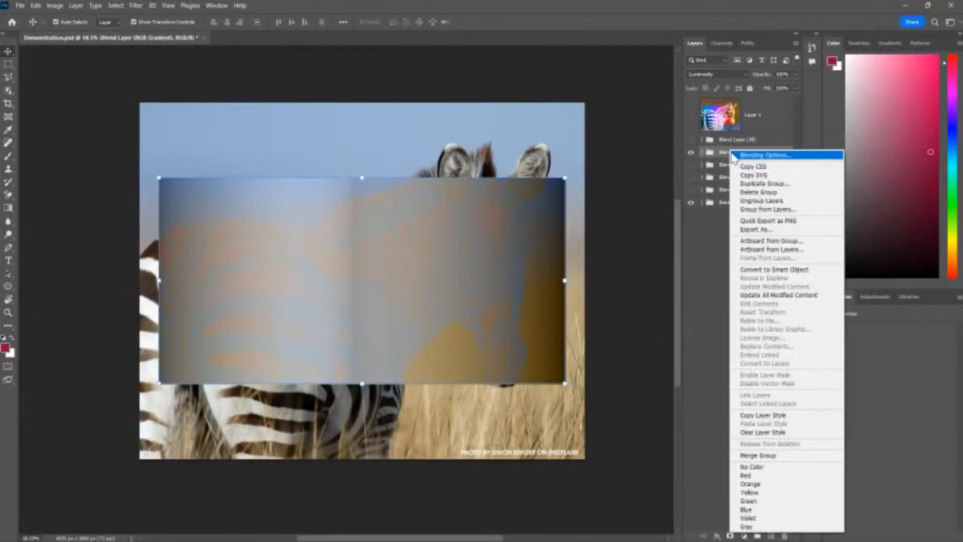
pyautogui.press('Escape')
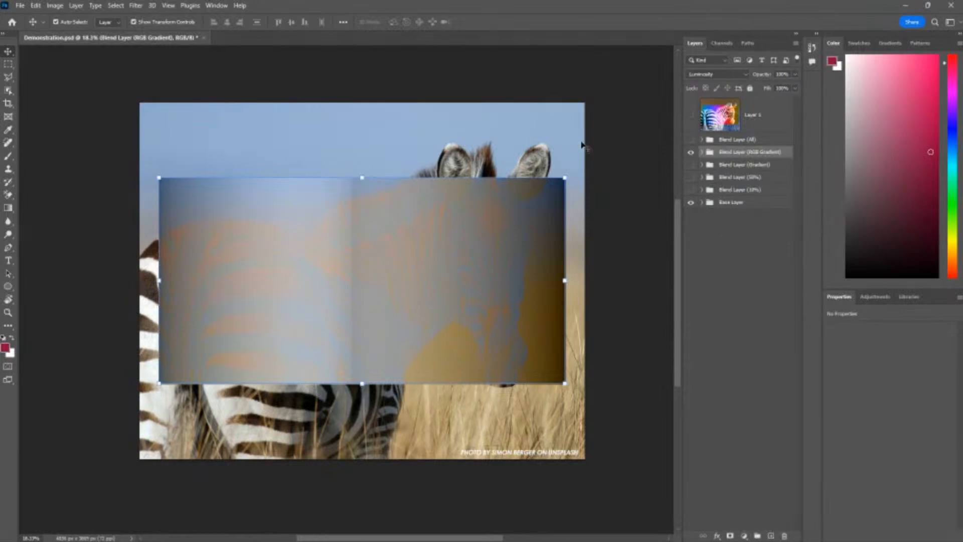
pyautogui.hotkey('ctrl', 'shift', 'e')
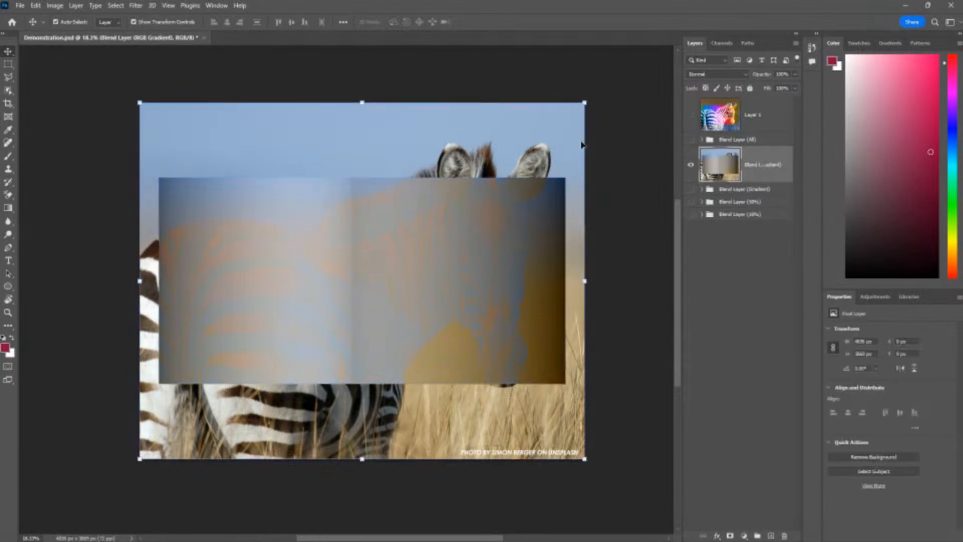
pyautogui.moveTo(765, 164); pyautogui.dragTo(759, 128)
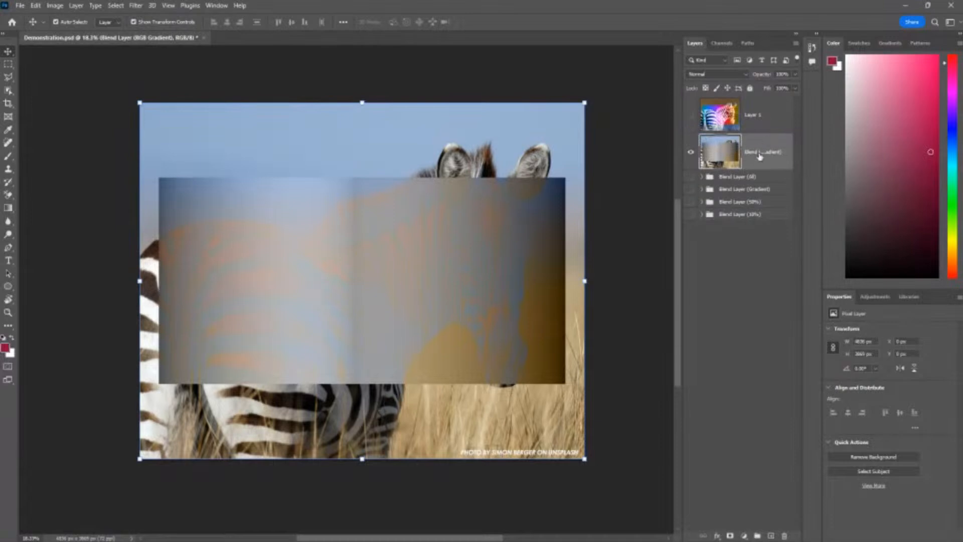
pyautogui.hotkey('ctrl', 'i')
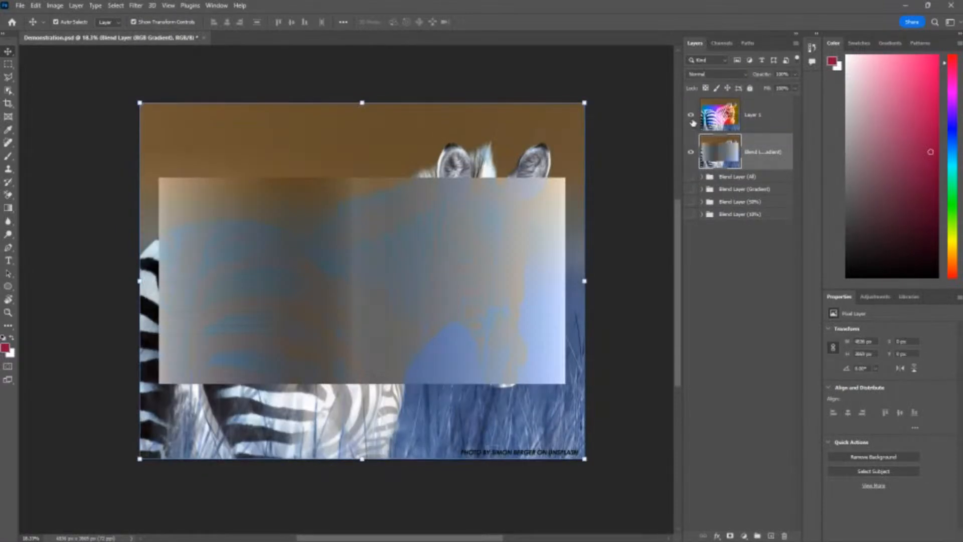
# Compare the two inverted layers by toggling their visibility, and undo the merge to restore the separate groups
pyautogui.click(691, 114)
pyautogui.click(691, 153)
pyautogui.click(691, 153)
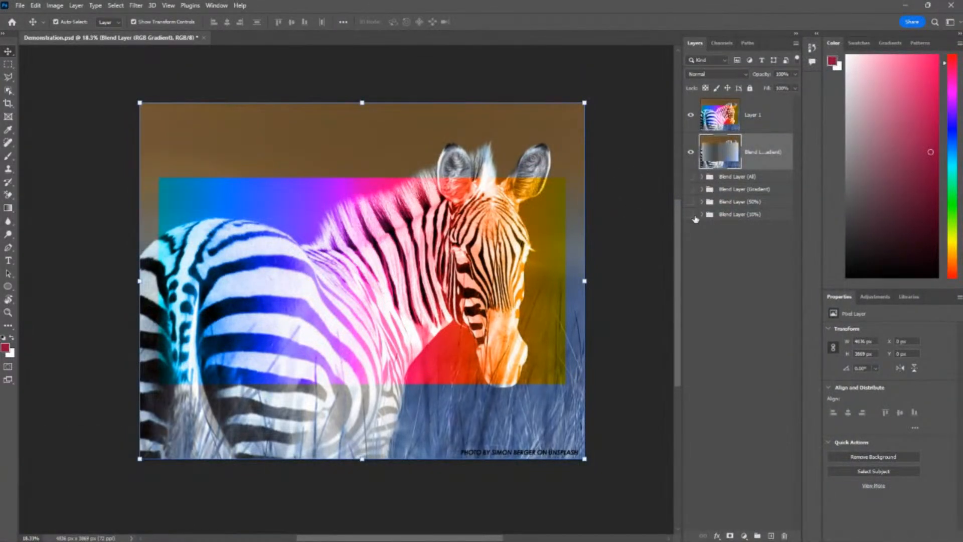
pyautogui.click(724, 215)
pyautogui.click(730, 153)
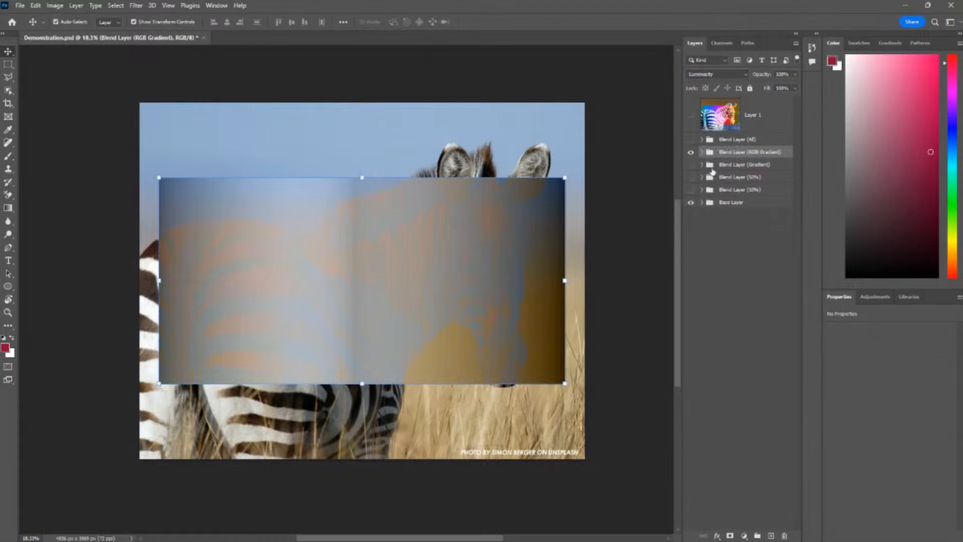
# Delete the inverted merged layer and hide the Blend Layer (RGB Gradient) and Blend Layer (All) groups
pyautogui.click(700, 122)
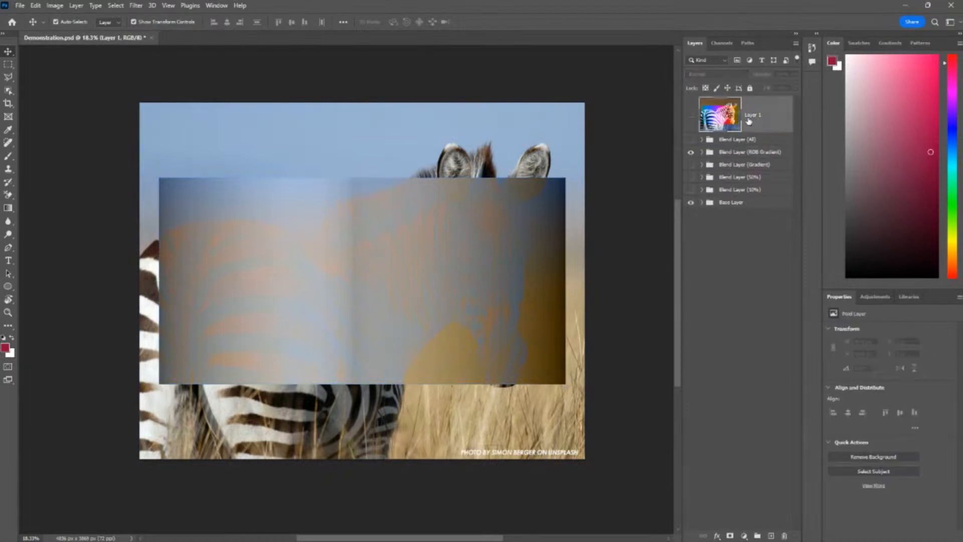
pyautogui.press('Delete')
pyautogui.click(690, 102)
pyautogui.click(691, 115)
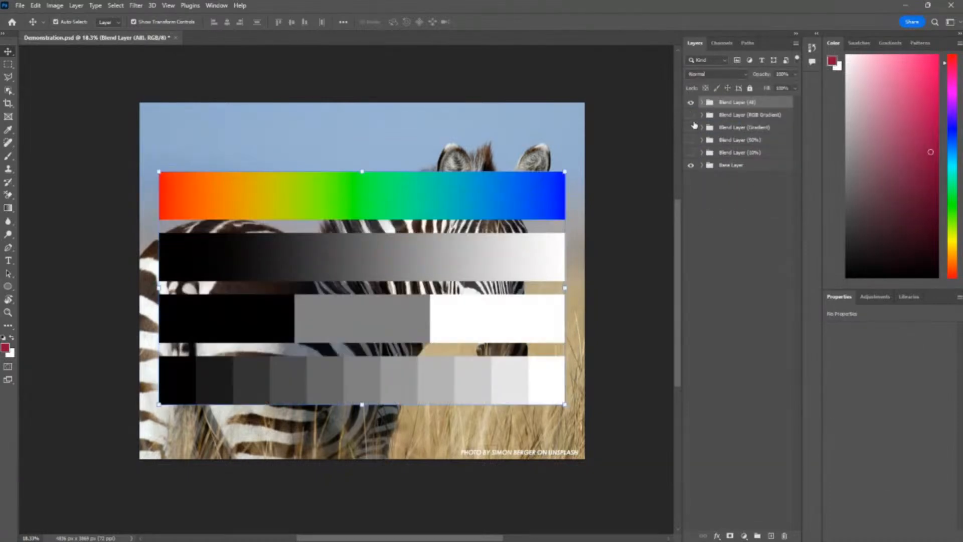
pyautogui.click(691, 102)
# Show the Blend Layer (10%) group, set its blend mode to Luminosity and deselect it
pyautogui.click(691, 152)
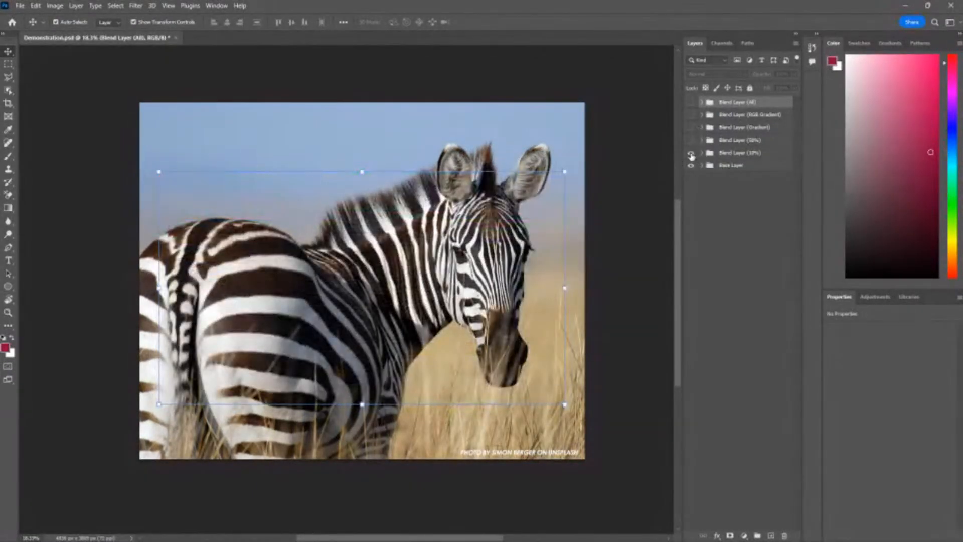
pyautogui.click(746, 156)
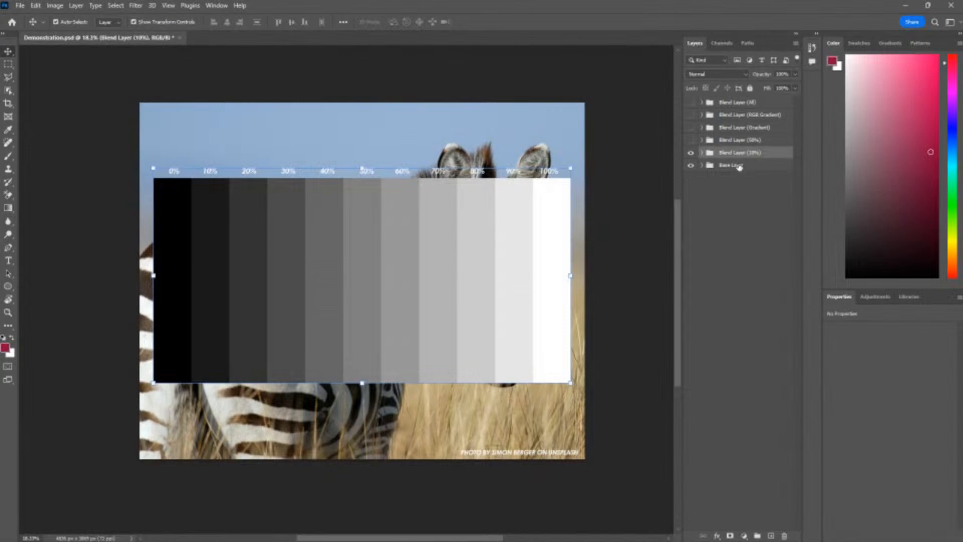
pyautogui.click(717, 74)
pyautogui.click(693, 330)
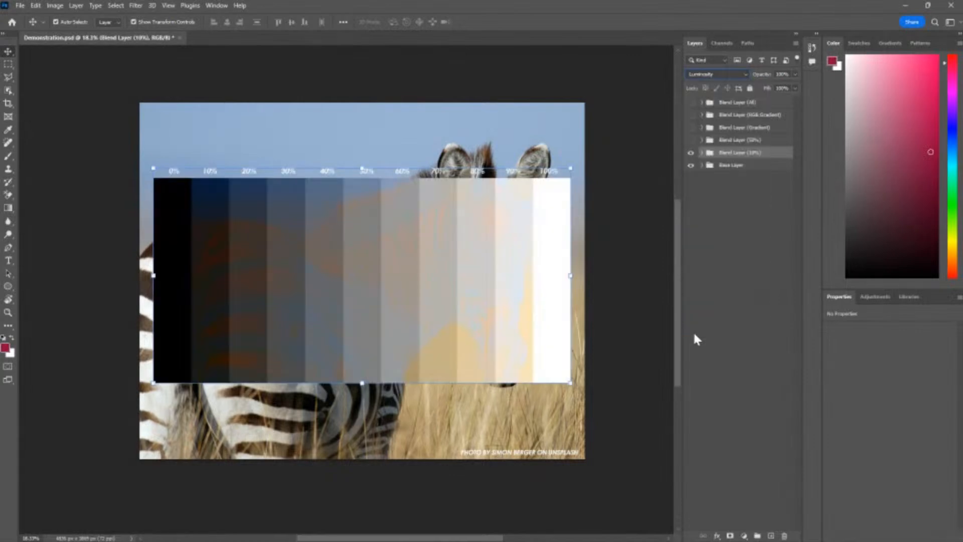
pyautogui.click(633, 252)
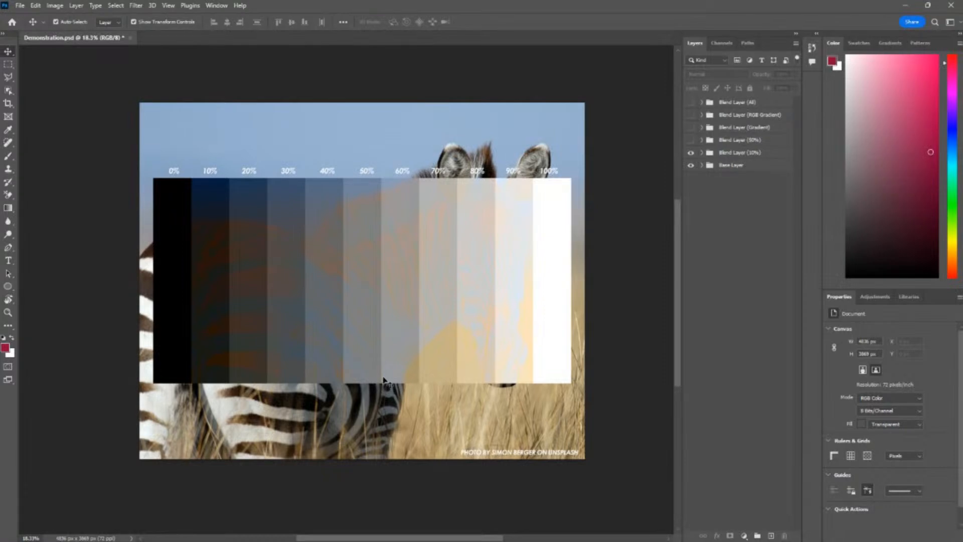
# Select the 10% brightness increment layer on the canvas and shift its bars slightly down and to the left
pyautogui.click(373, 216)
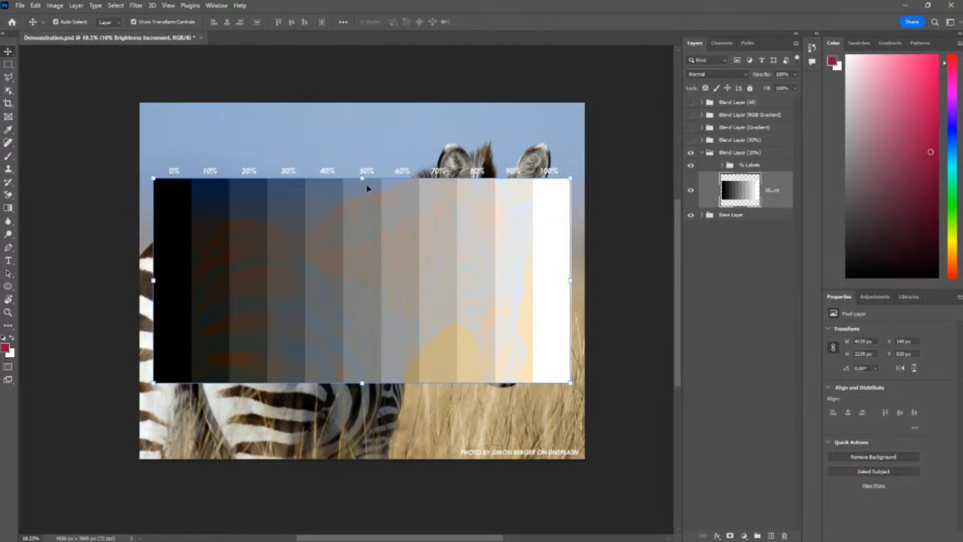
pyautogui.click(618, 308)
pyautogui.click(351, 261)
pyautogui.moveTo(427, 244)
pyautogui.mouseDown()
pyautogui.moveTo(436, 316)
pyautogui.moveTo(435, 281)
pyautogui.moveTo(447, 324)
pyautogui.moveTo(490, 329)
pyautogui.moveTo(526, 370)
pyautogui.moveTo(416, 240)
pyautogui.moveTo(418, 251)
pyautogui.mouseUp()
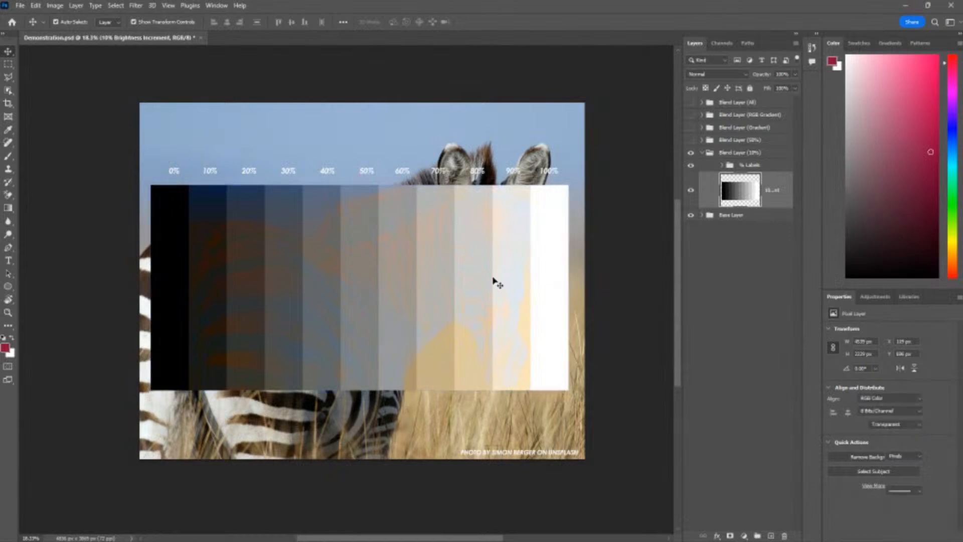
# Hide the Blend Layer (10%) group, show the Blend Layer (50%) group and set its blend mode to Luminosity
pyautogui.click(691, 153)
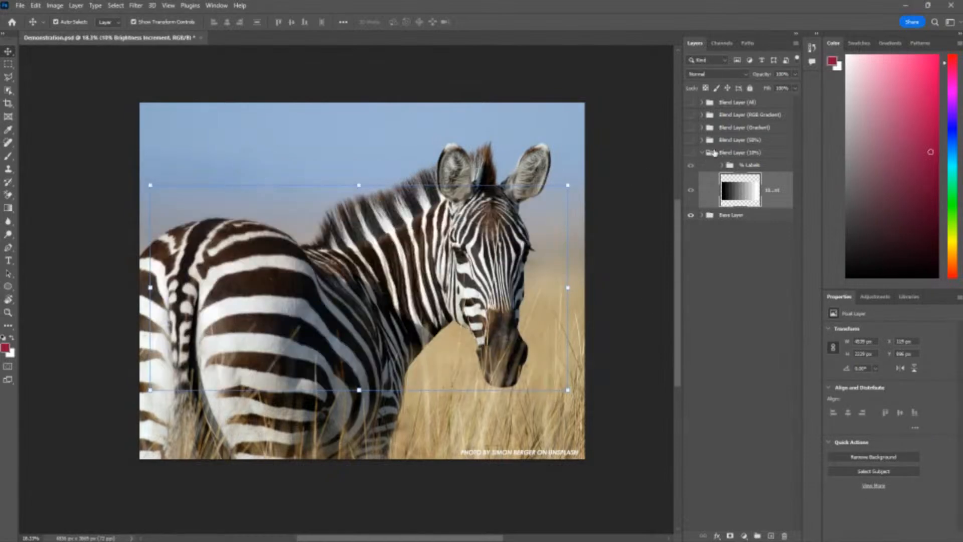
pyautogui.click(732, 140)
pyautogui.click(691, 140)
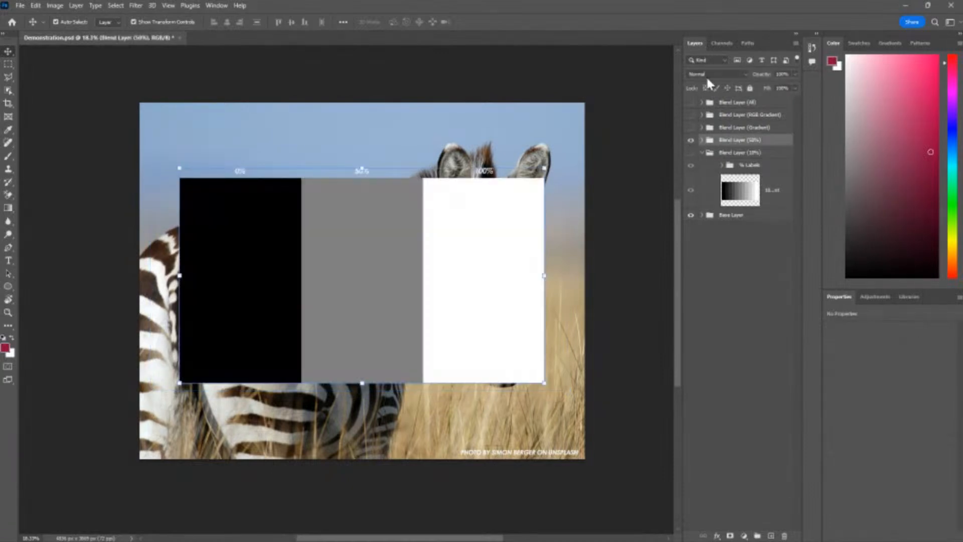
pyautogui.click(716, 73)
pyautogui.click(699, 329)
pyautogui.click(615, 230)
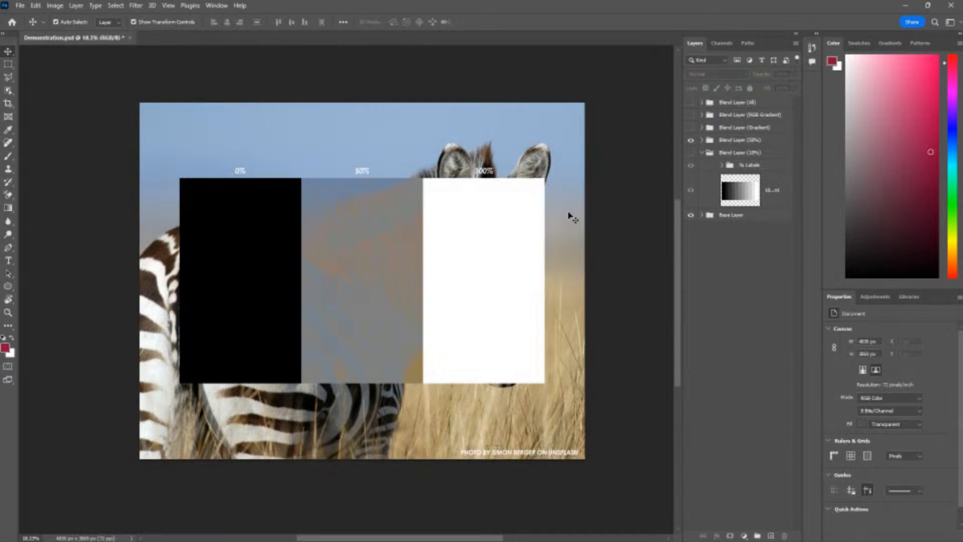
# Hide the % Labels in the Blend Layer (50%) group and collapse both percentage groups, keeping the 50% group visible
pyautogui.click(365, 234)
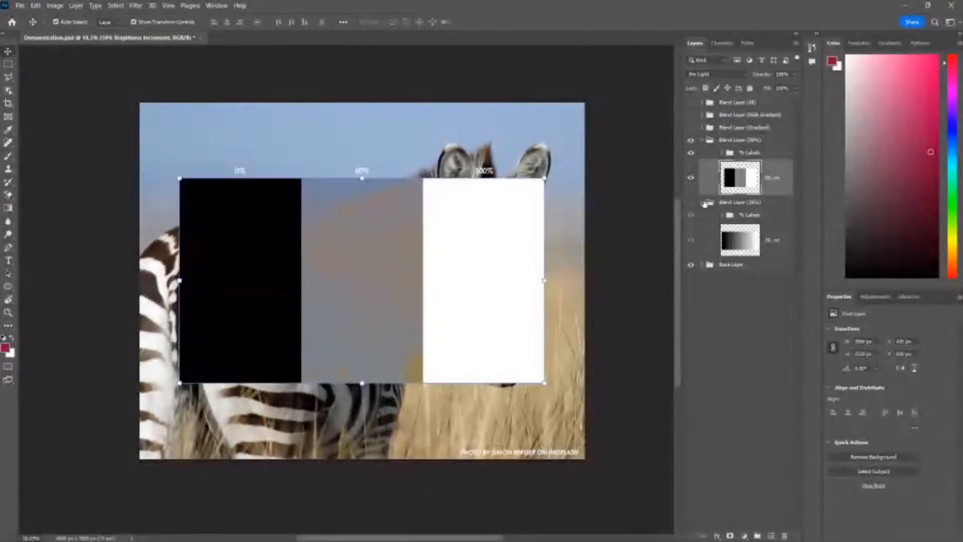
pyautogui.click(703, 203)
pyautogui.click(690, 152)
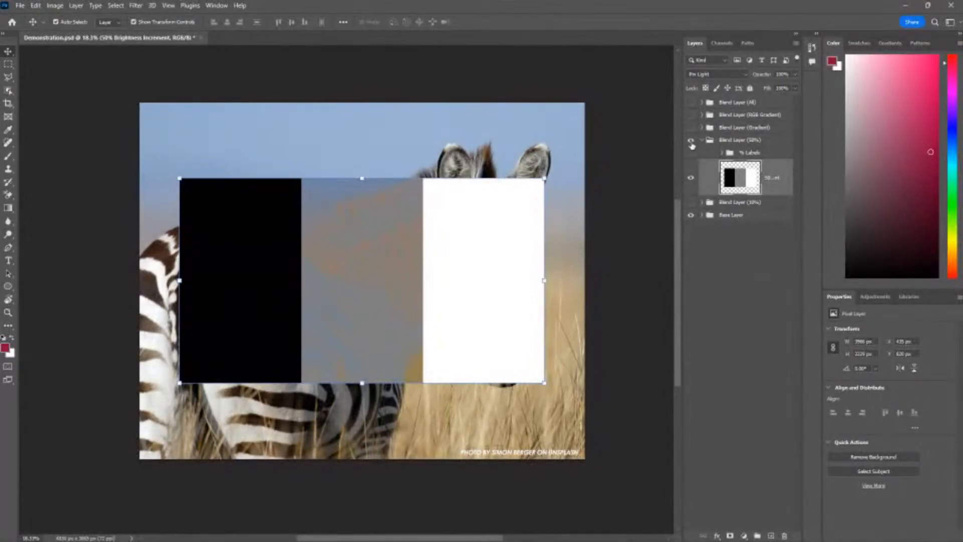
pyautogui.click(691, 140)
pyautogui.click(702, 140)
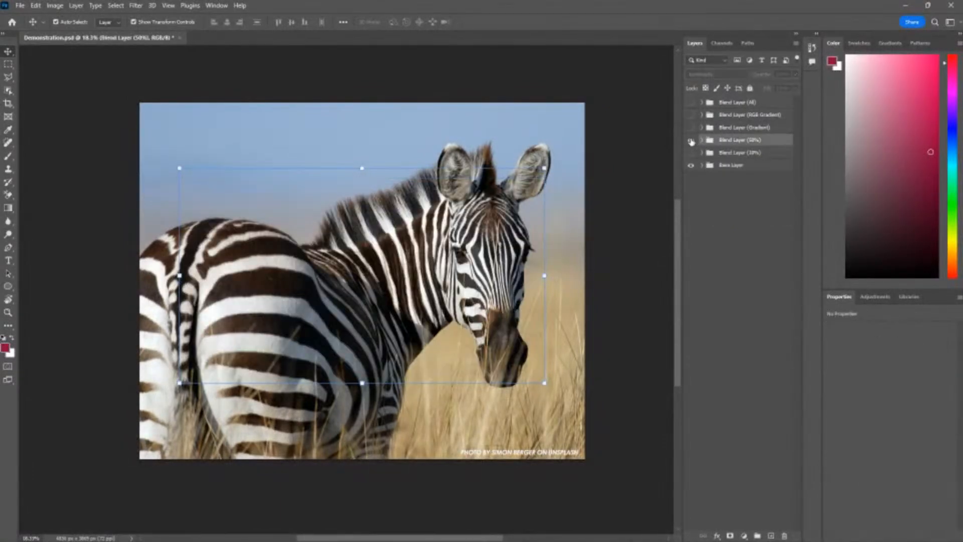
pyautogui.click(691, 141)
pyautogui.click(618, 247)
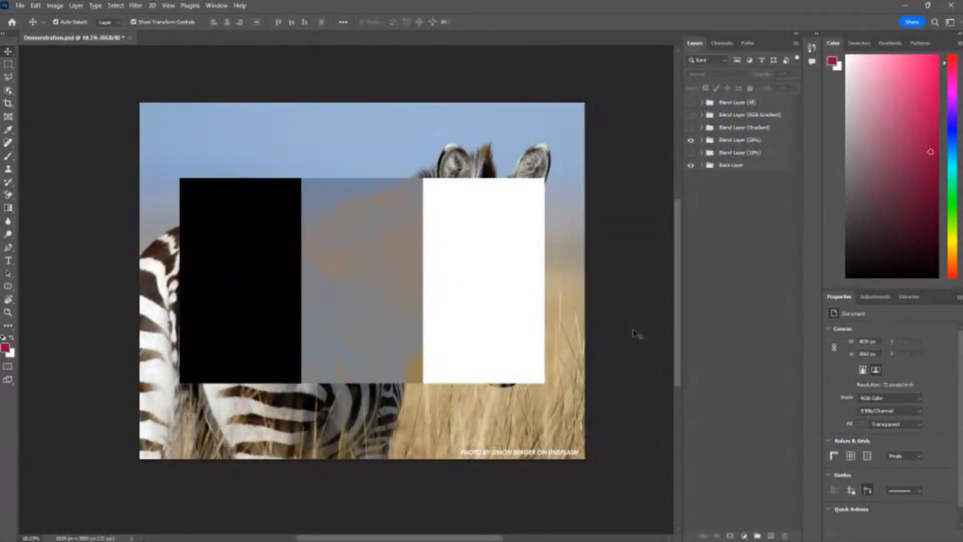
pyautogui.click(467, 266)
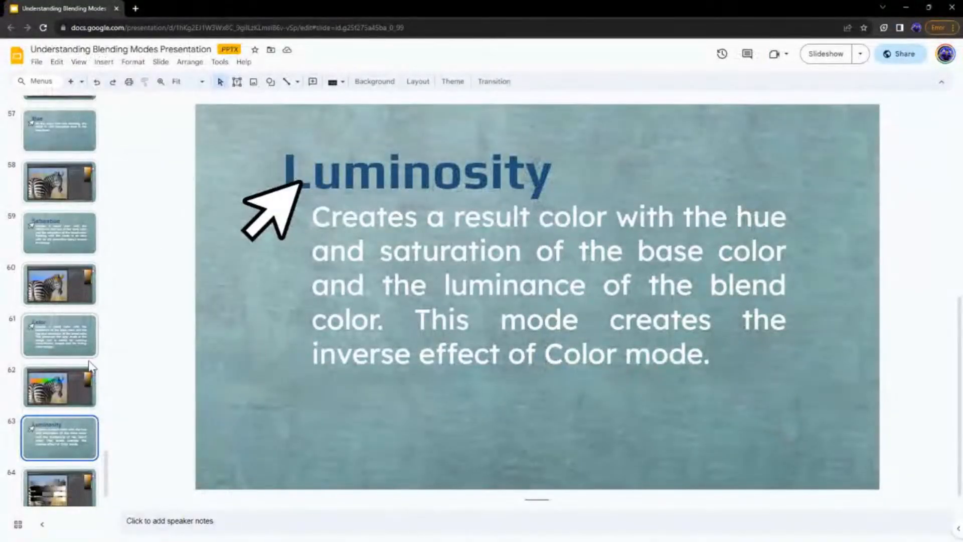
# Open slide 64 of the presentation, showing the Luminosity example on the zebra photo
pyautogui.scroll(-2, 80, 381)
pyautogui.click(74, 429)
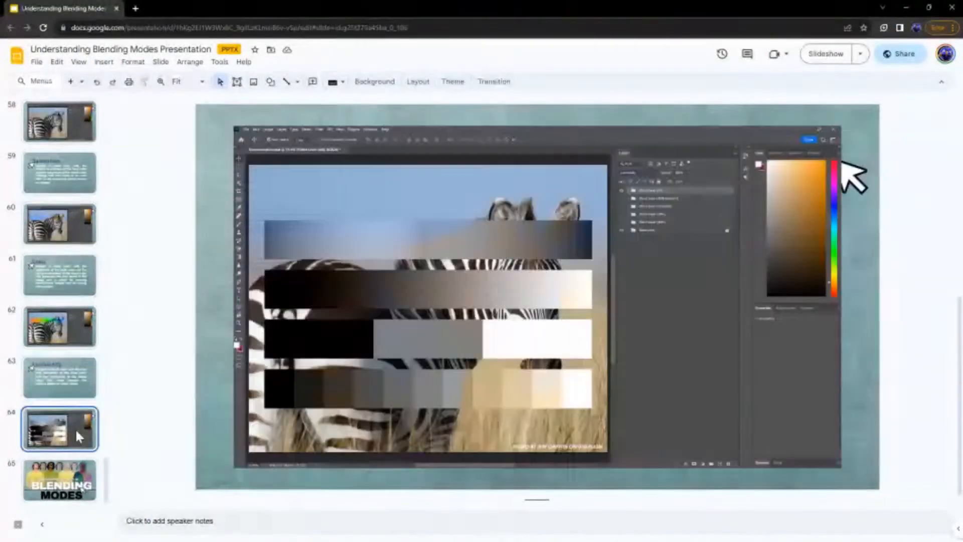